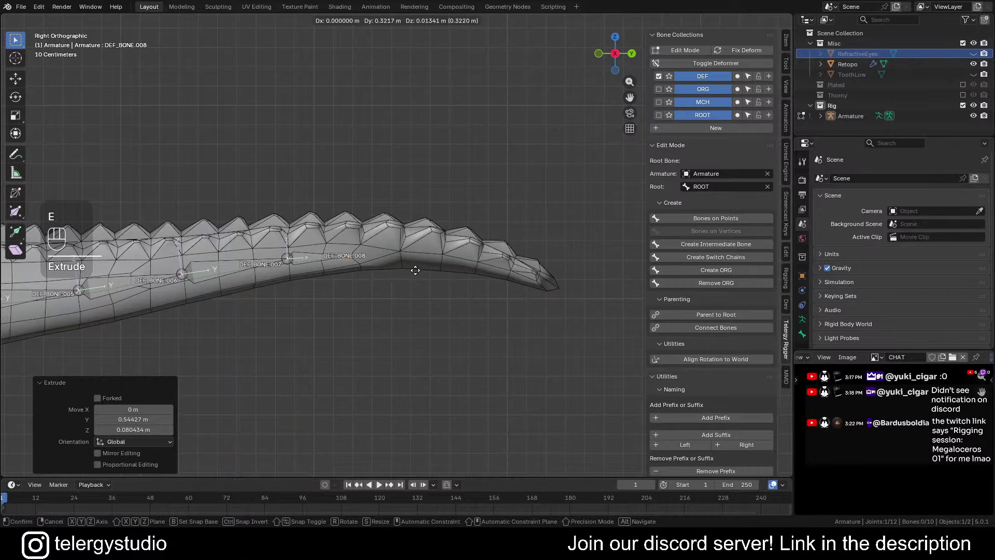
# Place the current tail bone's end and extrude five more bones in sequence to the tail tip, each about 0.18 to 0.26 m long
pyautogui.click(413, 271)
pyautogui.press('e')
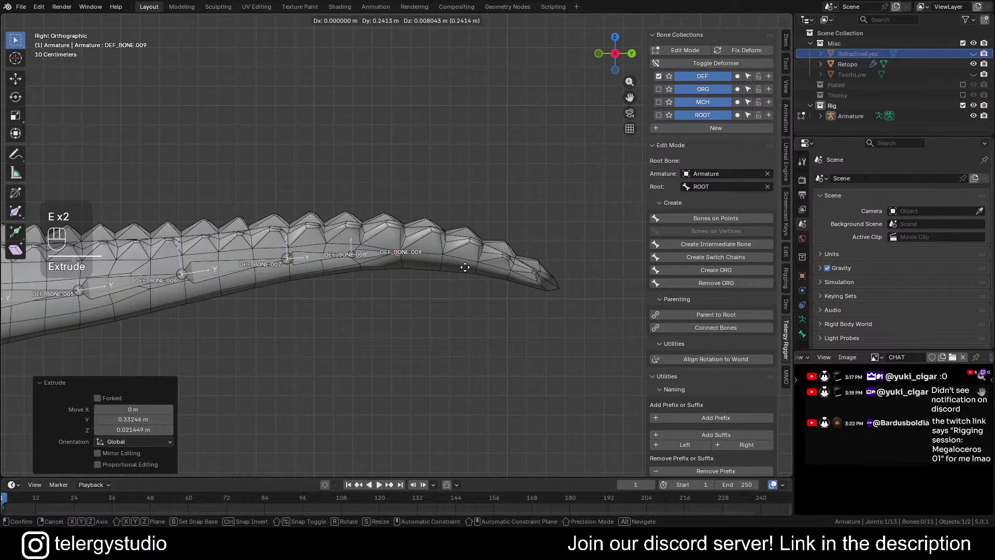
pyautogui.click(467, 267)
pyautogui.press('e')
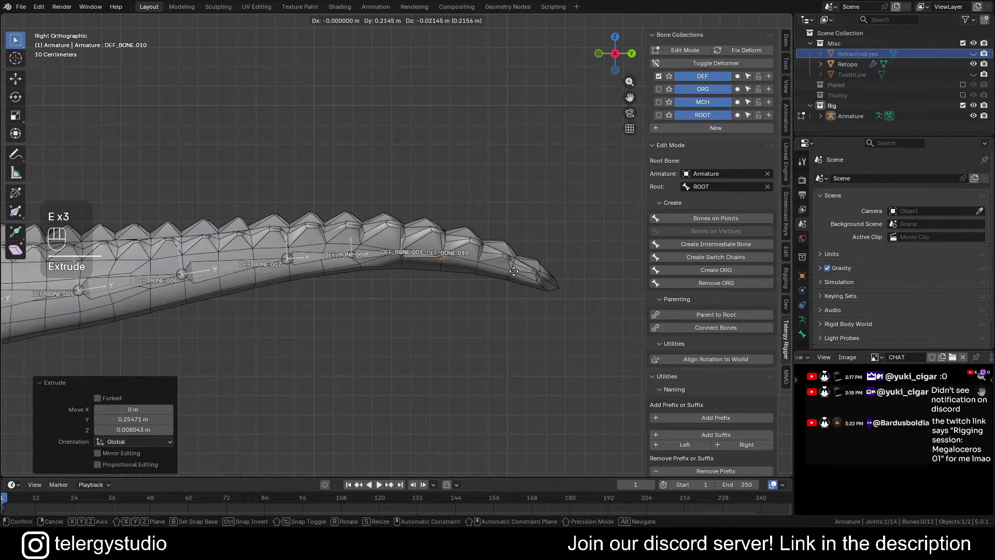
pyautogui.click(540, 271)
pyautogui.press('e')
pyautogui.click(560, 282)
pyautogui.press('e')
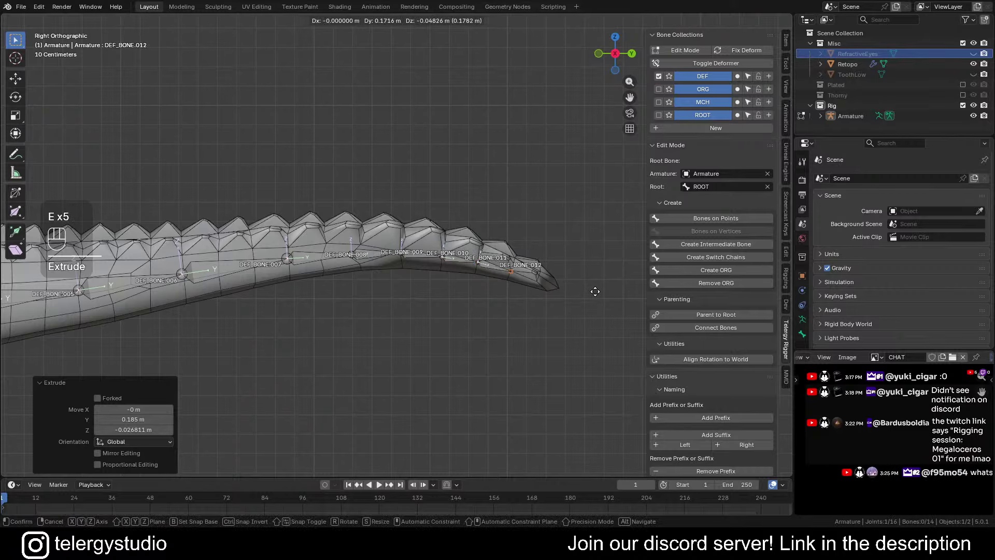
pyautogui.click(595, 291)
pyautogui.press('e')
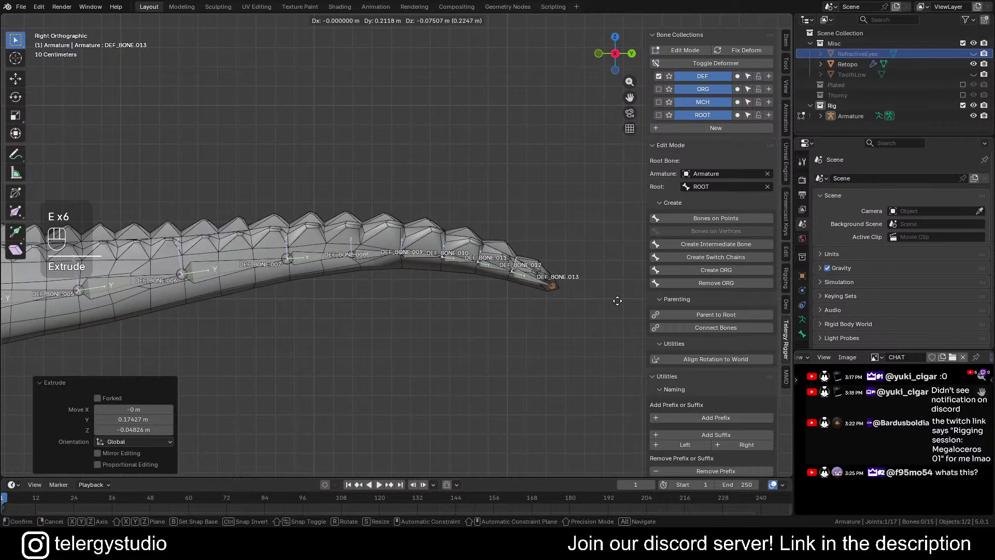
pyautogui.click(618, 300)
# Examine how the tail bone chain fits the mesh along the body and at the tail tip
pyautogui.scroll(-8, 518, 245)
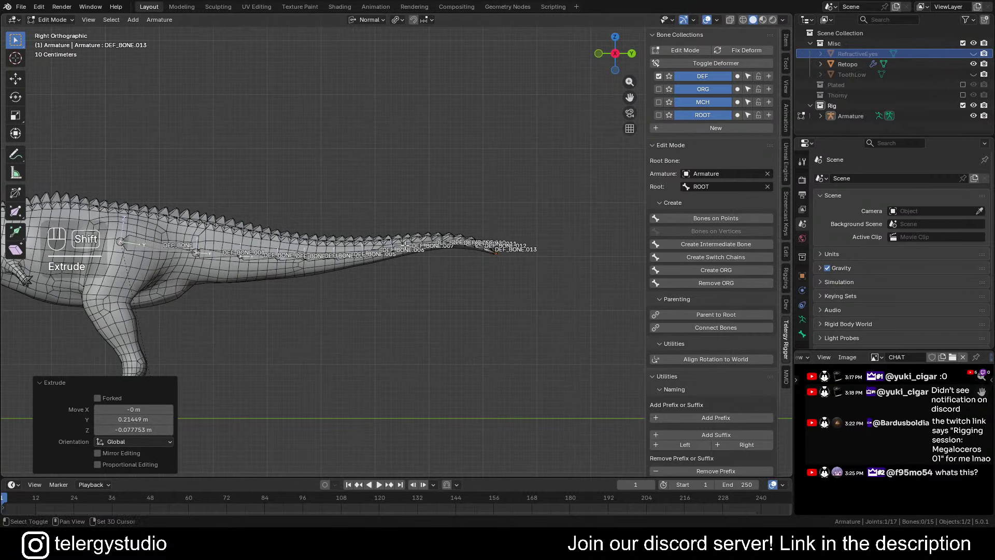
pyautogui.moveTo(512, 258); pyautogui.dragTo(434, 261, button='middle')
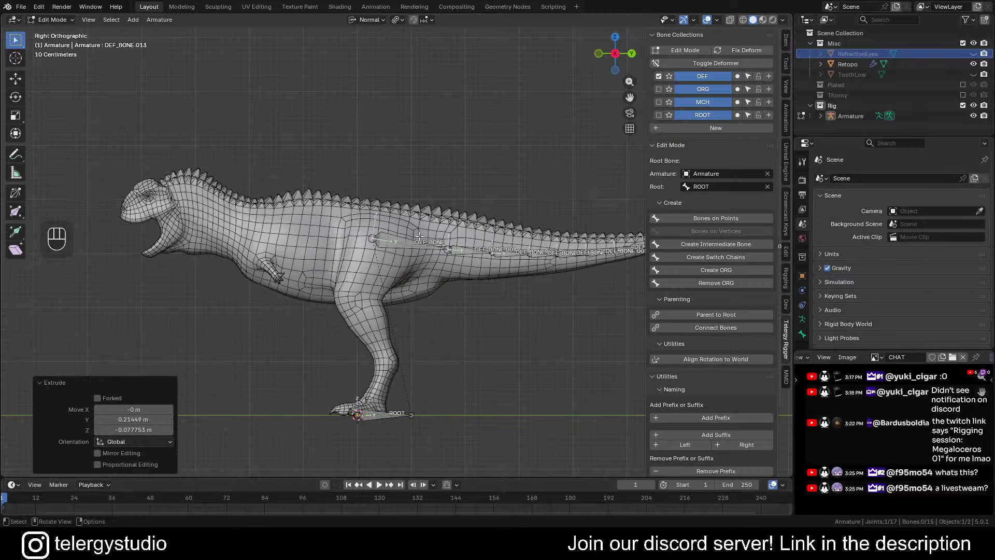
pyautogui.keyDown('shift'); pyautogui.moveTo(419, 236); pyautogui.dragTo(323, 204, button='middle'); pyautogui.keyUp('shift')
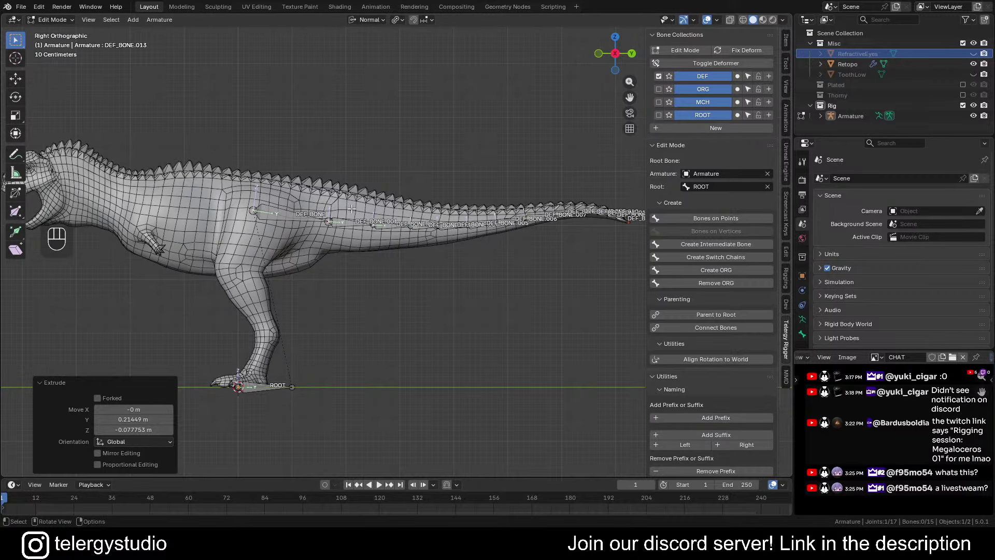
pyautogui.keyDown('shift'); pyautogui.moveTo(379, 215); pyautogui.dragTo(382, 195, button='middle'); pyautogui.keyUp('shift')
pyautogui.scroll(2, 582, 204)
pyautogui.keyDown('shift'); pyautogui.moveTo(582, 205); pyautogui.dragTo(461, 223, button='middle'); pyautogui.keyUp('shift')
pyautogui.scroll(6, 456, 228)
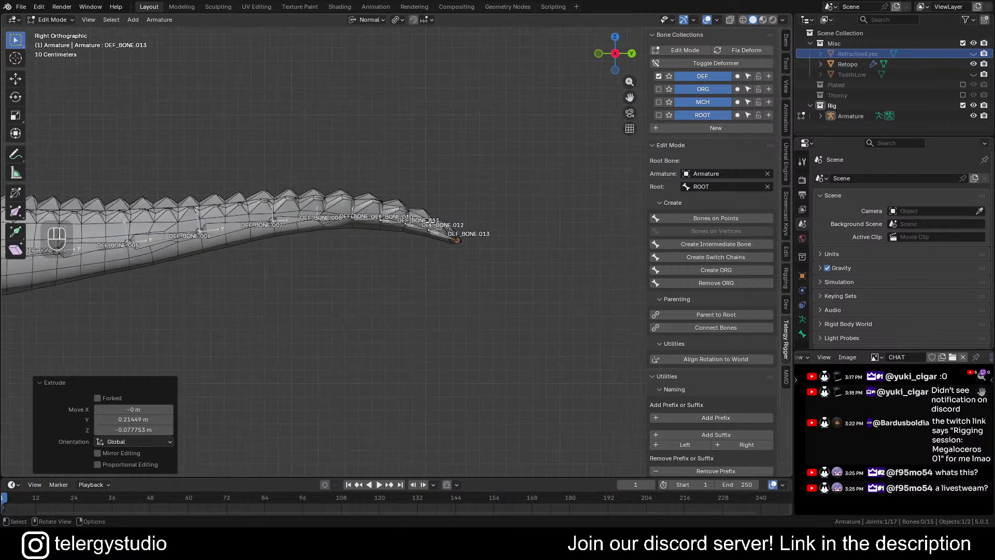
pyautogui.scroll(-5, 432, 219)
pyautogui.scroll(3, 459, 235)
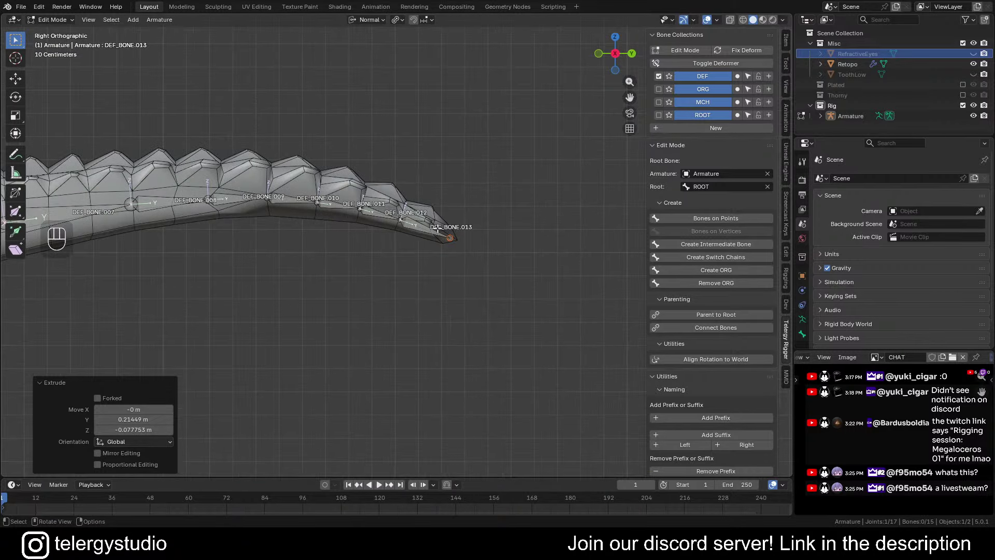
# Batch rename the tail bones, from the tip to the first one behind the hip bone, with the new name DEF_TAIL.001
pyautogui.click(438, 229)
pyautogui.scroll(-4, 438, 228)
pyautogui.keyDown('shift'); pyautogui.moveTo(388, 191); pyautogui.dragTo(642, 172, button='middle'); pyautogui.keyUp('shift')
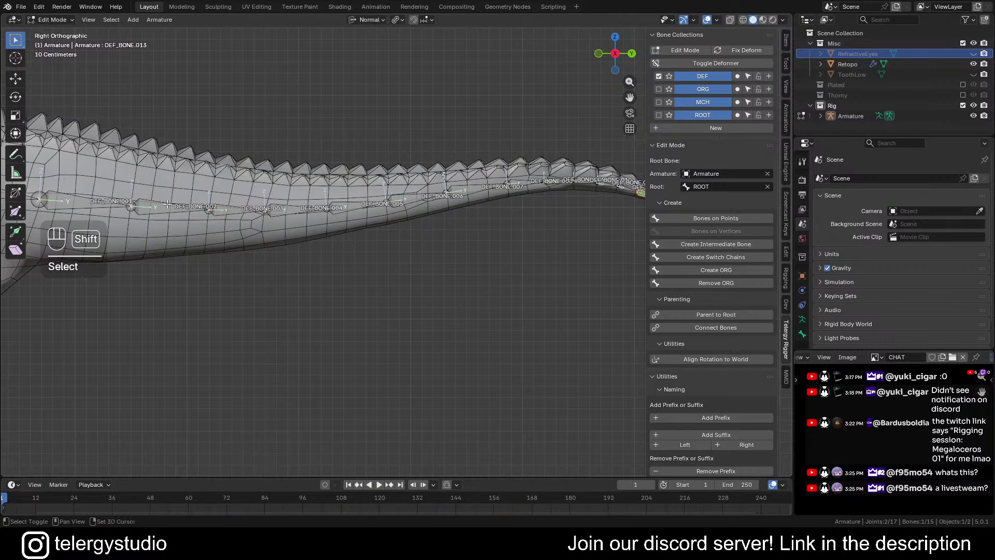
pyautogui.keyDown('shift'); pyautogui.moveTo(302, 211); pyautogui.dragTo(543, 208, button='middle'); pyautogui.keyUp('shift')
pyautogui.keyDown('shift'); pyautogui.moveTo(252, 203); pyautogui.dragTo(210, 234, button='middle'); pyautogui.keyUp('shift')
pyautogui.keyDown('ctrl'); pyautogui.click(305, 237); pyautogui.keyUp('ctrl')
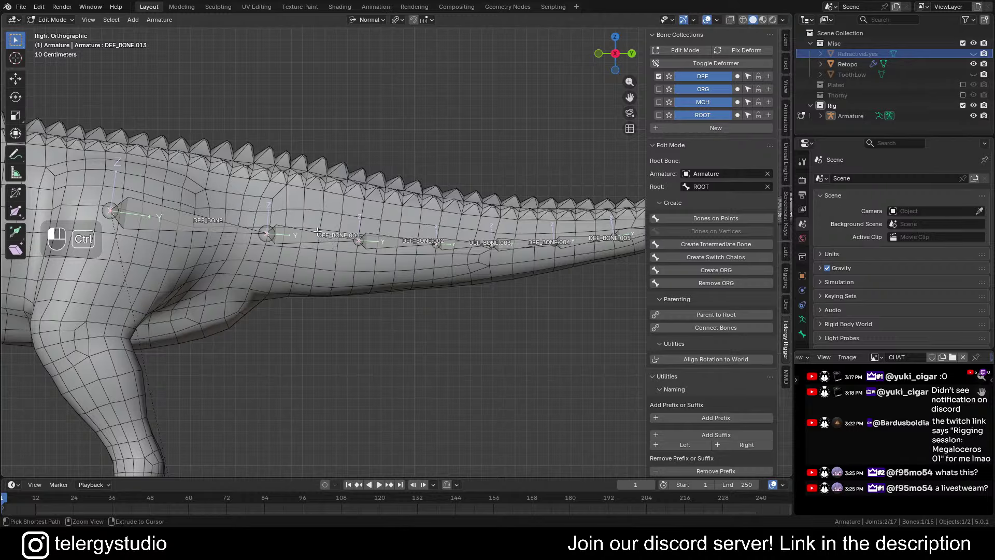
pyautogui.keyDown('ctrl'); pyautogui.click(307, 237); pyautogui.keyUp('ctrl')
pyautogui.scroll(-3, 311, 244)
pyautogui.scroll(2, 323, 278)
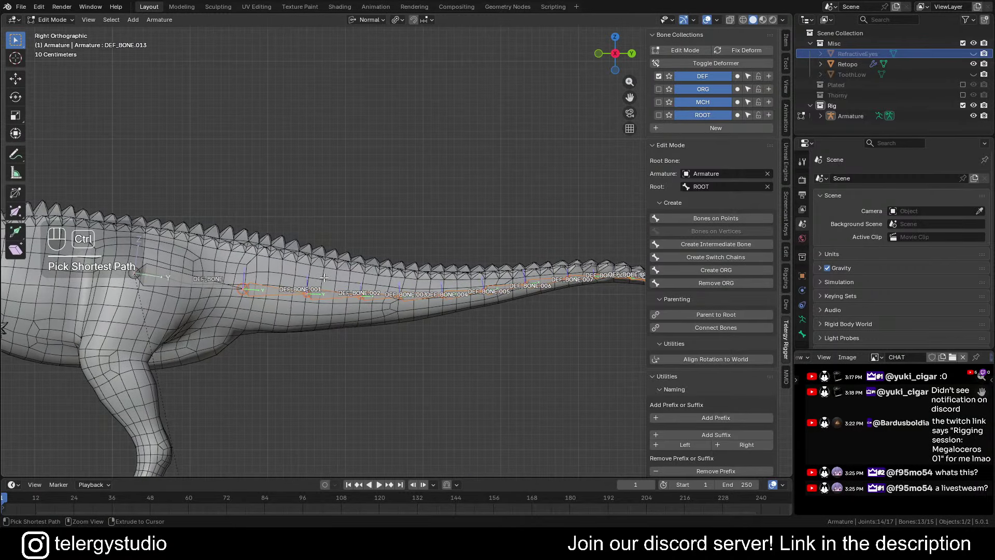
pyautogui.hotkey('ctrl', 'F2')
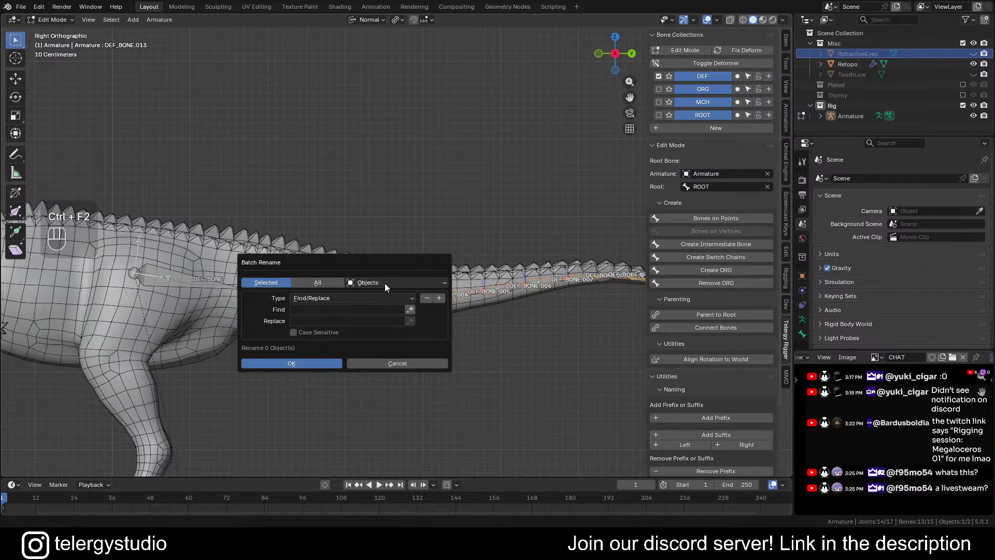
pyautogui.click(385, 283)
pyautogui.click(450, 350)
pyautogui.click(309, 298)
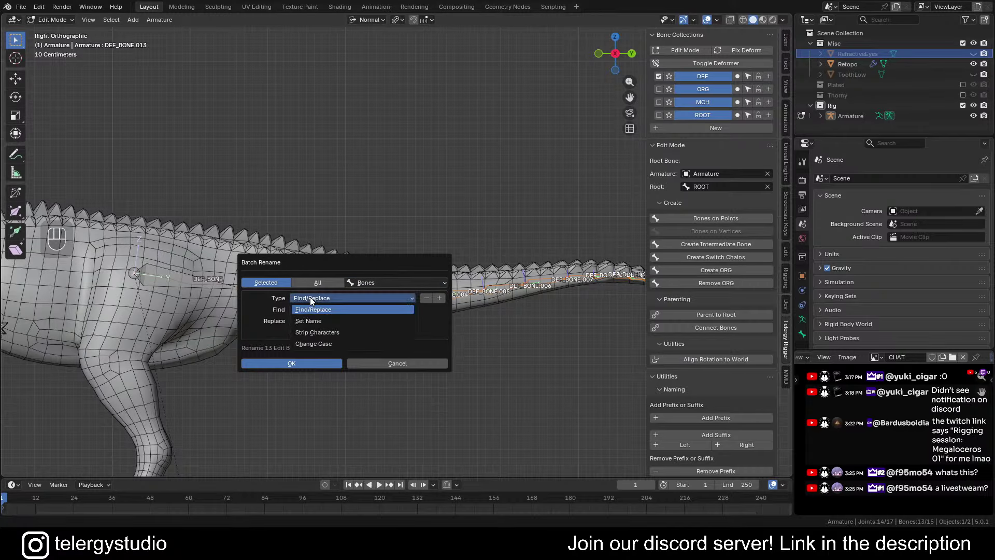
pyautogui.click(322, 321)
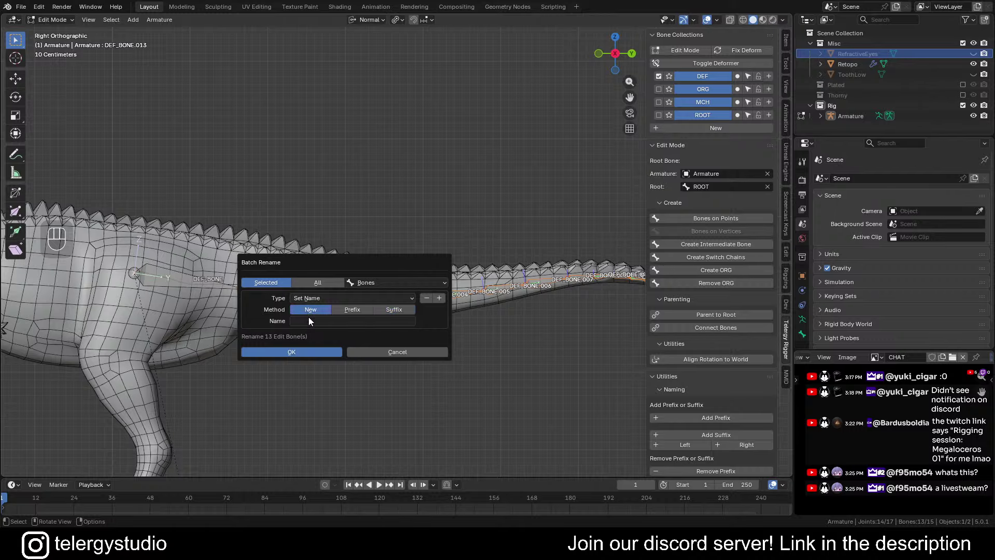
pyautogui.click(311, 321)
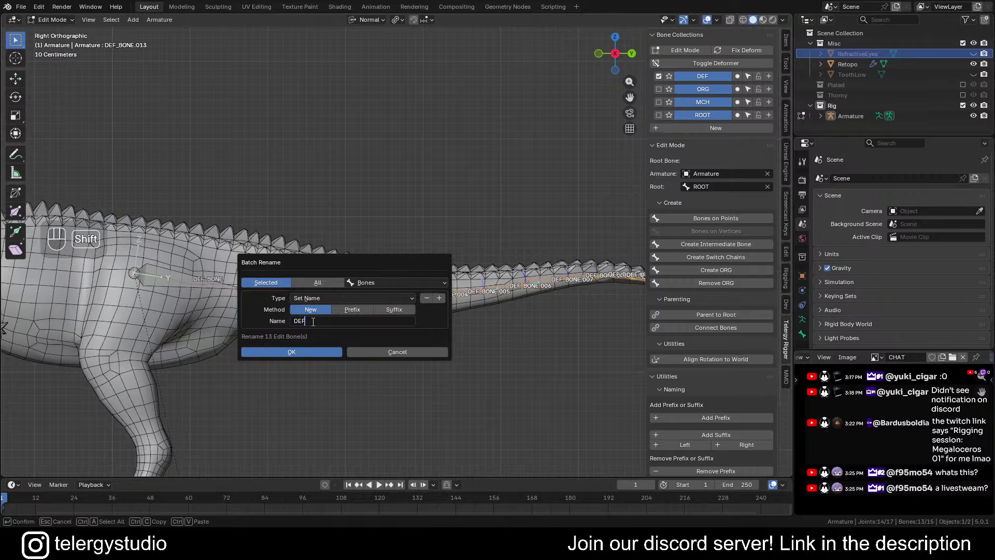
pyautogui.write('DEF_TAIL.0001')
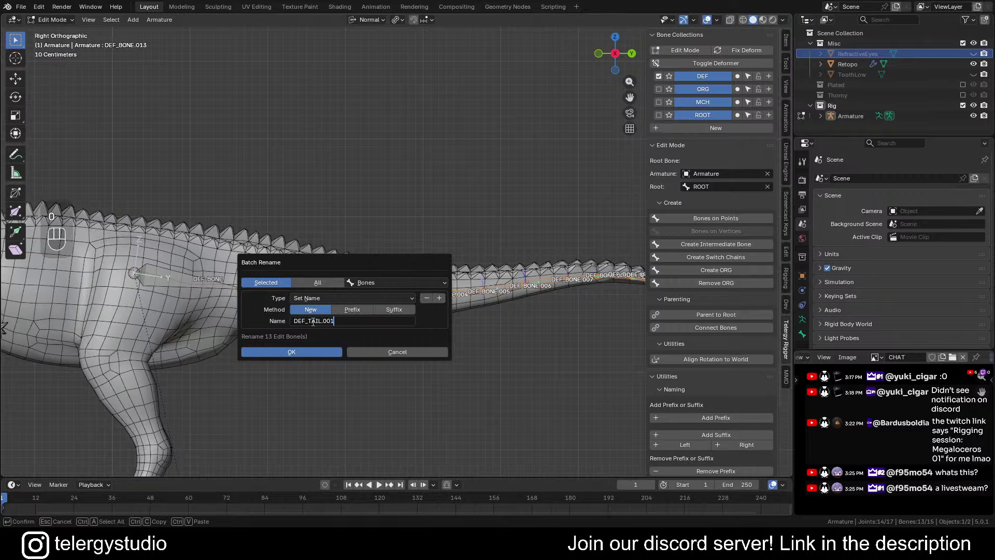
pyautogui.press('Return')
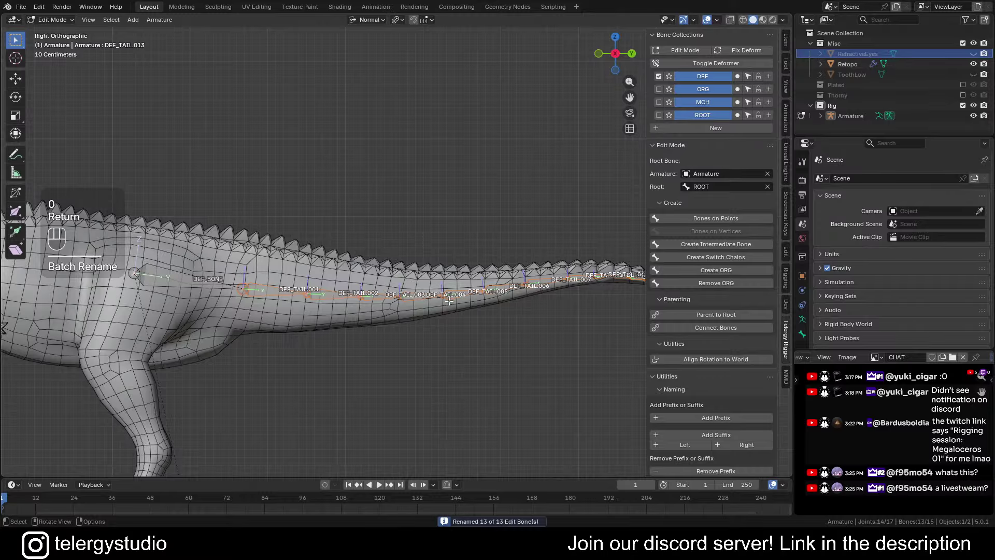
# Clean up the names of the selected tail bones with Clean Name Up, then clear the selection
pyautogui.keyDown('shift'); pyautogui.moveTo(472, 314); pyautogui.dragTo(397, 308, button='middle'); pyautogui.keyUp('shift')
pyautogui.scroll(-2, 734, 324)
pyautogui.scroll(-2, 734, 322)
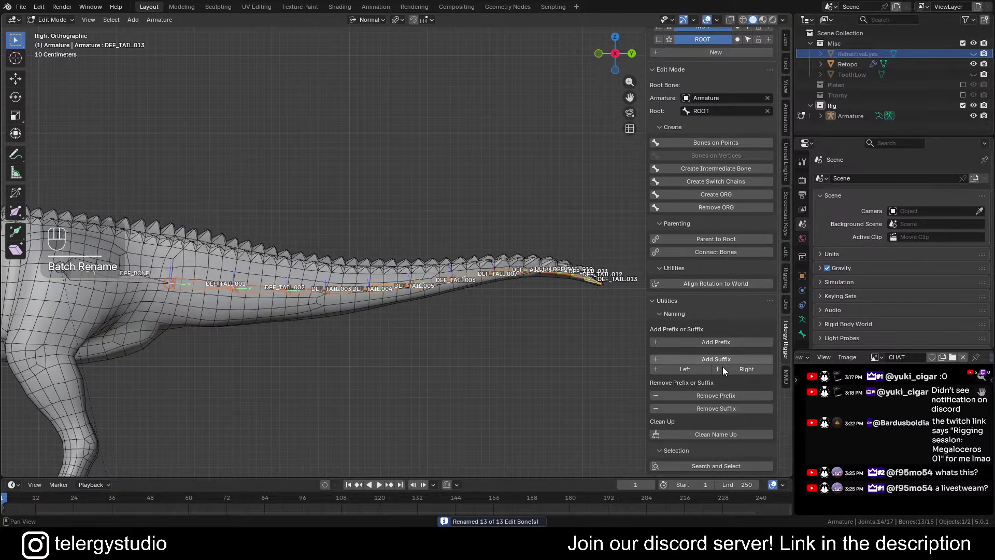
pyautogui.click(704, 434)
pyautogui.keyDown('shift'); pyautogui.moveTo(416, 325); pyautogui.dragTo(470, 317, button='middle'); pyautogui.keyUp('shift')
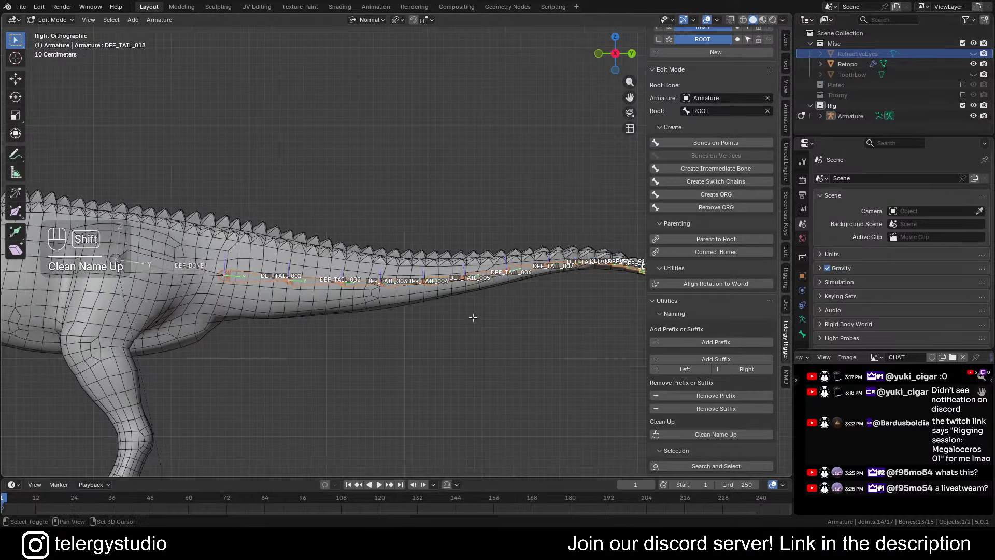
pyautogui.hotkey('alt', 'a')
pyautogui.scroll(2, 267, 294)
pyautogui.scroll(-5, 268, 294)
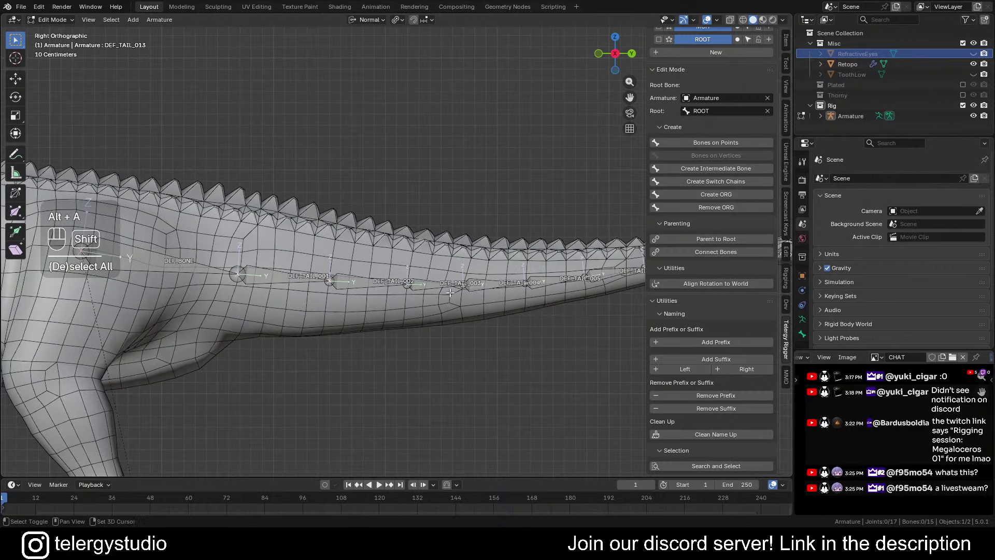
# Disconnect all bones in the armature using Clear Parent with the Disconnect Bone option, then deselect them
pyautogui.keyDown('shift'); pyautogui.moveTo(446, 285); pyautogui.dragTo(419, 286, button='middle'); pyautogui.keyUp('shift')
pyautogui.press('a')
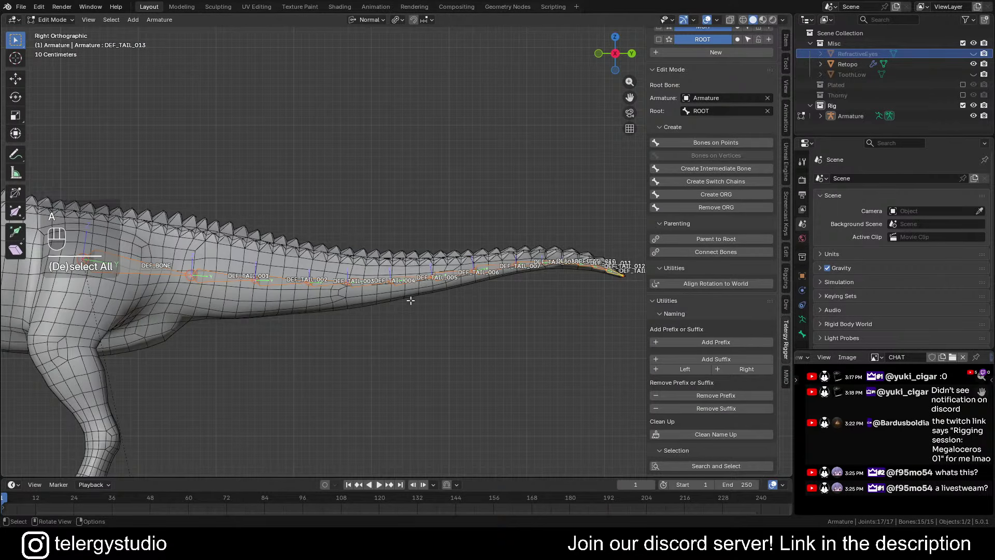
pyautogui.press('d')
pyautogui.click(409, 328)
pyautogui.click(408, 328)
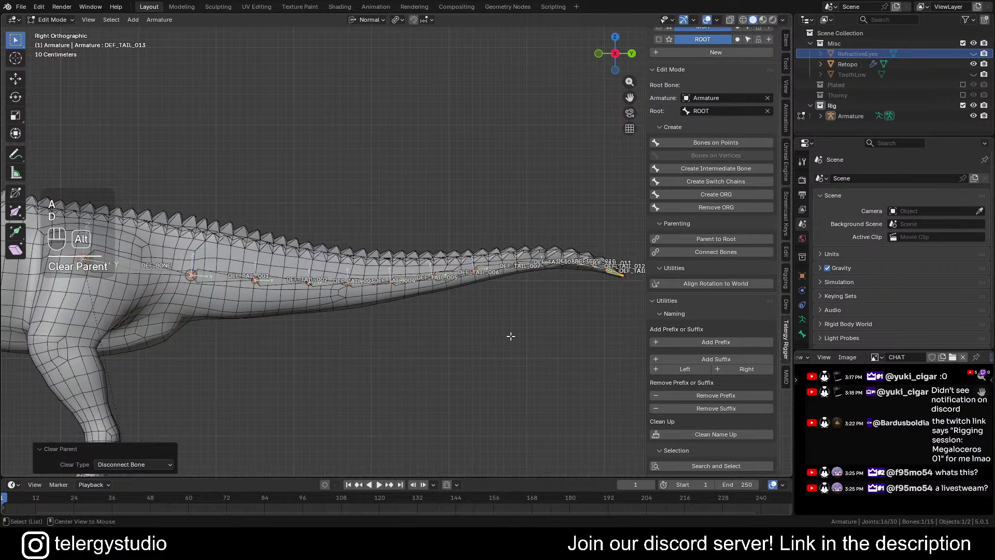
pyautogui.hotkey('alt', 'a')
# Rename the hip bone in front of the tail chain to DEF_PELVIS
pyautogui.scroll(4, 613, 270)
pyautogui.scroll(-5, 613, 270)
pyautogui.keyDown('shift'); pyautogui.moveTo(307, 289); pyautogui.dragTo(549, 246, button='middle'); pyautogui.keyUp('shift')
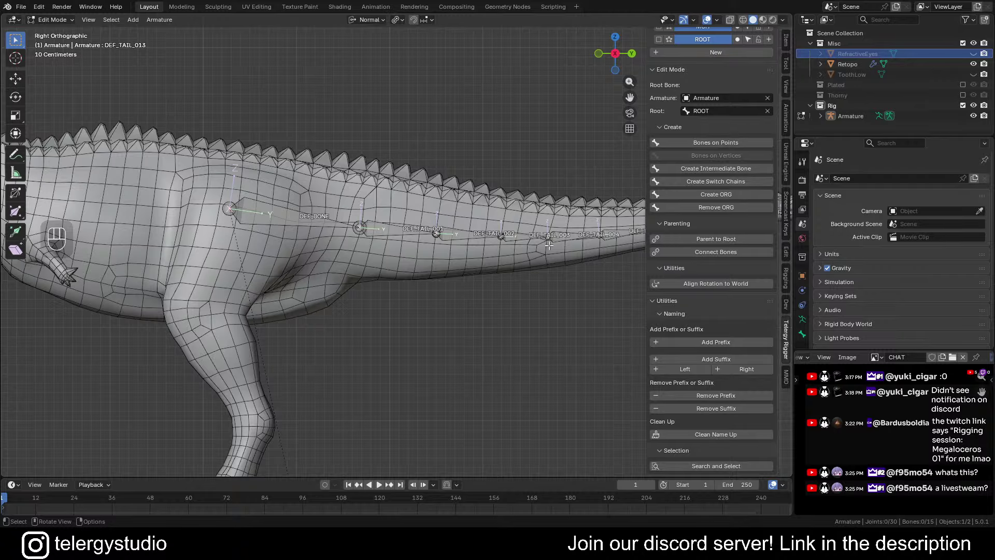
pyautogui.scroll(-4, 325, 209)
pyautogui.keyDown('shift'); pyautogui.moveTo(325, 209); pyautogui.dragTo(436, 202, button='middle'); pyautogui.keyUp('shift')
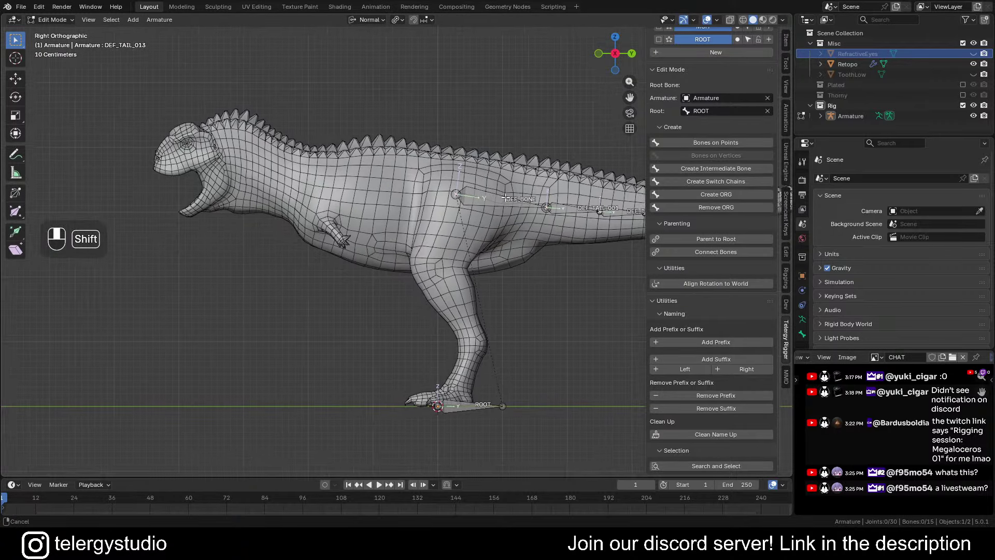
pyautogui.scroll(6, 446, 196)
pyautogui.click(445, 196)
pyautogui.keyDown('shift'); pyautogui.click(510, 213); pyautogui.keyUp('shift')
pyautogui.press('F2')
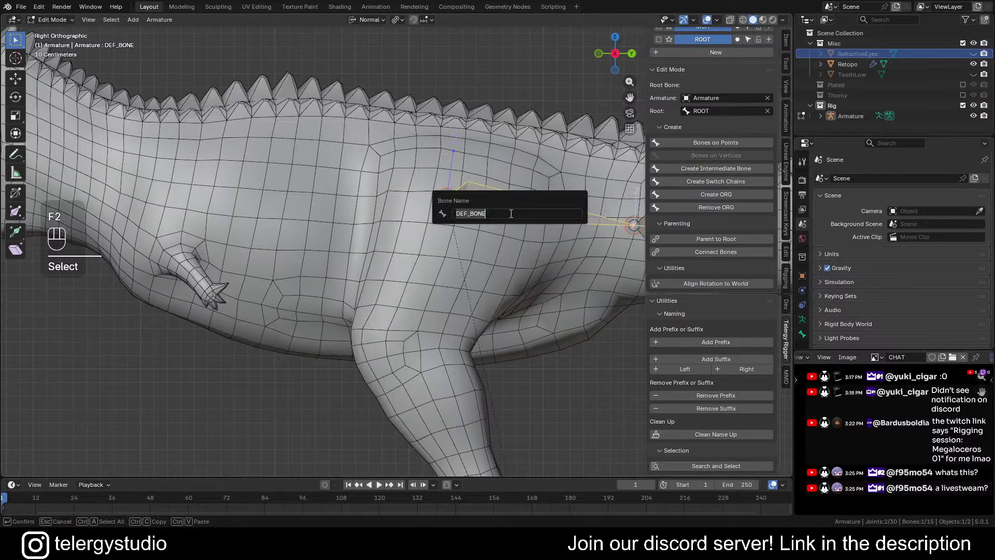
pyautogui.write('DEF_PELVI')
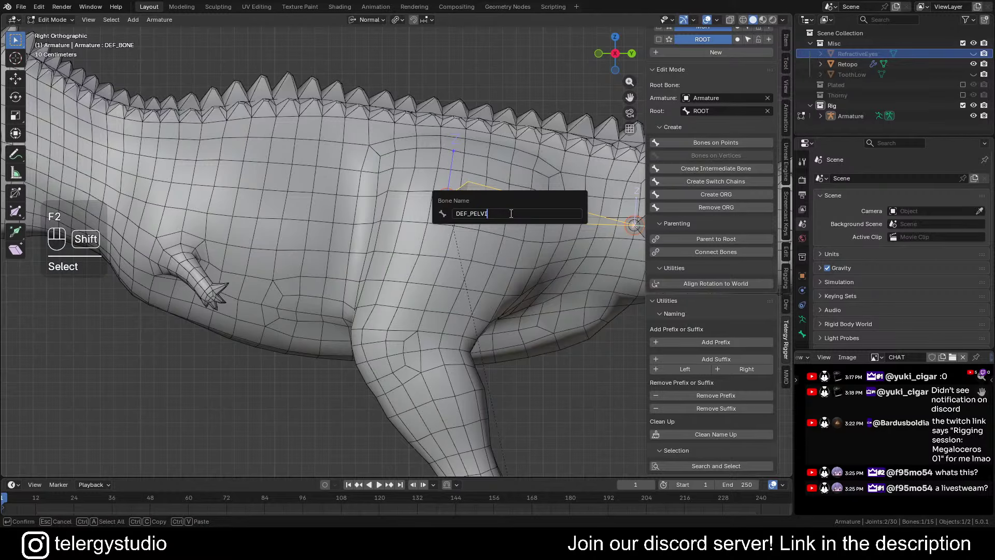
pyautogui.write('S')
pyautogui.press('Return')
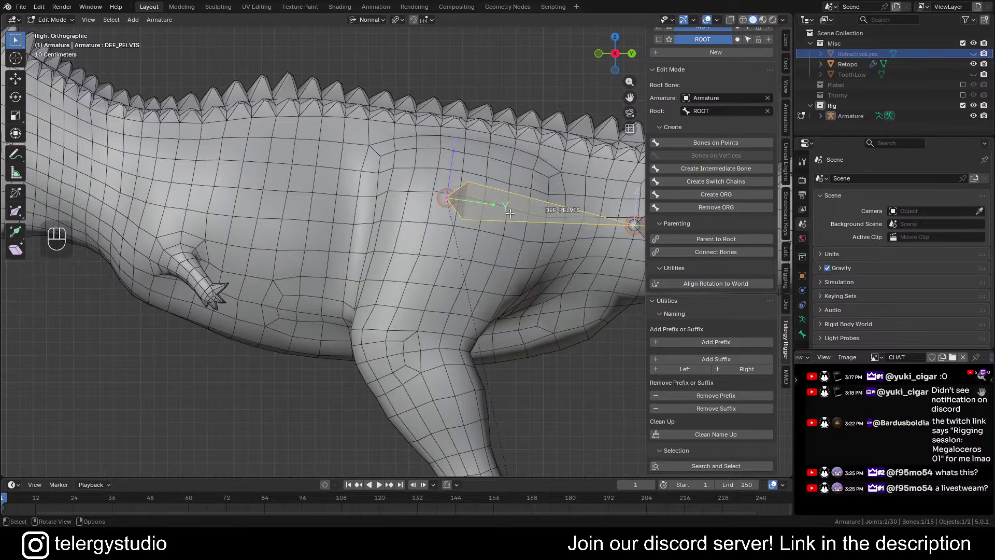
# Extrude three spine bones from the pelvis bone's front joint toward the neck, about 0.6 m, 0.63 m and 1.24 m long
pyautogui.click(453, 193)
pyautogui.scroll(-3, 453, 192)
pyautogui.keyDown('shift'); pyautogui.moveTo(452, 197); pyautogui.dragTo(524, 208, button='middle'); pyautogui.keyUp('shift')
pyautogui.scroll(4, 452, 262)
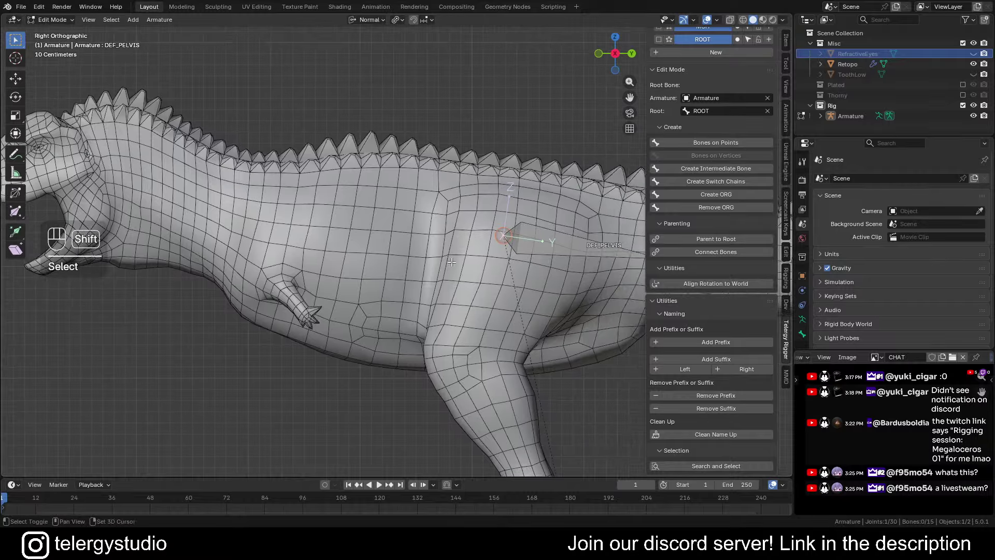
pyautogui.press('e')
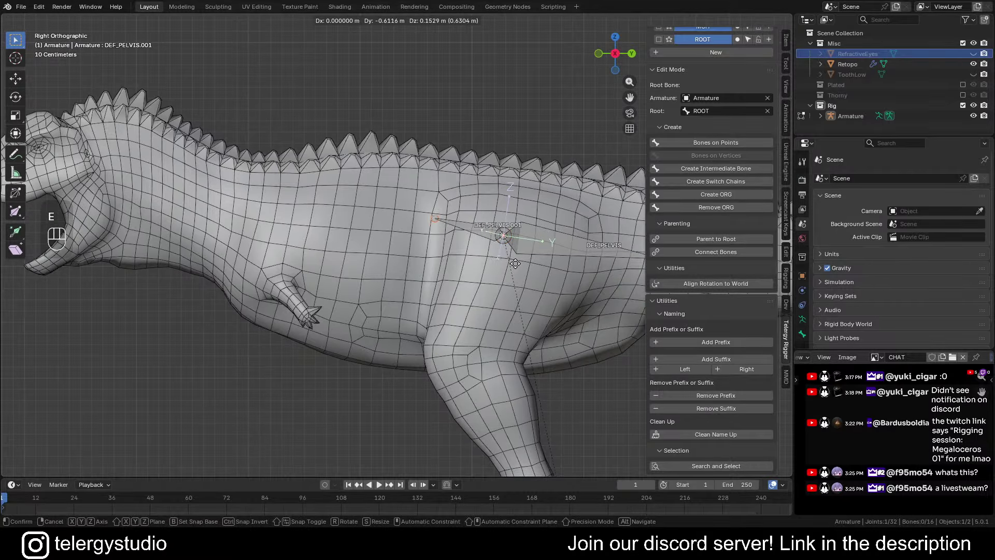
pyautogui.click(516, 264)
pyautogui.press('e')
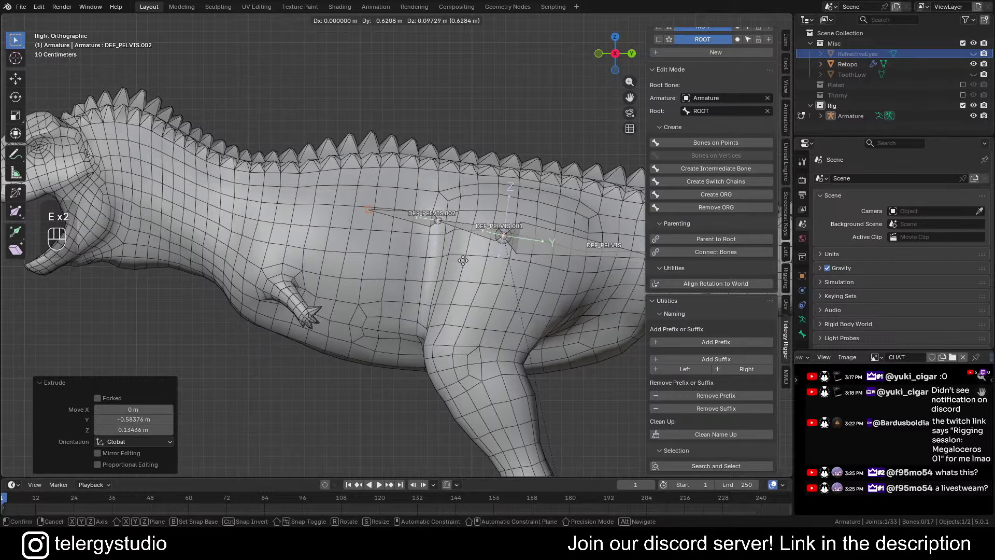
pyautogui.click(463, 260)
pyautogui.press('e')
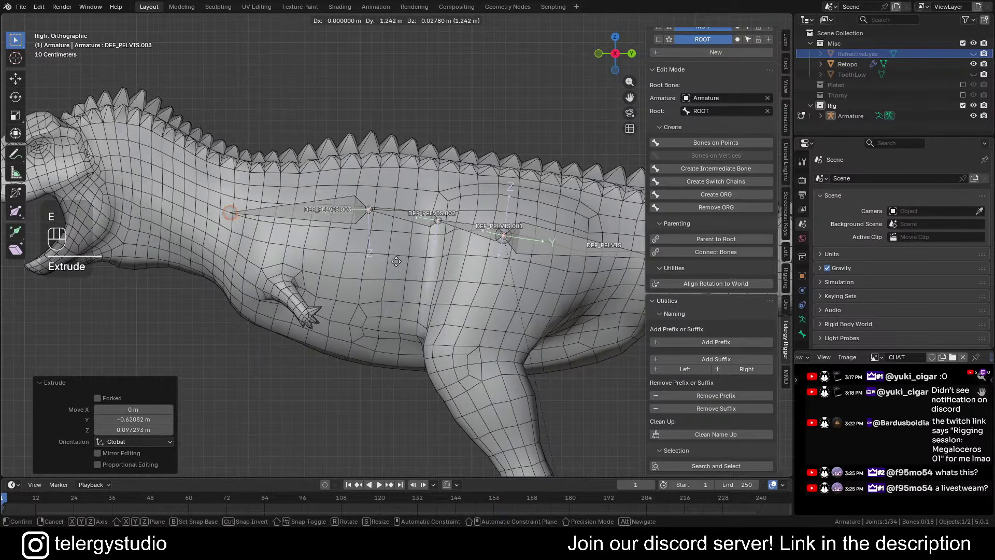
pyautogui.click(390, 214)
# Move the two joints between the new spine bones slightly toward the head, the one nearer the pelvis by about 0.06 m
pyautogui.scroll(2, 392, 213)
pyautogui.click(384, 211)
pyautogui.press('g')
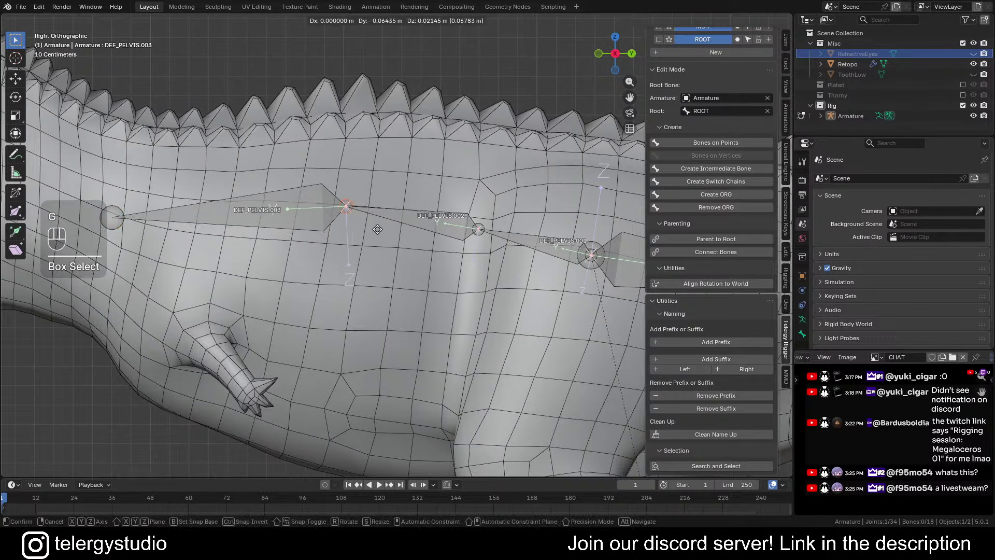
pyautogui.click(367, 232)
pyautogui.click(477, 228)
pyautogui.press('g')
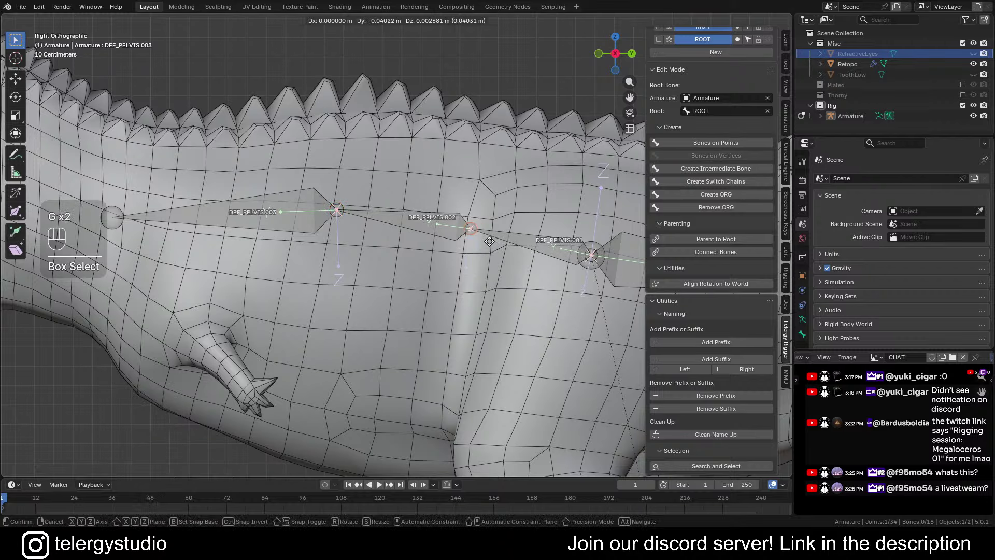
pyautogui.click(488, 240)
pyautogui.scroll(-5, 487, 238)
pyautogui.keyDown('shift'); pyautogui.moveTo(457, 234); pyautogui.dragTo(392, 234, button='middle'); pyautogui.keyUp('shift')
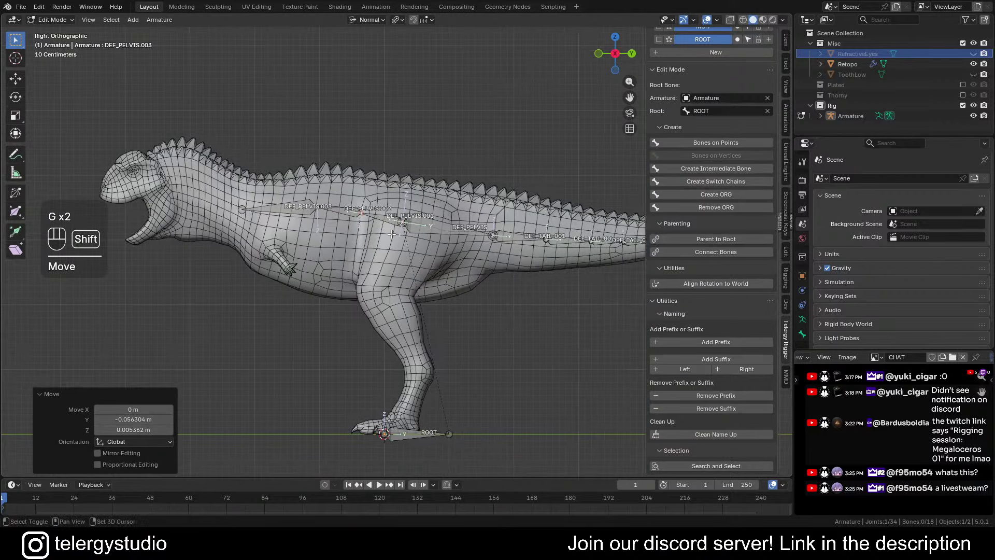
# Raise the joint between the pelvis bone and the first spine bone by about 0.16 m
pyautogui.scroll(5, 400, 224)
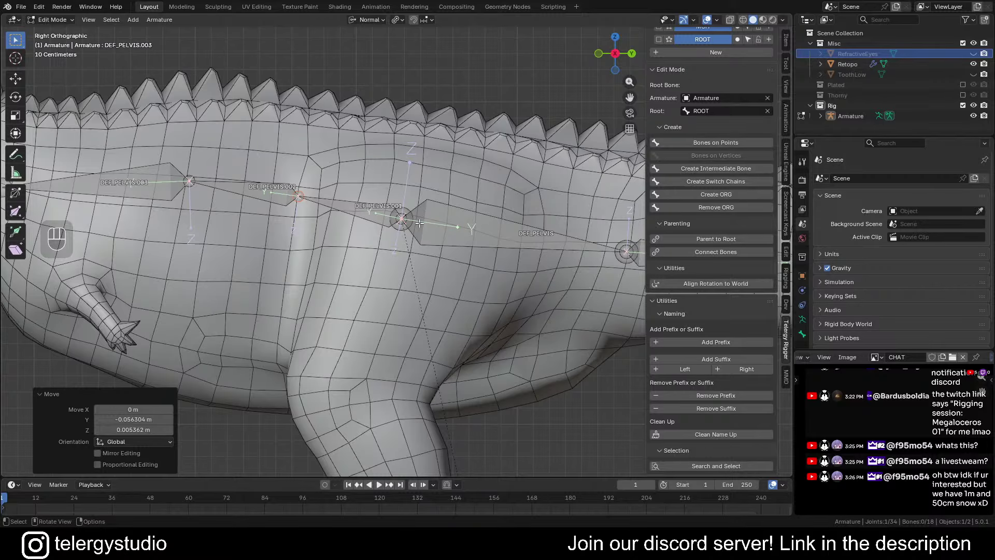
pyautogui.scroll(-3, 294, 164)
pyautogui.keyDown('shift'); pyautogui.moveTo(339, 184); pyautogui.dragTo(405, 180, button='middle'); pyautogui.keyUp('shift')
pyautogui.scroll(2, 272, 162)
pyautogui.moveTo(385, 167); pyautogui.dragTo(419, 220)
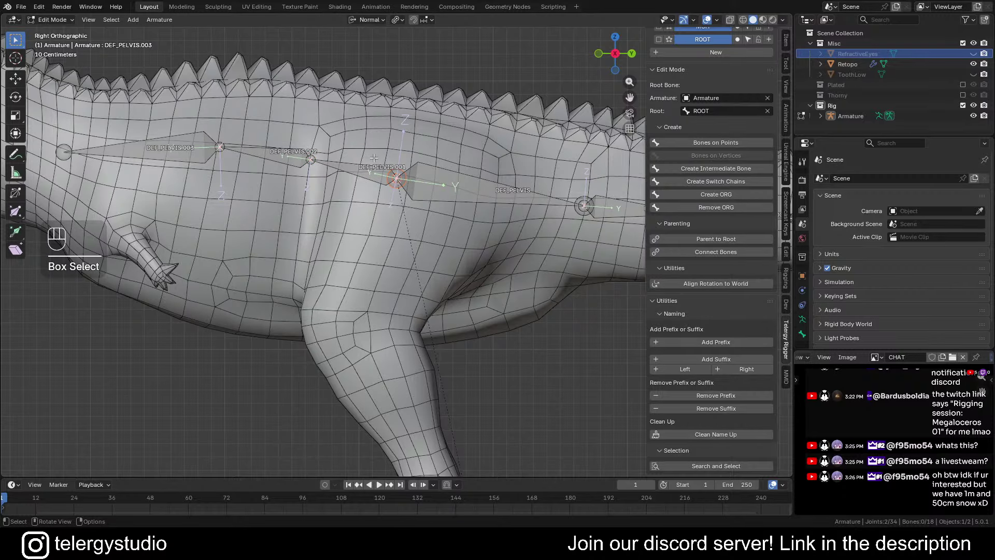
pyautogui.keyDown('shift'); pyautogui.moveTo(445, 214); pyautogui.dragTo(432, 222, button='middle'); pyautogui.keyUp('shift')
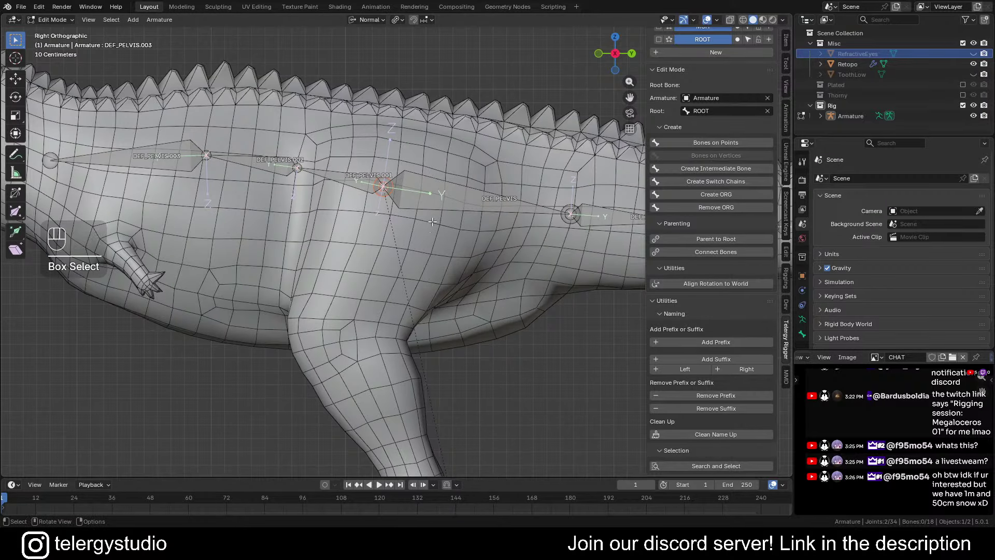
pyautogui.press('g')
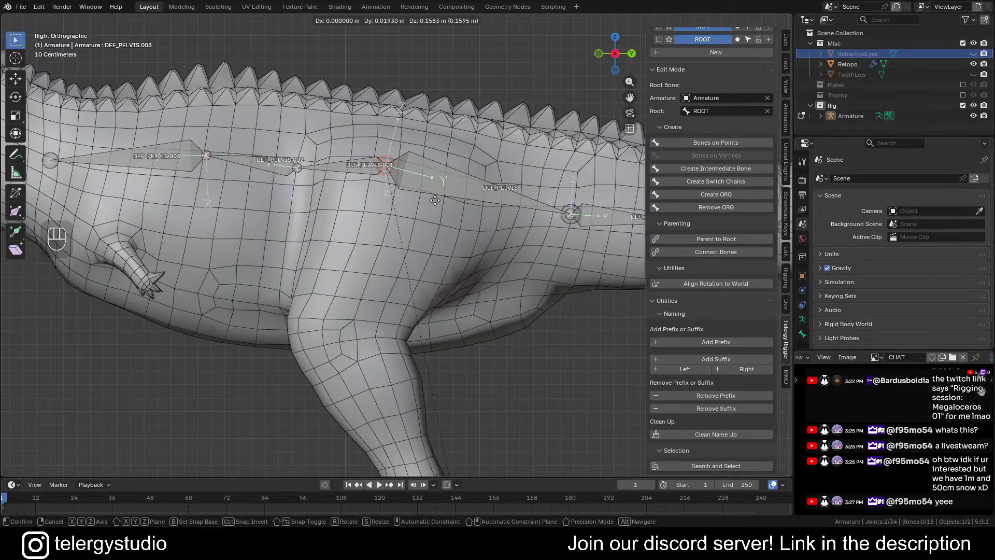
pyautogui.click(434, 200)
# Raise the joint between the pelvis and tail chain by about 0.1 m, and the next tail joint by about 0.04 m
pyautogui.keyDown('shift'); pyautogui.moveTo(435, 200); pyautogui.dragTo(236, 190, button='middle'); pyautogui.keyUp('shift')
pyautogui.moveTo(358, 187); pyautogui.dragTo(391, 228)
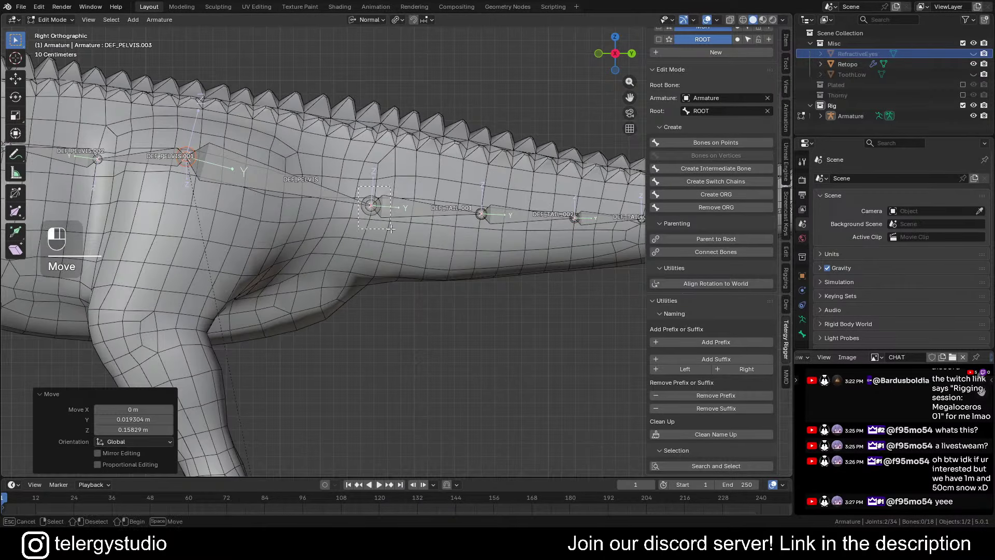
pyautogui.press('g')
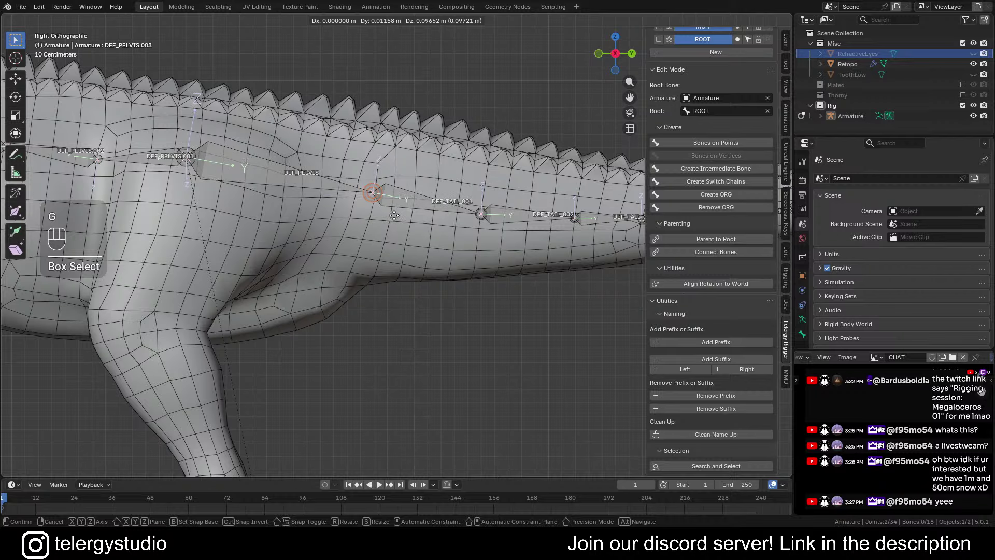
pyautogui.click(394, 215)
pyautogui.keyDown('shift'); pyautogui.moveTo(394, 215); pyautogui.dragTo(244, 218, button='middle'); pyautogui.keyUp('shift')
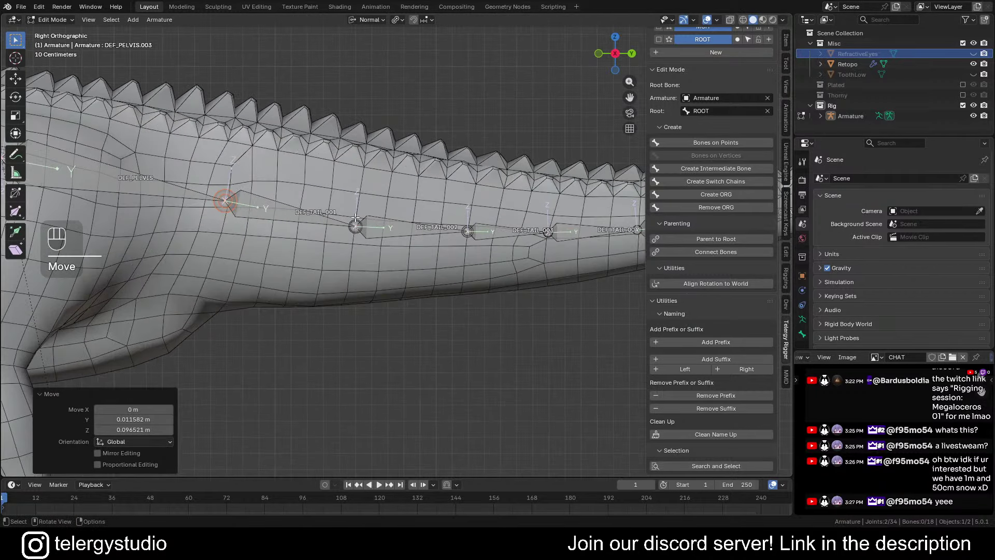
pyautogui.click(360, 236)
pyautogui.press('g')
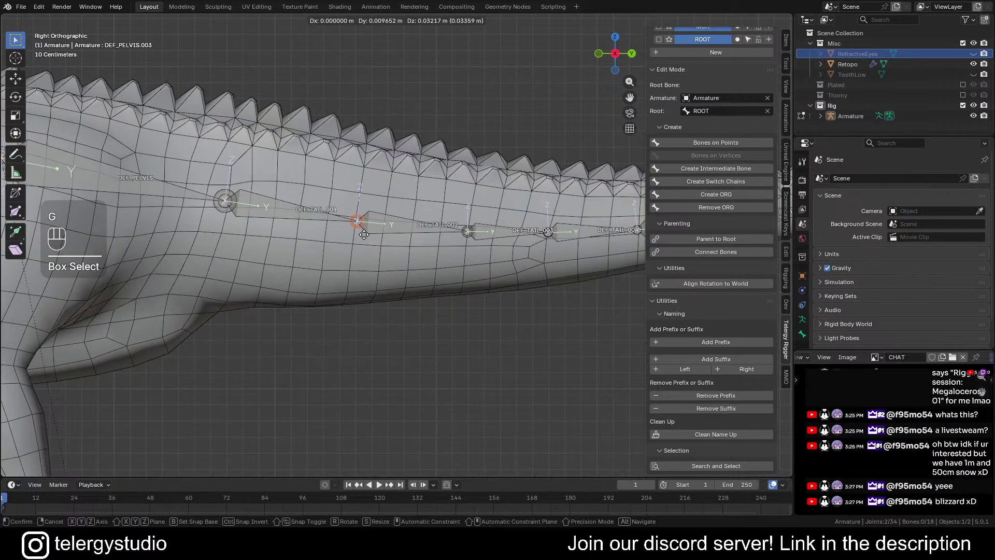
pyautogui.press('shift')
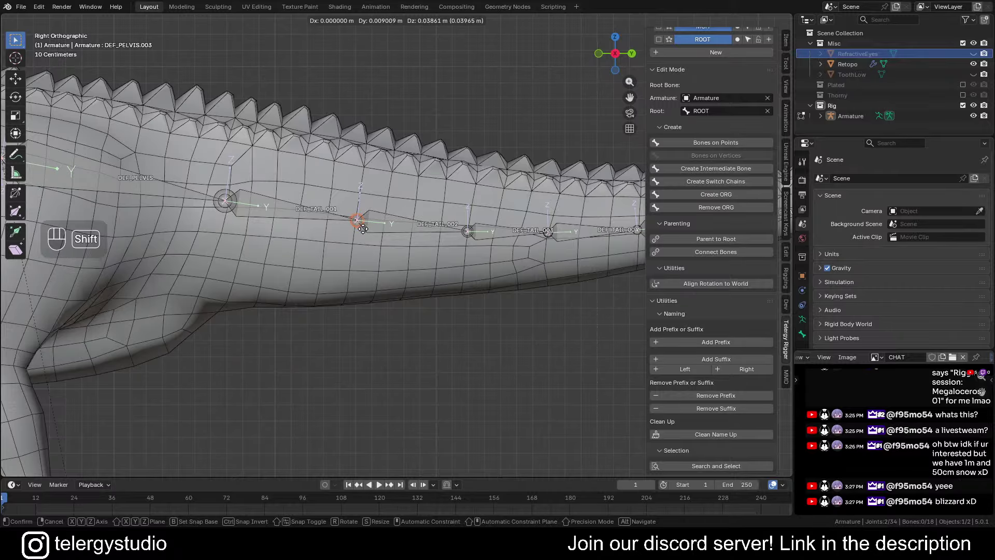
pyautogui.click(363, 225)
pyautogui.scroll(-5, 357, 228)
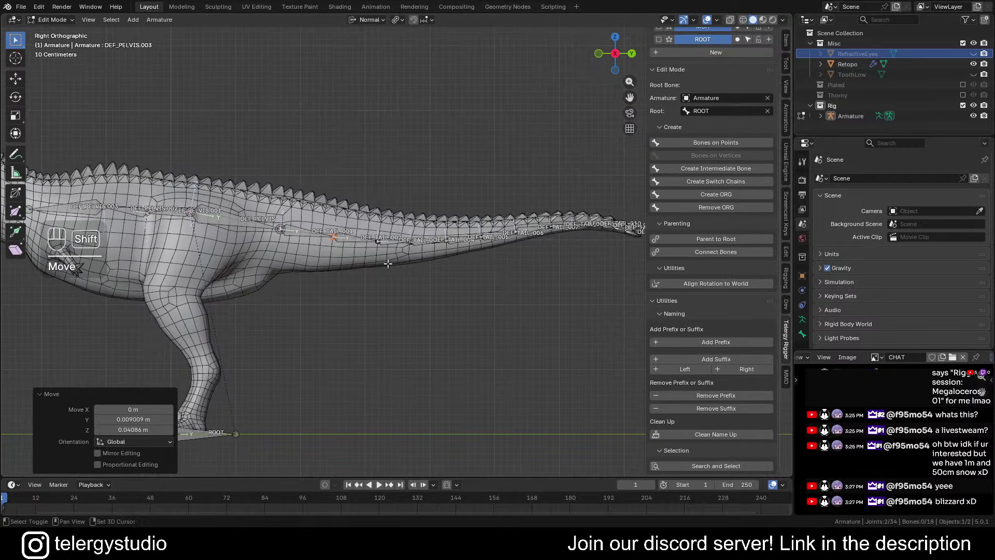
# Raise the joint between the first and second spine bones by about 0.07 m
pyautogui.hotkey('alt', 'a')
pyautogui.keyDown('shift'); pyautogui.moveTo(335, 231); pyautogui.dragTo(635, 225, button='middle'); pyautogui.keyUp('shift')
pyautogui.scroll(6, 433, 199)
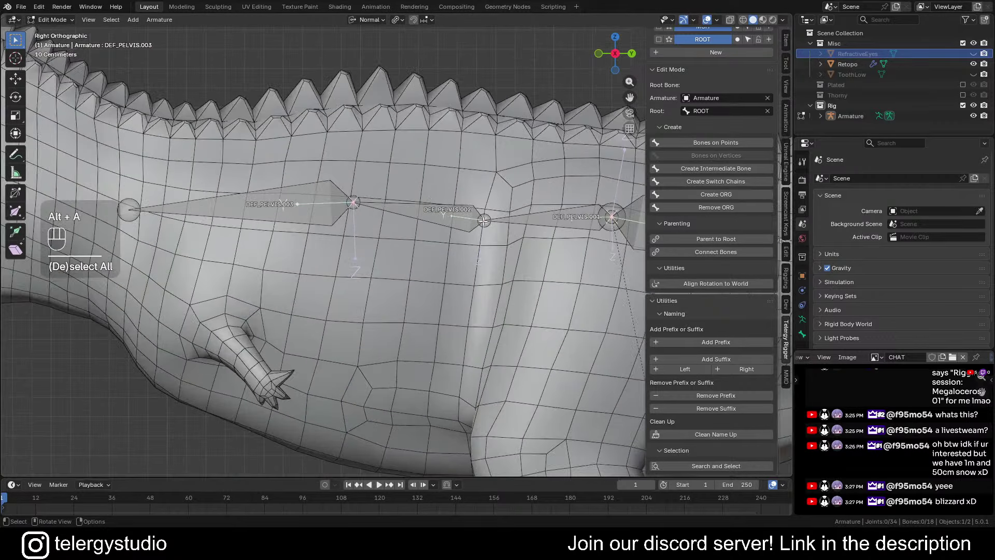
pyautogui.moveTo(457, 208); pyautogui.dragTo(515, 249)
pyautogui.keyDown('shift'); pyautogui.moveTo(514, 248); pyautogui.dragTo(443, 232, button='middle'); pyautogui.keyUp('shift')
pyautogui.press('g')
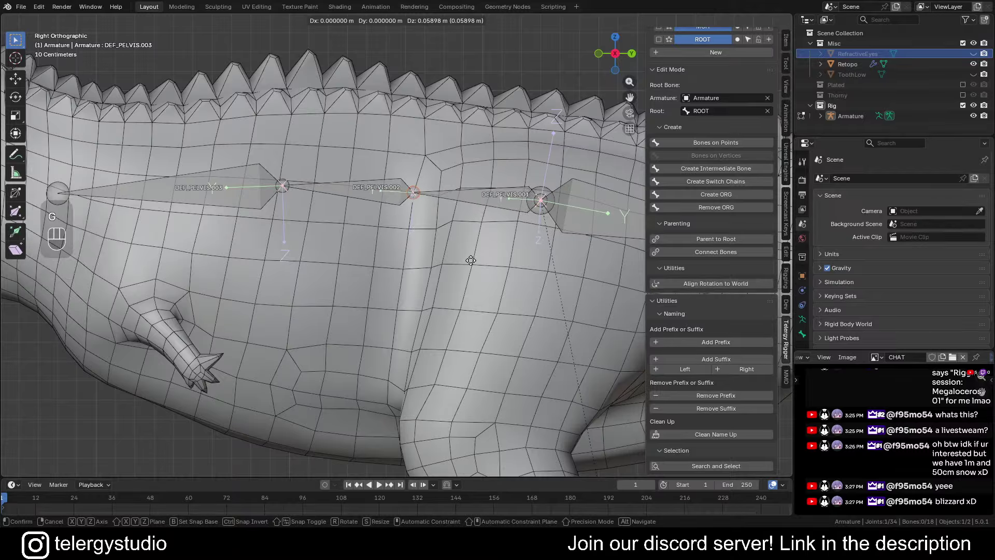
pyautogui.click(469, 257)
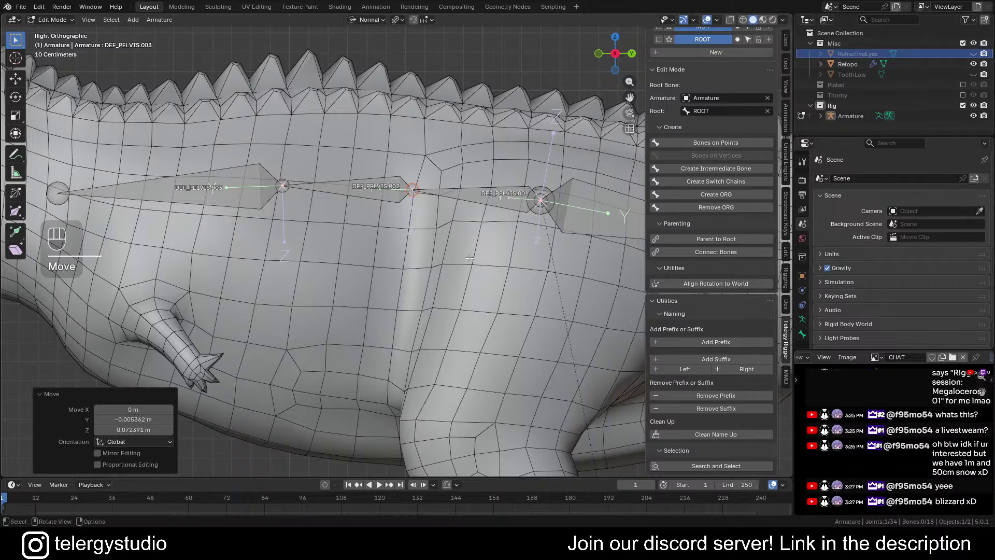
# Move the front tip of the foremost spine bone about 0.07 m back toward the tail
pyautogui.scroll(-6, 441, 210)
pyautogui.keyDown('shift'); pyautogui.moveTo(425, 216); pyautogui.dragTo(361, 247, button='middle'); pyautogui.keyUp('shift')
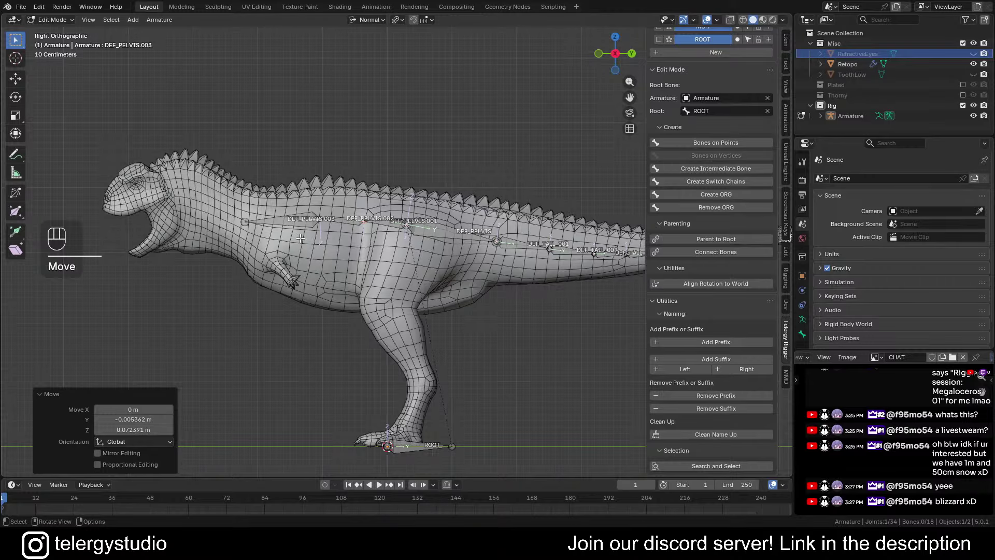
pyautogui.scroll(4, 301, 237)
pyautogui.click(246, 218)
pyautogui.press('g')
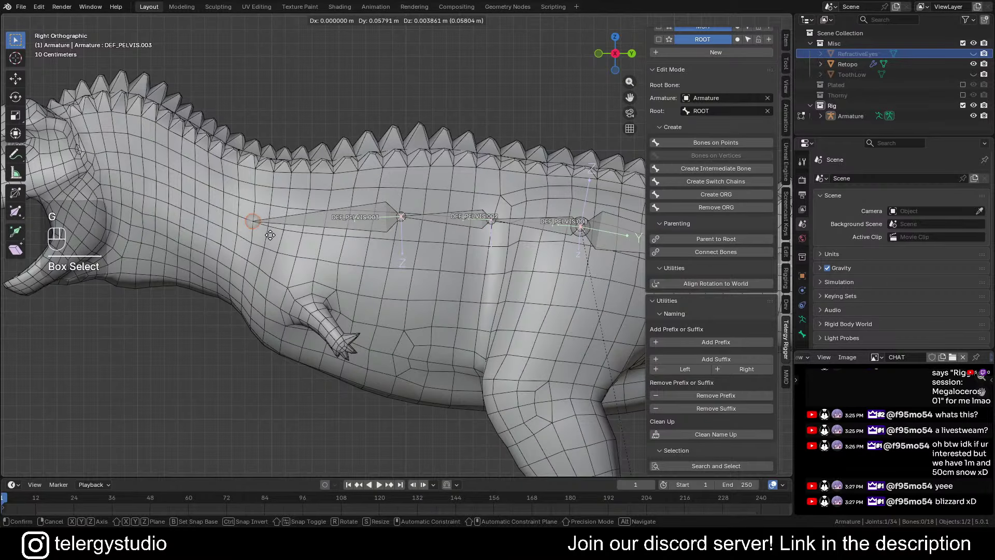
pyautogui.click(271, 236)
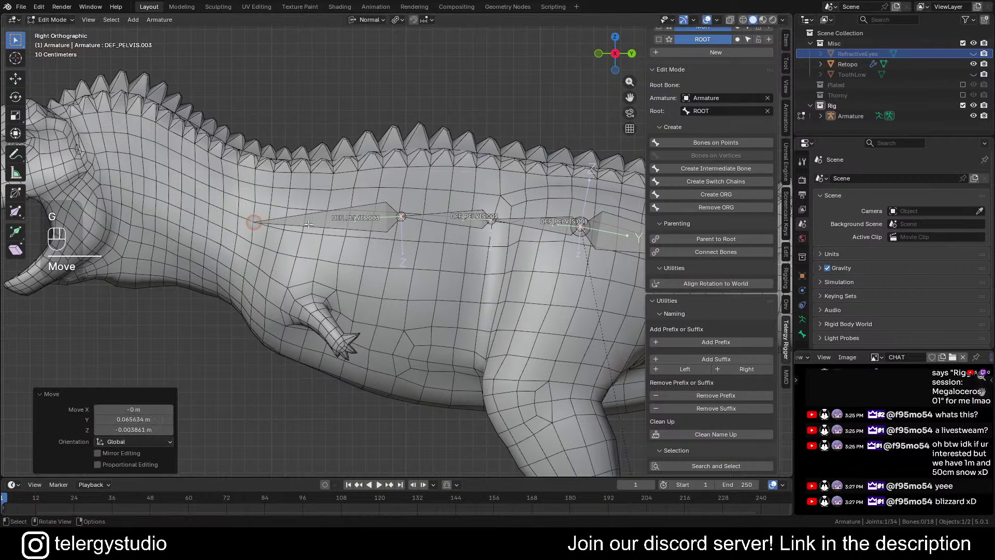
# Recalculate the roll of the three spine bones in front of the pelvis to the Global +Z Axis
pyautogui.scroll(-5, 308, 224)
pyautogui.scroll(5, 260, 191)
pyautogui.click(260, 191)
pyautogui.keyDown('shift'); pyautogui.click(363, 191); pyautogui.keyUp('shift')
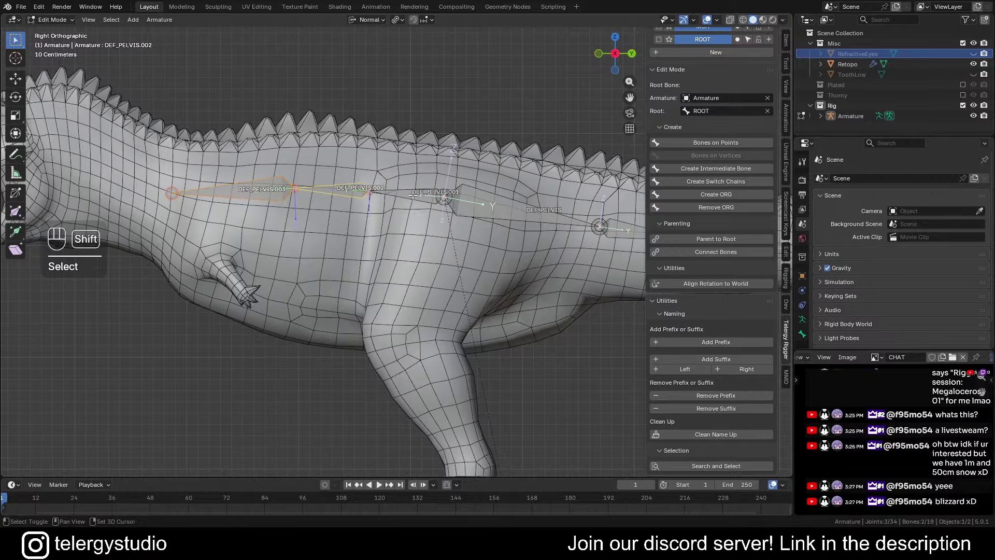
pyautogui.keyDown('shift'); pyautogui.click(413, 195); pyautogui.keyUp('shift')
pyautogui.keyDown('shift'); pyautogui.moveTo(386, 186); pyautogui.dragTo(373, 233, button='middle'); pyautogui.keyUp('shift')
pyautogui.hotkey('shift', 'n')
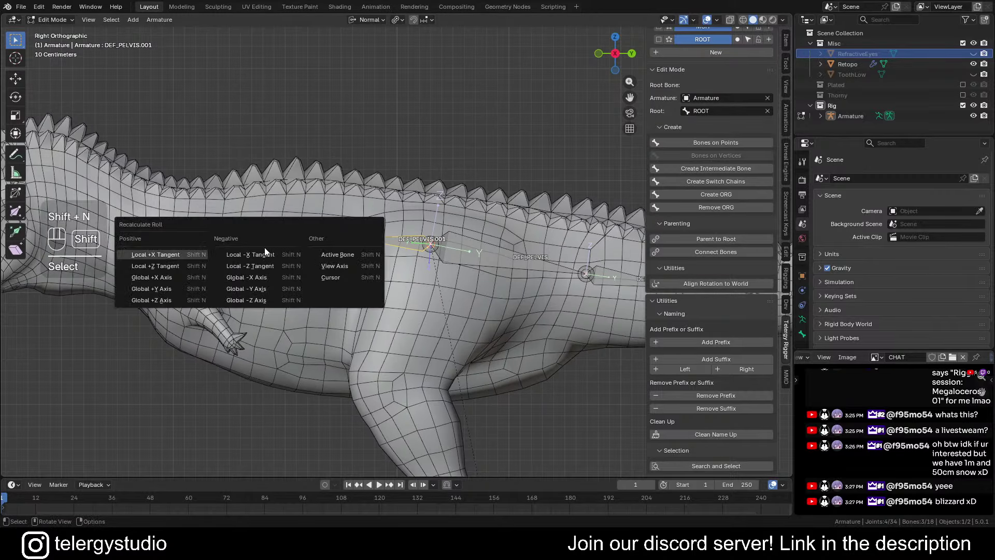
pyautogui.click(148, 301)
pyautogui.keyDown('shift'); pyautogui.moveTo(329, 247); pyautogui.dragTo(350, 247, button='middle'); pyautogui.keyUp('shift')
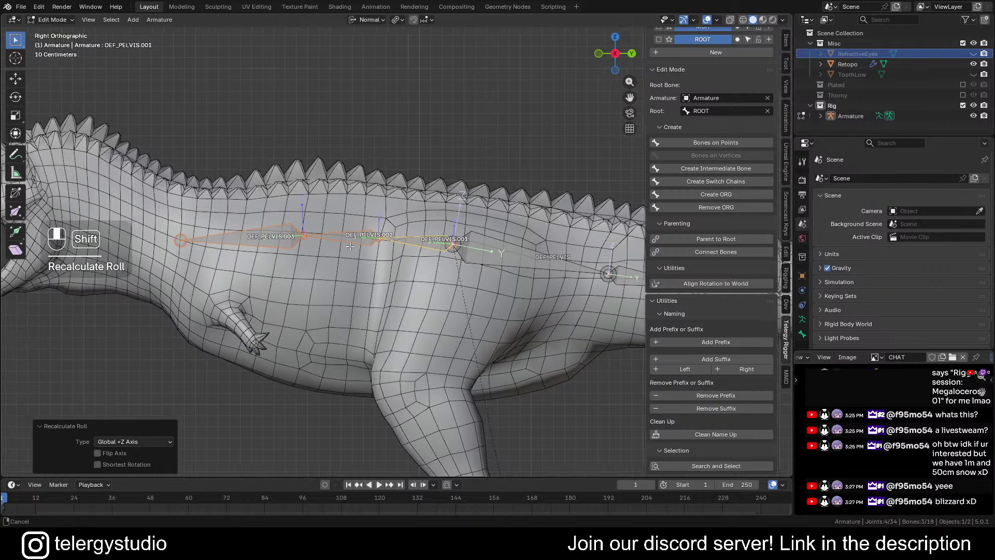
# Parent the first spine bone to DEF_PELVIS with Keep Offset
pyautogui.scroll(2, 358, 249)
pyautogui.click(542, 270)
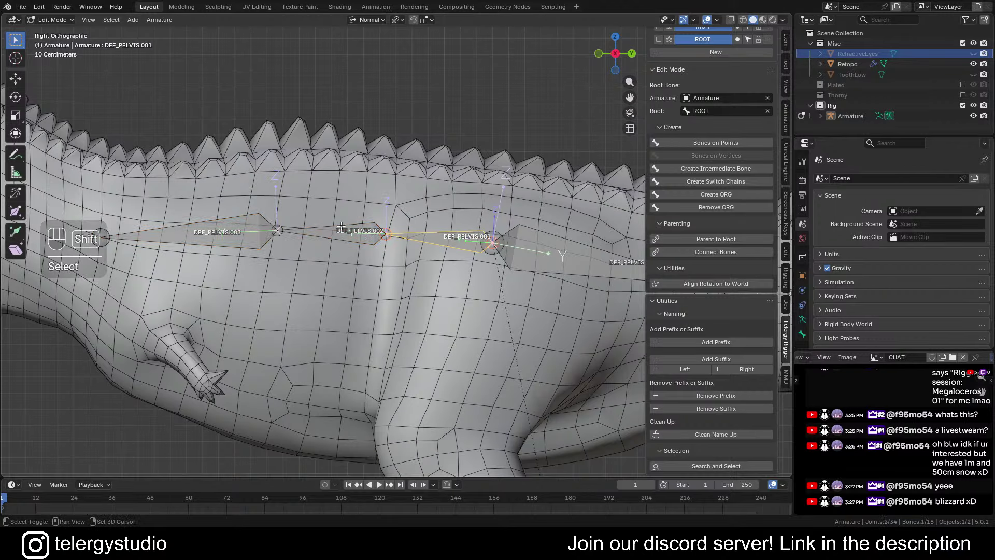
pyautogui.keyDown('shift'); pyautogui.click(543, 269); pyautogui.keyUp('shift')
pyautogui.hotkey('ctrl', 'p')
pyautogui.click(542, 257)
pyautogui.scroll(-3, 542, 256)
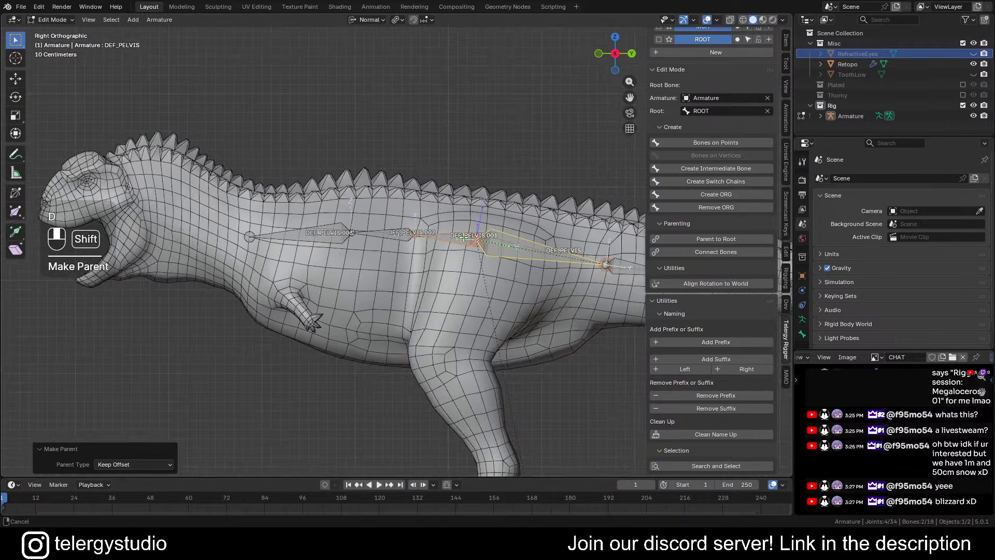
# Batch rename the two spine bones nearest the pelvis with the new name DEF_SPINE.001
pyautogui.scroll(2, 463, 240)
pyautogui.scroll(1, 462, 253)
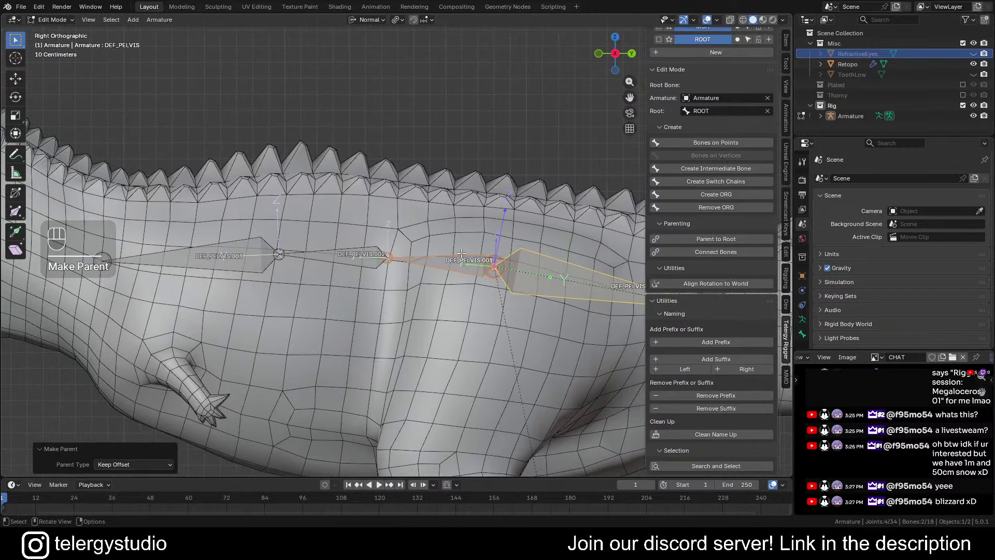
pyautogui.click(462, 253)
pyautogui.keyDown('shift'); pyautogui.click(355, 252); pyautogui.keyUp('shift')
pyautogui.hotkey('ctrl', 'F2')
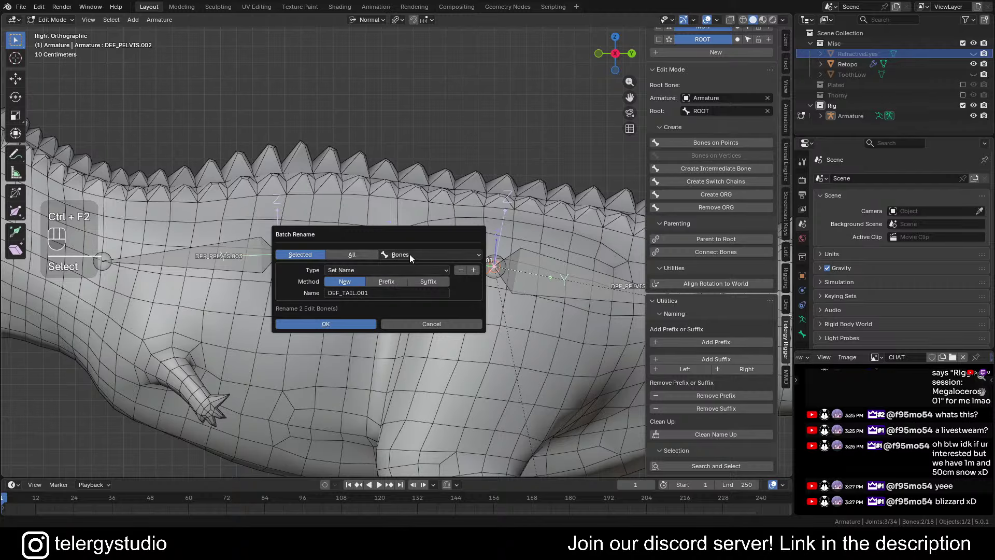
pyautogui.click(391, 294)
pyautogui.write('DEF_S')
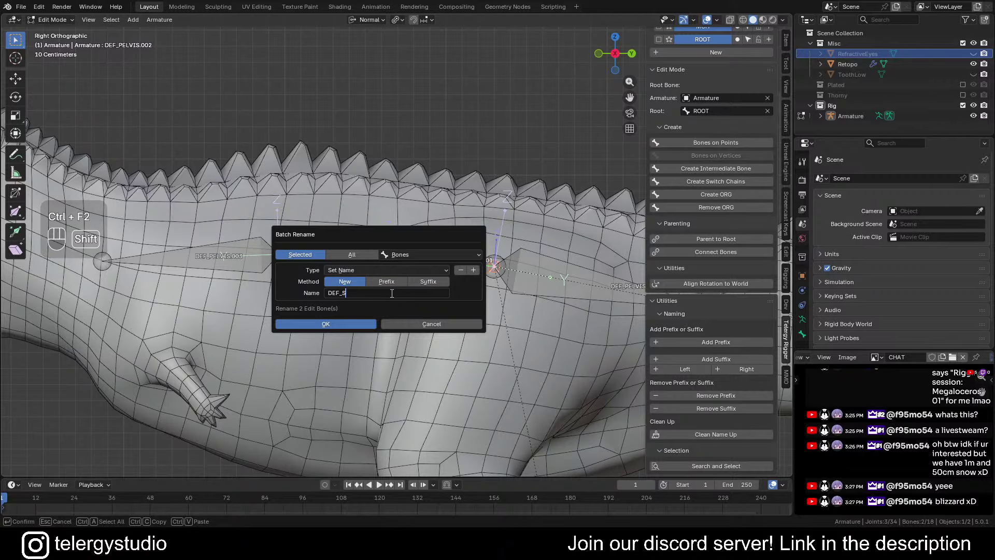
pyautogui.write('PINE.001')
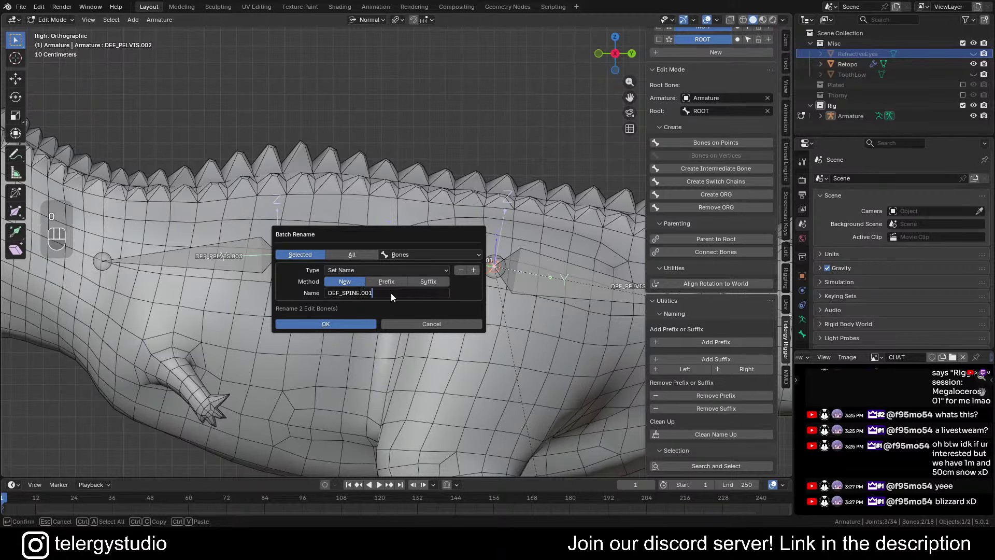
pyautogui.press('Return')
pyautogui.scroll(-2, 564, 258)
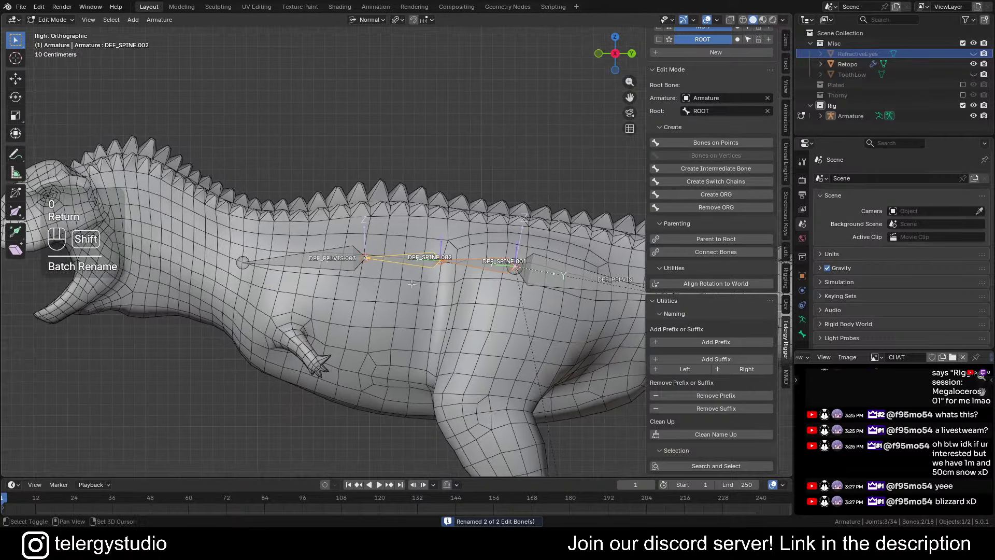
# Rename the foremost spine bone to DEF_CHEST
pyautogui.click(317, 263)
pyautogui.press('F2')
pyautogui.write('DEF')
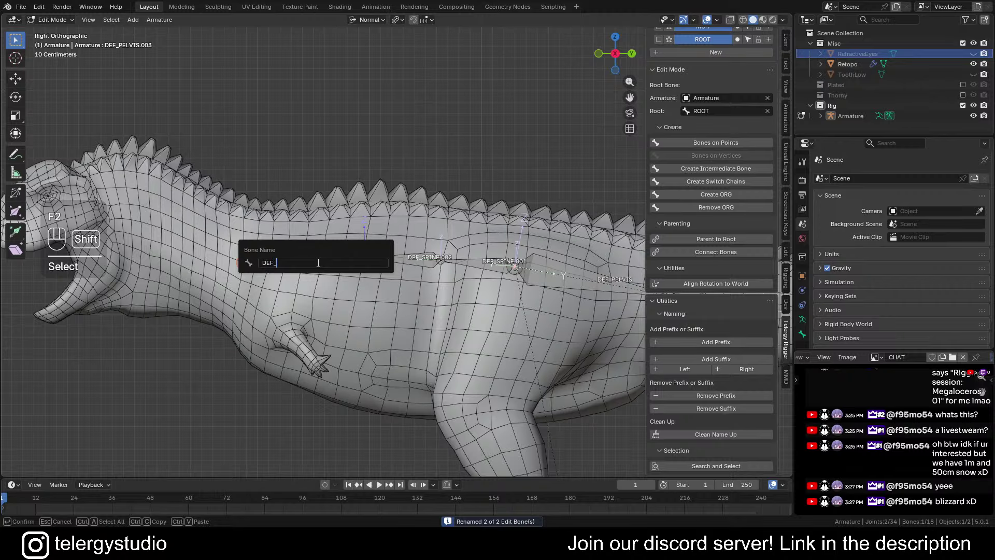
pyautogui.write('_CHESTE')
pyautogui.press('BackSpace')
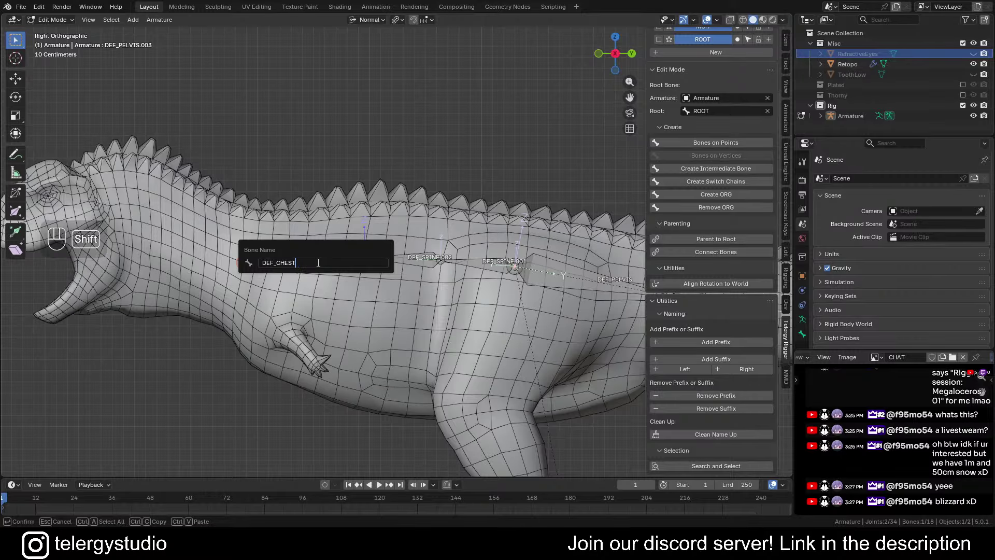
pyautogui.press('Return')
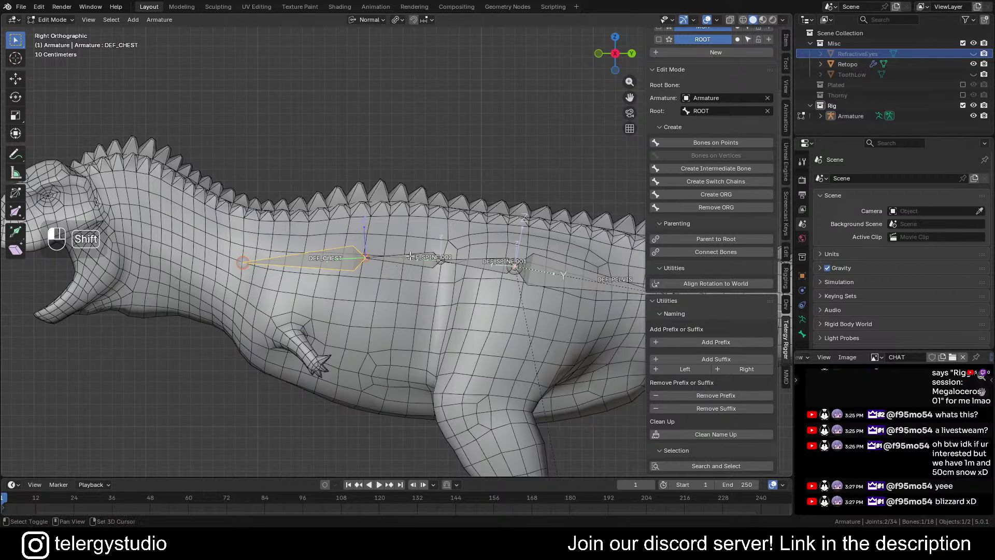
# Disconnect the chest and spine bones using Clear Parent with the Disconnect Bone option, then select the chest bone
pyautogui.keyDown('shift'); pyautogui.click(441, 261); pyautogui.keyUp('shift')
pyautogui.hotkey('alt', 'p')
pyautogui.press('d')
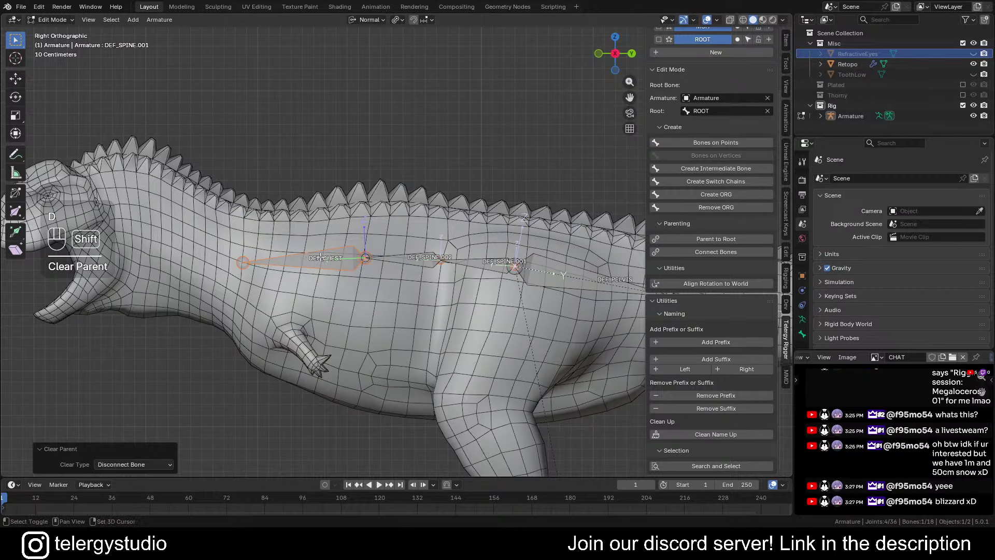
pyautogui.moveTo(322, 261)
pyautogui.keyDown('shift'); pyautogui.mouseDown(button='middle')
pyautogui.moveTo(544, 277)
pyautogui.moveTo(503, 283)
pyautogui.moveTo(315, 259)
pyautogui.mouseUp(button='middle'); pyautogui.keyUp('shift')
pyautogui.scroll(1, 518, 280)
pyautogui.click(506, 284)
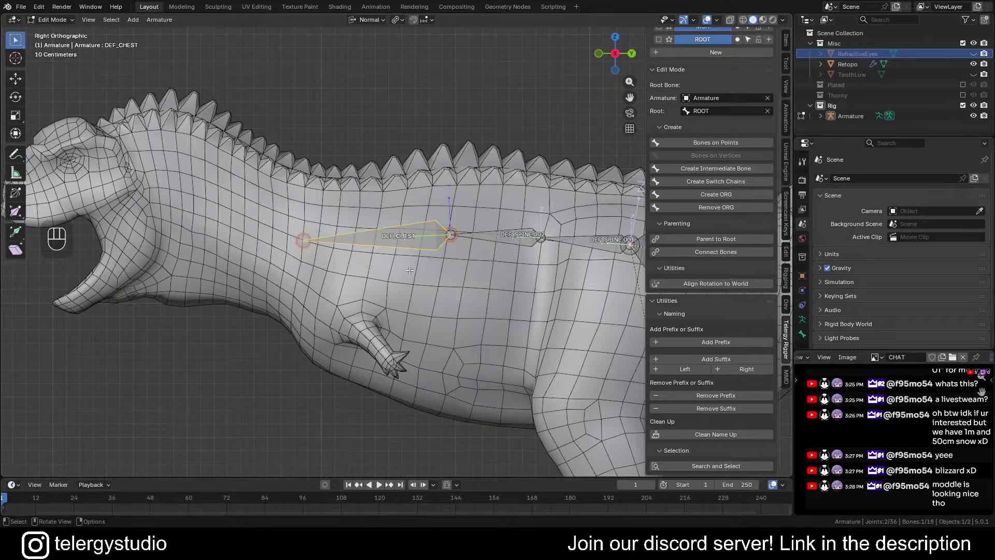
# Examine the hips and hind legs of the model around the armature from several angles
pyautogui.scroll(-2, 441, 280)
pyautogui.keyDown('shift'); pyautogui.moveTo(442, 280); pyautogui.dragTo(312, 244, button='middle'); pyautogui.keyUp('shift')
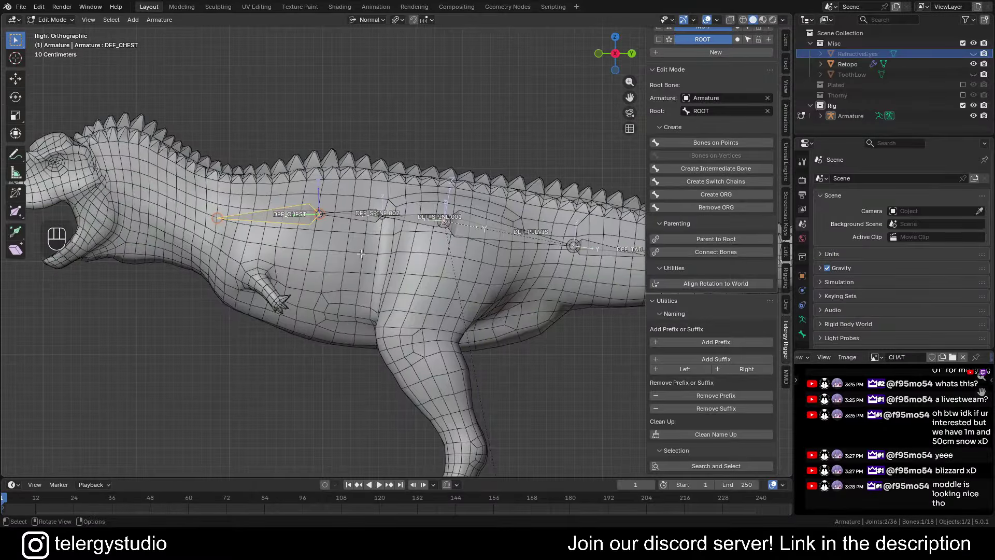
pyautogui.scroll(-1, 363, 262)
pyautogui.scroll(-1, 431, 278)
pyautogui.moveTo(431, 278); pyautogui.dragTo(428, 258, button='middle')
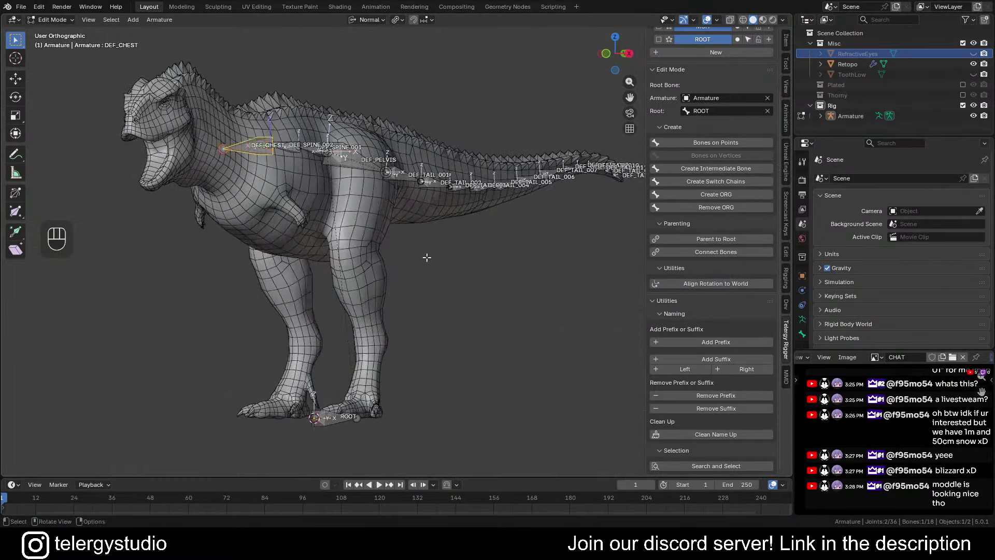
pyautogui.scroll(4, 396, 253)
pyautogui.scroll(2, 396, 252)
pyautogui.moveTo(368, 248); pyautogui.dragTo(244, 270, button='middle')
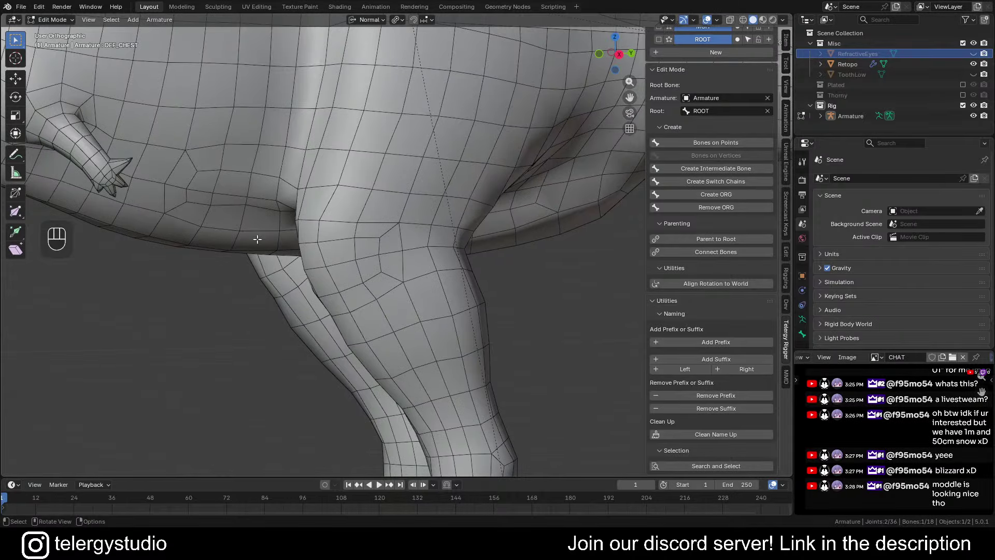
pyautogui.moveTo(367, 268); pyautogui.dragTo(321, 270, button='middle')
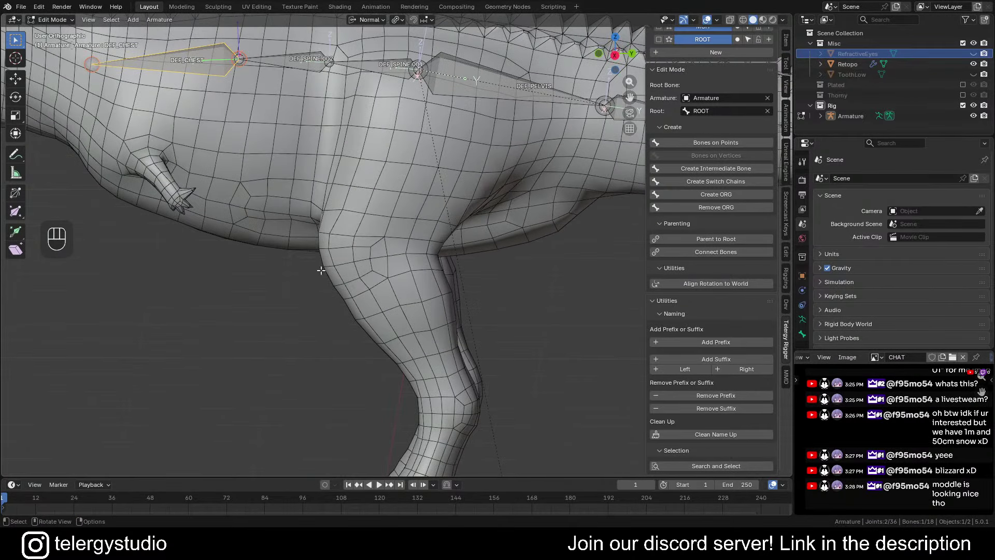
# Examine the model's side profile from the hind leg forward to the arm, chest bone and neck
pyautogui.scroll(-5, 339, 268)
pyautogui.scroll(10, 399, 298)
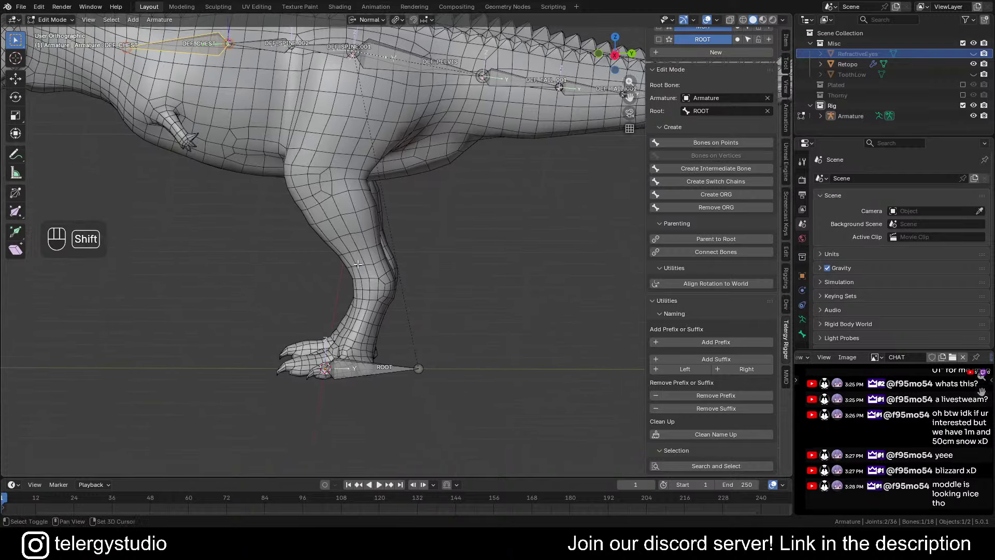
pyautogui.moveTo(403, 266); pyautogui.dragTo(445, 275, button='middle')
pyautogui.scroll(-4, 444, 275)
pyautogui.keyDown('shift'); pyautogui.moveTo(354, 201); pyautogui.dragTo(523, 290, button='middle'); pyautogui.keyUp('shift')
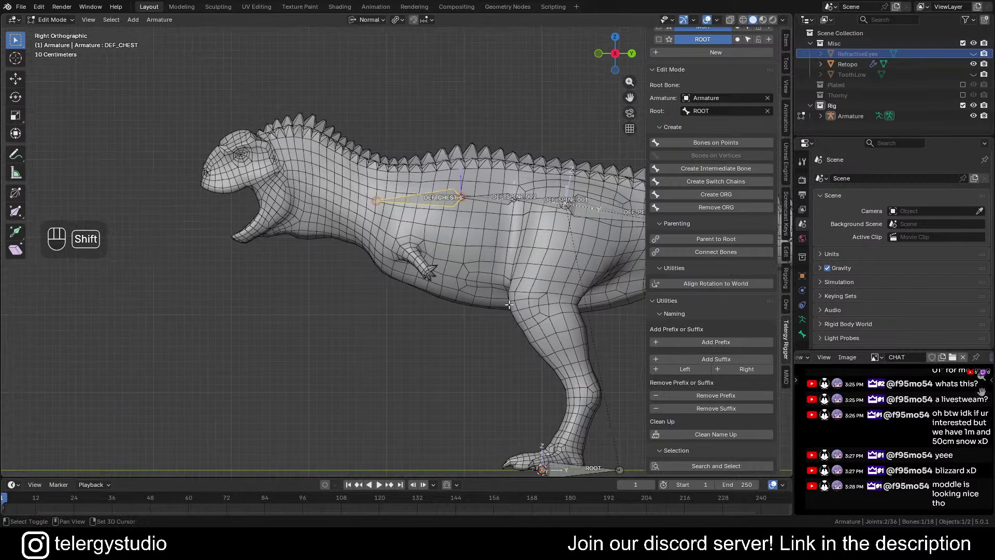
pyautogui.scroll(4, 456, 218)
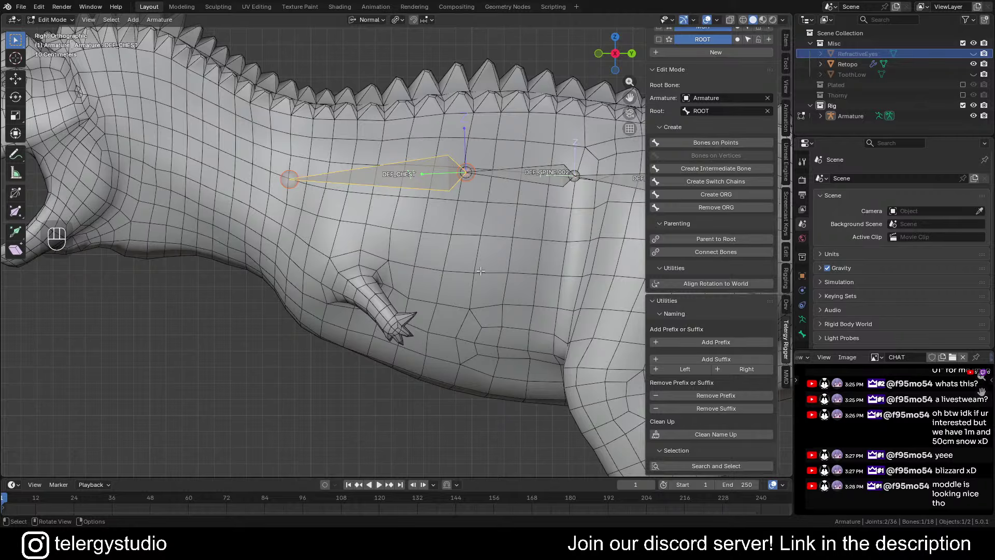
pyautogui.moveTo(414, 324); pyautogui.dragTo(414, 283, button='middle')
pyautogui.scroll(-3, 389, 221)
pyautogui.keyDown('shift'); pyautogui.moveTo(388, 221); pyautogui.dragTo(384, 269, button='middle'); pyautogui.keyUp('shift')
pyautogui.scroll(4, 384, 269)
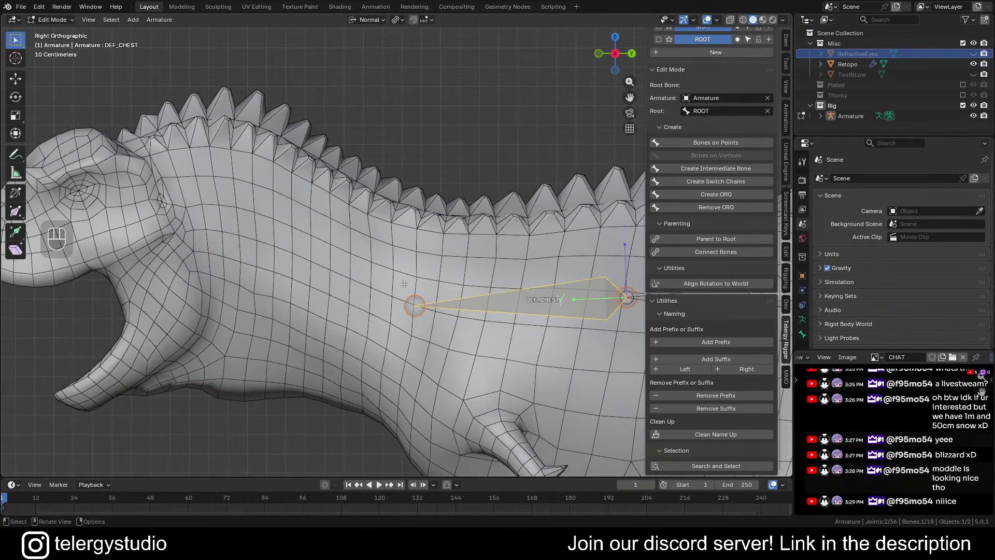
# Extrude a bone from the chest bone's front tip to the base of the skull, about -1.36 m in Y and 0.69 m in Z
pyautogui.moveTo(437, 286); pyautogui.dragTo(402, 322)
pyautogui.keyDown('shift'); pyautogui.moveTo(427, 330); pyautogui.dragTo(589, 311, button='middle'); pyautogui.keyUp('shift')
pyautogui.scroll(-1, 440, 305)
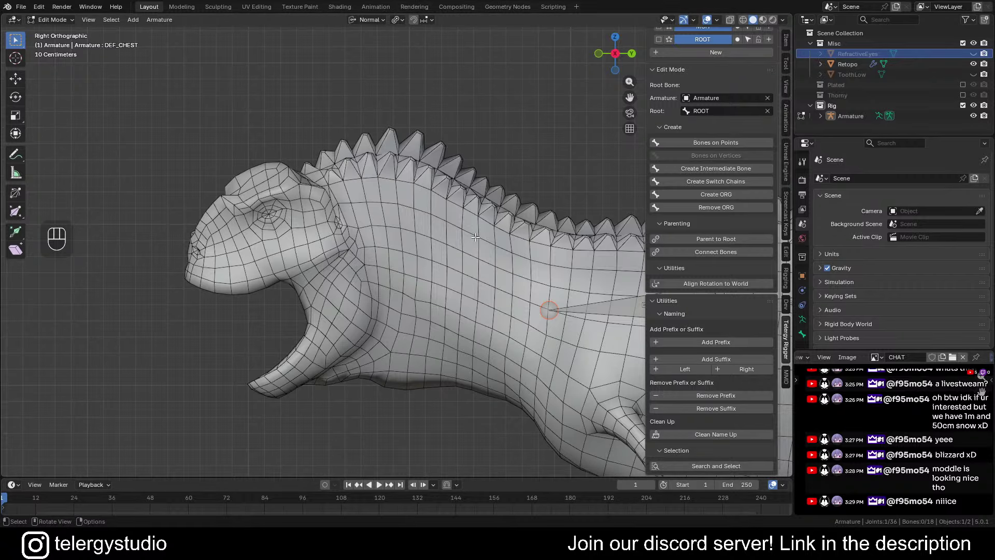
pyautogui.keyDown('shift'); pyautogui.moveTo(548, 322); pyautogui.dragTo(512, 329, button='middle'); pyautogui.keyUp('shift')
pyautogui.scroll(-3, 512, 329)
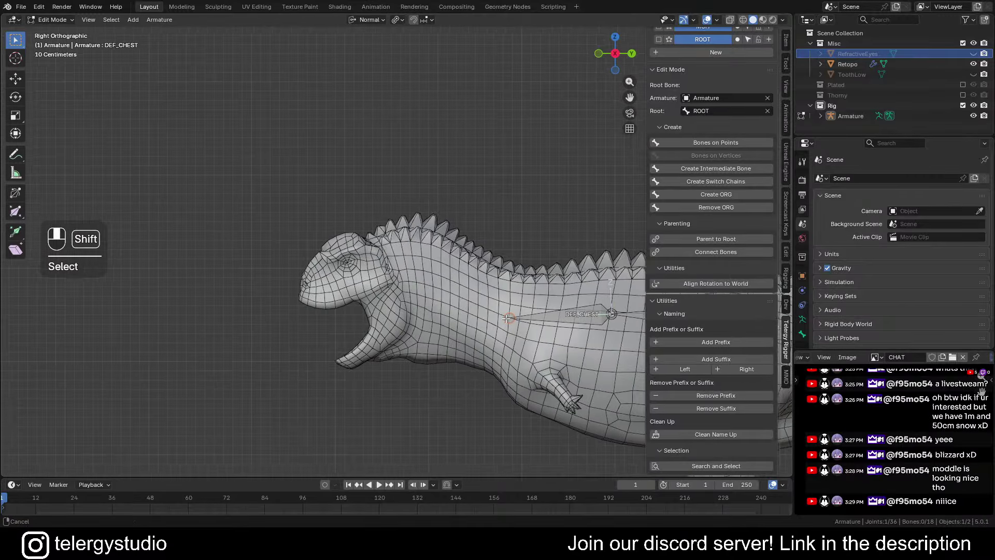
pyautogui.scroll(5, 413, 300)
pyautogui.press('e')
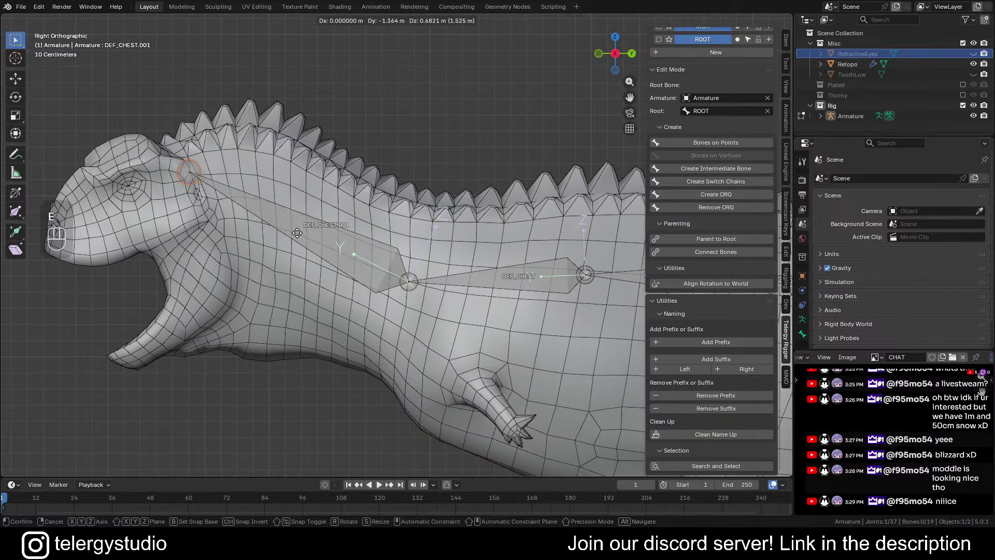
pyautogui.click(297, 235)
pyautogui.scroll(-1, 290, 237)
pyautogui.keyDown('shift'); pyautogui.moveTo(282, 241); pyautogui.dragTo(331, 239, button='middle'); pyautogui.keyUp('shift')
pyautogui.scroll(2, 306, 259)
pyautogui.scroll(1, 342, 232)
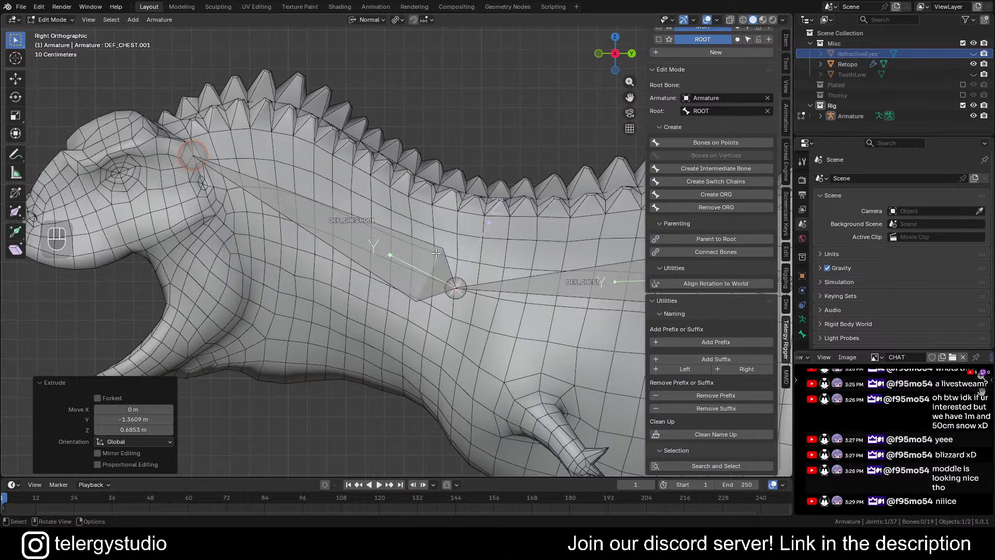
# Subdivide the extruded neck bone with 4 cuts and select the joint between the two segments nearest the head
pyautogui.click(379, 227)
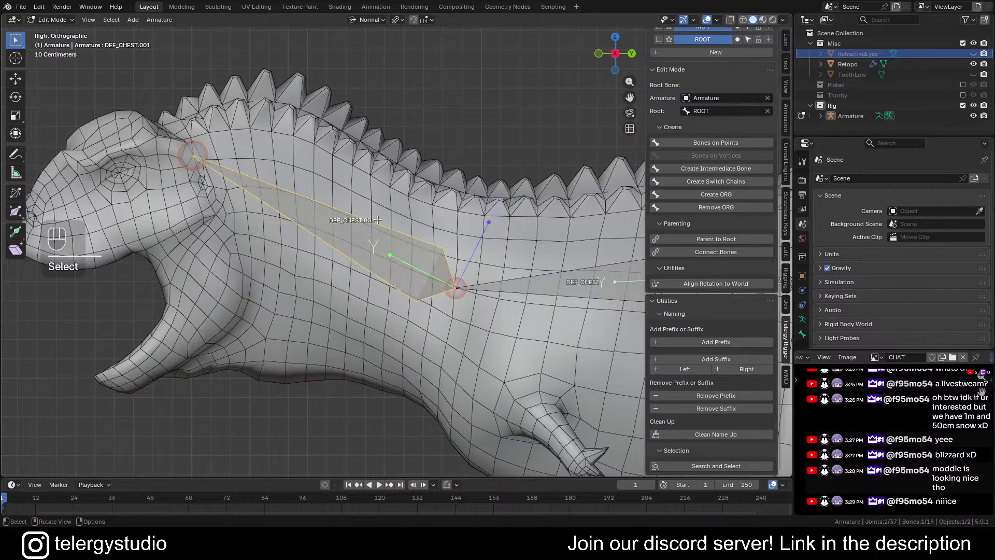
pyautogui.rightClick(348, 228)
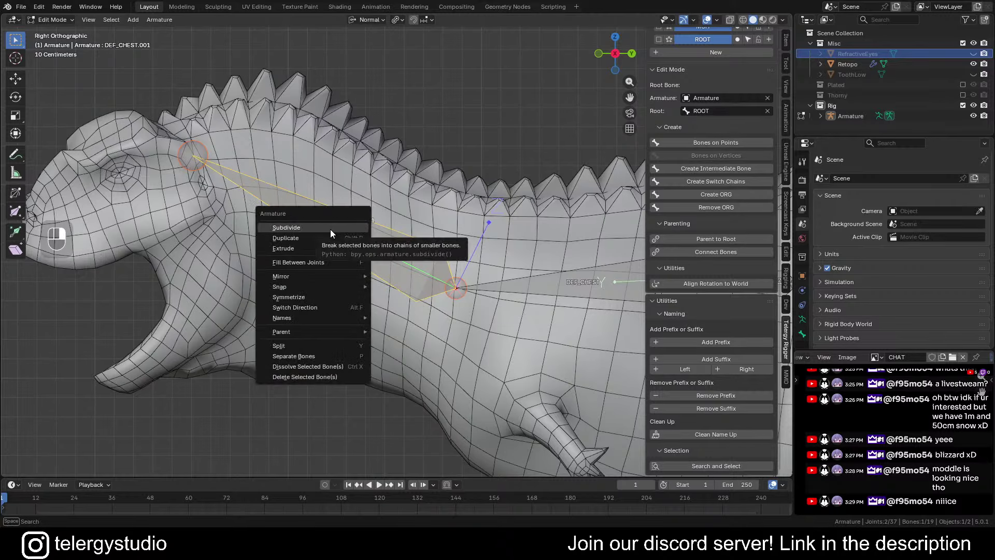
pyautogui.click(329, 229)
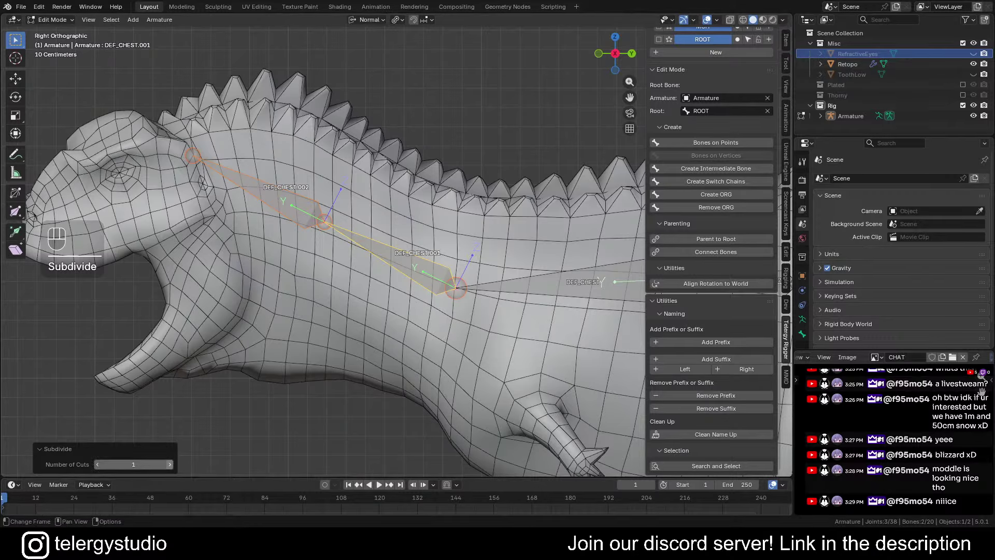
pyautogui.click(170, 464)
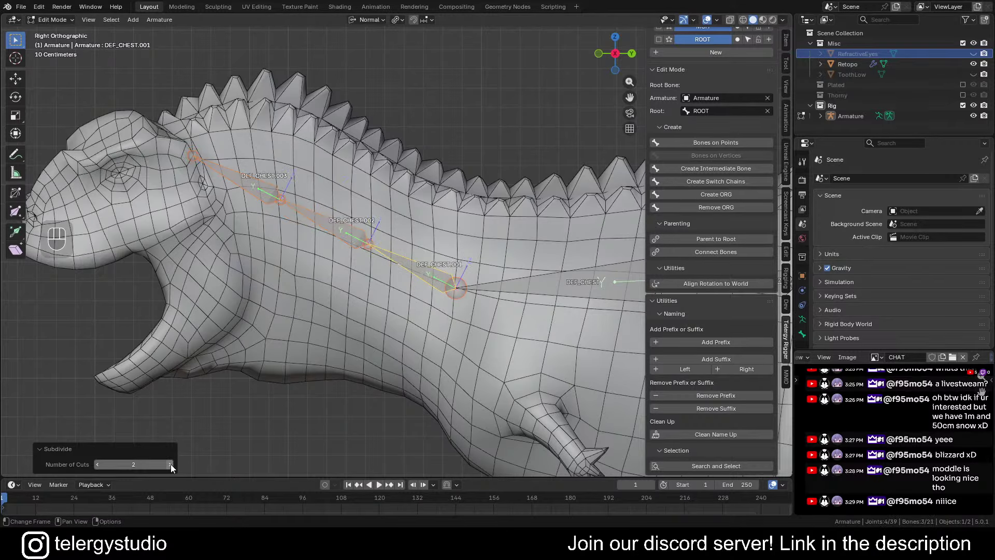
pyautogui.click(170, 464)
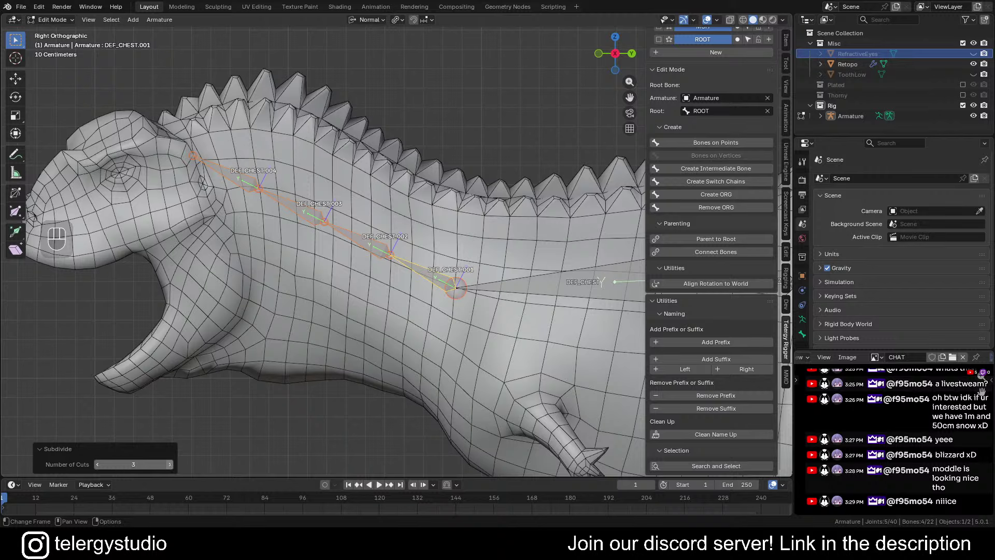
pyautogui.click(170, 465)
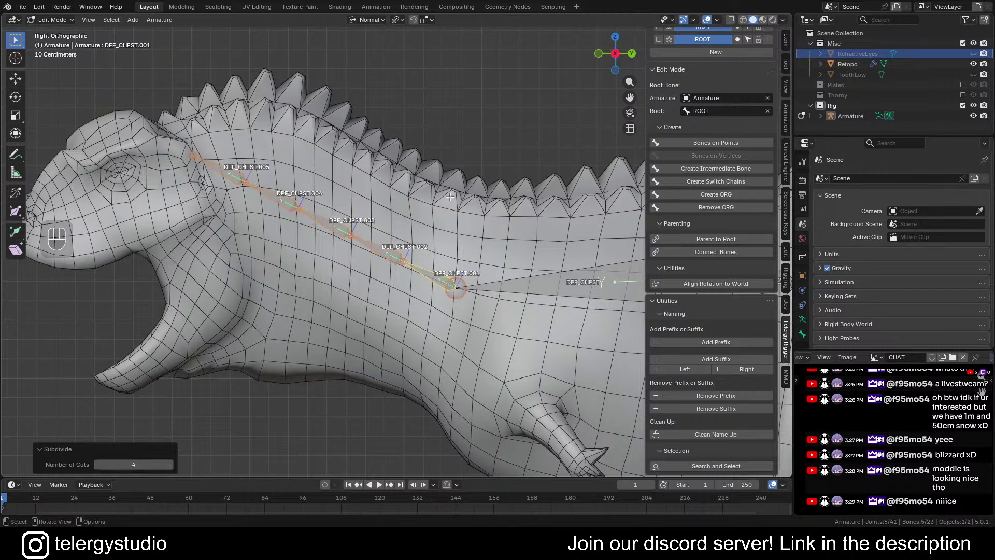
pyautogui.click(251, 182)
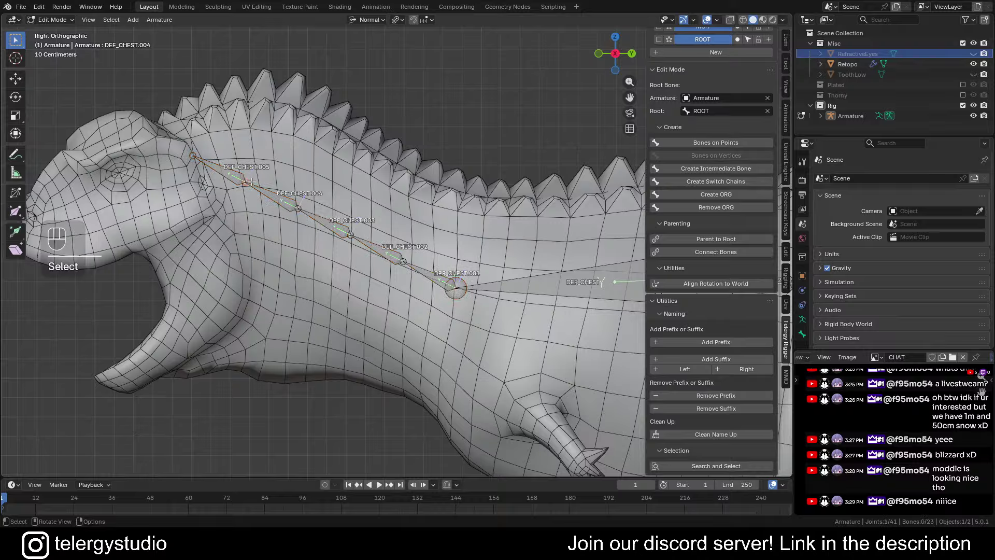
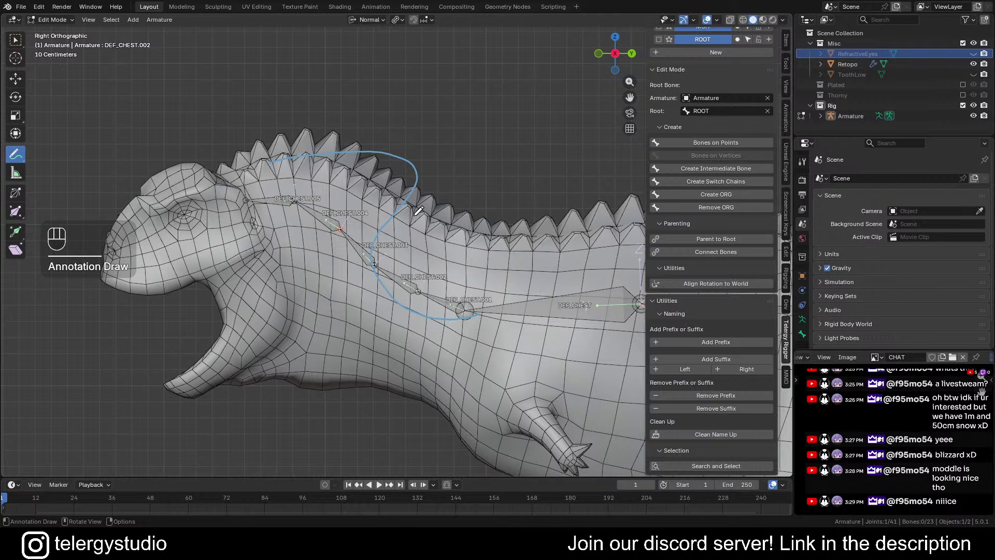
pyautogui.hotkey('ctrl', 'z')
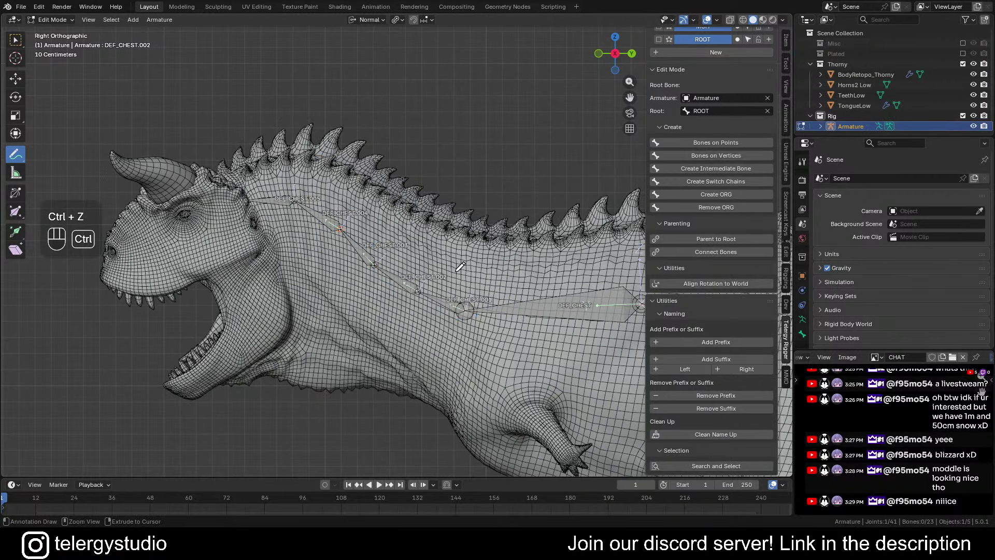
pyautogui.hotkey('ctrl', 'shift', 'z')
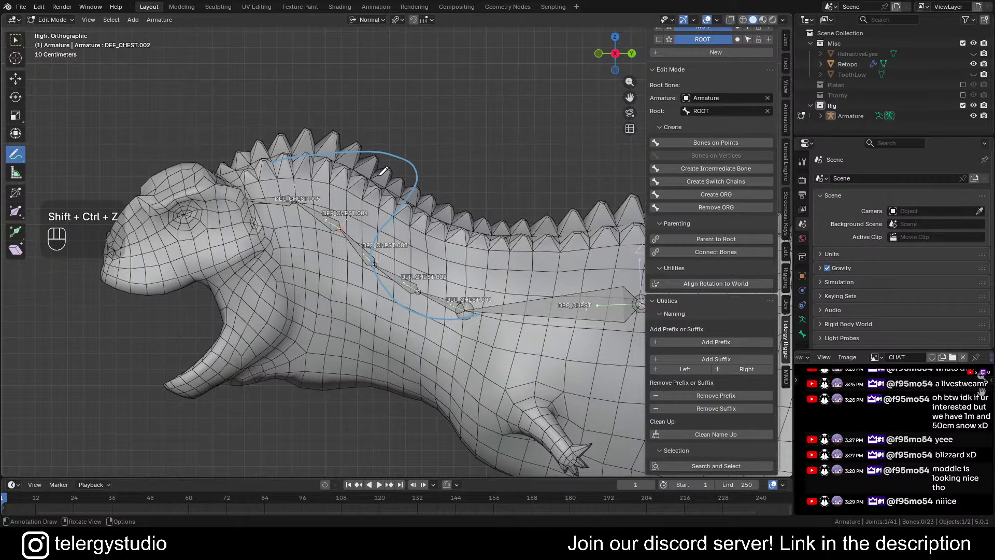
pyautogui.click(13, 39)
pyautogui.click(15, 155)
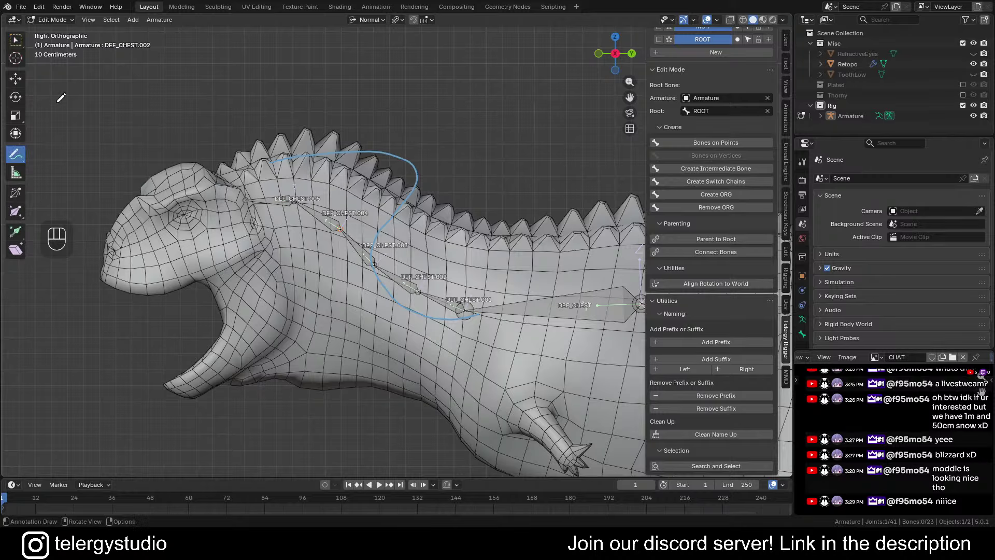
pyautogui.click(66, 19)
pyautogui.click(67, 19)
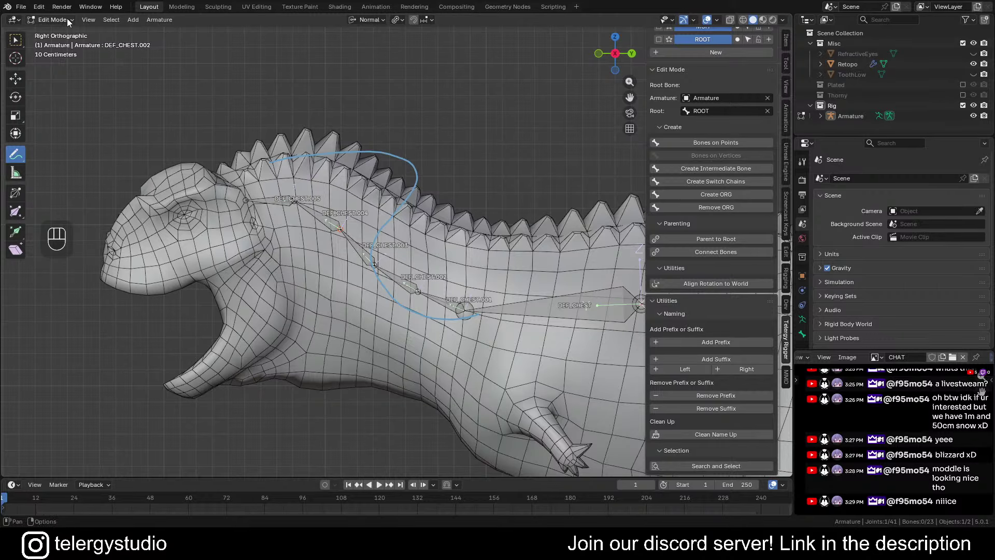
pyautogui.click(89, 20)
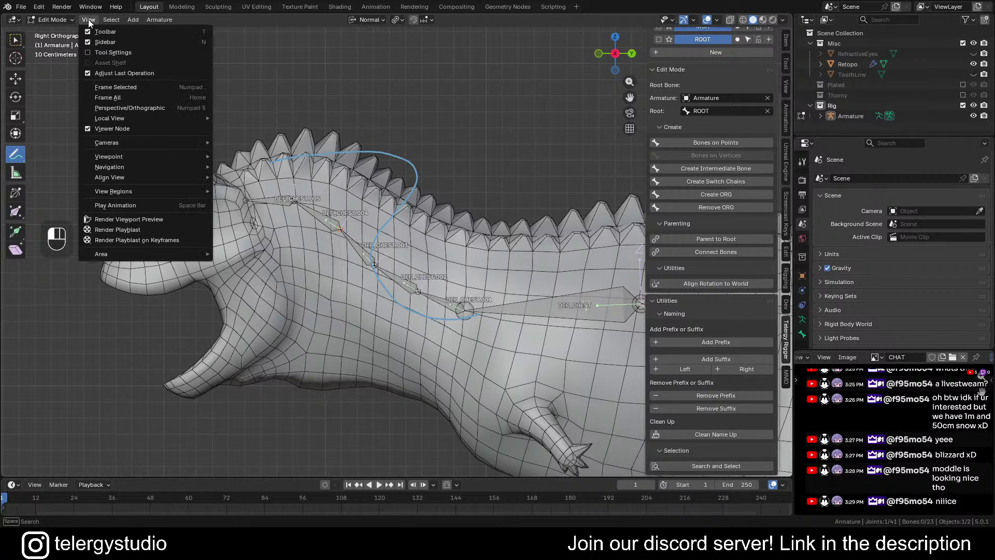
pyautogui.click(89, 20)
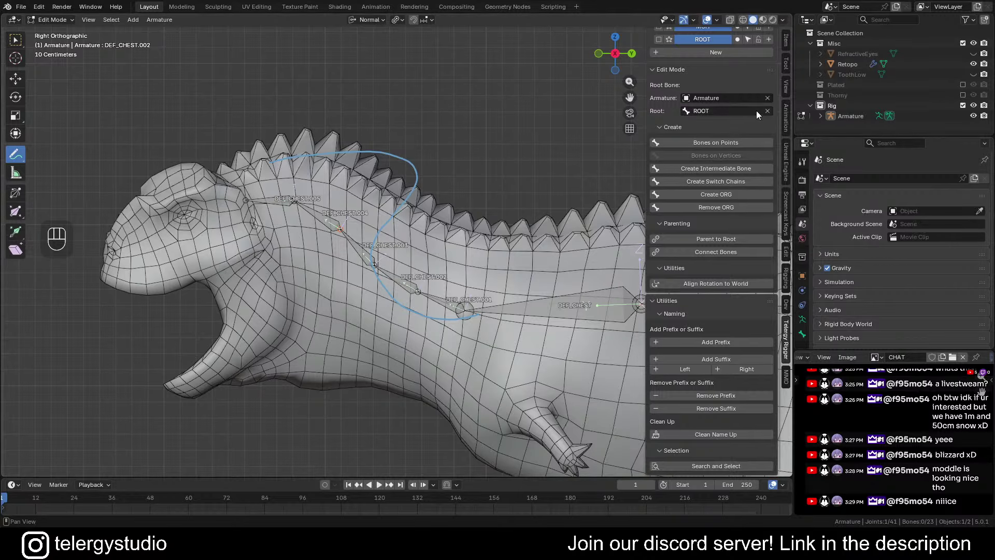
# Remove the annotation layer containing the curve drawn over the neck and return to the selection tool
pyautogui.click(785, 41)
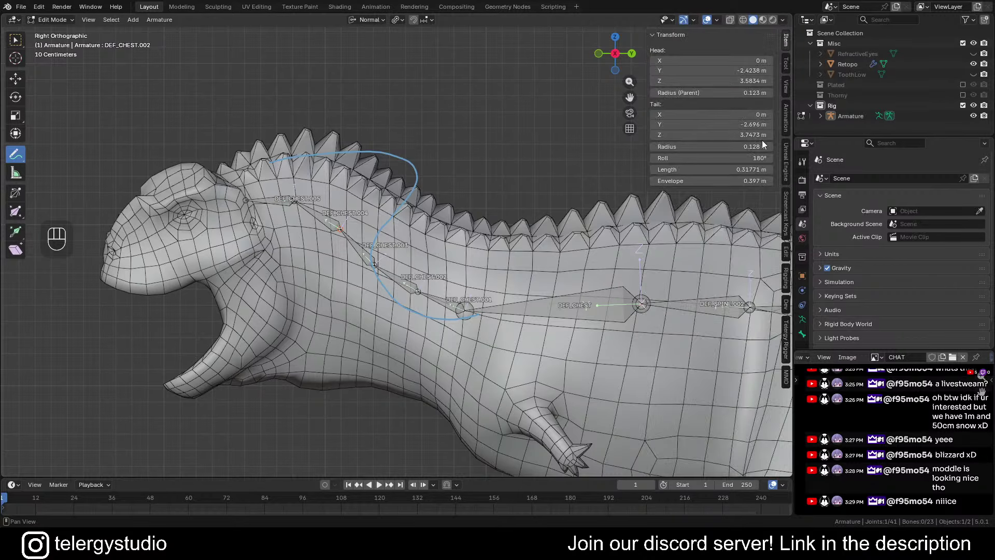
pyautogui.click(786, 86)
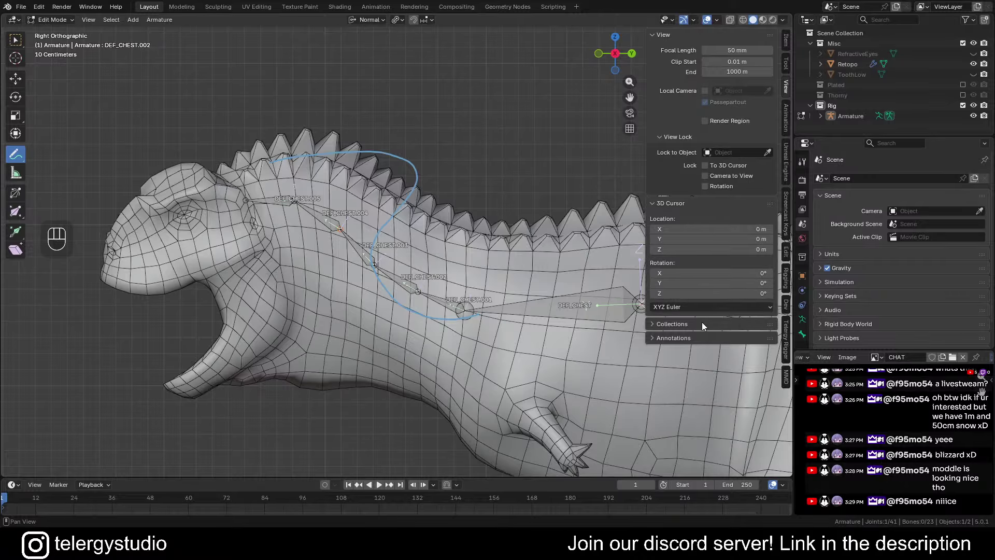
pyautogui.click(681, 338)
pyautogui.click(767, 381)
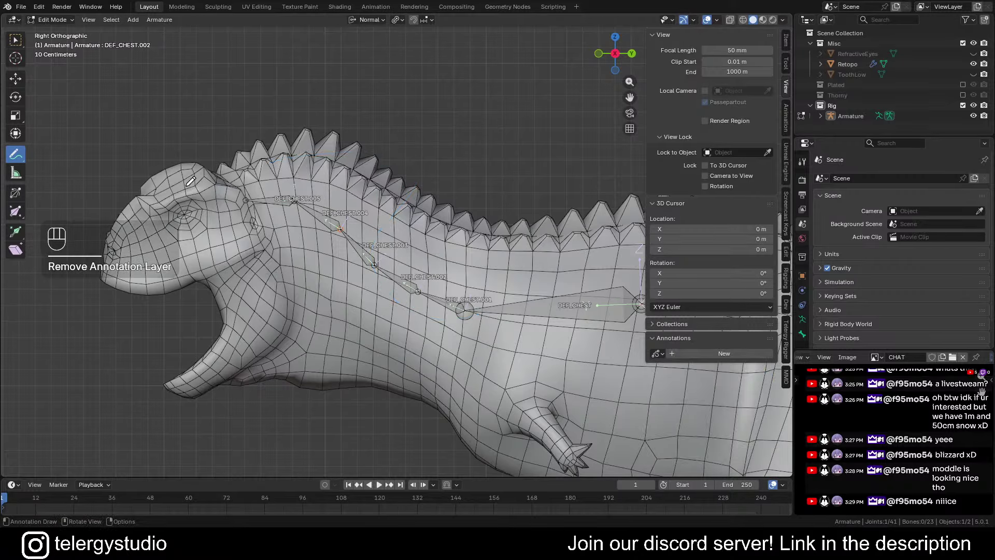
pyautogui.click(16, 41)
# Select the five neck bones between the chest and the head and batch rename them with the new name DEF_NECK.001
pyautogui.scroll(3, 481, 311)
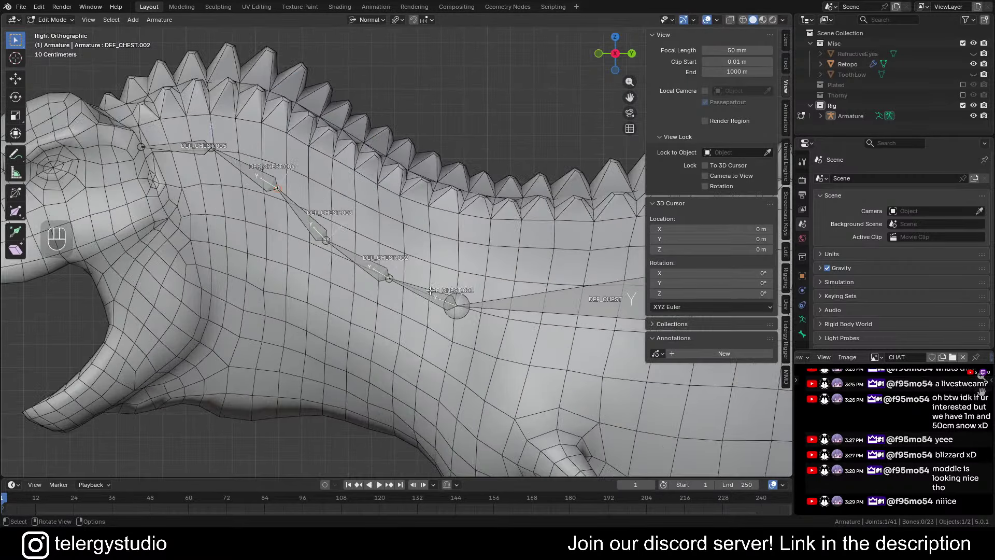
pyautogui.click(431, 294)
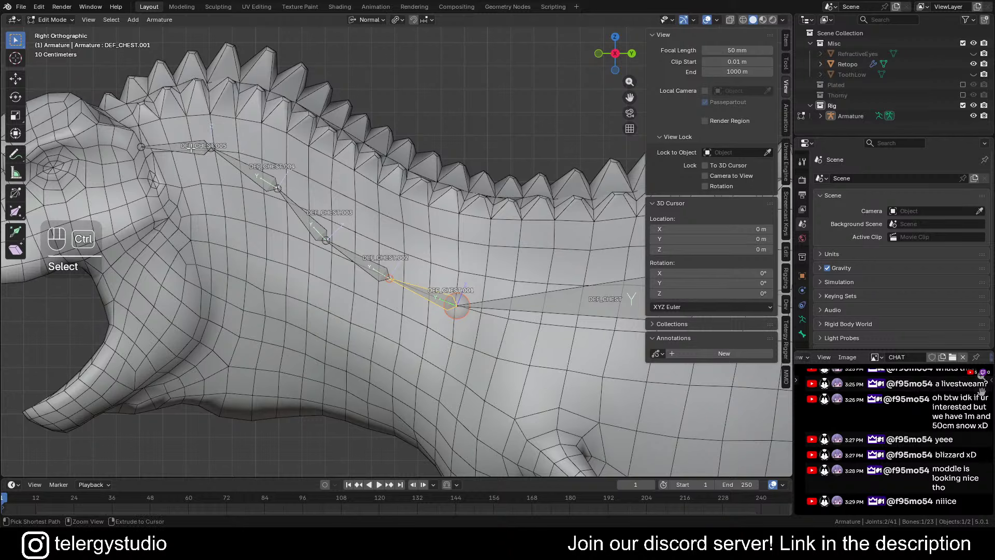
pyautogui.keyDown('ctrl'); pyautogui.click(207, 161); pyautogui.keyUp('ctrl')
pyautogui.scroll(-4, 207, 162)
pyautogui.scroll(3, 354, 261)
pyautogui.hotkey('ctrl', 'F2')
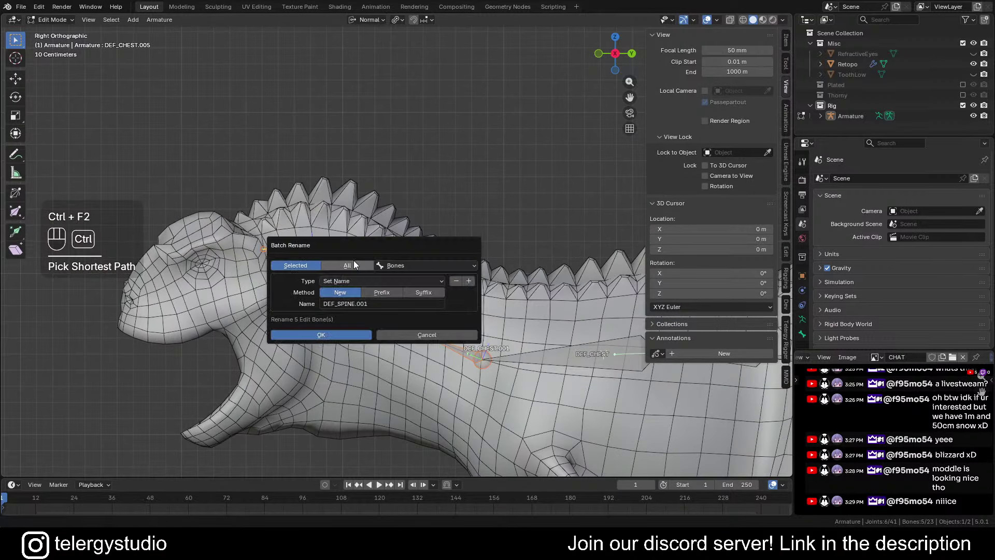
pyautogui.click(383, 303)
pyautogui.write('DEF')
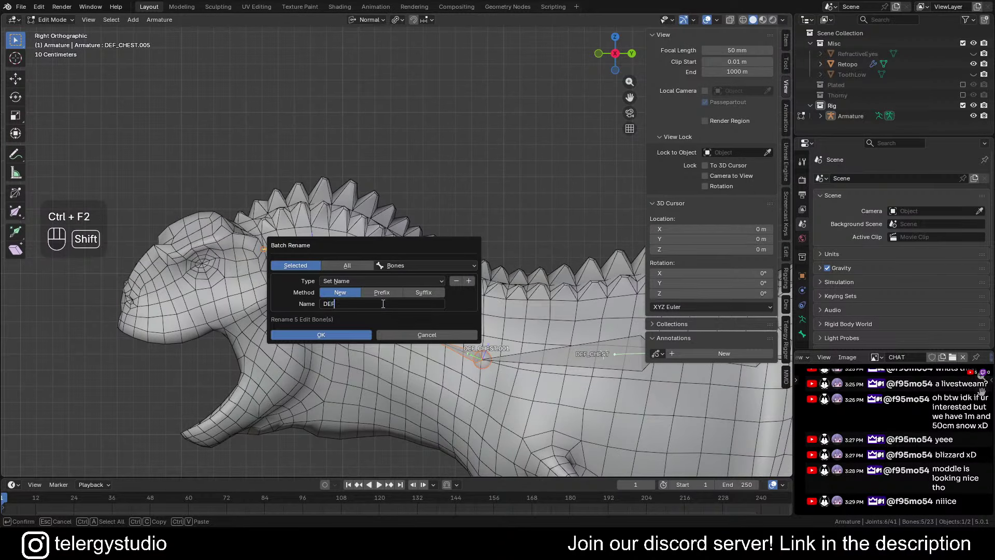
pyautogui.write('_NECK.001')
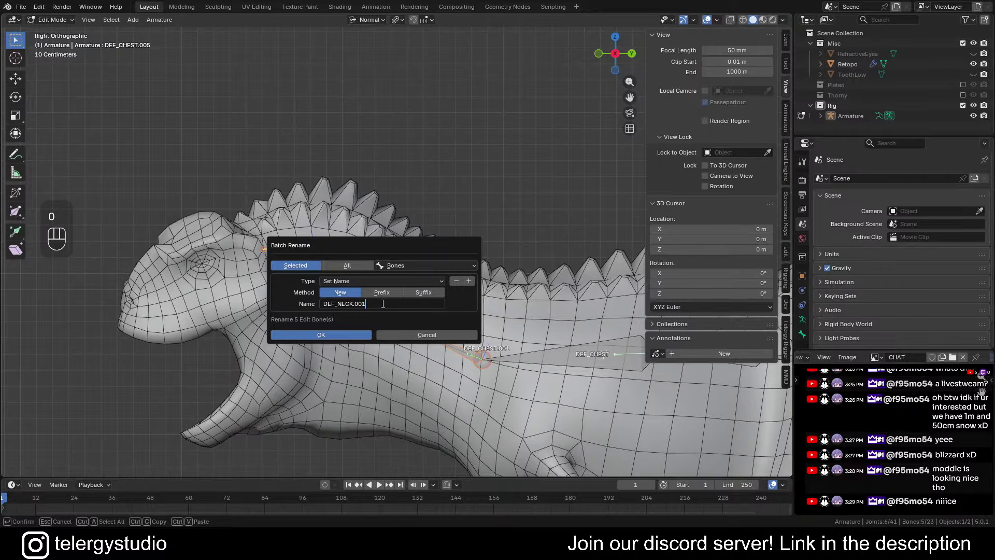
pyautogui.press('Return')
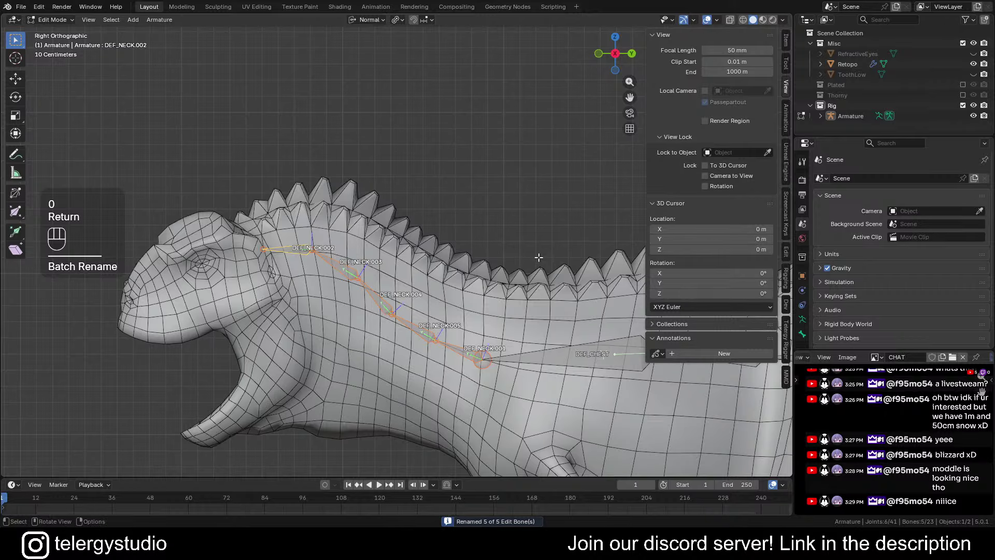
# Run Clean Name Up on the five selected neck bones
pyautogui.click(785, 336)
pyautogui.scroll(-4, 751, 285)
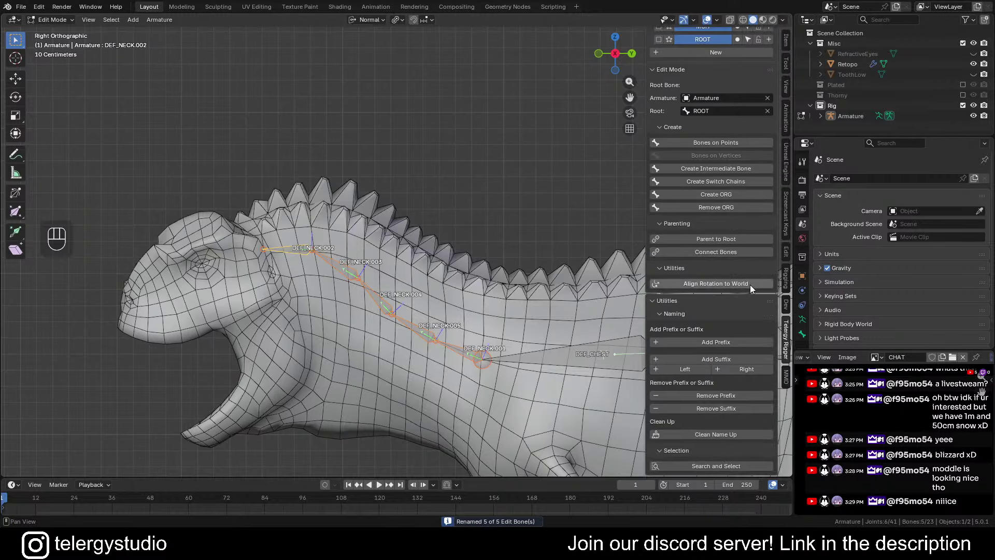
pyautogui.click(703, 435)
# Disconnect the five neck bones from one another and from the chest using Clear Parent
pyautogui.keyDown('shift'); pyautogui.moveTo(401, 300); pyautogui.dragTo(429, 295, button='middle'); pyautogui.keyUp('shift')
pyautogui.press('d')
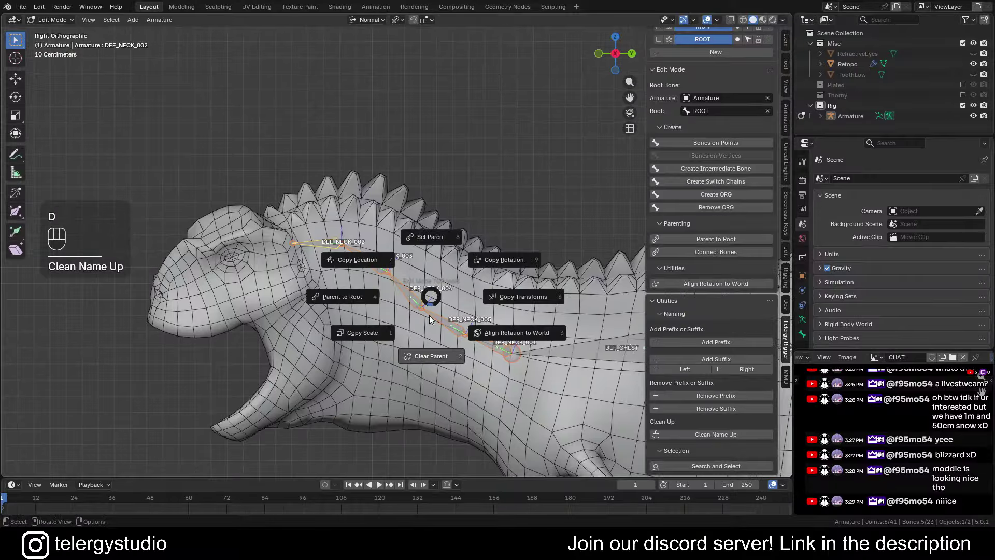
pyautogui.click(432, 342)
pyautogui.click(433, 352)
# Extrude a head bone from the front end of the foremost neck bone to the tip of the snout
pyautogui.scroll(3, 340, 271)
pyautogui.hotkey('alt', 'a')
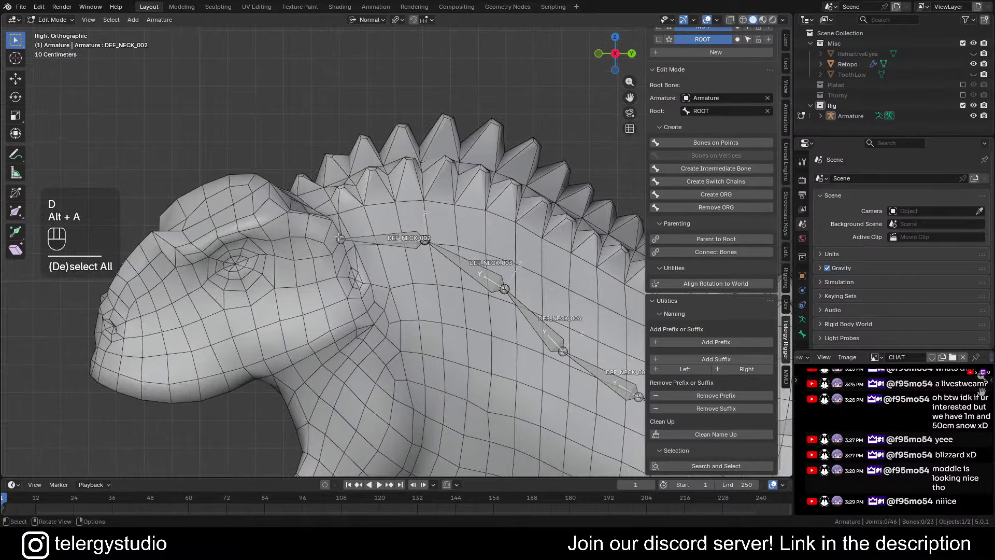
pyautogui.keyDown('shift'); pyautogui.moveTo(340, 237); pyautogui.dragTo(447, 220, button='middle'); pyautogui.keyUp('shift')
pyautogui.press('e')
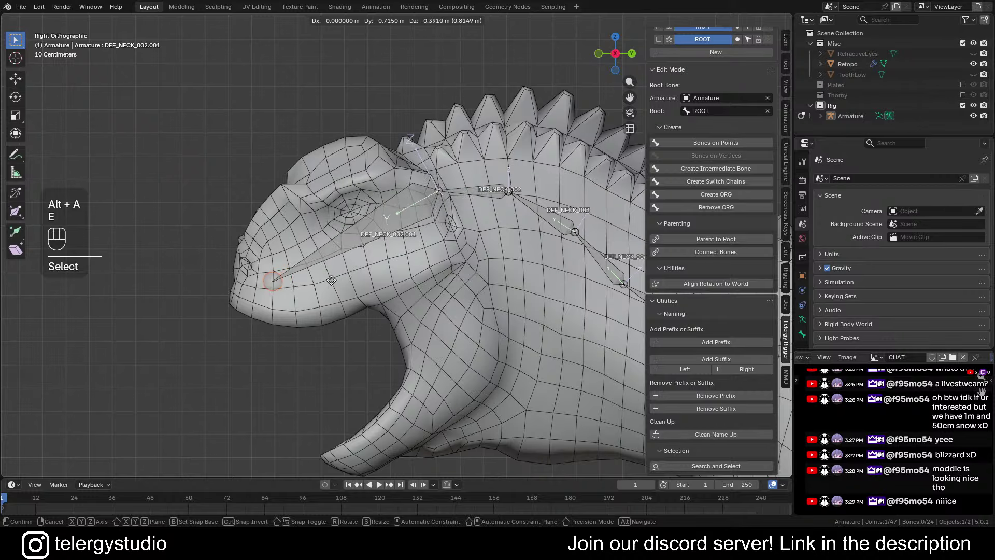
pyautogui.click(304, 291)
# Rename the extruded head bone as DEF_HEAD
pyautogui.click(372, 231)
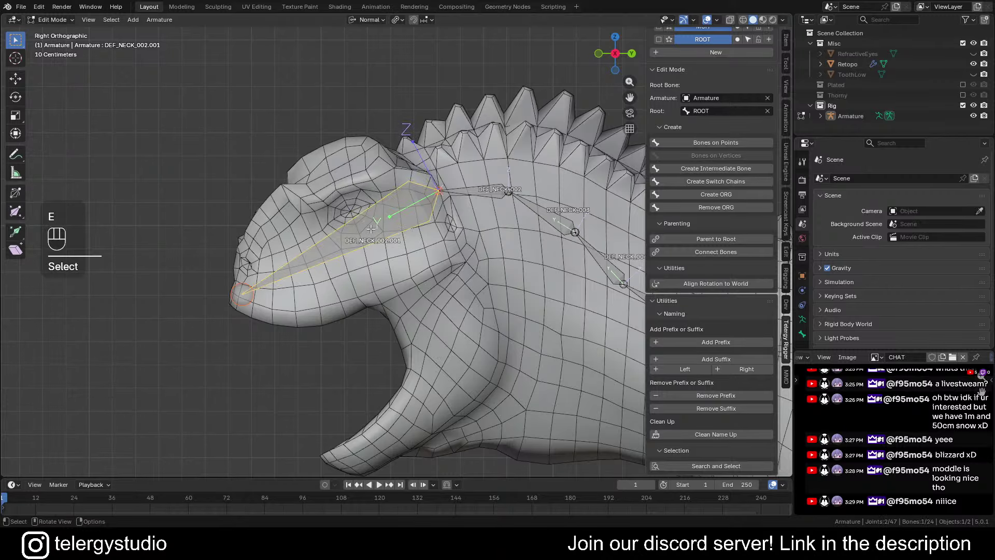
pyautogui.press('F2')
pyautogui.write('D')
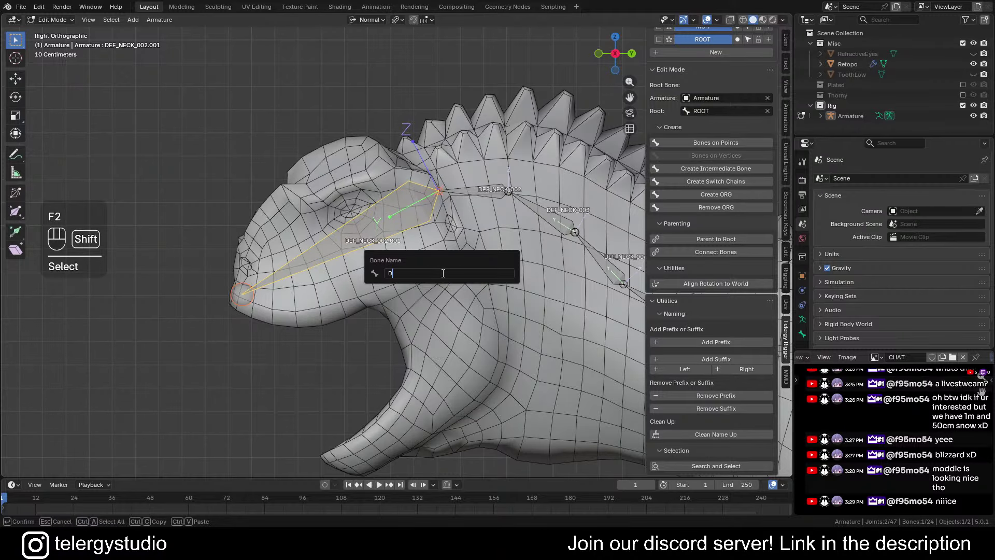
pyautogui.write('EF_HEAD')
pyautogui.press('Return')
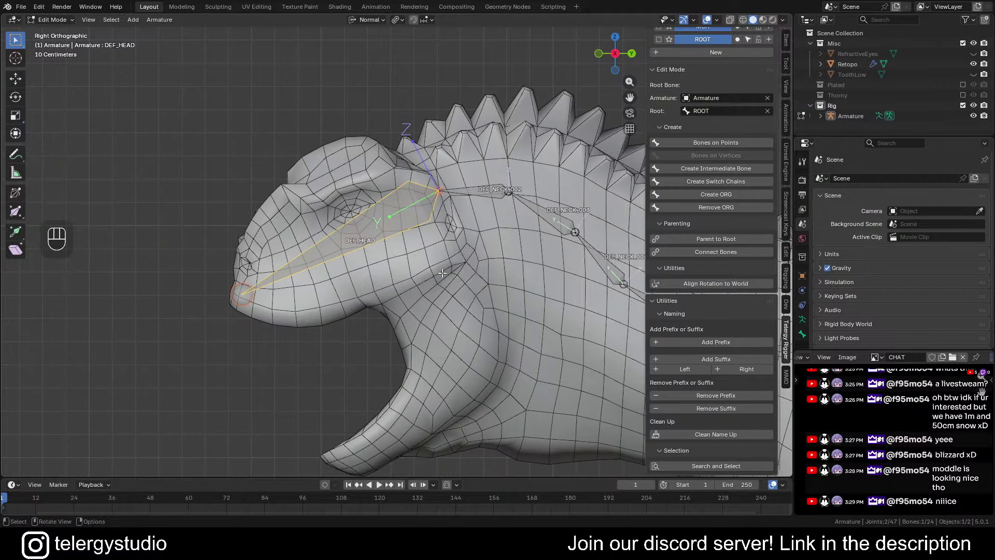
# Duplicate the head bone in place, switch the copy's direction, and rotate it about 22.4° around the snout tip toward the jaw hinge
pyautogui.scroll(-2, 444, 272)
pyautogui.keyDown('shift'); pyautogui.moveTo(444, 273); pyautogui.dragTo(445, 236, button='middle'); pyautogui.keyUp('shift')
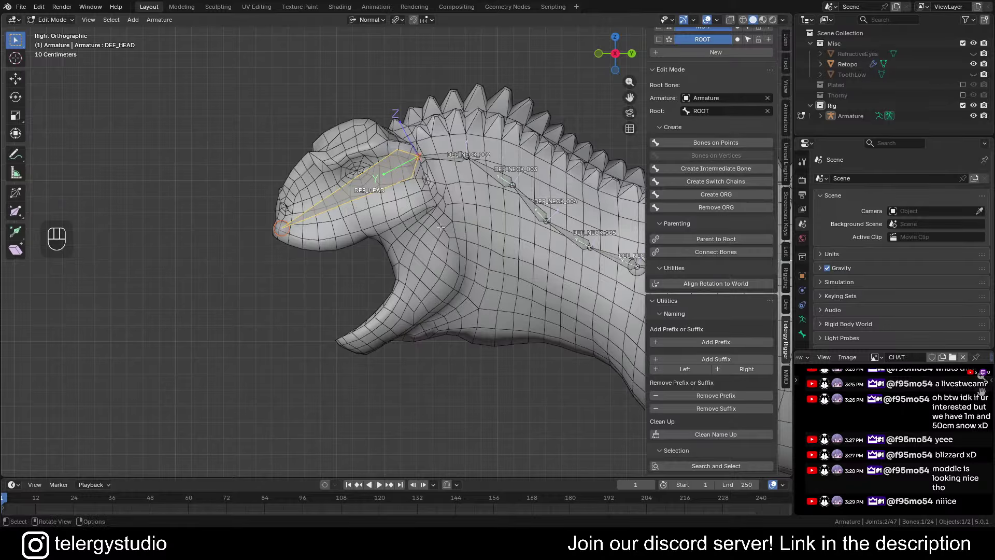
pyautogui.press('shift')
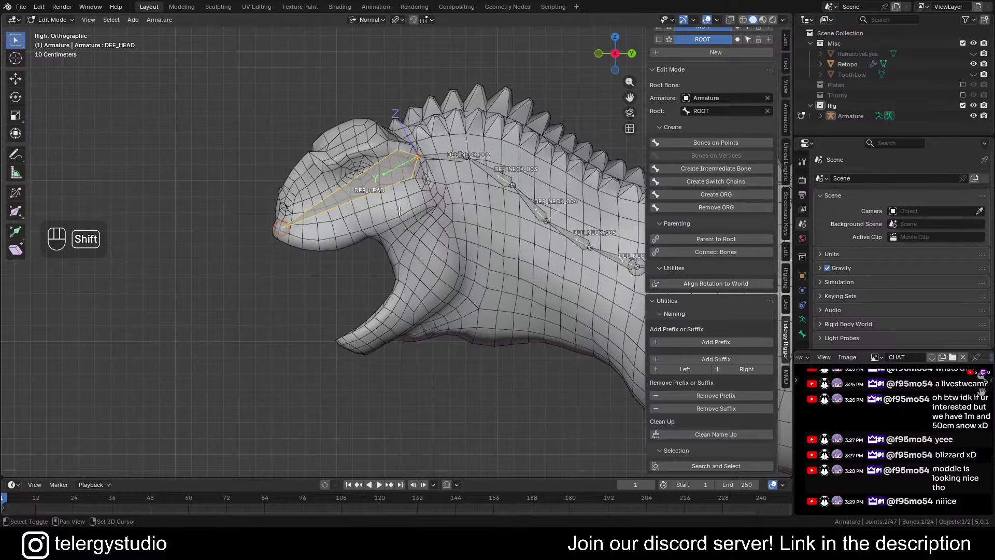
pyautogui.hotkey('shift', 'd')
pyautogui.rightClick(442, 247)
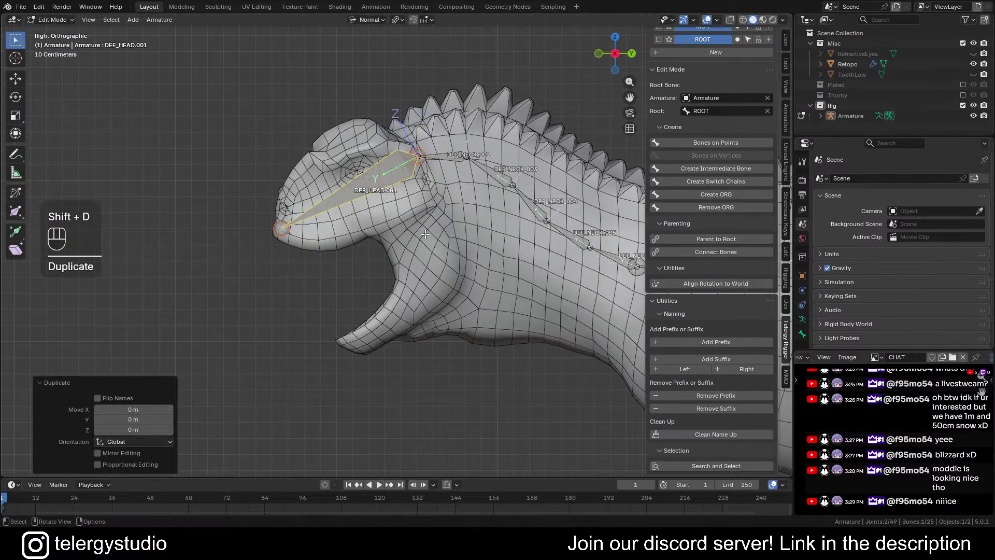
pyautogui.hotkey('alt', 'f')
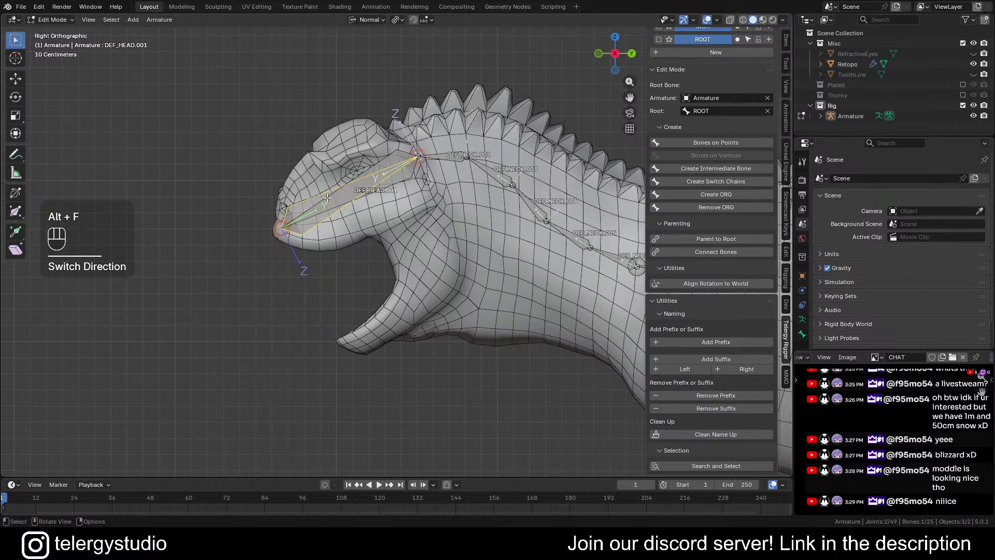
pyautogui.keyDown('shift'); pyautogui.moveTo(196, 206); pyautogui.dragTo(130, 236, button='middle'); pyautogui.keyUp('shift')
pyautogui.press('r')
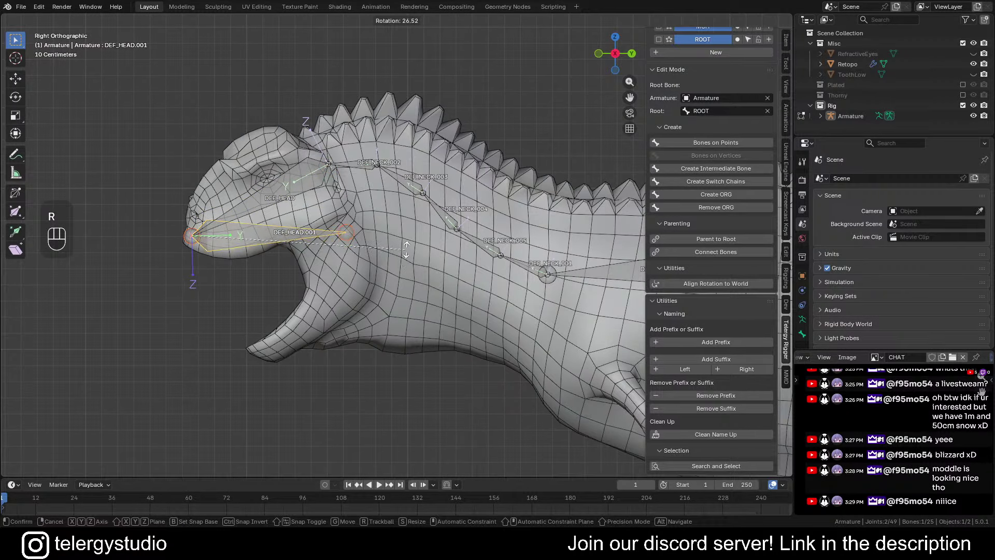
pyautogui.click(411, 234)
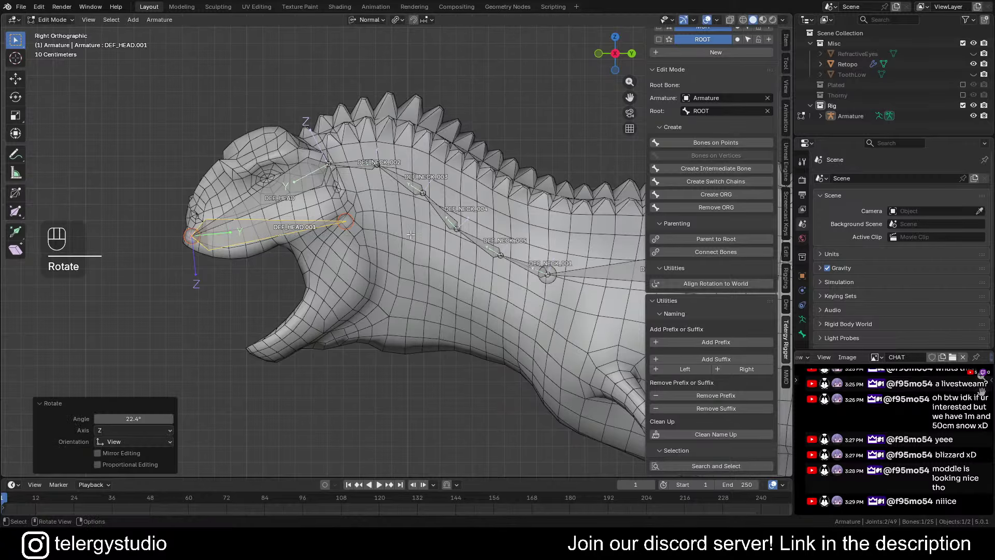
# Scale the duplicated bone to about 1.057 so it reaches the jaw hinge, and switch its direction back toward the snout
pyautogui.press('s')
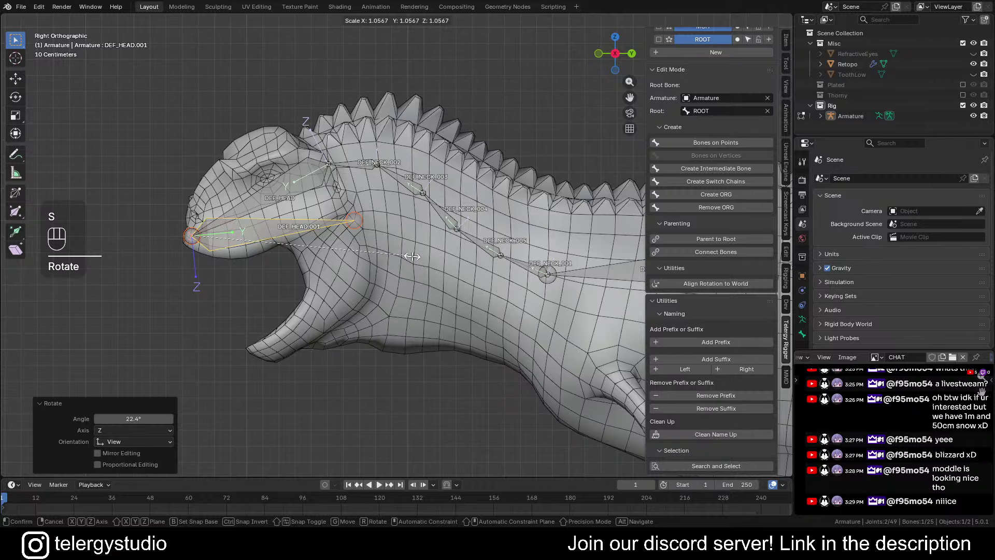
pyautogui.click(412, 256)
pyautogui.scroll(-1, 348, 250)
pyautogui.keyDown('shift'); pyautogui.moveTo(285, 225); pyautogui.dragTo(298, 241, button='middle'); pyautogui.keyUp('shift')
pyautogui.scroll(3, 299, 240)
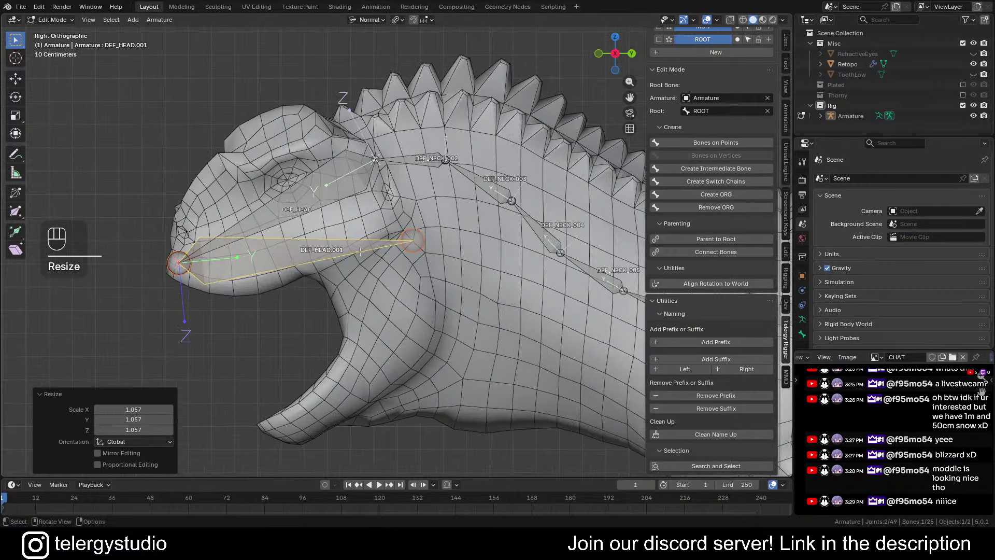
pyautogui.hotkey('alt', 'f')
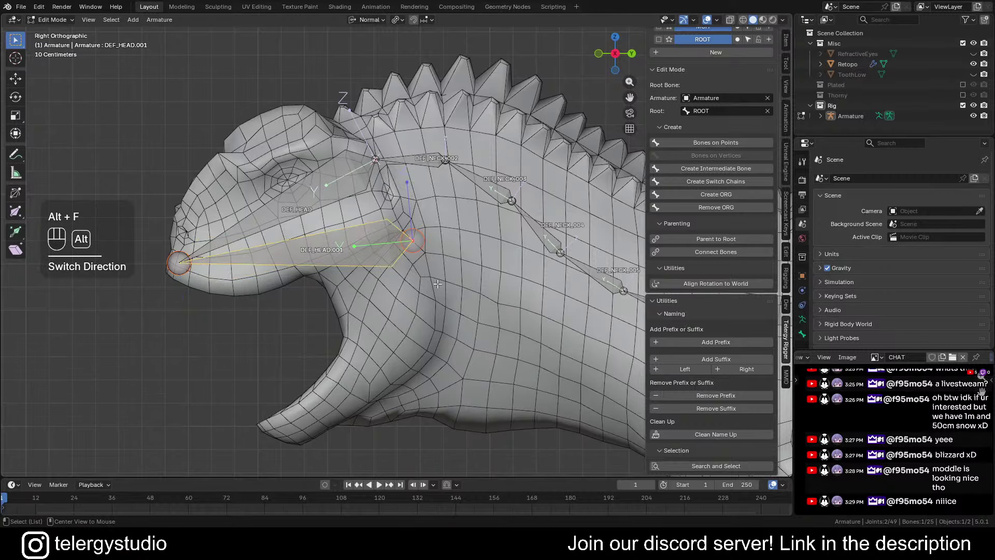
# Rotate the duplicated bone about -45.7° around the jaw hinge and slightly further, so its tip lies inside the end of the lower jaw
pyautogui.press('r')
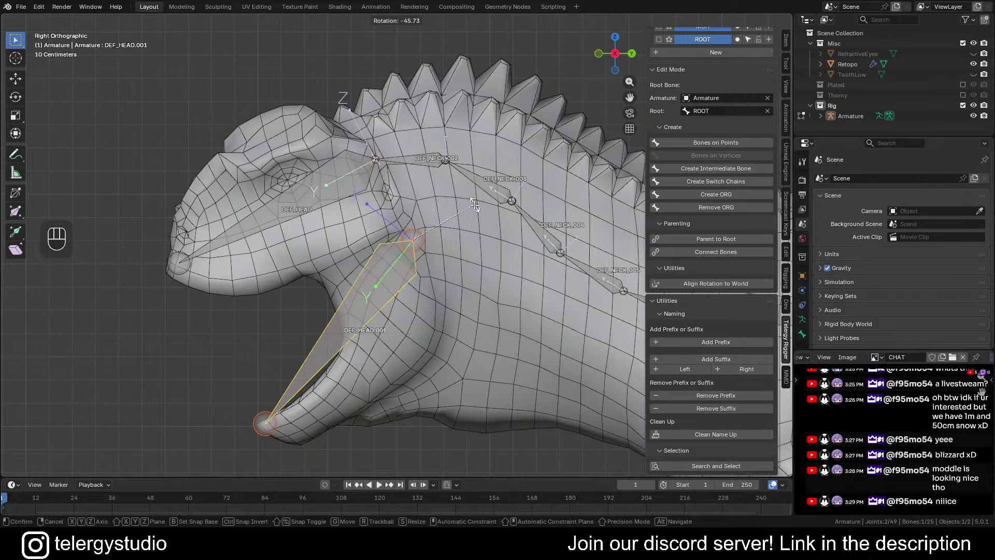
pyautogui.click(474, 205)
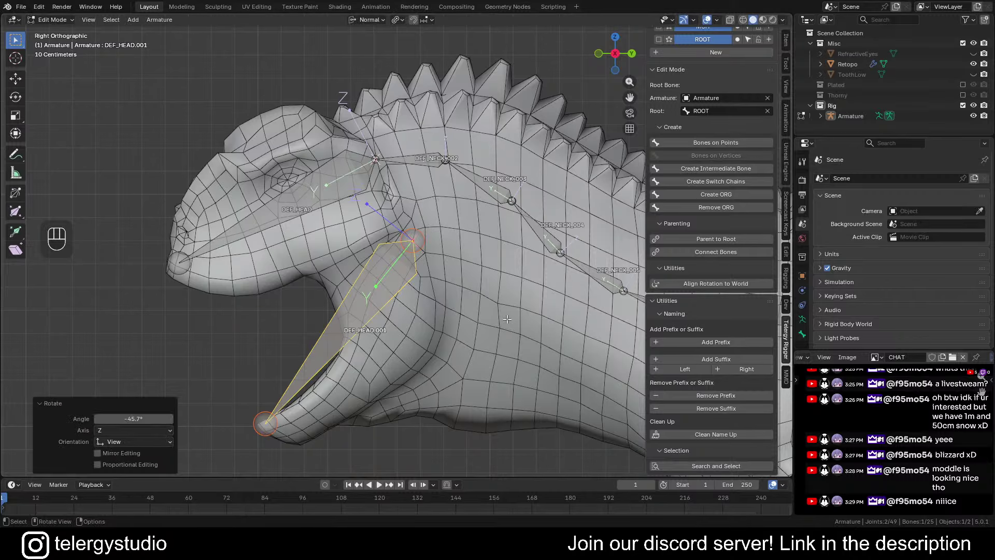
pyautogui.press('r')
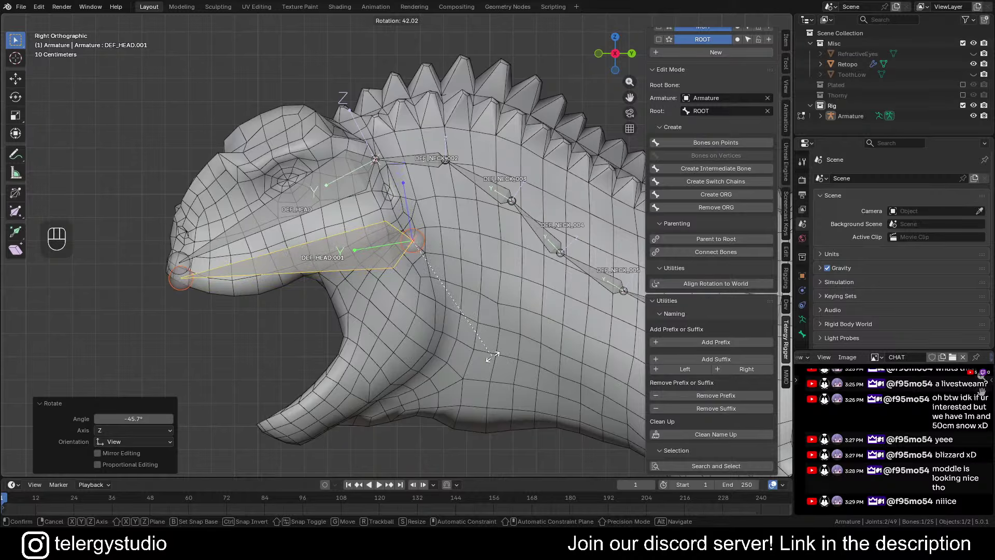
pyautogui.rightClick(492, 356)
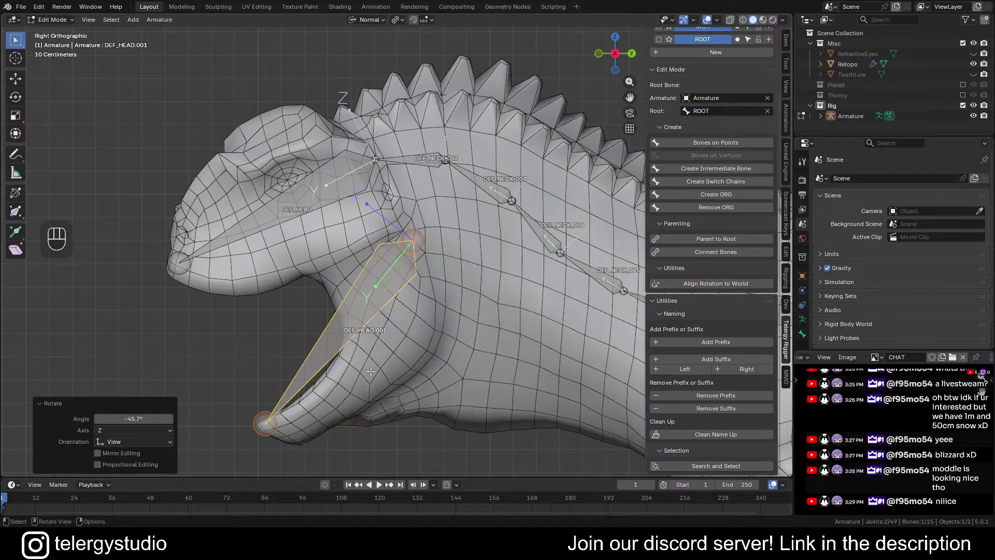
pyautogui.press('r')
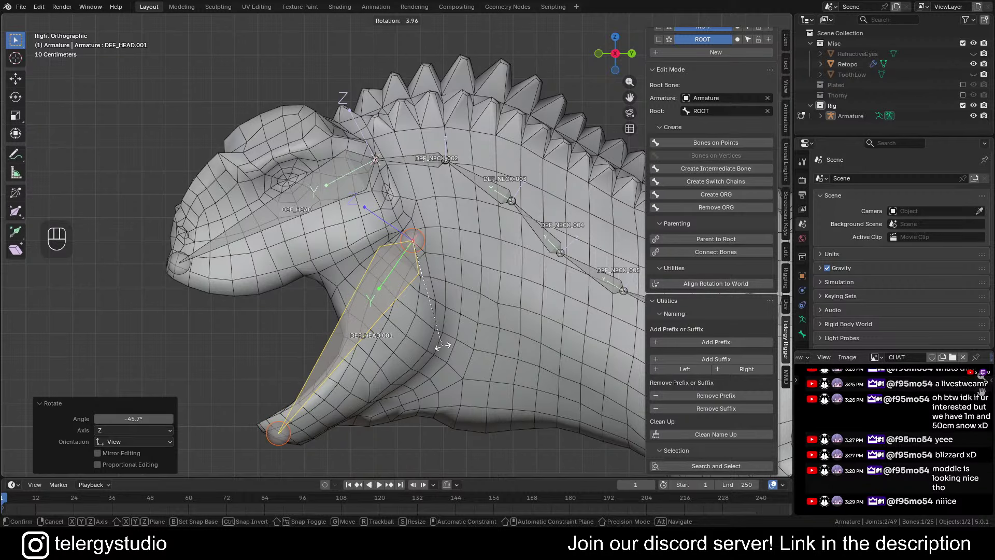
pyautogui.click(441, 351)
# Rename the bone in the lower jaw as DEF_JAW
pyautogui.scroll(-2, 425, 316)
pyautogui.click(419, 312)
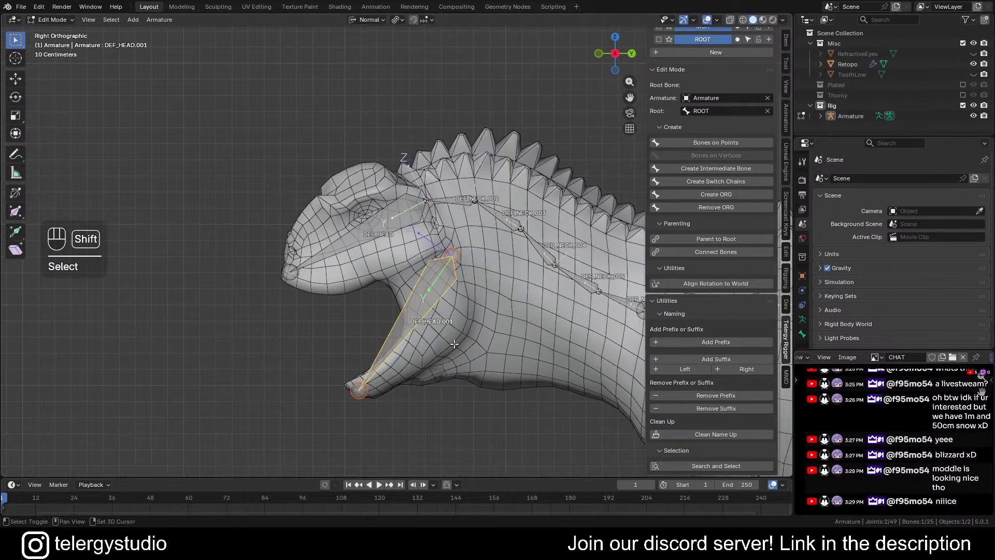
pyautogui.keyDown('shift'); pyautogui.moveTo(419, 355); pyautogui.dragTo(423, 379, button='middle'); pyautogui.keyUp('shift')
pyautogui.press('F2')
pyautogui.write('DEF')
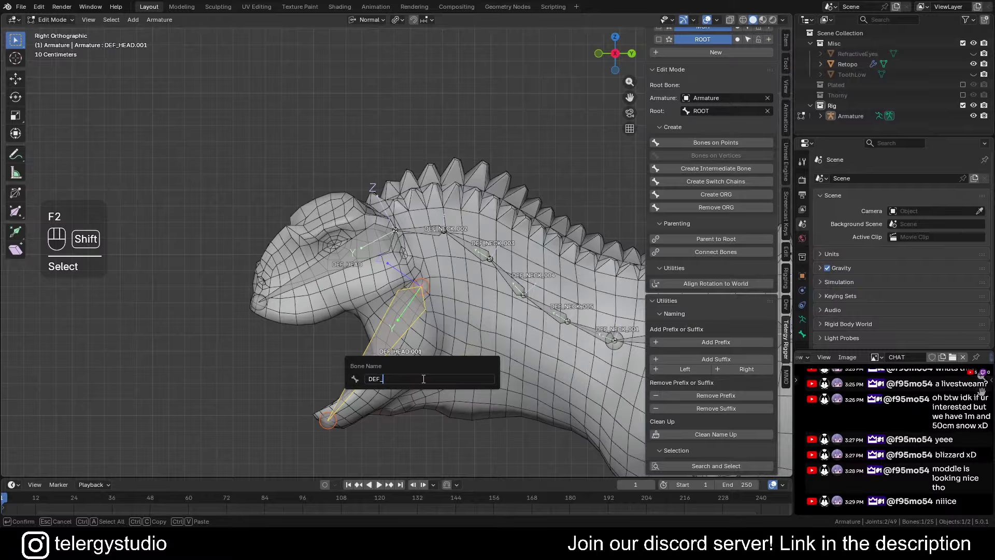
pyautogui.write('_JAW')
pyautogui.press('Return')
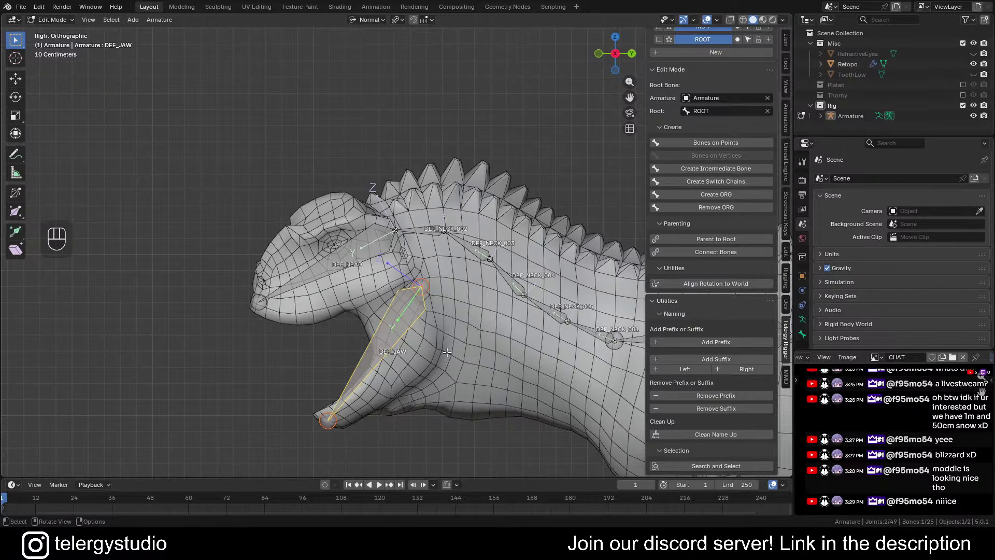
# Parent the jaw bone to the head bone with Keep Offset and clear the selection
pyautogui.keyDown('shift'); pyautogui.click(356, 254); pyautogui.keyUp('shift')
pyautogui.hotkey('ctrl', 'p')
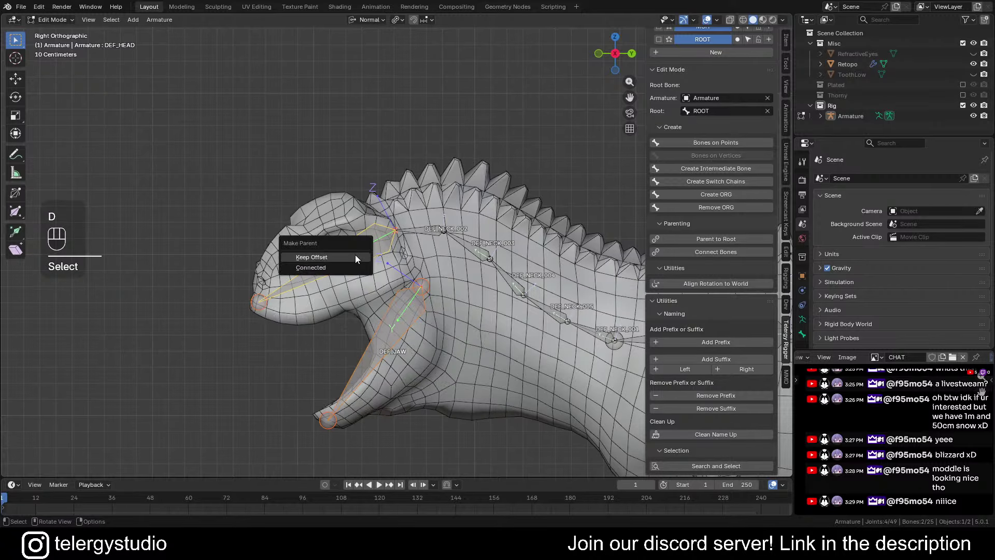
pyautogui.click(355, 254)
pyautogui.hotkey('alt', 'a')
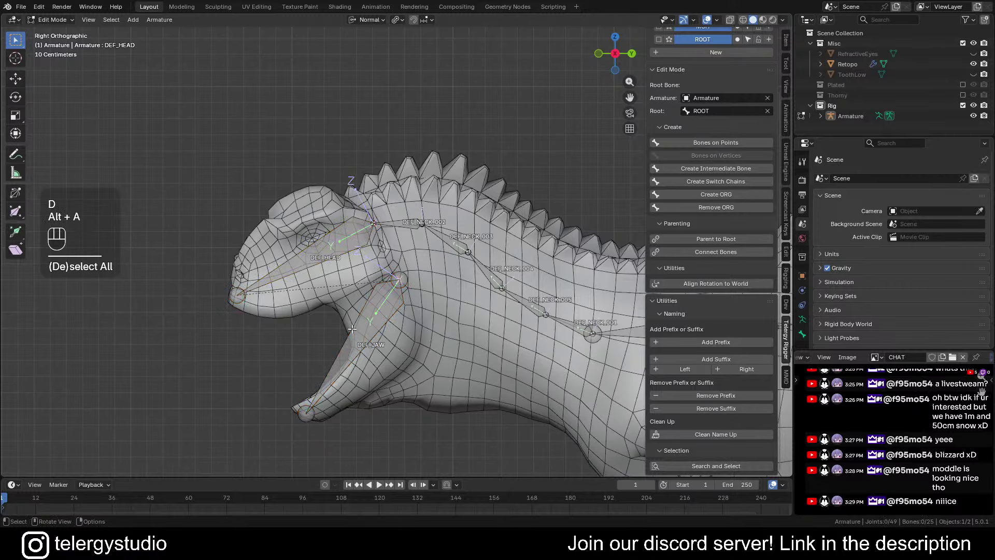
# Select all bones of the armature, disconnect them from their parents using Clear Parent, and clear the selection
pyautogui.moveTo(399, 282); pyautogui.dragTo(283, 331, button='middle')
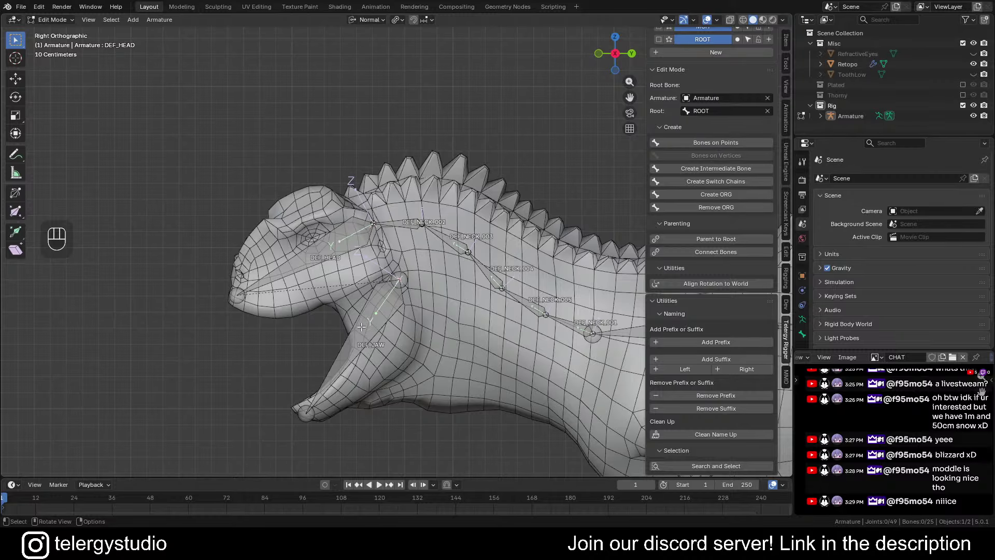
pyautogui.scroll(-2, 375, 304)
pyautogui.keyDown('shift'); pyautogui.moveTo(376, 304); pyautogui.dragTo(287, 337, button='middle'); pyautogui.keyUp('shift')
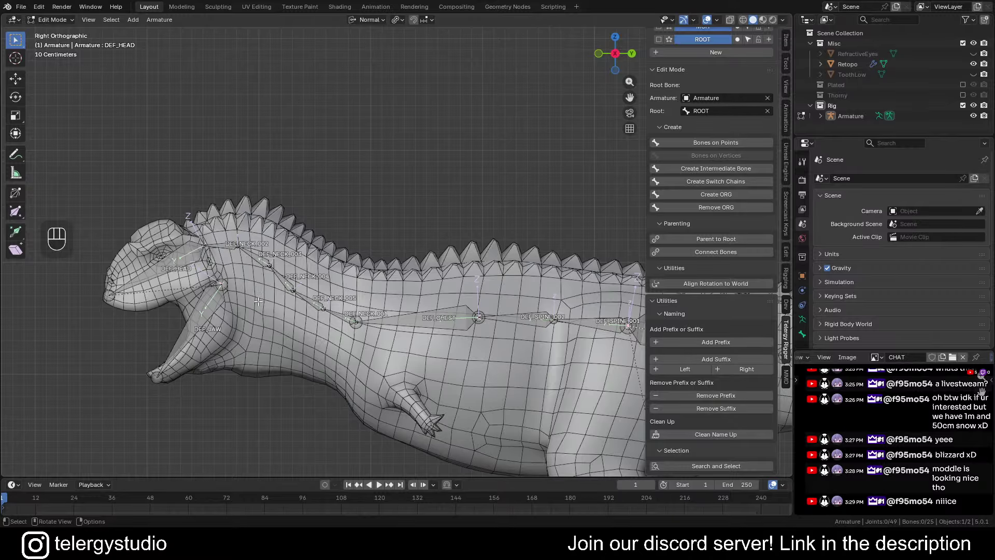
pyautogui.press('a')
pyautogui.hotkey('alt', 'p')
pyautogui.press('d')
pyautogui.hotkey('alt', 'a')
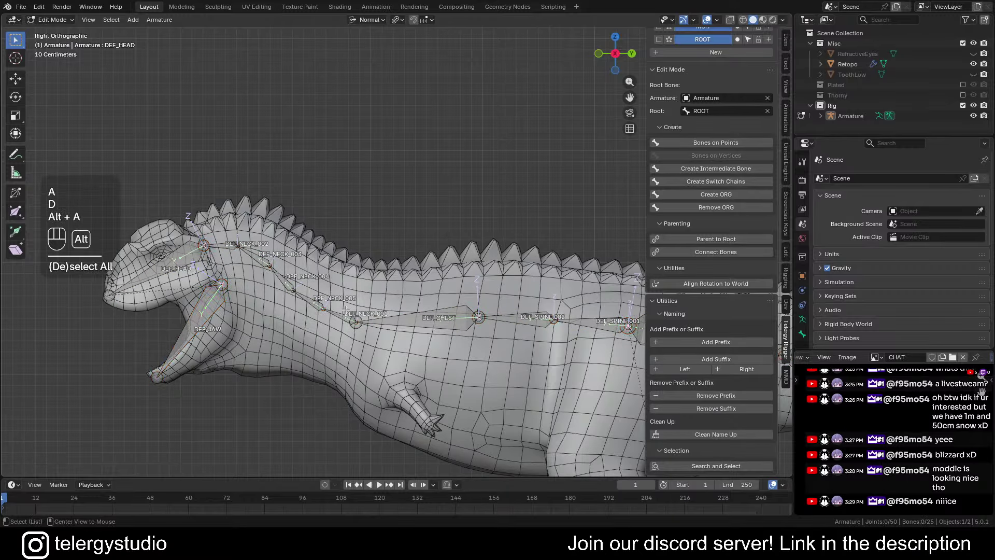
# Duplicate the DEF_SPINE.001 bone and place the copy about 0.28 m along Y and -0.12 m along Z, near the hip
pyautogui.scroll(-2, 345, 310)
pyautogui.keyDown('shift'); pyautogui.moveTo(345, 310); pyautogui.dragTo(332, 175, button='middle'); pyautogui.keyUp('shift')
pyautogui.scroll(5, 332, 175)
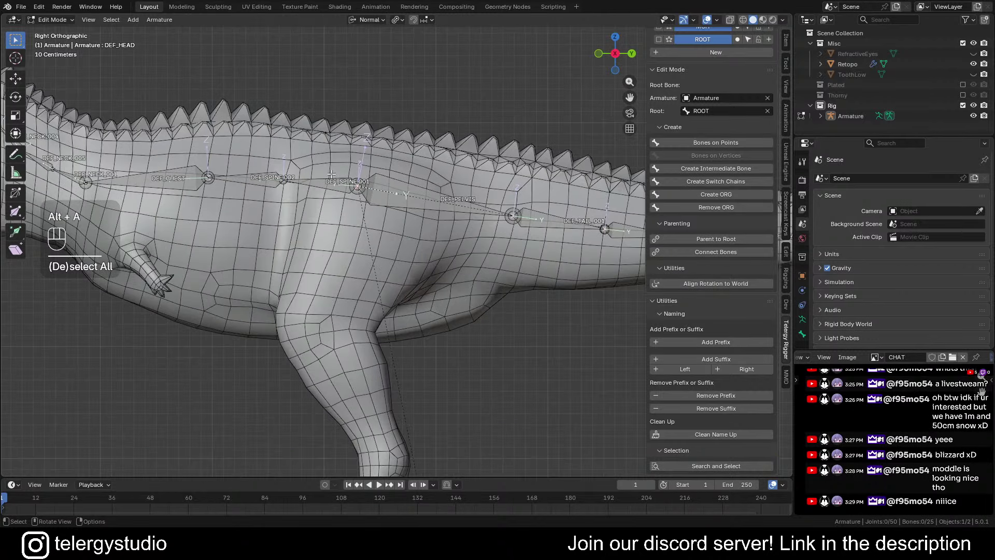
pyautogui.scroll(-3, 416, 189)
pyautogui.keyDown('shift'); pyautogui.moveTo(417, 188); pyautogui.dragTo(415, 228, button='middle'); pyautogui.keyUp('shift')
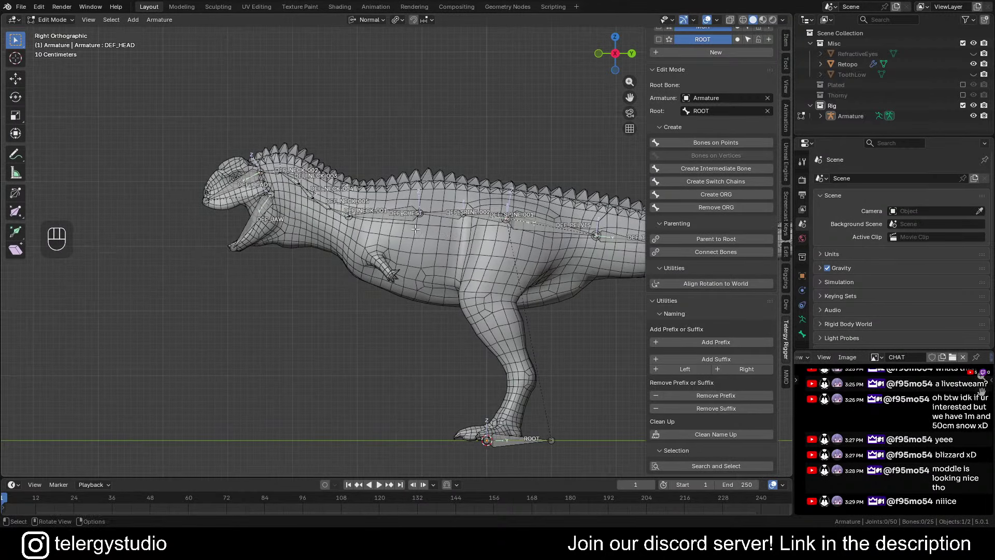
pyautogui.keyDown('shift'); pyautogui.scroll(-2, 332, 208); pyautogui.keyUp('shift')
pyautogui.keyDown('ctrl'); pyautogui.scroll(-5, 333, 208); pyautogui.keyUp('ctrl')
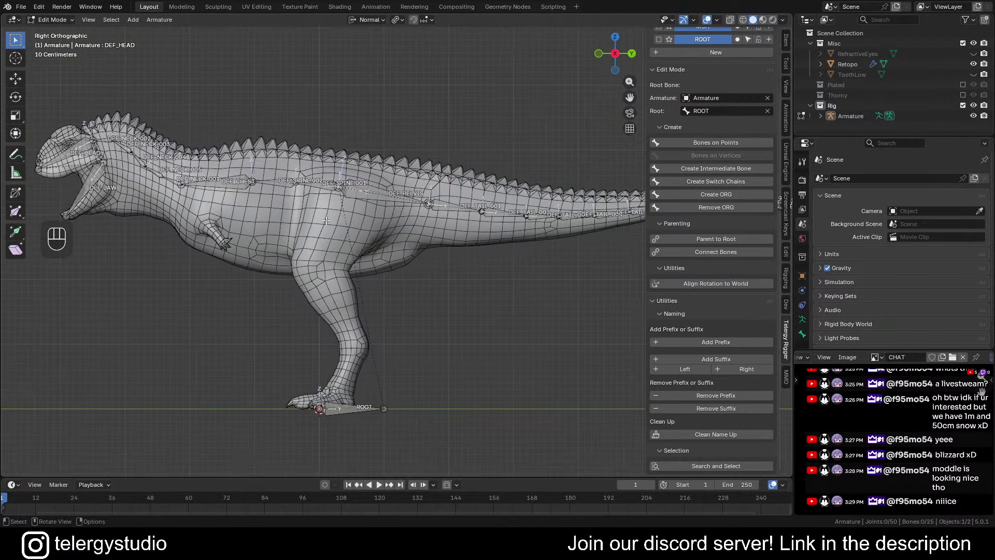
pyautogui.scroll(3, 326, 218)
pyautogui.click(326, 168)
pyautogui.scroll(-3, 337, 177)
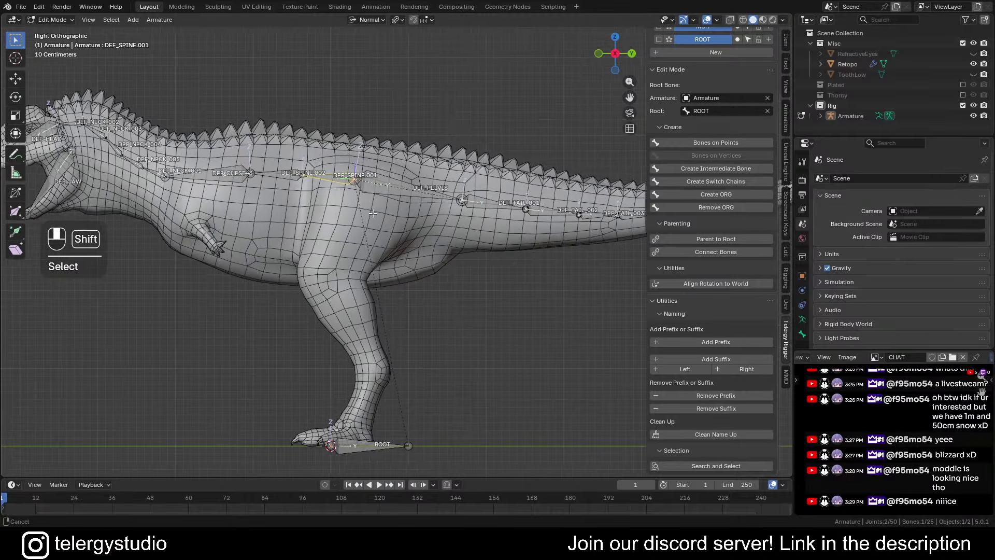
pyautogui.scroll(3, 356, 188)
pyautogui.hotkey('shift', 'd')
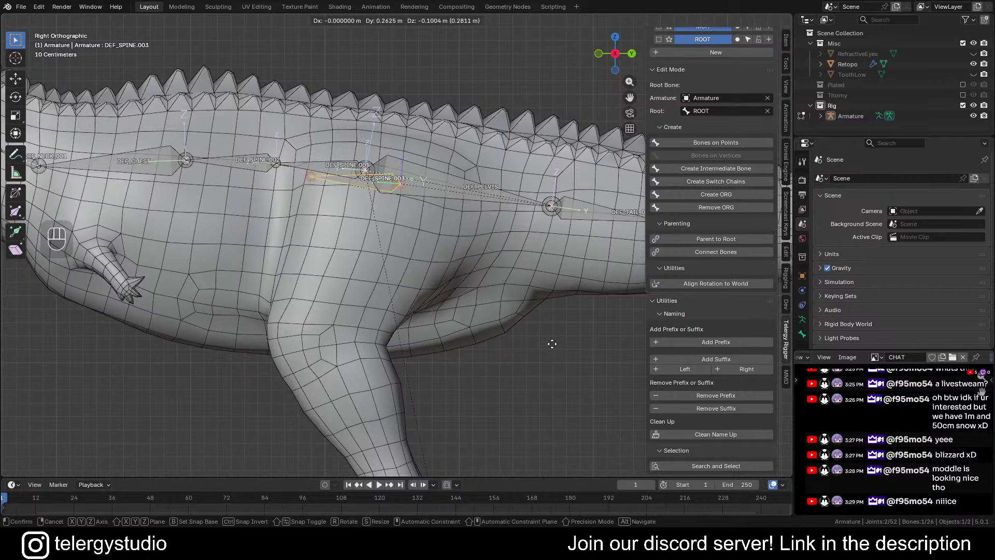
pyautogui.click(554, 347)
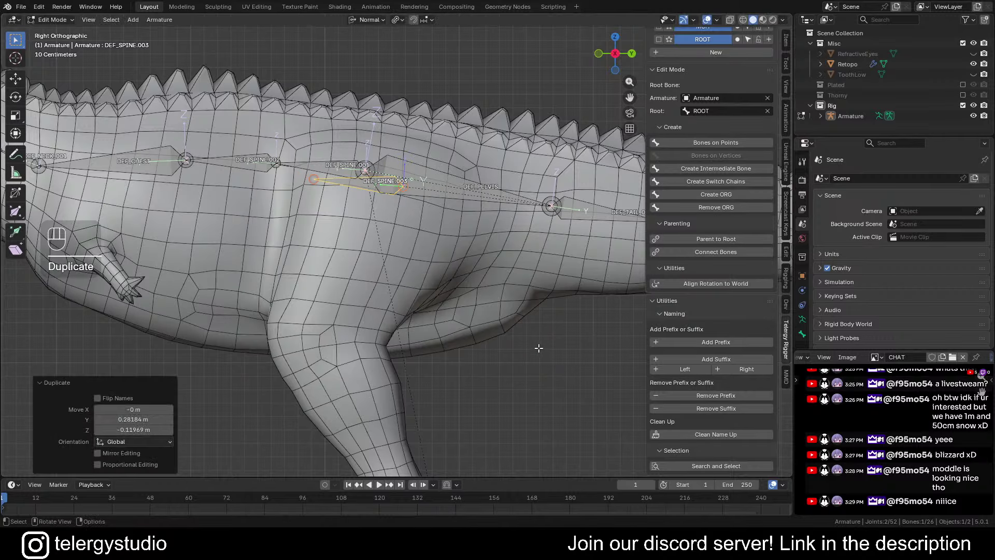
# Move the tail of the DEF_SPINE.003 hip bone about -0.17 m along Y and -1.32 m along Z, down to the knee
pyautogui.click(313, 180)
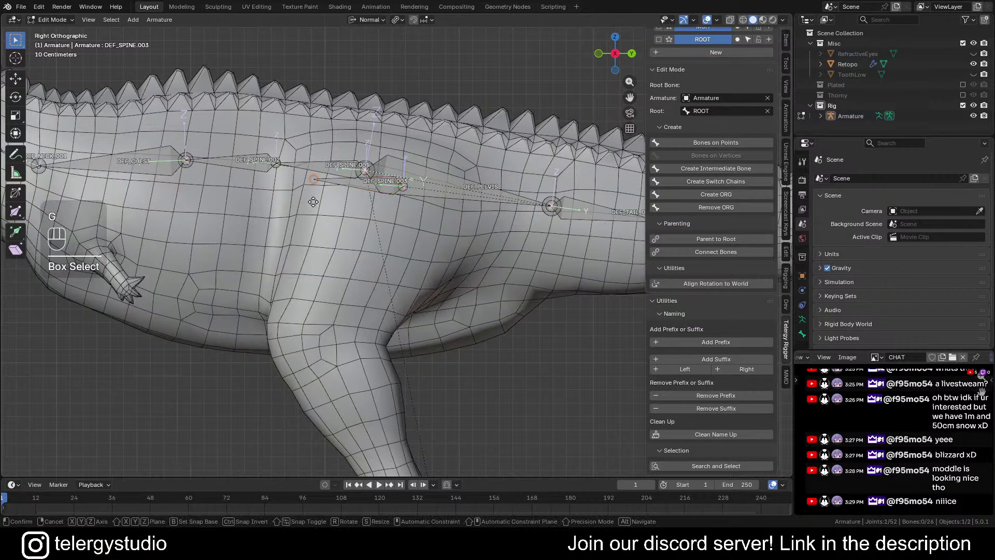
pyautogui.press('g')
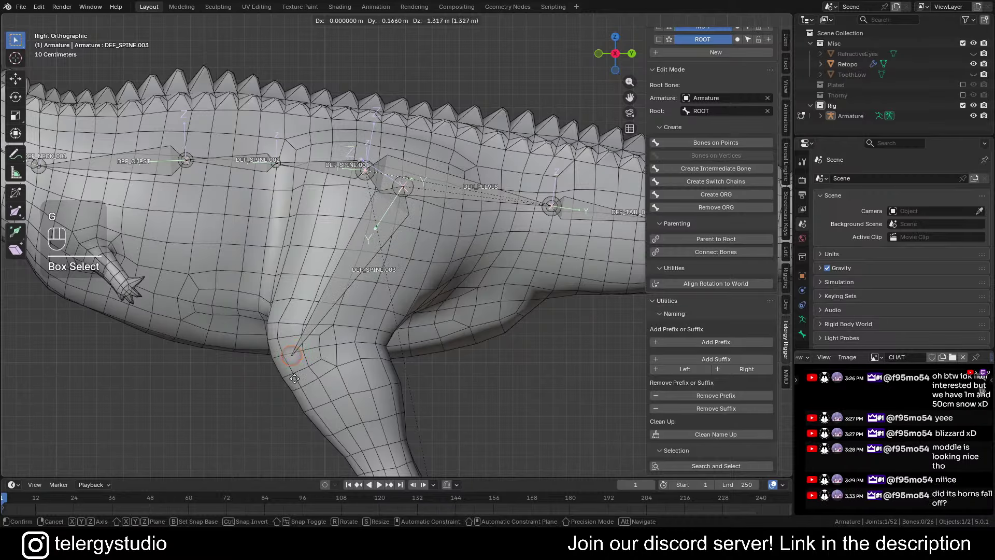
pyautogui.click(294, 379)
# Enable the Plated collection to examine the horned head against the rig, and disable the collection again
pyautogui.scroll(-3, 306, 277)
pyautogui.keyDown('shift'); pyautogui.moveTo(81, 163); pyautogui.dragTo(117, 172, button='middle'); pyautogui.keyUp('shift')
pyautogui.scroll(3, 117, 172)
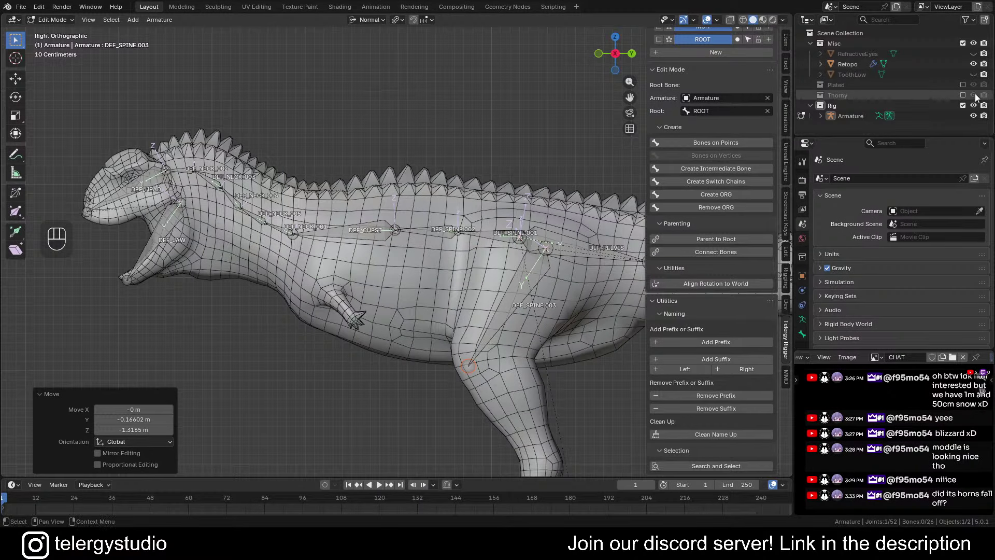
pyautogui.click(962, 84)
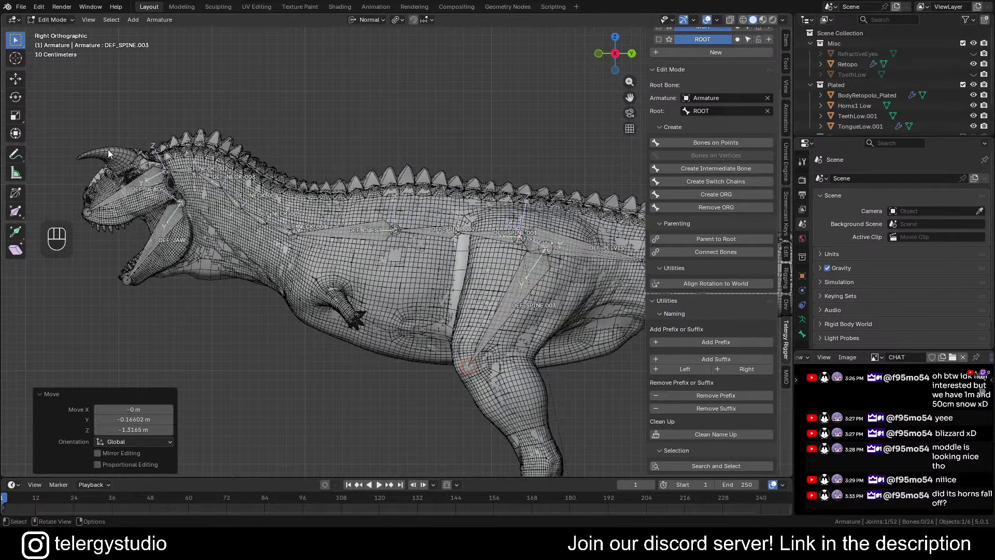
pyautogui.moveTo(108, 149); pyautogui.dragTo(191, 170, button='middle')
pyautogui.keyDown('shift'); pyautogui.moveTo(513, 271); pyautogui.dragTo(497, 265, button='middle'); pyautogui.keyUp('shift')
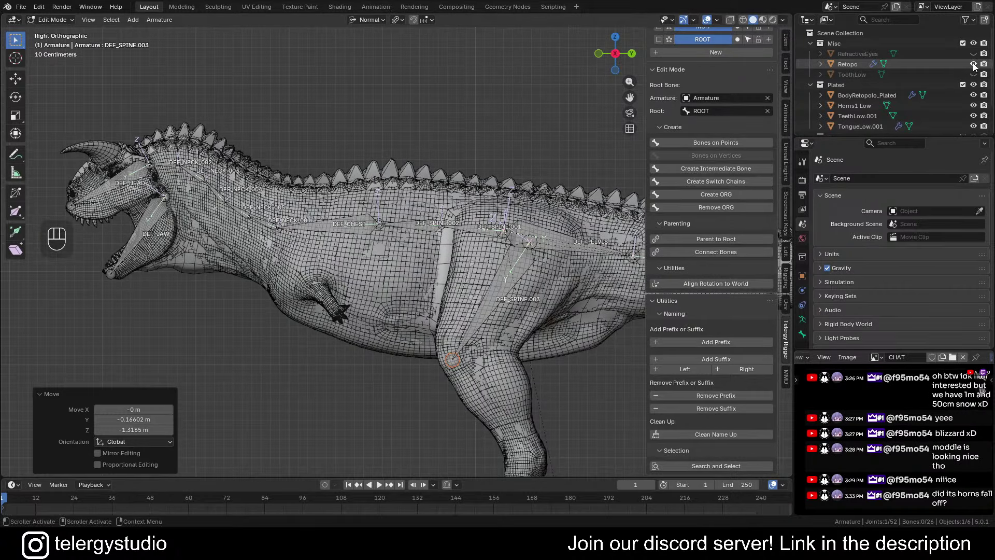
pyautogui.click(963, 84)
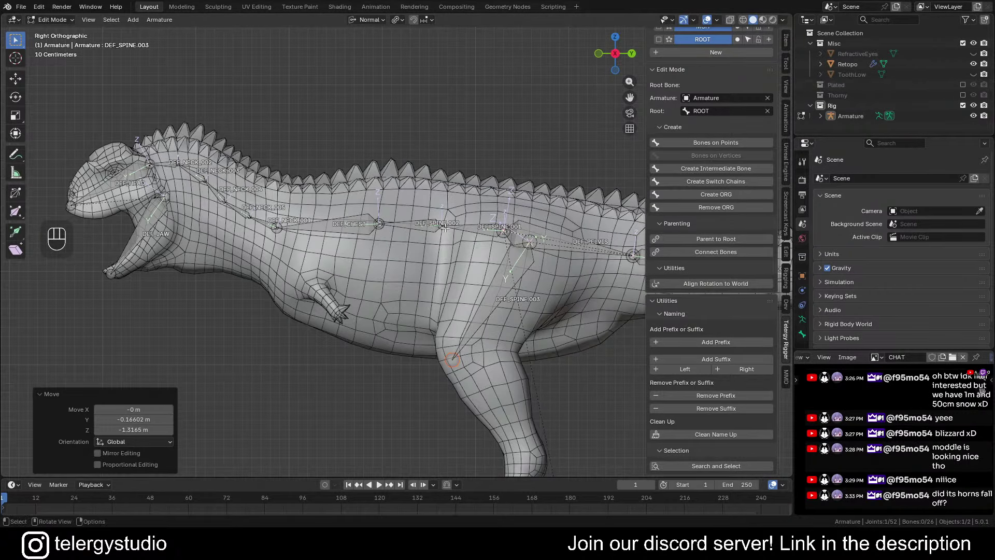
# Raise the knee end of the DEF_SPINE.003 bone by about 0.023 m along Z
pyautogui.scroll(-3, 493, 282)
pyautogui.keyDown('shift'); pyautogui.moveTo(493, 282); pyautogui.dragTo(395, 282, button='middle'); pyautogui.keyUp('shift')
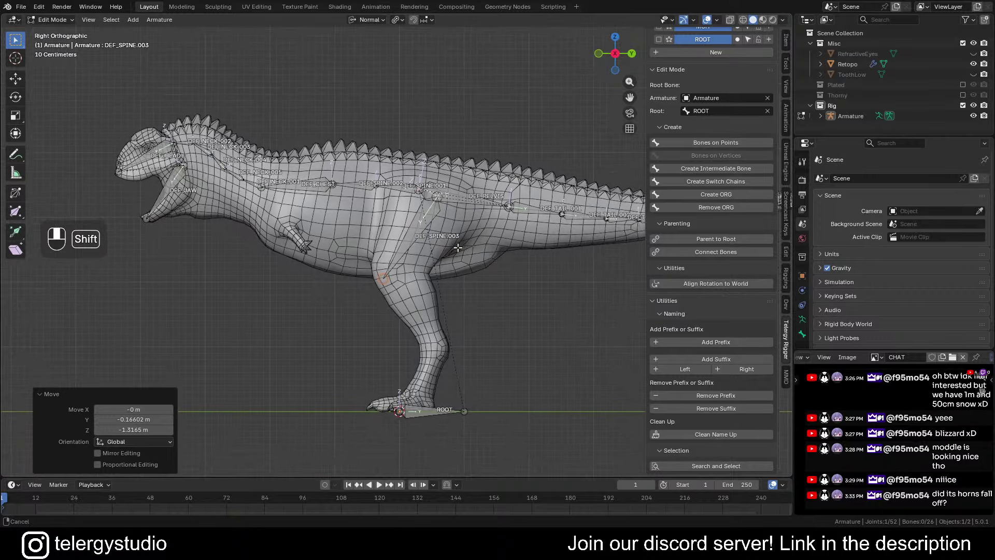
pyautogui.scroll(3, 384, 282)
pyautogui.scroll(3, 384, 283)
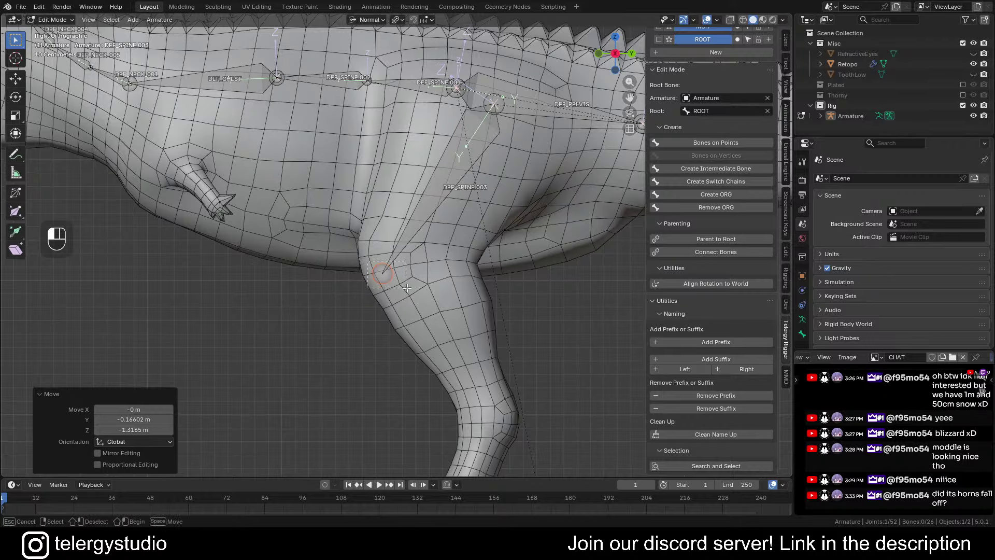
pyautogui.click(384, 270)
pyautogui.press('g')
pyautogui.click(411, 286)
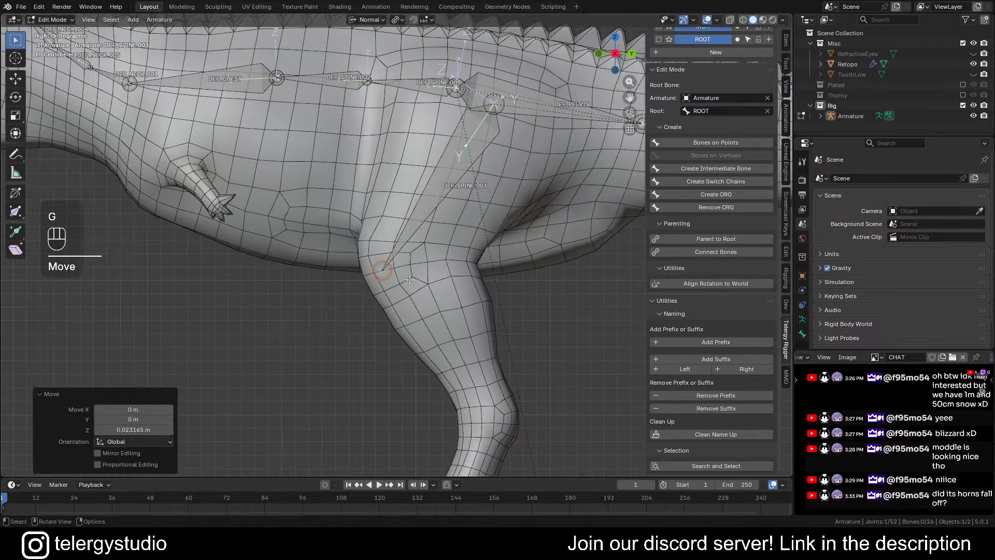
# Extrude a bone from the knee to the ankle joint, about 0.83 m along Y and -1.15 m along Z
pyautogui.scroll(-3, 409, 280)
pyautogui.keyDown('shift'); pyautogui.moveTo(404, 233); pyautogui.dragTo(329, 129, button='middle'); pyautogui.keyUp('shift')
pyautogui.scroll(3, 402, 191)
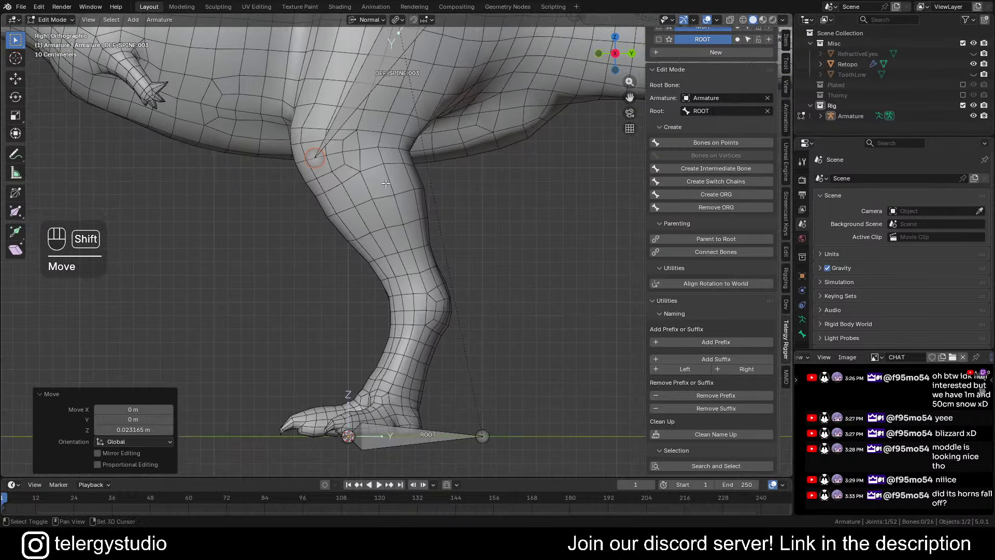
pyautogui.press('e')
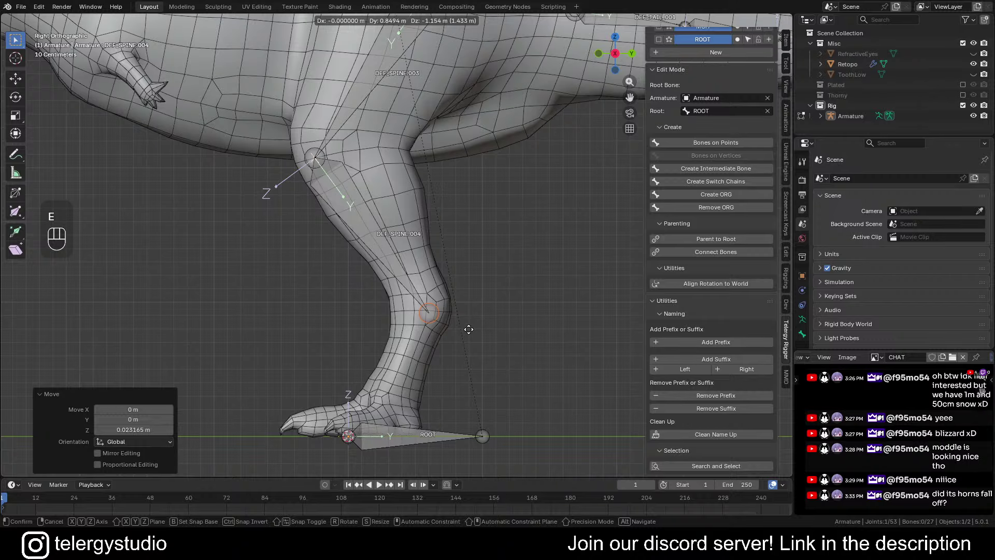
pyautogui.click(469, 330)
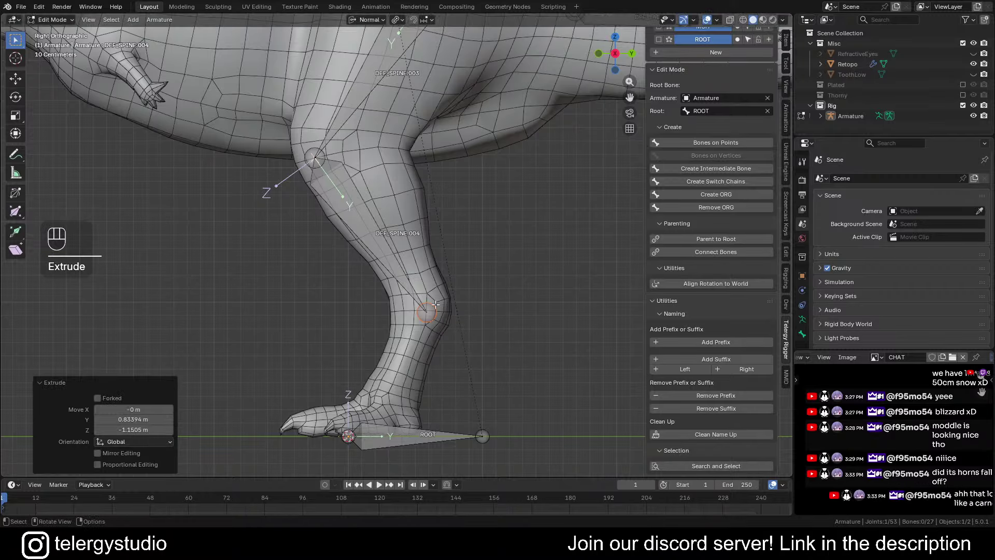
# Shift the knee joint about 0.08 m along Y and 0.016 m along Z, farther inside the leg
pyautogui.keyDown('shift'); pyautogui.moveTo(403, 194); pyautogui.dragTo(430, 273, button='middle'); pyautogui.keyUp('shift')
pyautogui.scroll(1, 316, 194)
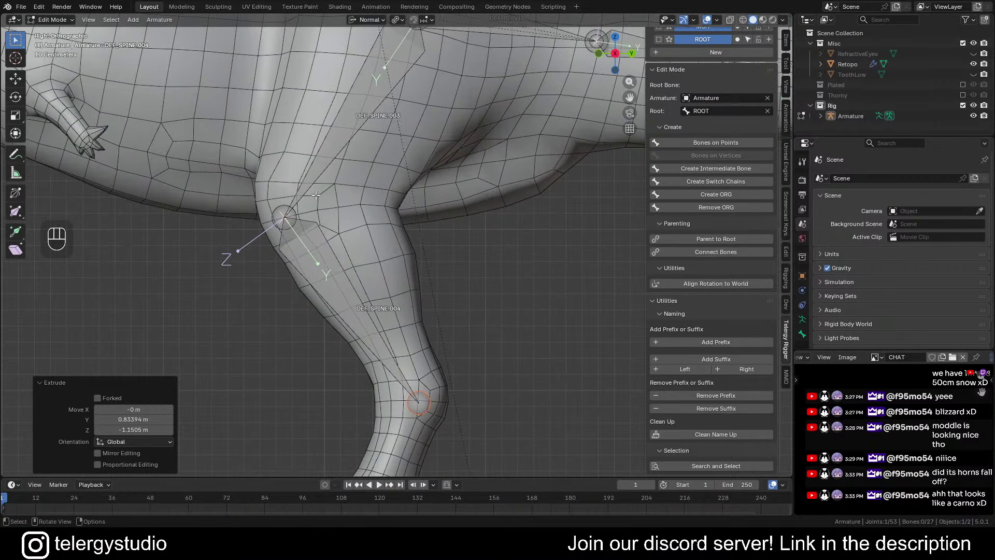
pyautogui.click(285, 218)
pyautogui.scroll(-1, 308, 234)
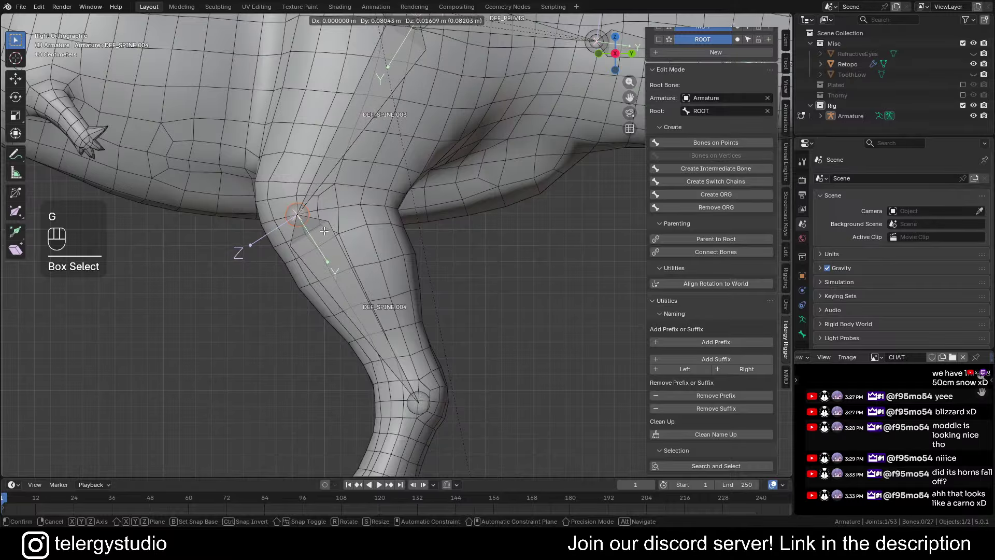
pyautogui.press('g')
pyautogui.click(329, 222)
# Adjust the ankle joint by about -0.005 m along Y and 0.011 m along Z
pyautogui.scroll(-2, 328, 222)
pyautogui.keyDown('shift'); pyautogui.moveTo(329, 223); pyautogui.dragTo(362, 155, button='middle'); pyautogui.keyUp('shift')
pyautogui.scroll(5, 363, 155)
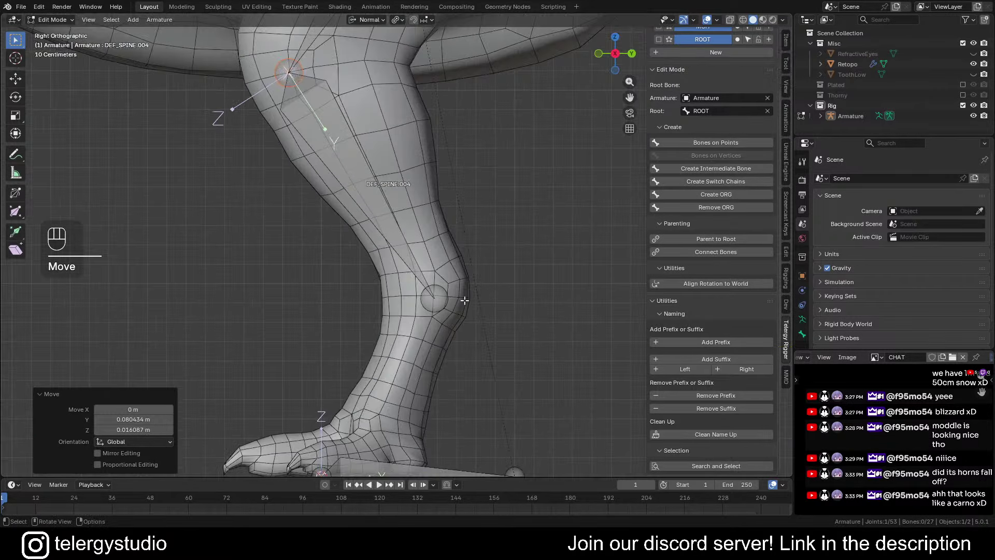
pyautogui.keyDown('shift'); pyautogui.rightClick(435, 298); pyautogui.keyUp('shift')
pyautogui.press('g')
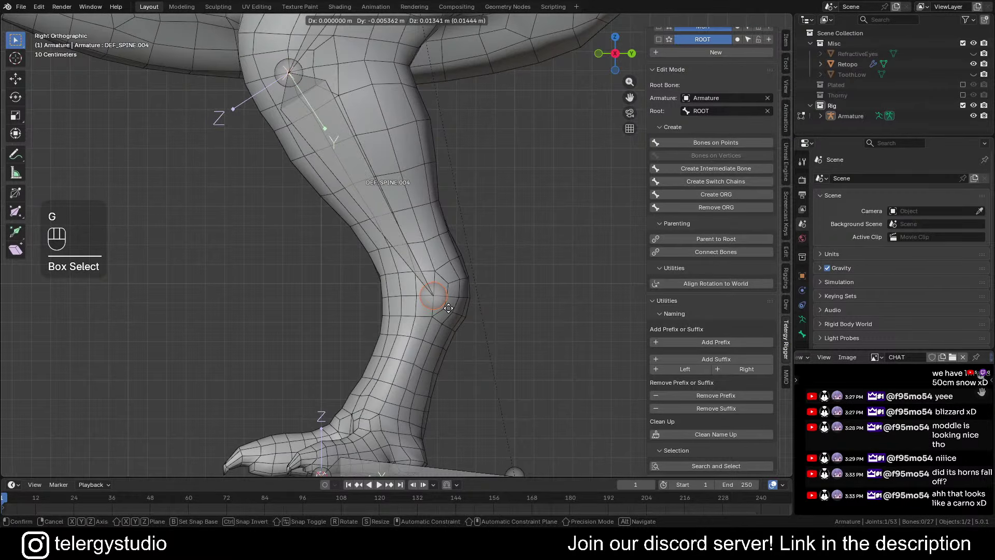
pyautogui.click(448, 308)
# Extrude a bone from the ankle joint down to the foot, about -0.19 m along Y and -0.68 m along Z
pyautogui.scroll(-2, 532, 161)
pyautogui.scroll(4, 531, 161)
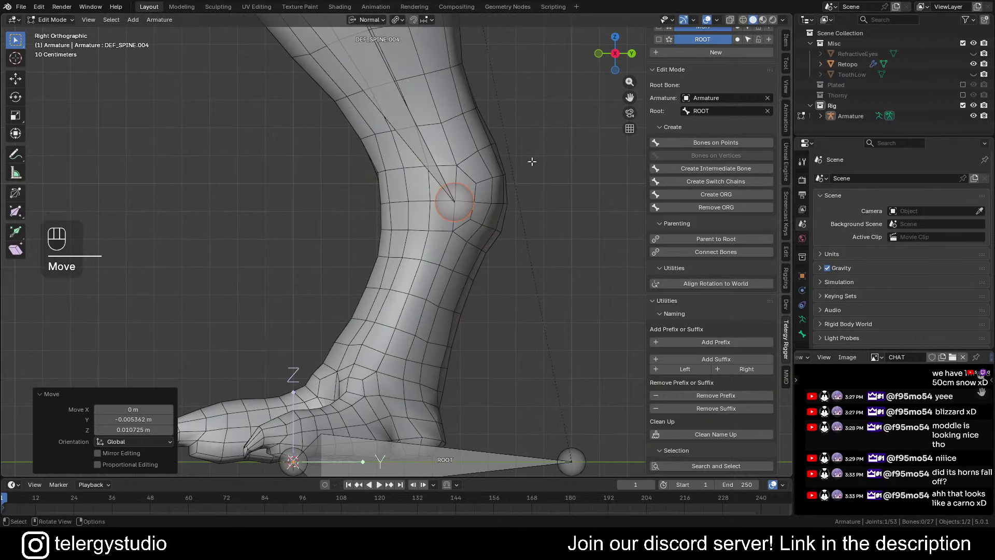
pyautogui.press('e')
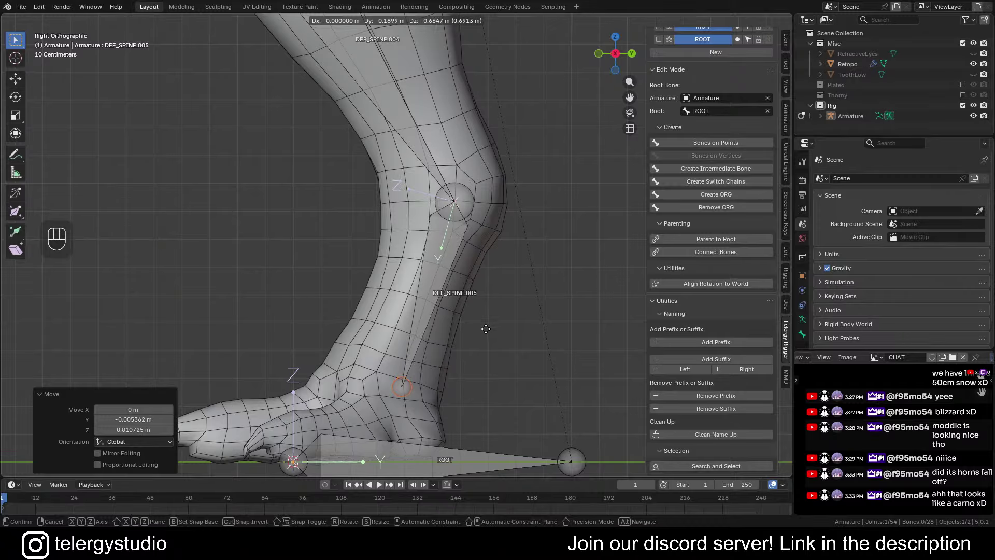
pyautogui.click(485, 332)
pyautogui.scroll(-1, 484, 331)
pyautogui.keyDown('shift'); pyautogui.scroll(-2, 485, 332); pyautogui.keyUp('shift')
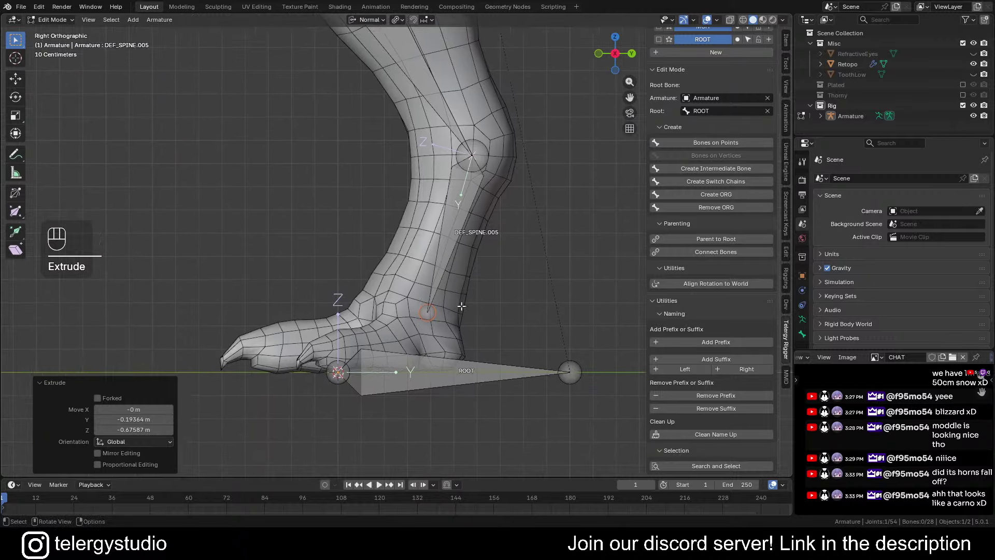
# Extrude a toe bone about -0.22 m along Y and -0.13 m along Z, and select the DEF_SPINE.003 thigh bone
pyautogui.press('e')
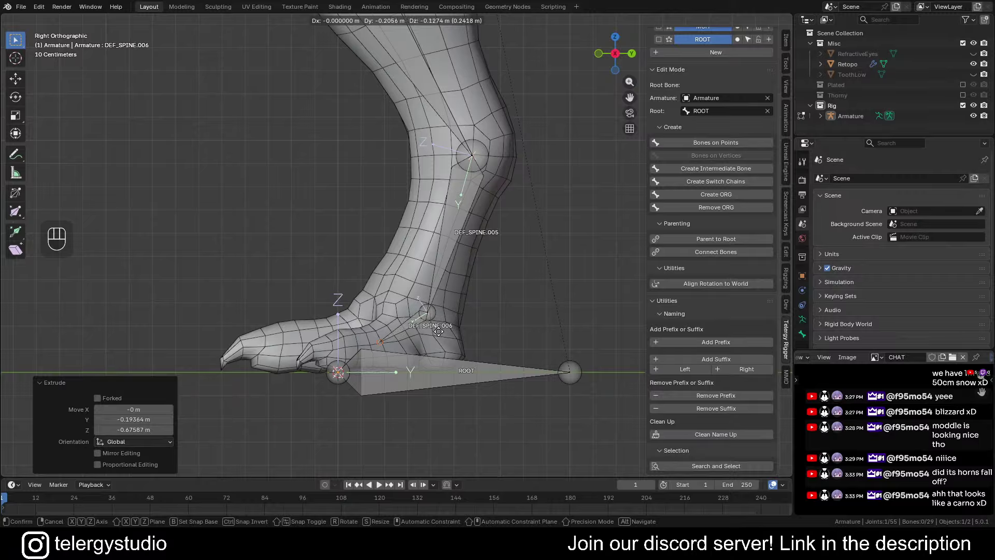
pyautogui.click(436, 333)
pyautogui.scroll(-1, 436, 334)
pyautogui.keyDown('shift'); pyautogui.scroll(2, 446, 291); pyautogui.keyUp('shift')
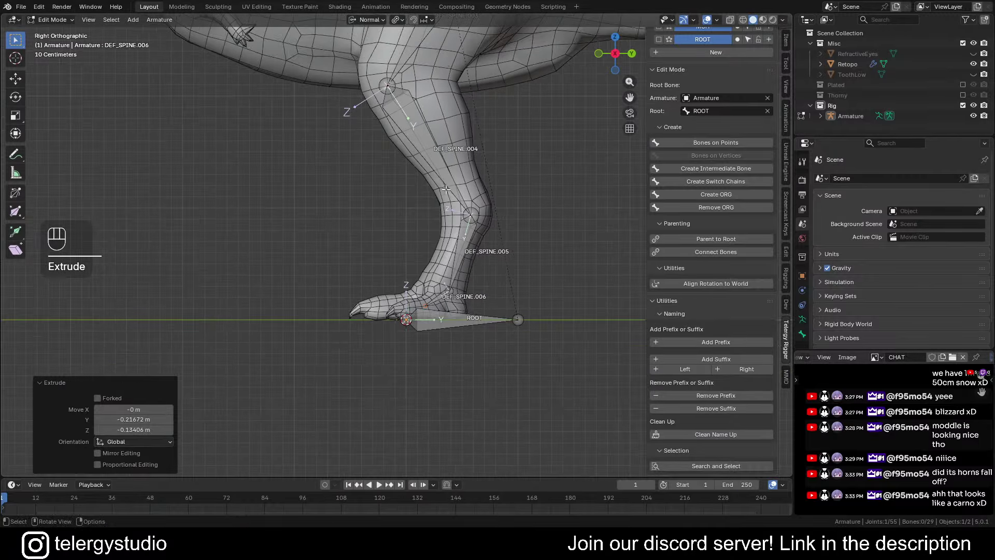
pyautogui.keyDown('shift'); pyautogui.scroll(2, 451, 247); pyautogui.keyUp('shift')
pyautogui.keyDown('shift'); pyautogui.scroll(2, 452, 247); pyautogui.keyUp('shift')
pyautogui.keyDown('shift'); pyautogui.click(441, 129); pyautogui.keyUp('shift')
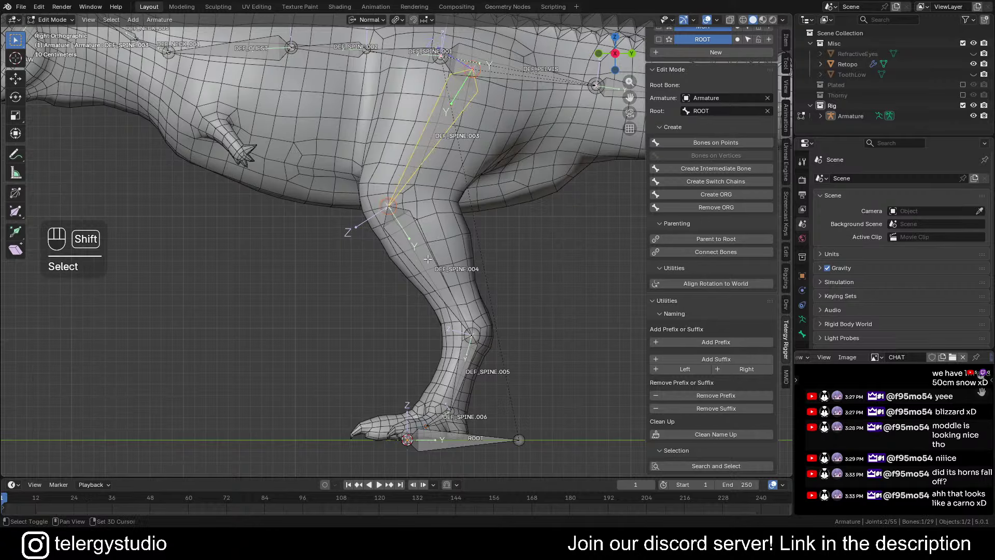
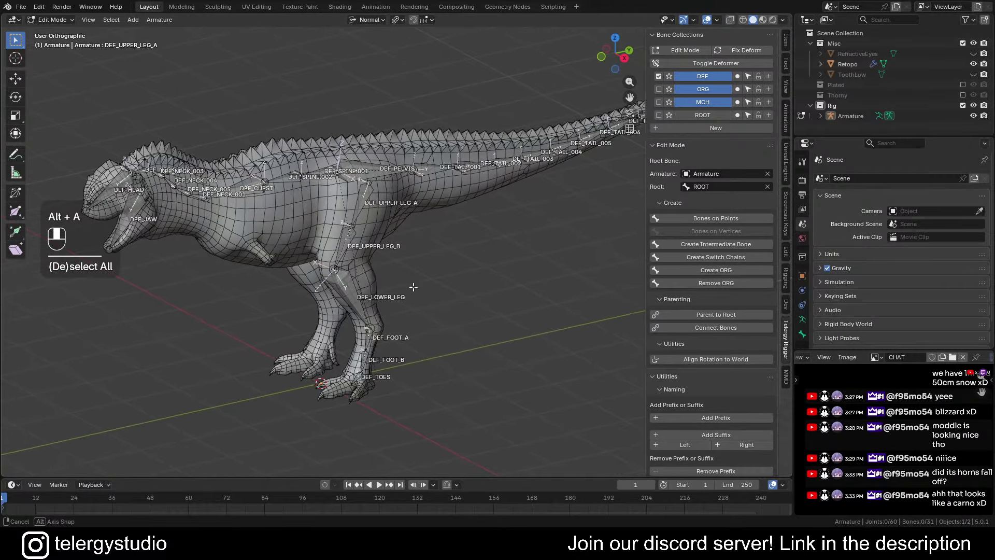
# Clear the parent of the DEF_TOES bone in Edit Mode and return to Pose Mode
pyautogui.scroll(4, 399, 264)
pyautogui.press('Tab')
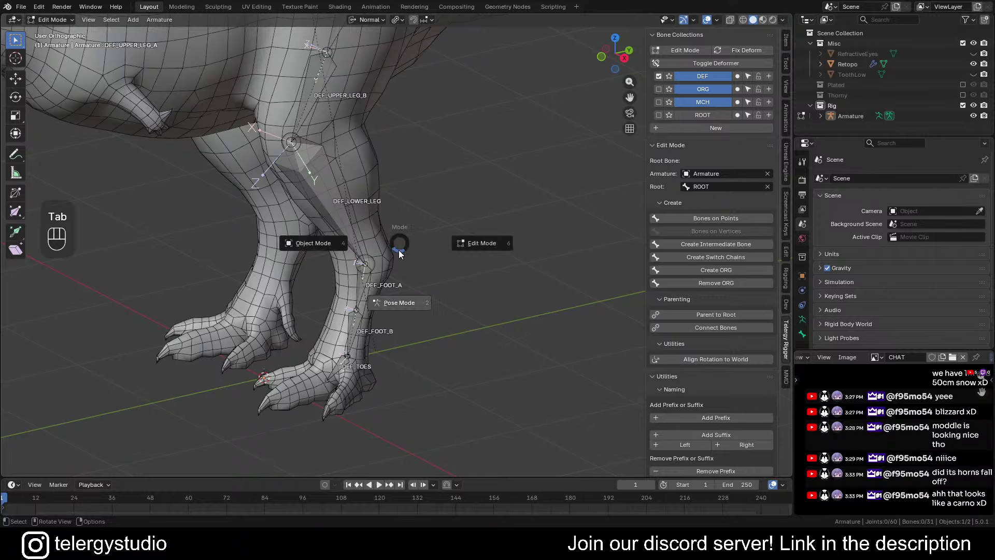
pyautogui.click(397, 306)
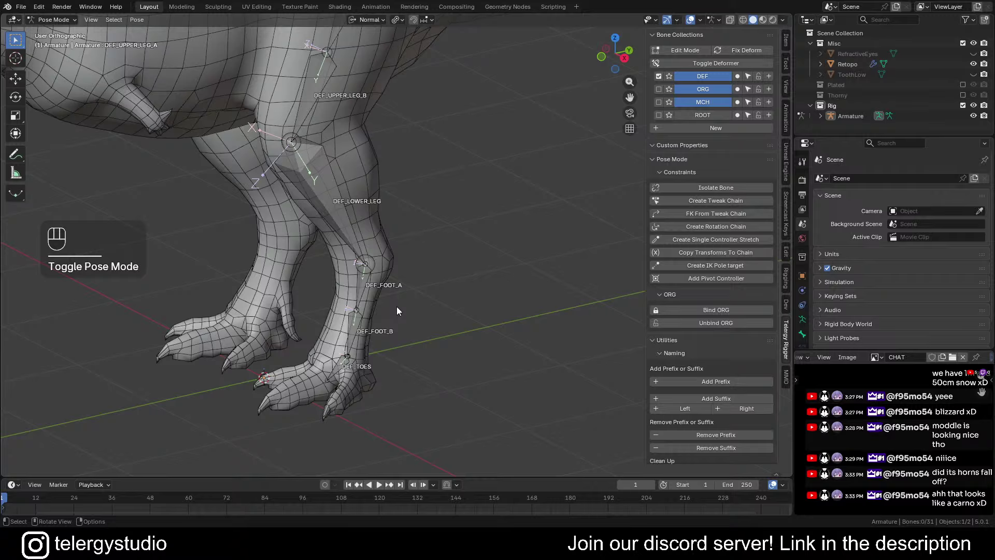
pyautogui.click(334, 371)
pyautogui.press('Tab')
pyautogui.click(316, 331)
pyautogui.press('d')
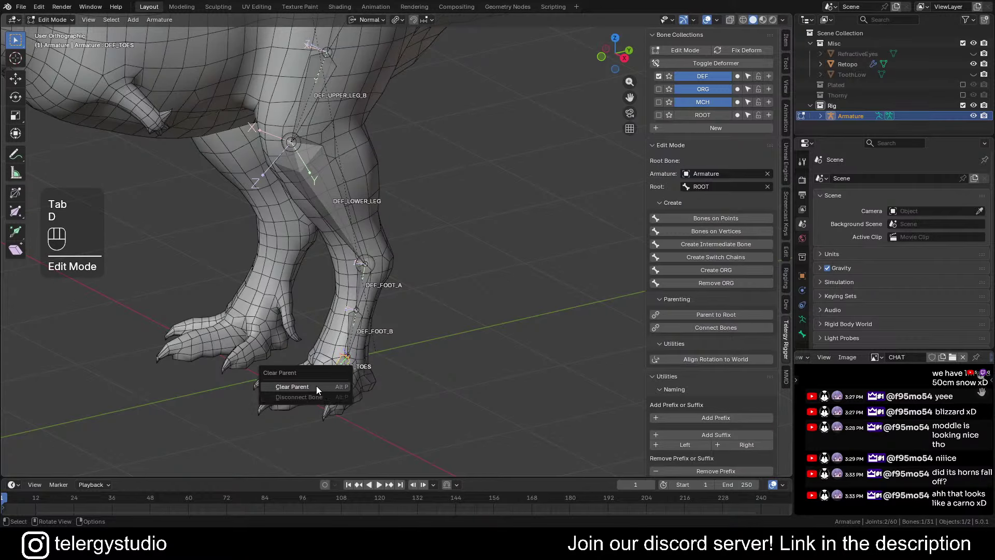
pyautogui.click(317, 386)
pyautogui.press('Tab')
pyautogui.click(389, 375)
# Add an IK constraint on DEF_FOOT_A targeting DEF_TOES, with the chain extended up to DEF_UPPER_LEG_A
pyautogui.scroll(1, 388, 379)
pyautogui.click(328, 379)
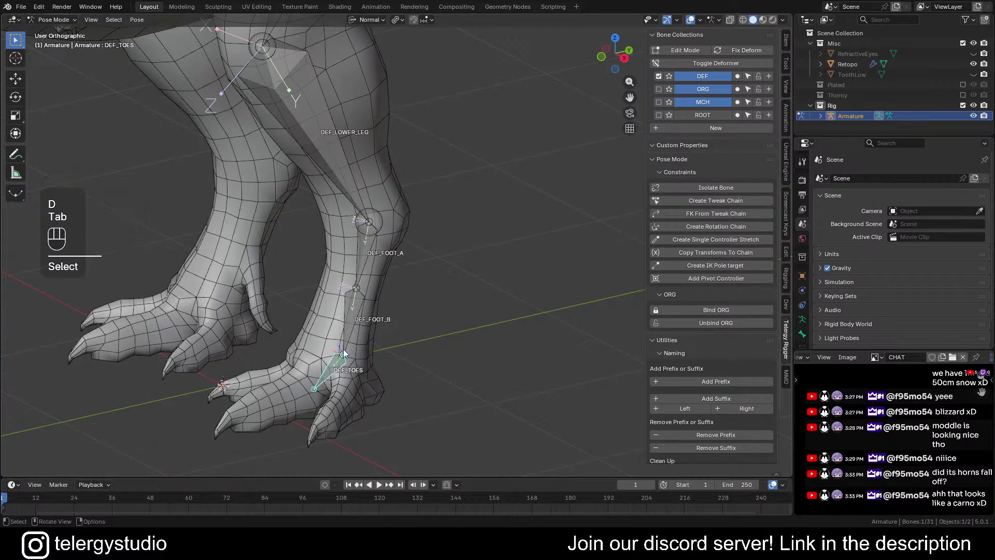
pyautogui.scroll(-2, 357, 348)
pyautogui.scroll(2, 374, 315)
pyautogui.press('Tab')
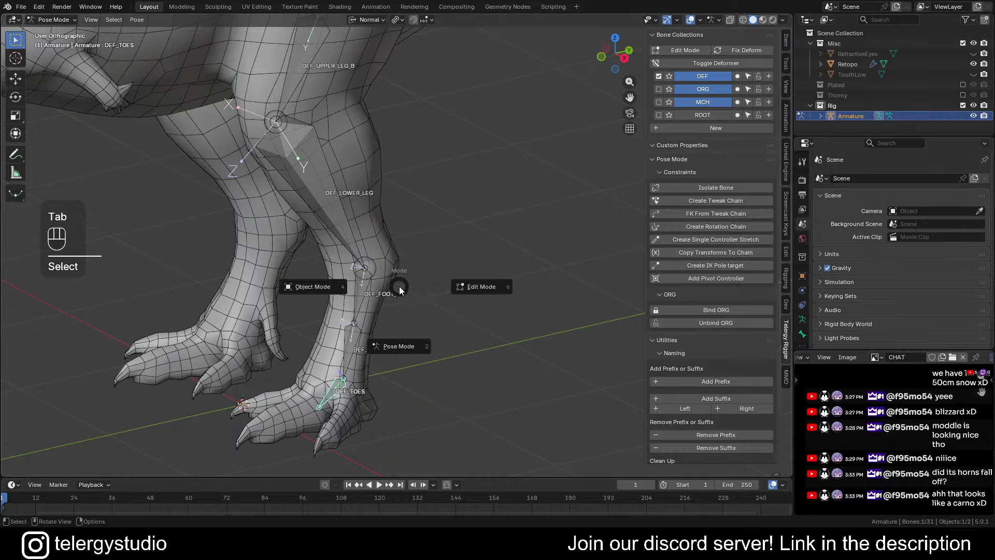
pyautogui.click(399, 346)
pyautogui.keyDown('shift'); pyautogui.click(366, 287); pyautogui.keyUp('shift')
pyautogui.scroll(-3, 388, 310)
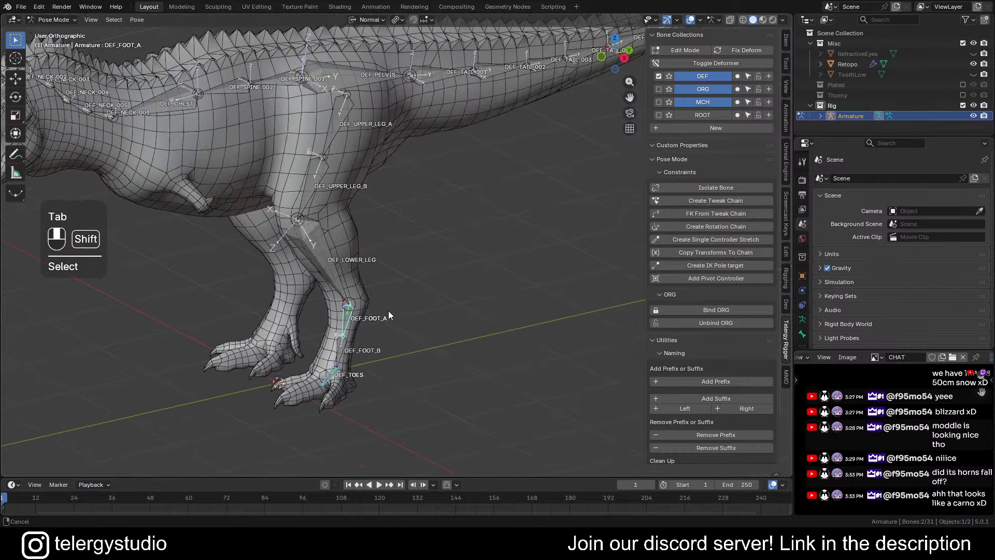
pyautogui.press('d')
pyautogui.click(397, 320)
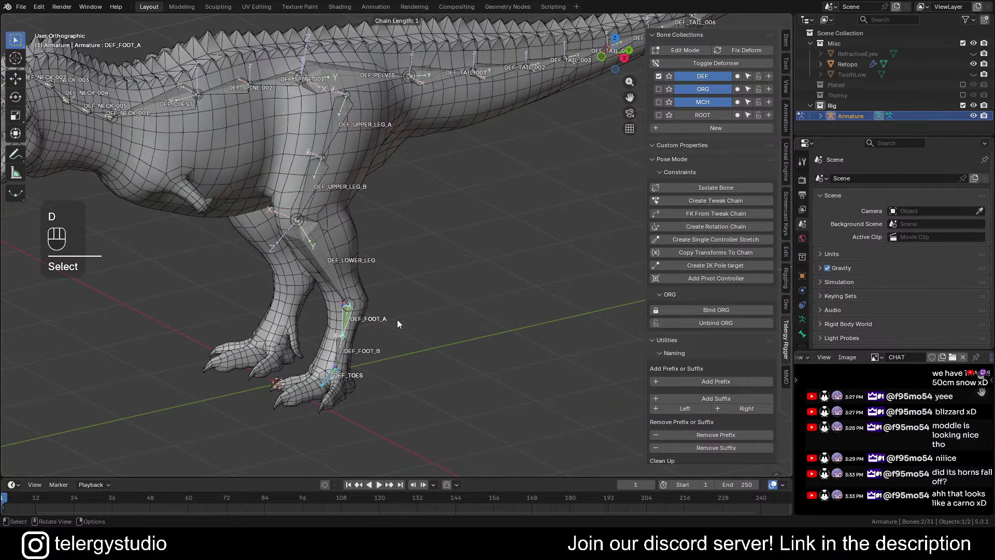
pyautogui.scroll(1, 397, 320)
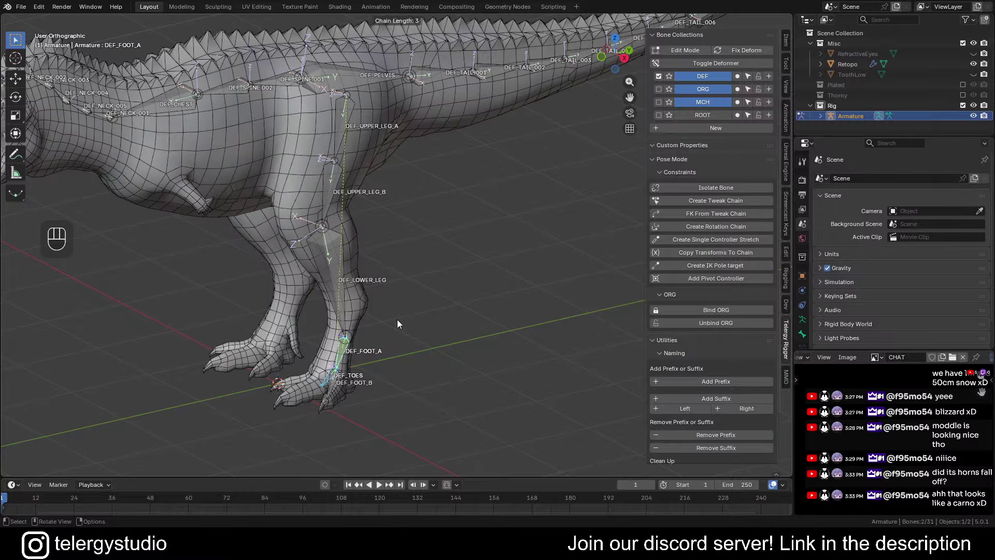
pyautogui.click(397, 319)
# Test the leg's IK chain by moving the DEF_TOES bone upward in side view, and cancel the move
pyautogui.scroll(3, 338, 344)
pyautogui.moveTo(338, 345); pyautogui.dragTo(294, 326, button='middle')
pyautogui.scroll(3, 326, 394)
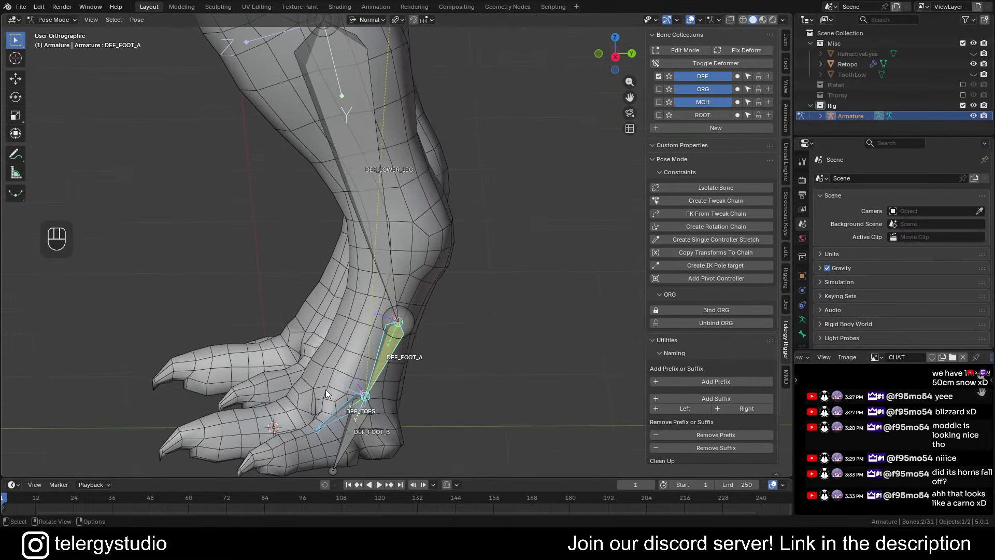
pyautogui.click(338, 412)
pyautogui.scroll(-4, 342, 378)
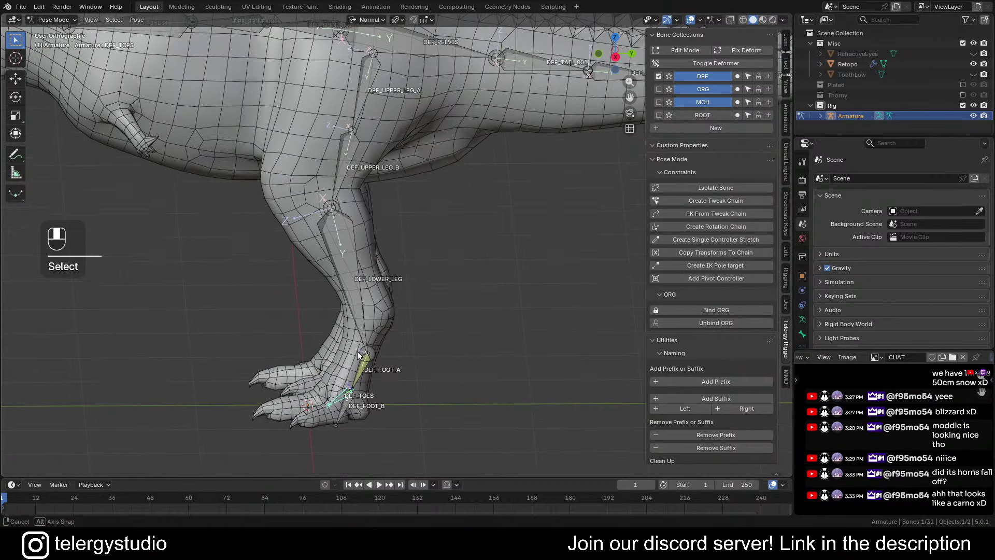
pyautogui.keyDown('alt'); pyautogui.moveTo(357, 350); pyautogui.dragTo(353, 336, button='middle'); pyautogui.keyUp('alt')
pyautogui.press('g')
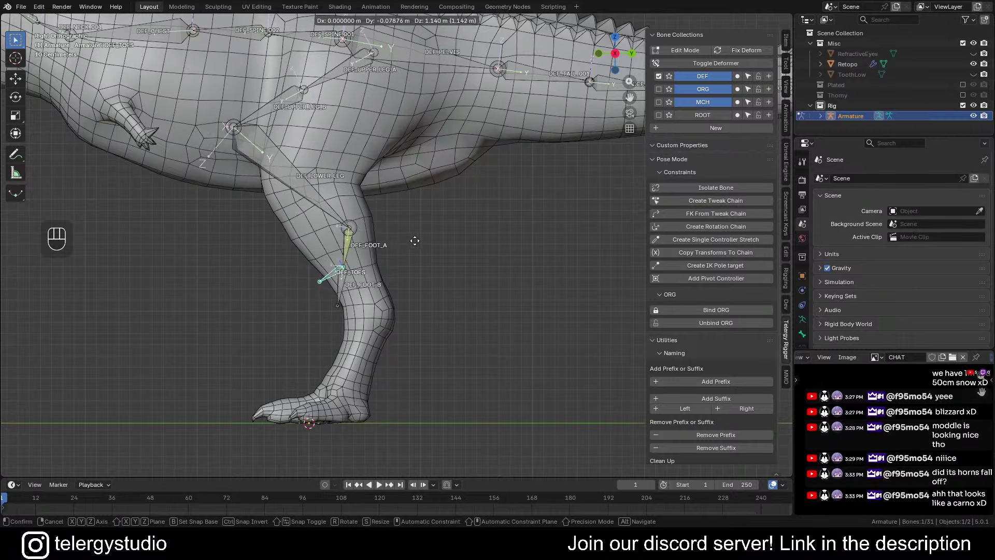
pyautogui.rightClick(430, 297)
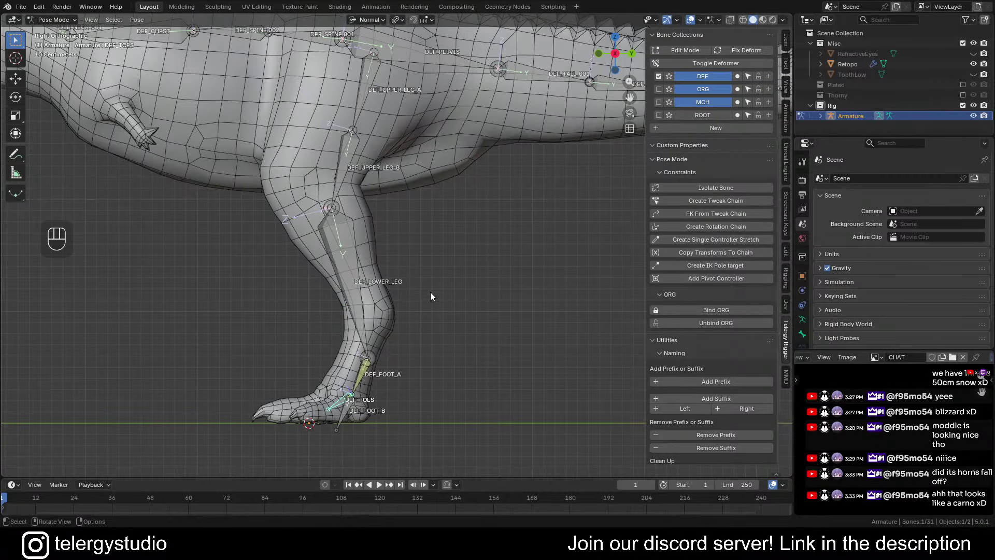
# Undo the leg's IK constraint test, returning to Edit Mode with the DEF_TOES bone selected
pyautogui.hotkey('ctrl', 'z')
pyautogui.hotkey('ctrl', 'z')
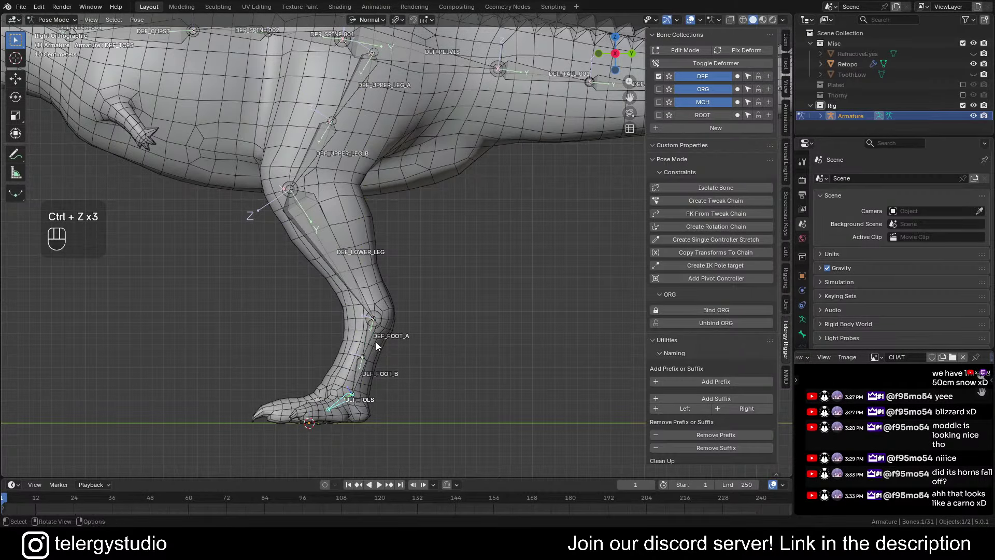
pyautogui.scroll(-1, 374, 339)
pyautogui.keyDown('shift'); pyautogui.moveTo(374, 337); pyautogui.dragTo(379, 412, button='middle'); pyautogui.keyUp('shift')
pyautogui.scroll(6, 326, 407)
pyautogui.click(325, 407)
pyautogui.scroll(-2, 376, 356)
pyautogui.keyDown('shift'); pyautogui.moveTo(381, 354); pyautogui.dragTo(388, 287, button='middle'); pyautogui.keyUp('shift')
pyautogui.hotkey('ctrl', 'z')
pyautogui.hotkey('ctrl', 'z')
pyautogui.hotkey('ctrl', 'z')
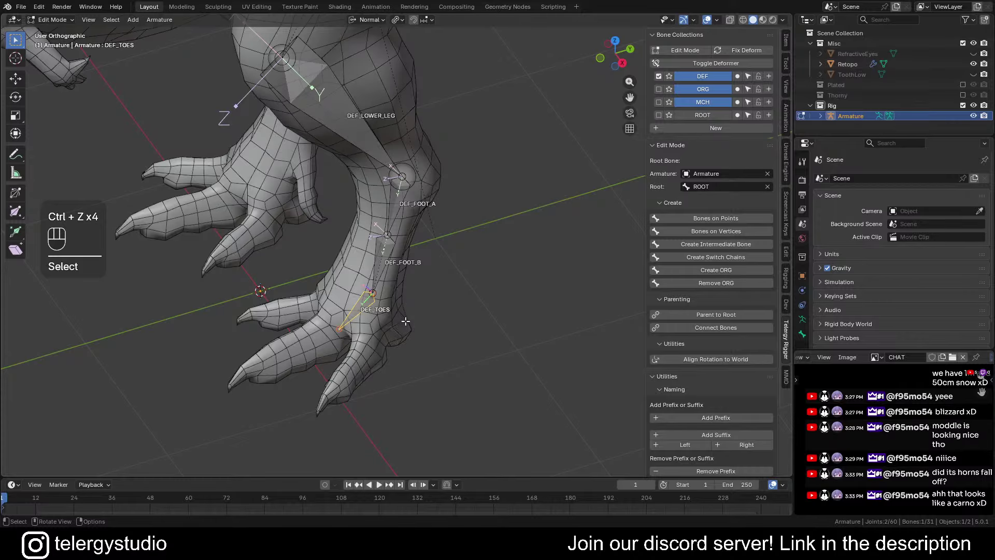
pyautogui.press('g')
pyautogui.rightClick(367, 332)
pyautogui.scroll(-2, 367, 330)
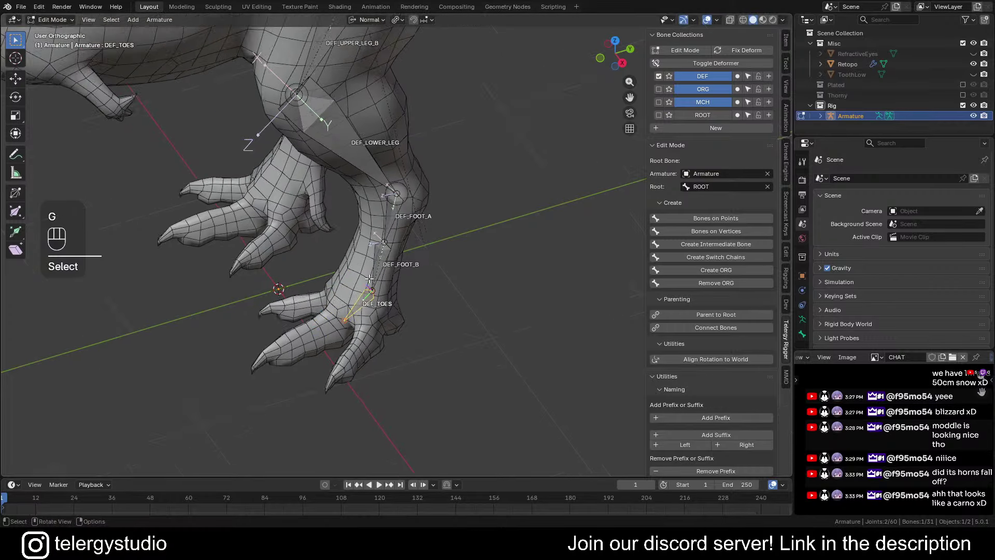
# Deselect the bones and clip the view to a region around the foot and toes of the rigged leg
pyautogui.keyDown('shift'); pyautogui.moveTo(425, 280); pyautogui.dragTo(362, 254, button='middle'); pyautogui.keyUp('shift')
pyautogui.hotkey('alt', 'a')
pyautogui.scroll(4, 385, 308)
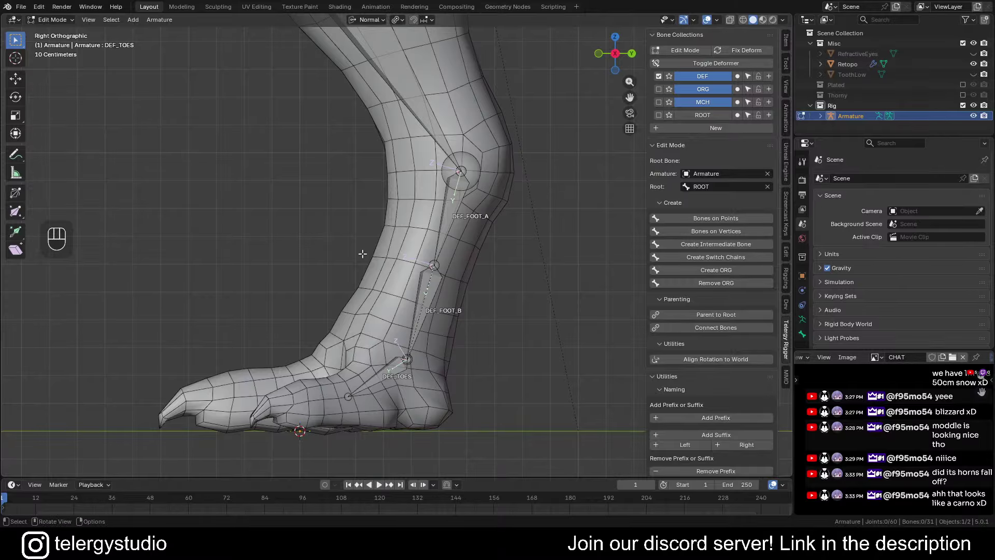
pyautogui.scroll(-5, 447, 197)
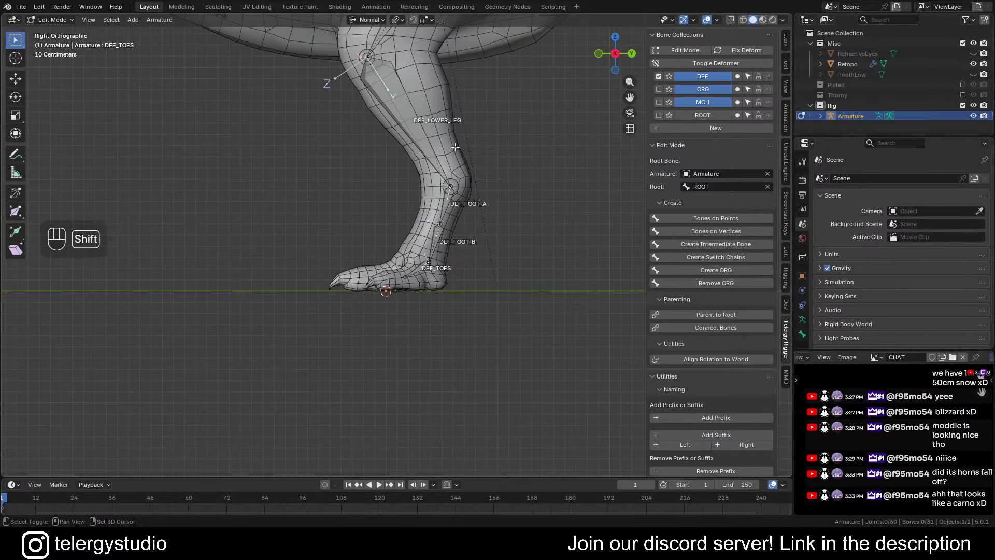
pyautogui.keyDown('shift'); pyautogui.moveTo(446, 197); pyautogui.dragTo(517, 332, button='middle'); pyautogui.keyUp('shift')
pyautogui.keyDown('shift'); pyautogui.moveTo(441, 357); pyautogui.dragTo(459, 317, button='middle'); pyautogui.keyUp('shift')
pyautogui.scroll(2, 459, 326)
pyautogui.moveTo(479, 330)
pyautogui.mouseDown(button='middle')
pyautogui.moveTo(495, 340)
pyautogui.moveTo(478, 344)
pyautogui.mouseUp(button='middle')
pyautogui.scroll(1, 493, 342)
pyautogui.hotkey('alt', 'b')
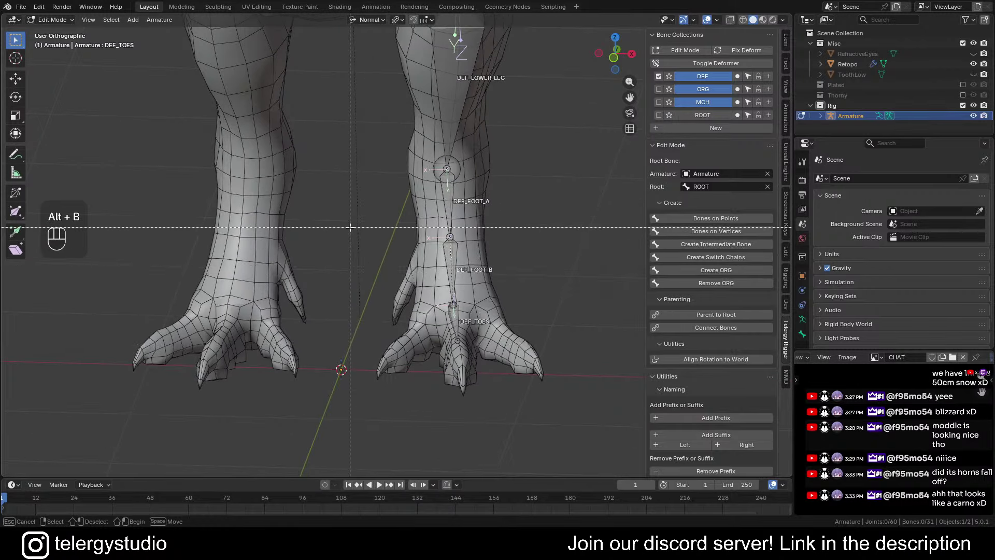
pyautogui.moveTo(350, 221); pyautogui.dragTo(553, 413)
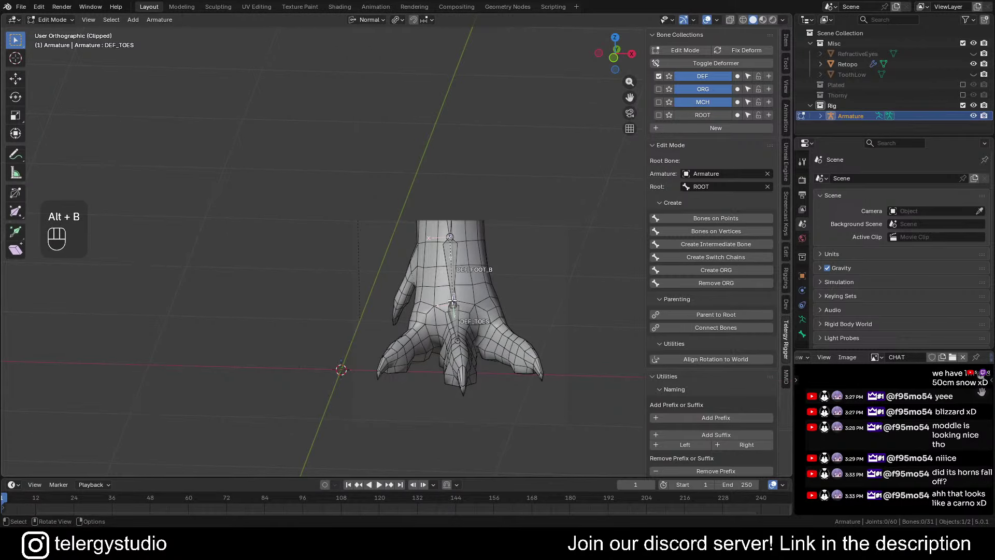
# Examine the isolated foot from several sides and from above to see how the toes relate to the DEF_TOES bone
pyautogui.moveTo(453, 301); pyautogui.dragTo(537, 286, button='middle')
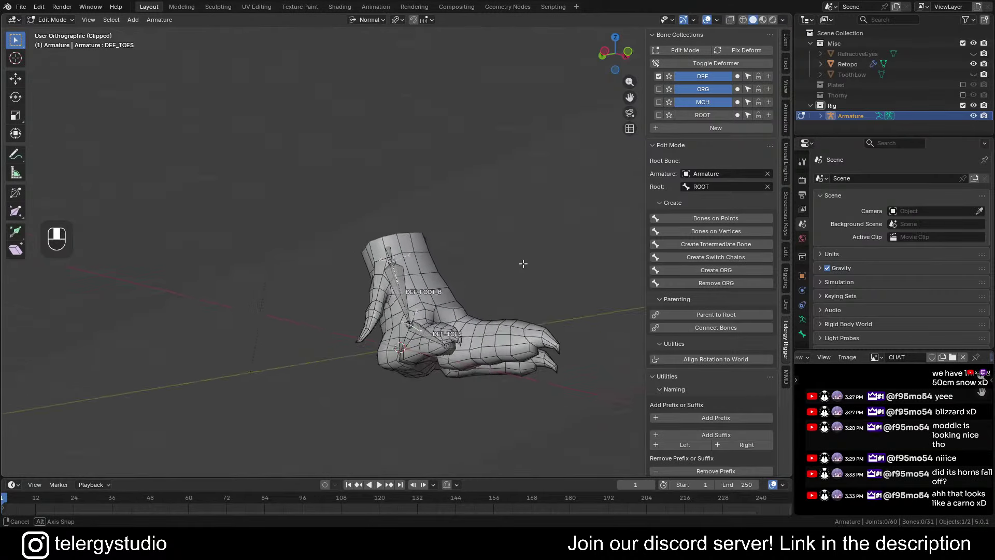
pyautogui.moveTo(510, 245); pyautogui.dragTo(541, 260, button='middle')
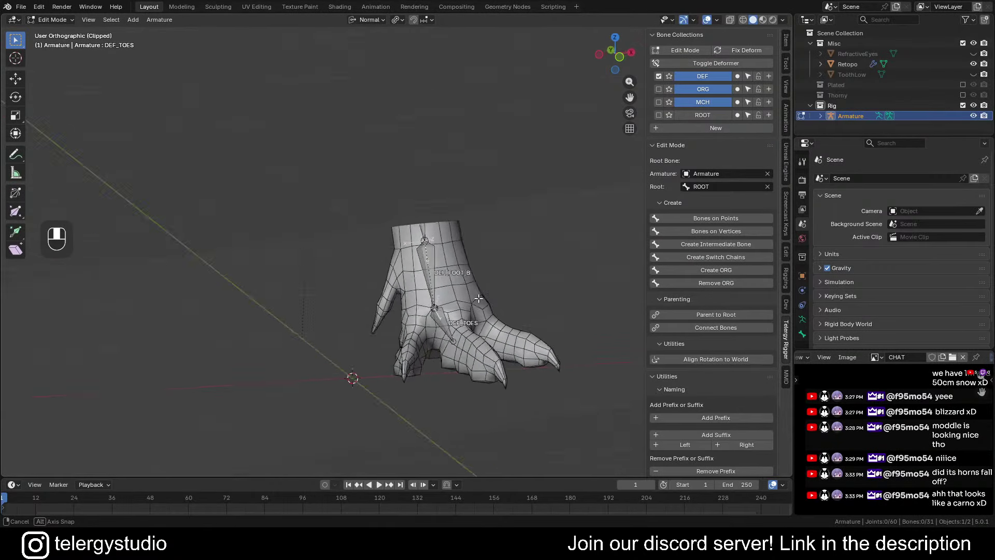
pyautogui.moveTo(465, 359); pyautogui.dragTo(557, 302, button='middle')
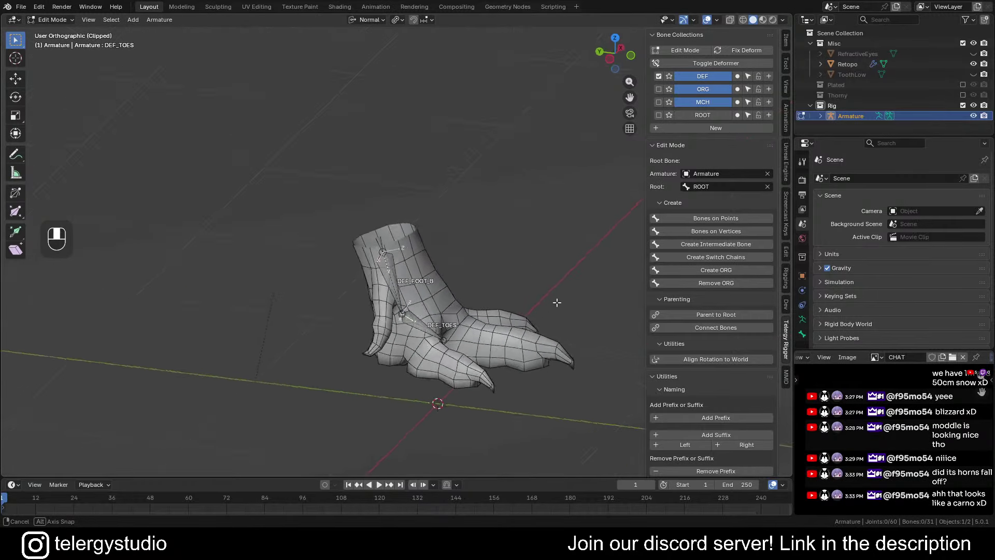
pyautogui.moveTo(573, 232); pyautogui.dragTo(558, 253, button='middle')
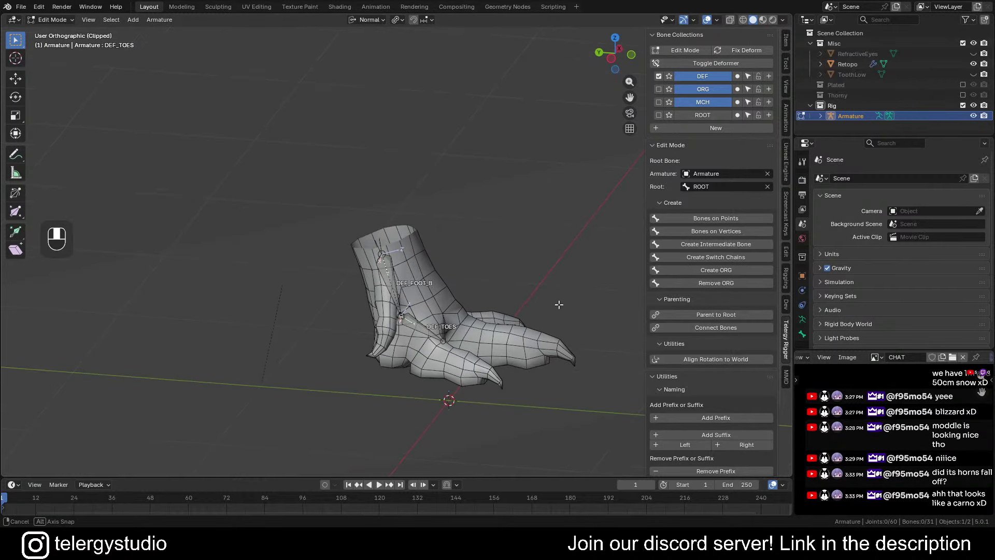
pyautogui.moveTo(553, 288); pyautogui.dragTo(525, 356, button='middle')
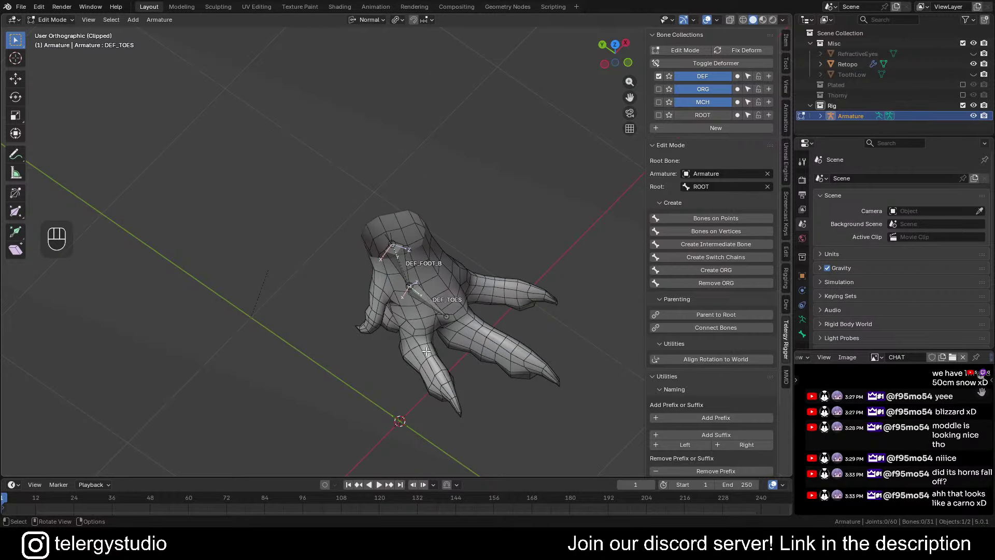
pyautogui.moveTo(449, 357); pyautogui.dragTo(400, 391, button='middle')
pyautogui.scroll(4, 454, 323)
pyautogui.keyDown('shift'); pyautogui.moveTo(505, 322); pyautogui.dragTo(478, 266, button='middle'); pyautogui.keyUp('shift')
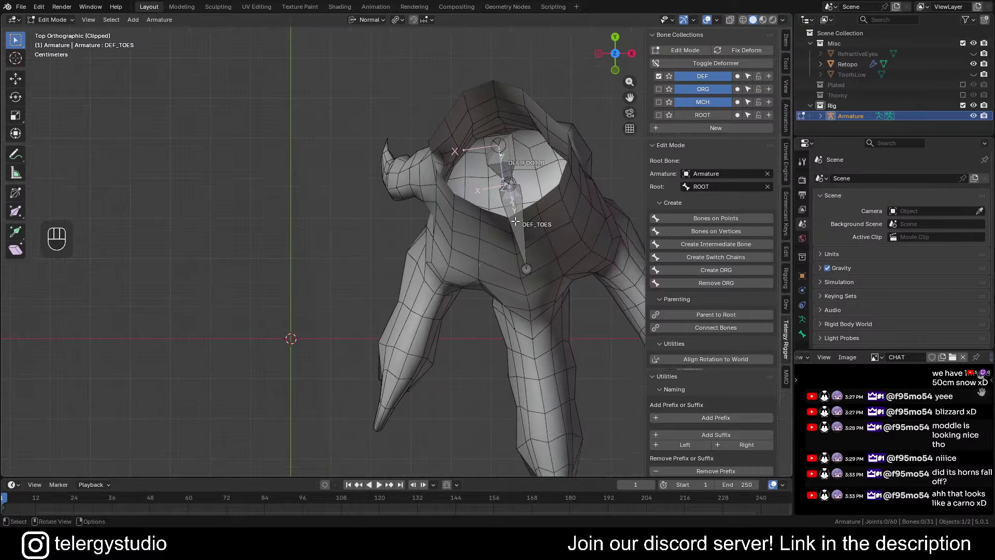
# Select the DEF_TOES bone and enable snapping with Volume as the snap target
pyautogui.click(516, 222)
pyautogui.click(398, 20)
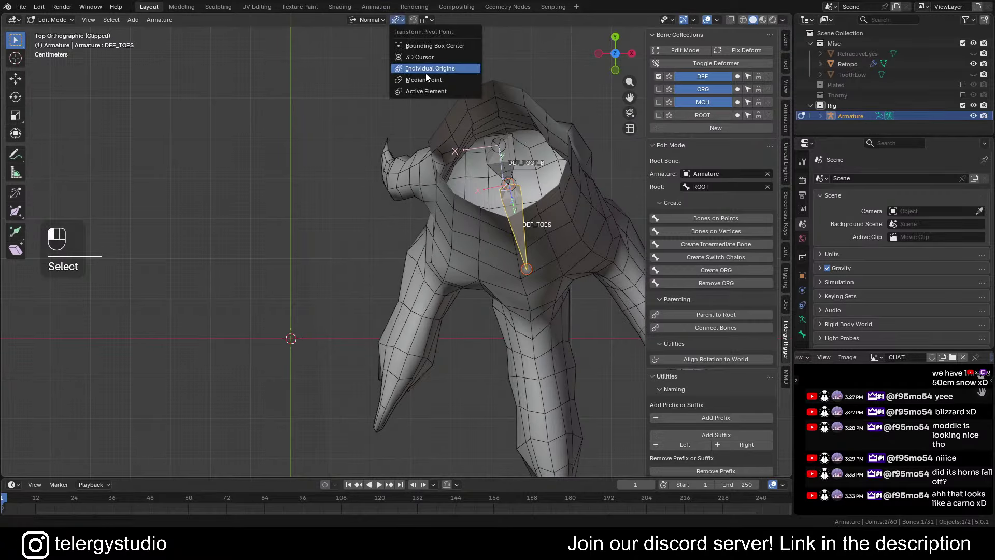
pyautogui.hotkey('shift', 'Tab')
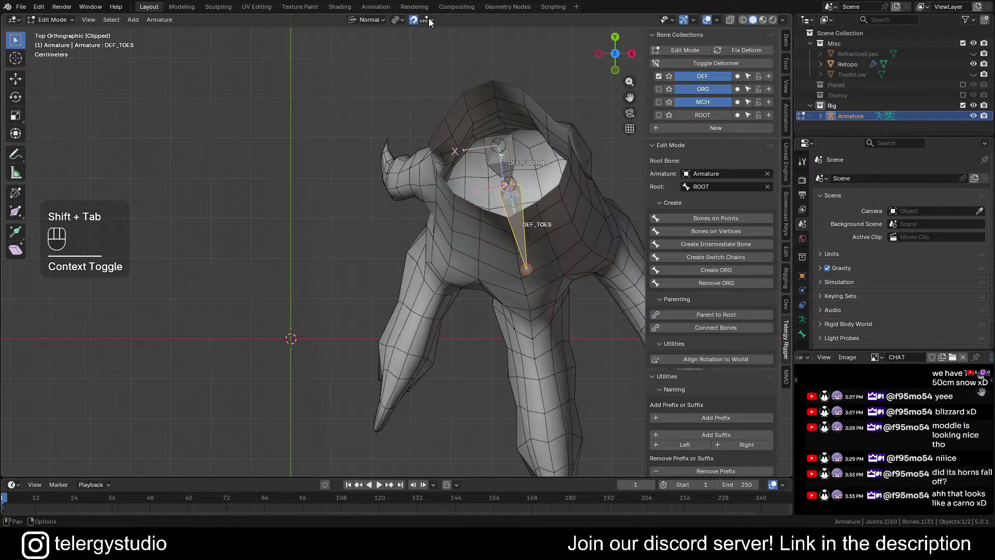
pyautogui.click(428, 20)
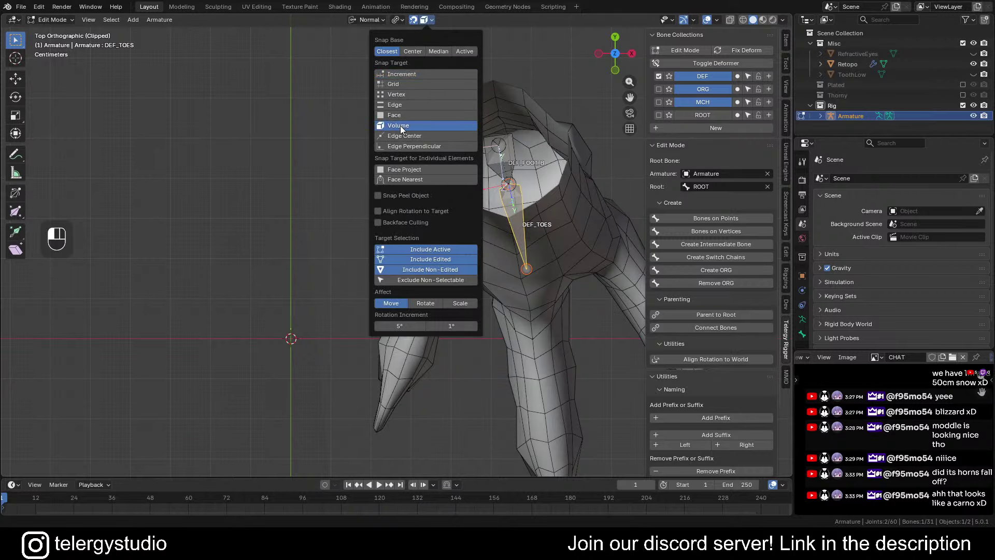
# Duplicate DEF_TOES to the inner toe's base, about -0.125 m in X and -0.127 m in Y, and move its tip about -0.135 m in X
pyautogui.scroll(2, 438, 278)
pyautogui.hotkey('shift', 'd')
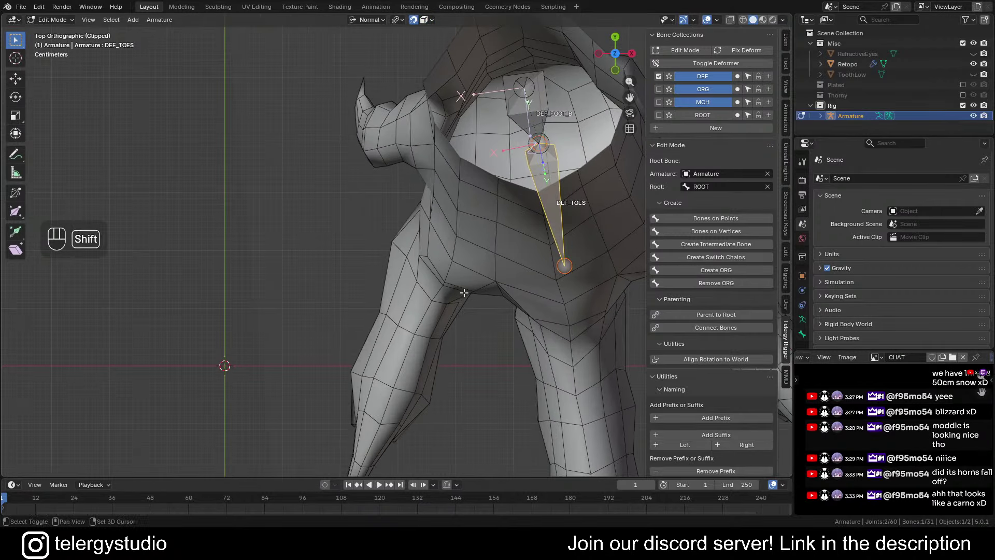
pyautogui.click(468, 219)
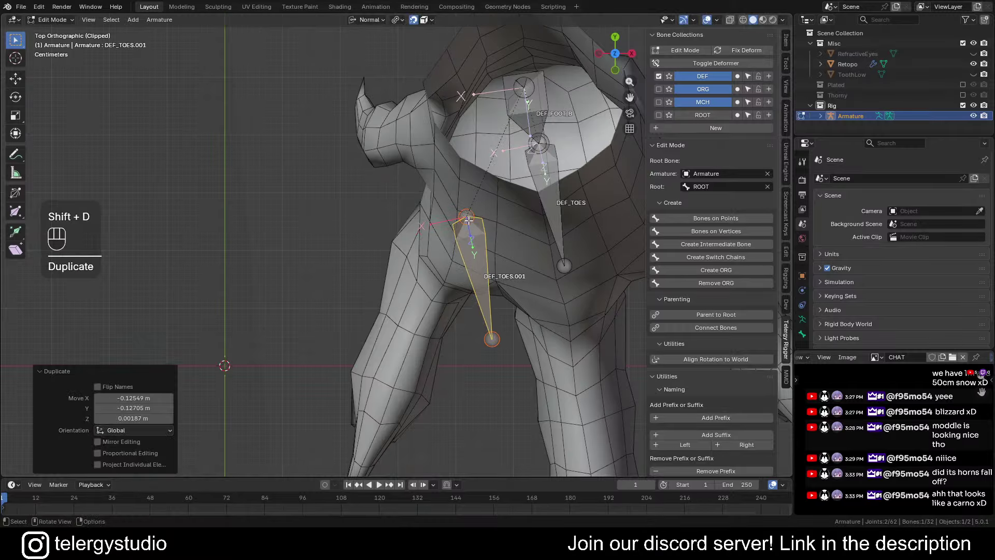
pyautogui.moveTo(493, 355); pyautogui.dragTo(492, 354)
pyautogui.moveTo(461, 314); pyautogui.dragTo(487, 352, button='middle')
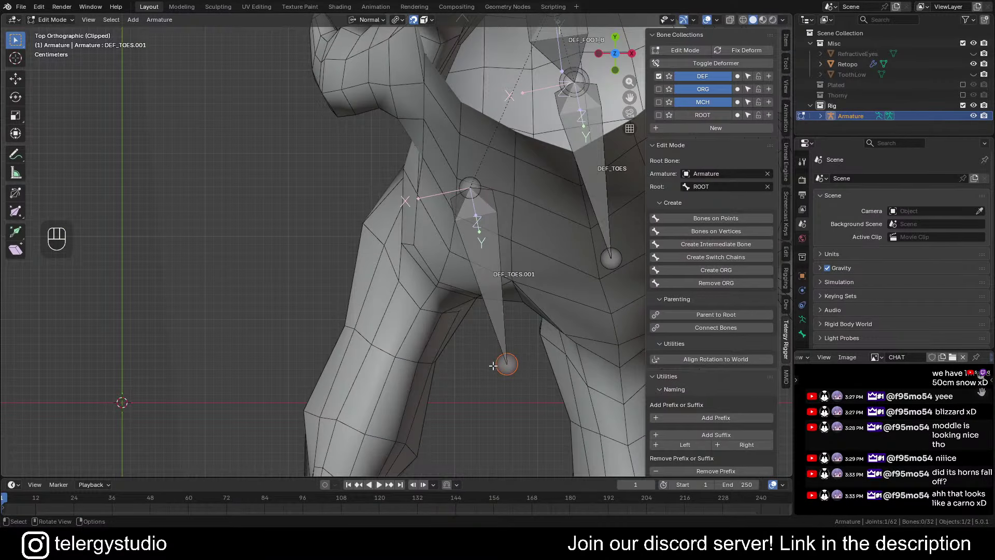
pyautogui.press('g')
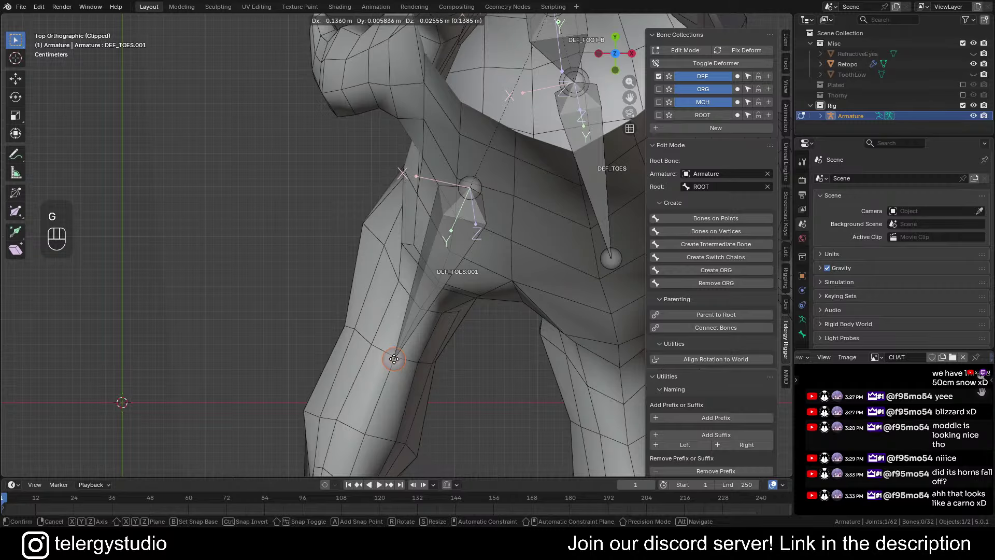
pyautogui.click(394, 359)
# Extrude a second inner toe bone to the claw tip, about -0.11 m in X, -0.275 m in Y and -0.054 m in Z
pyautogui.scroll(-2, 394, 358)
pyautogui.keyDown('shift'); pyautogui.moveTo(394, 359); pyautogui.dragTo(434, 242, button='middle'); pyautogui.keyUp('shift')
pyautogui.press('e')
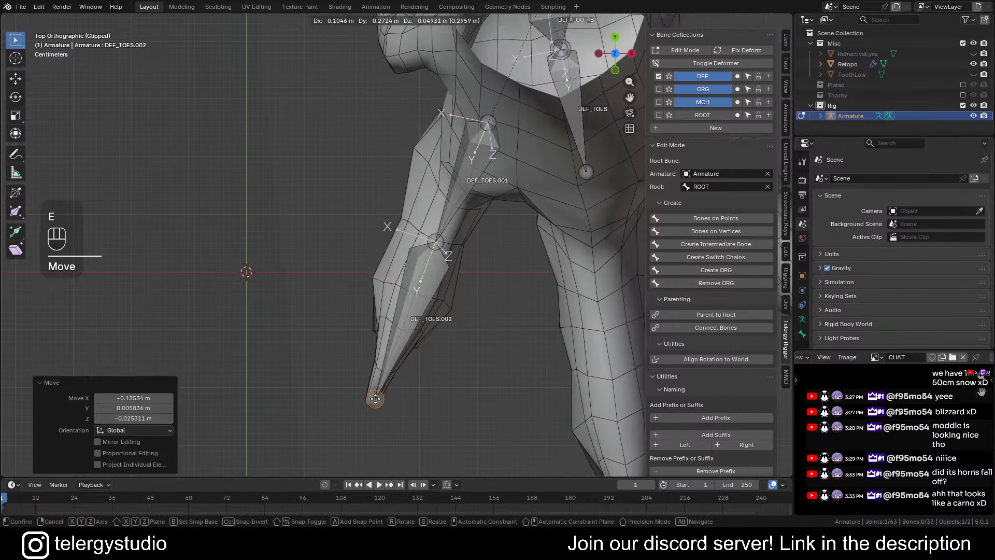
pyautogui.click(371, 400)
# Recalculate the roll of the two inner toe bones to the Global +Z Axis
pyautogui.scroll(-3, 372, 399)
pyautogui.keyDown('shift'); pyautogui.moveTo(371, 400); pyautogui.dragTo(396, 308, button='middle'); pyautogui.keyUp('shift')
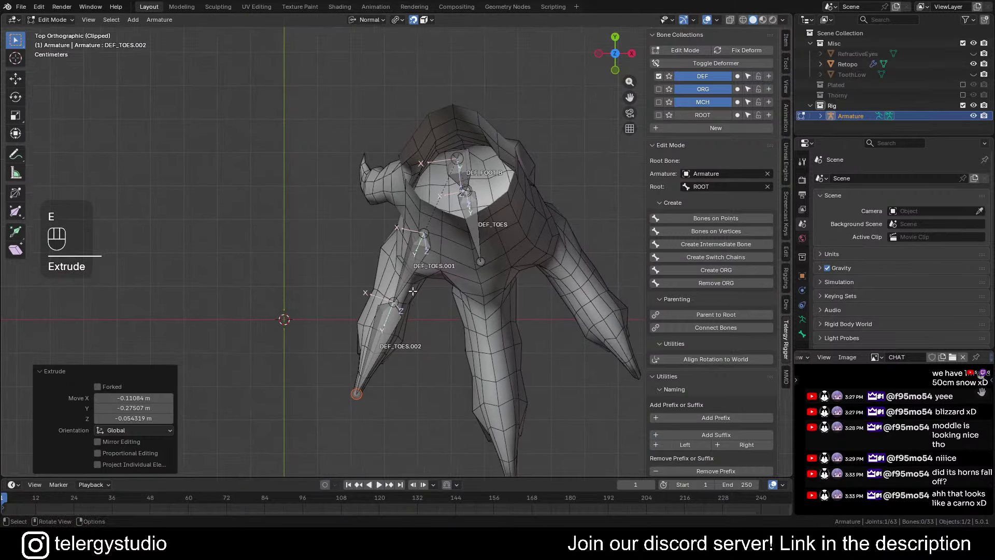
pyautogui.click(397, 308)
pyautogui.keyDown('shift'); pyautogui.click(358, 391); pyautogui.keyUp('shift')
pyautogui.hotkey('shift', 'n')
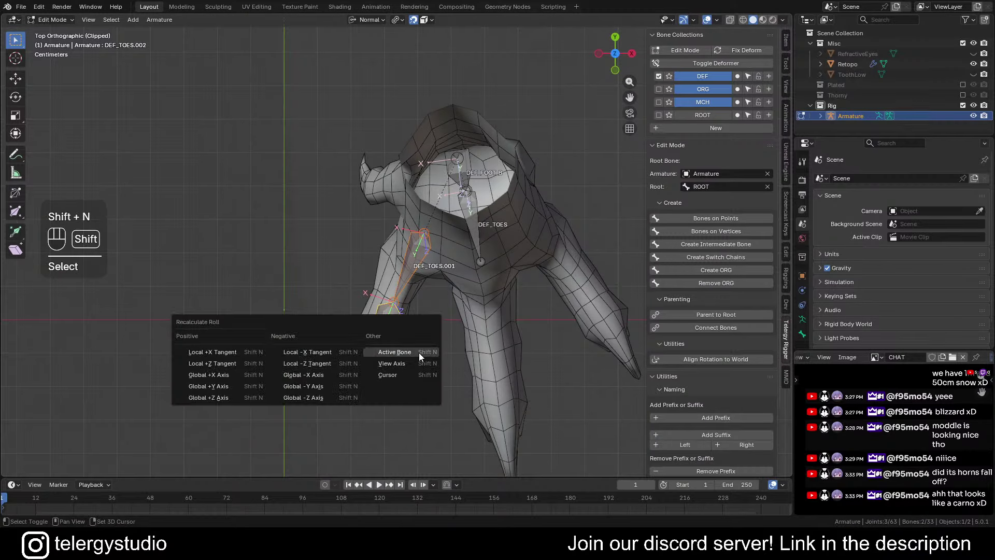
pyautogui.click(246, 402)
# Parent the inner toe's base bone to DEF_TOES with Keep Offset
pyautogui.scroll(2, 480, 282)
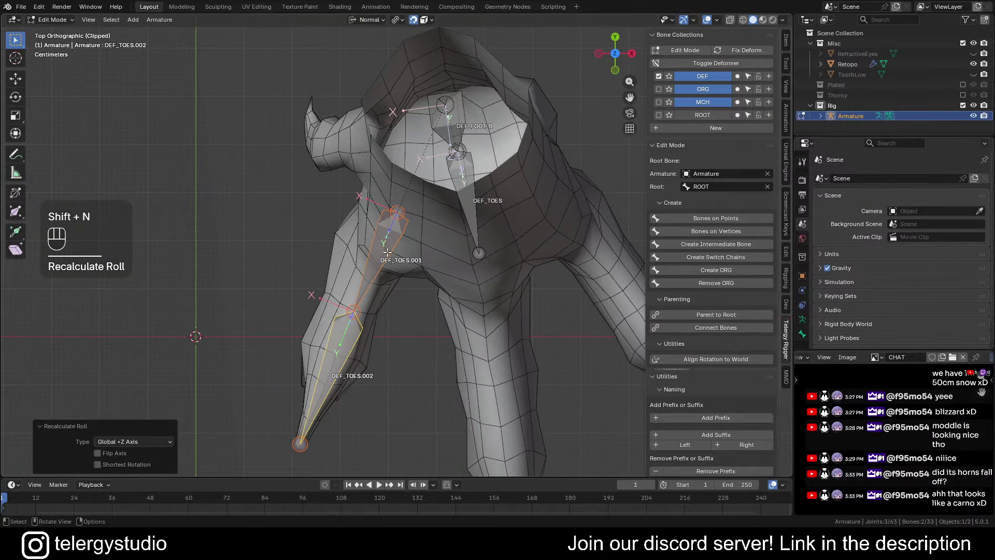
pyautogui.click(387, 252)
pyautogui.keyDown('shift'); pyautogui.click(484, 225); pyautogui.keyUp('shift')
pyautogui.hotkey('ctrl', 'p')
pyautogui.click(440, 275)
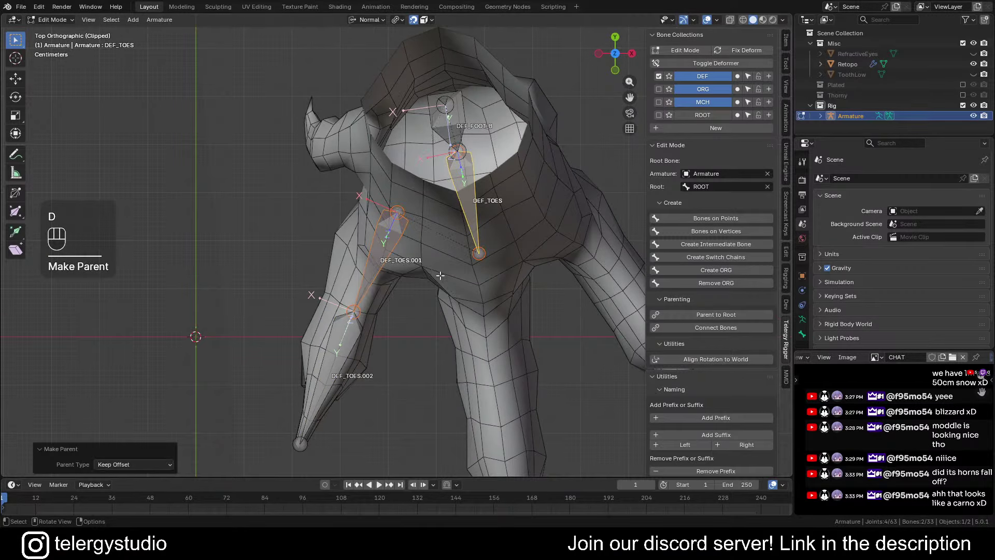
# Duplicate the inner toe's base bone to the middle toe's base and move its tip about 0.122 m in X and -0.05 m in Y
pyautogui.scroll(-3, 441, 292)
pyautogui.click(382, 263)
pyautogui.scroll(3, 394, 273)
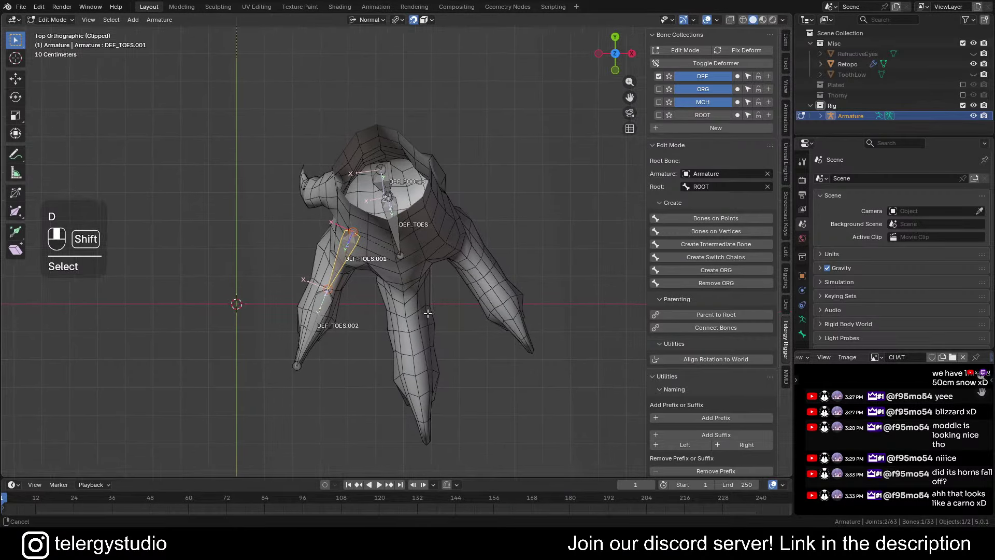
pyautogui.hotkey('shift', 'd')
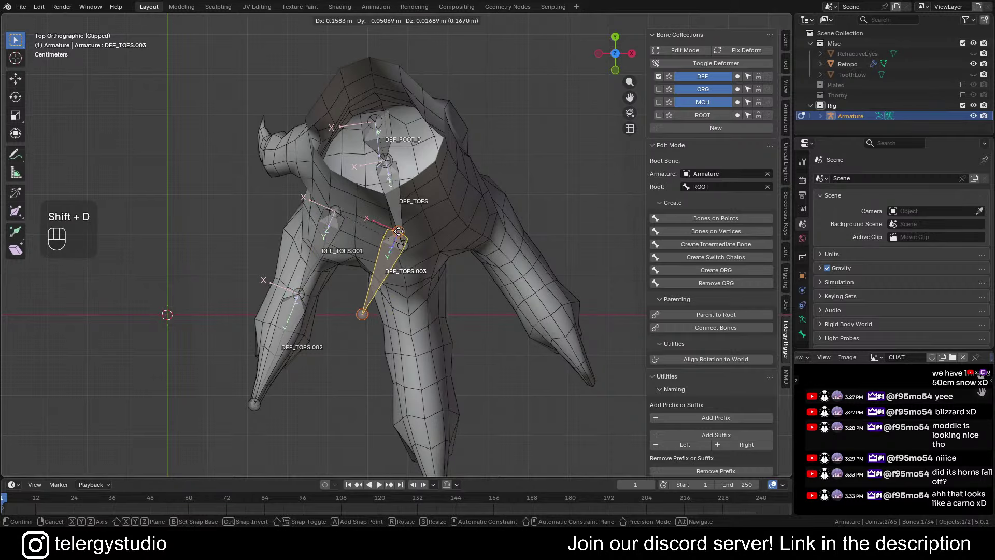
pyautogui.click(398, 232)
pyautogui.click(400, 325)
pyautogui.press('g')
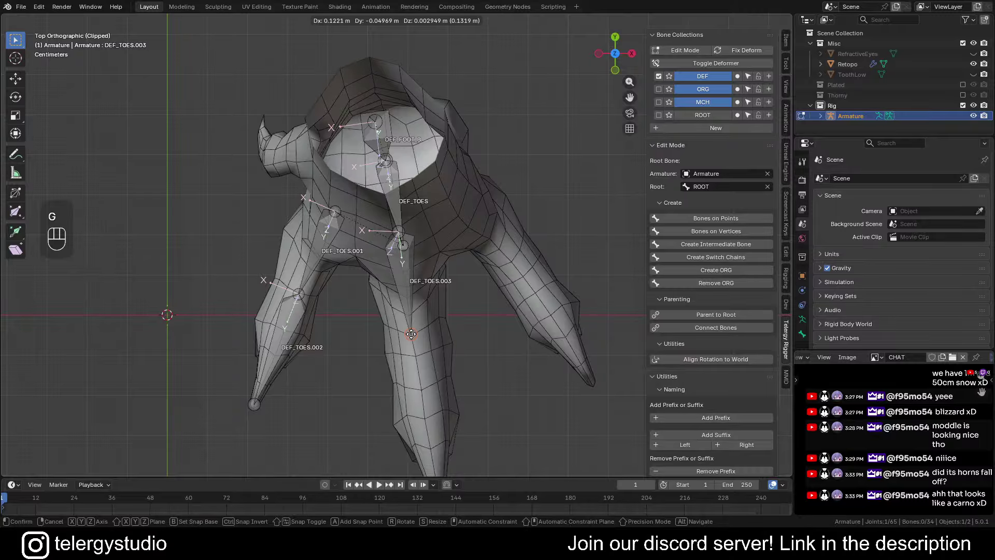
pyautogui.click(411, 334)
# Extrude two more bones along the middle toe, about -0.142 m and then -0.304 m in Y, ending at the claw tip
pyautogui.keyDown('shift'); pyautogui.moveTo(415, 373); pyautogui.dragTo(412, 334, button='middle'); pyautogui.keyUp('shift')
pyautogui.press('e')
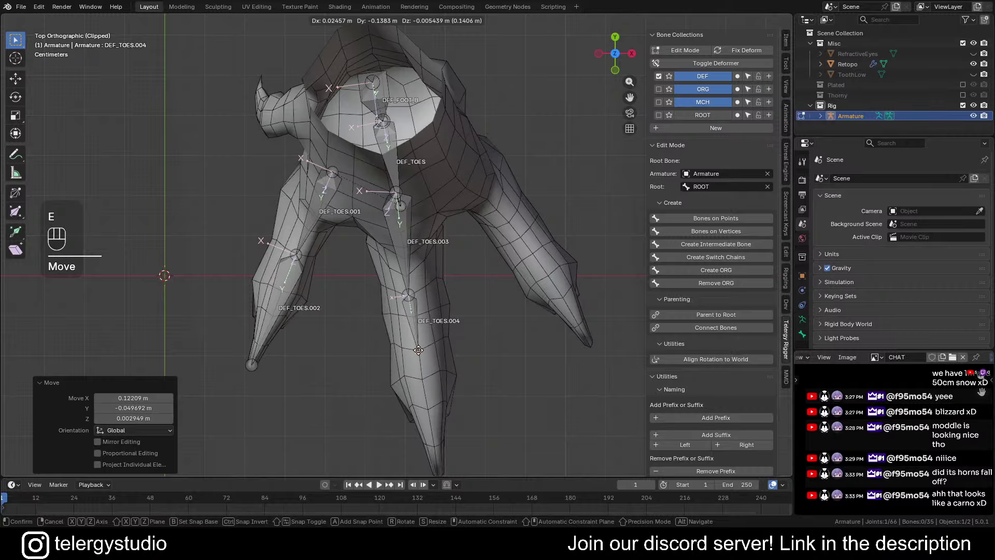
pyautogui.click(418, 351)
pyautogui.press('e')
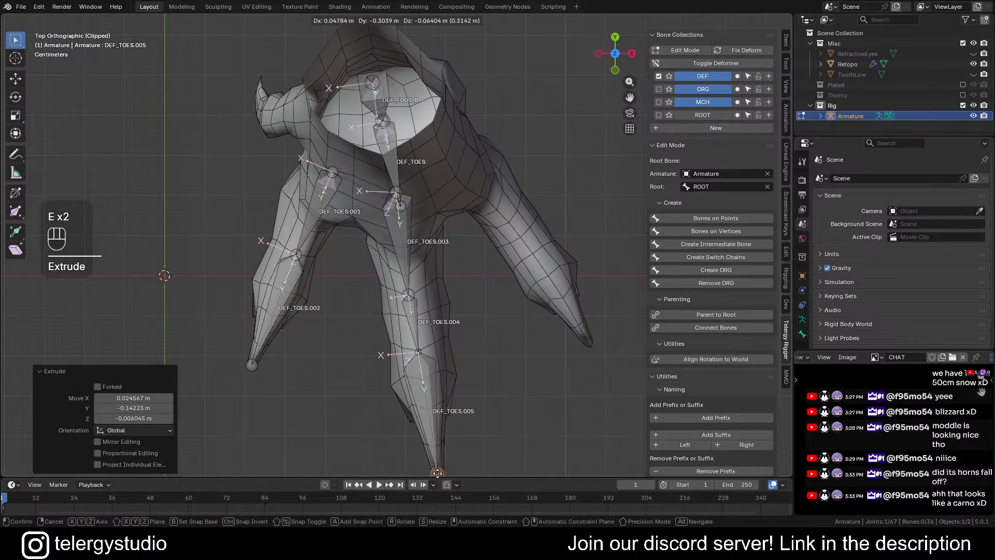
pyautogui.click(438, 472)
# Recalculate the roll of the three middle toe bones to the Global +Z Axis
pyautogui.scroll(-2, 434, 379)
pyautogui.scroll(2, 435, 378)
pyautogui.click(407, 309)
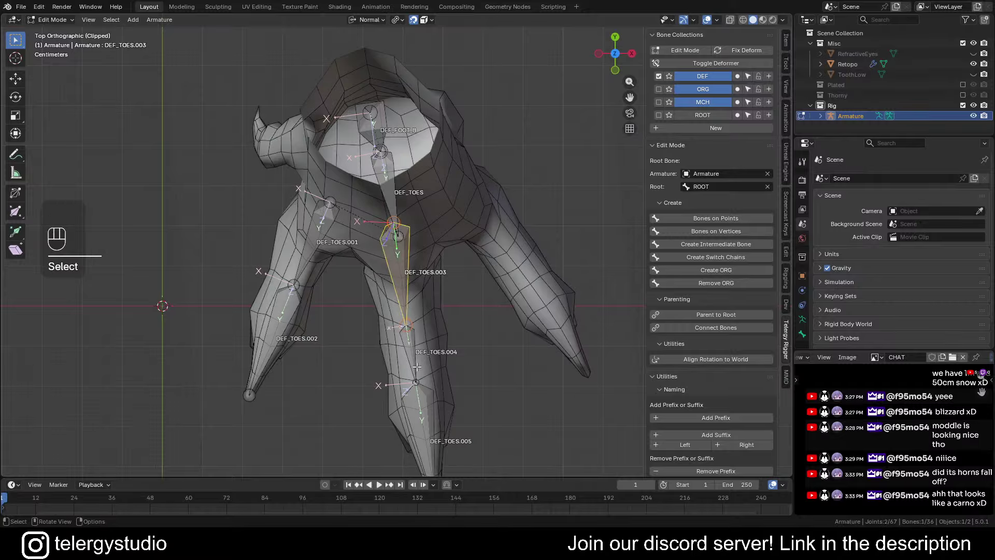
pyautogui.keyDown('shift'); pyautogui.click(417, 367); pyautogui.keyUp('shift')
pyautogui.hotkey('shift', 'n')
pyautogui.click(438, 369)
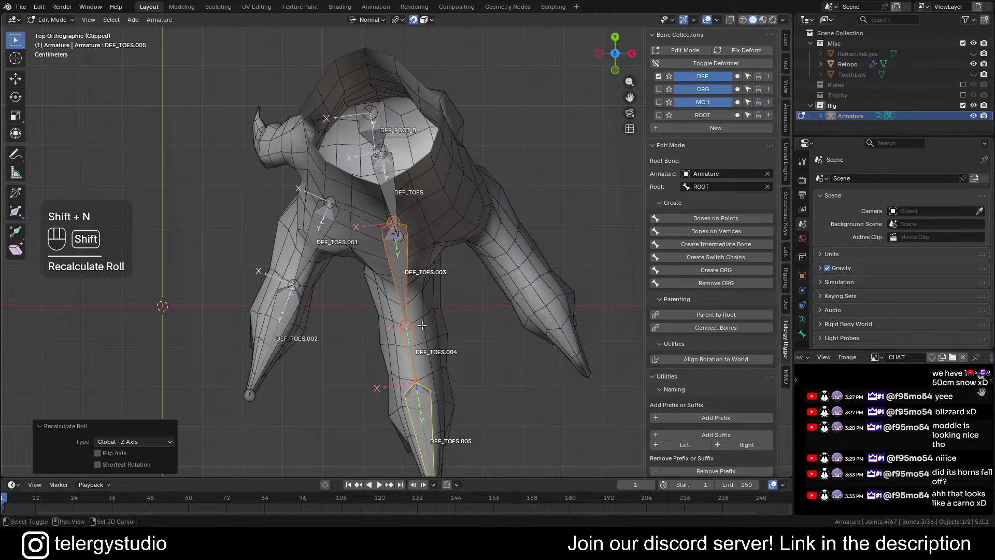
# Try to parent the middle toe's base bone to DEF_TOES with an offset
pyautogui.keyDown('shift'); pyautogui.moveTo(437, 311); pyautogui.dragTo(434, 311, button='middle'); pyautogui.keyUp('shift')
pyautogui.click(397, 261)
pyautogui.keyDown('shift'); pyautogui.click(398, 194); pyautogui.keyUp('shift')
pyautogui.press('d')
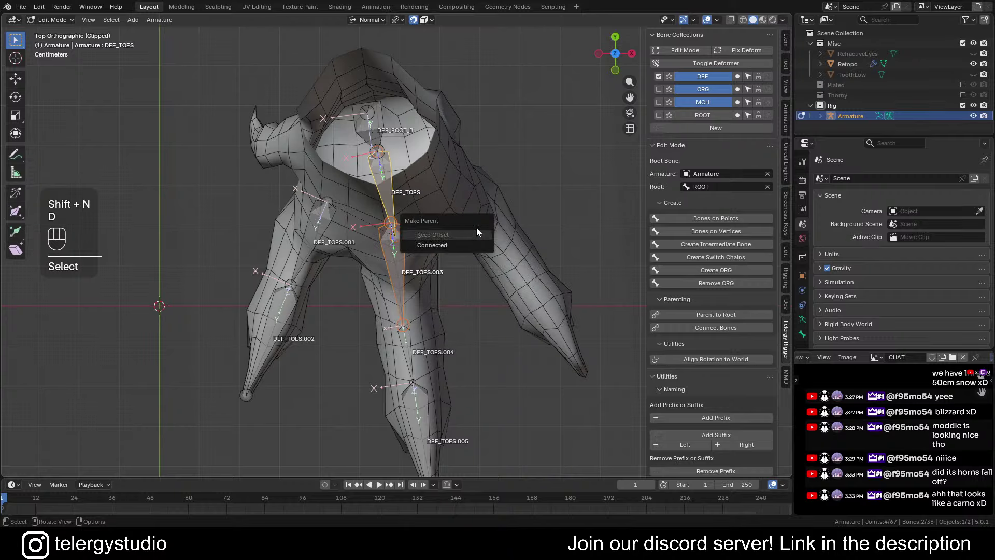
# Duplicate the middle toe's base bone to the outer toe's base and move its tip about 0.091 m in X and 0.118 m in Y
pyautogui.moveTo(448, 262); pyautogui.dragTo(340, 265, button='middle')
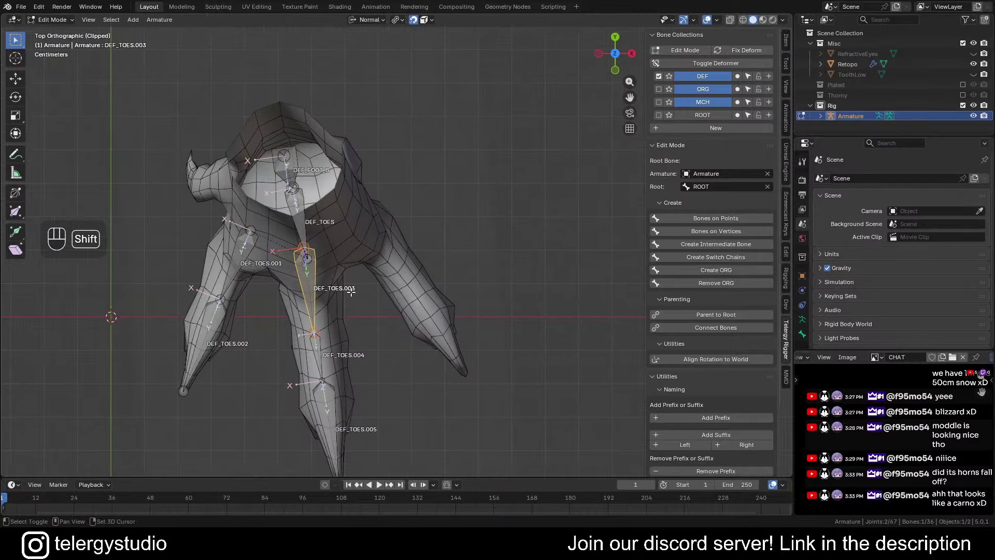
pyautogui.scroll(2, 329, 316)
pyautogui.moveTo(449, 285)
pyautogui.mouseDown(button='middle')
pyautogui.moveTo(349, 173)
pyautogui.moveTo(296, 172)
pyautogui.moveTo(405, 273)
pyautogui.moveTo(433, 277)
pyautogui.mouseUp(button='middle')
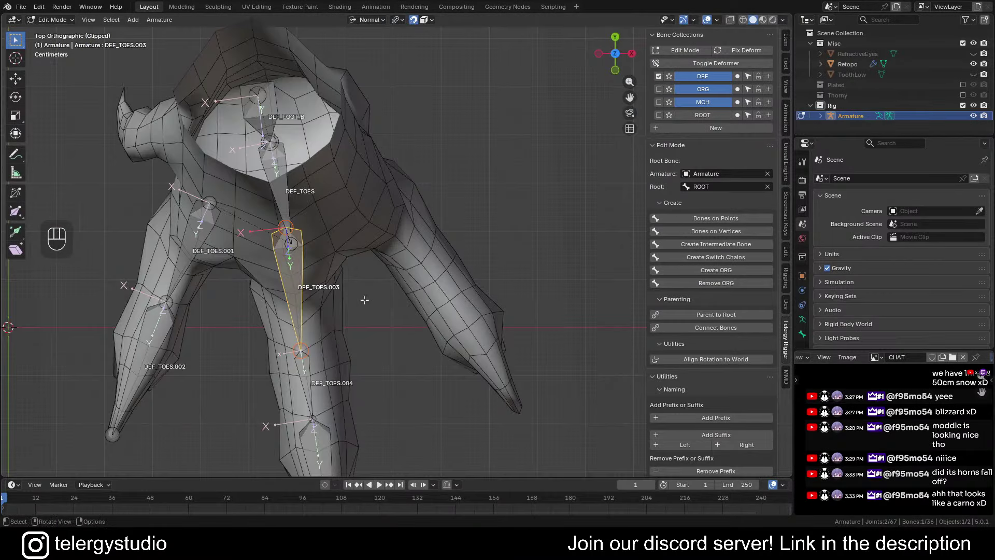
pyautogui.scroll(1, 364, 300)
pyautogui.keyDown('shift'); pyautogui.scroll(2, 364, 299); pyautogui.keyUp('shift')
pyautogui.hotkey('shift', 'd')
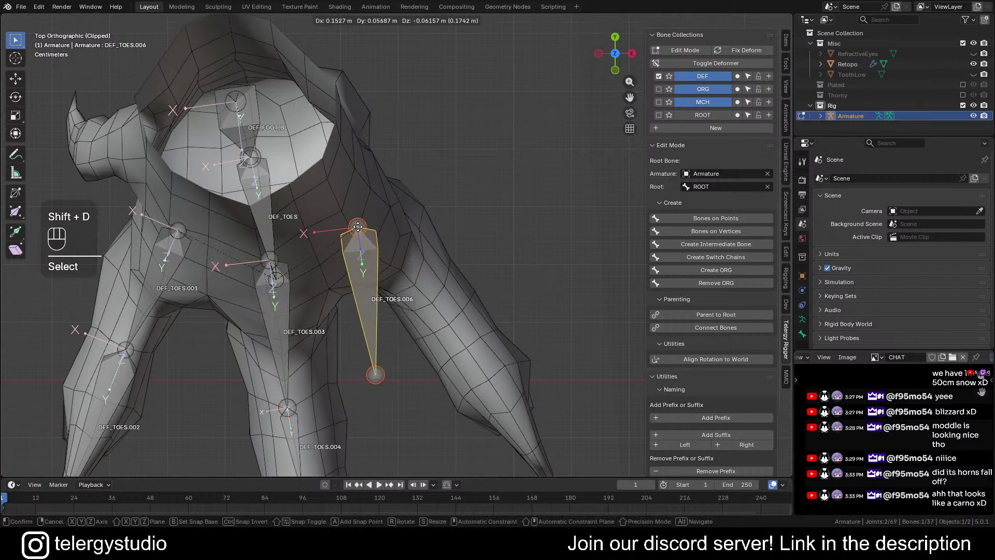
pyautogui.click(360, 224)
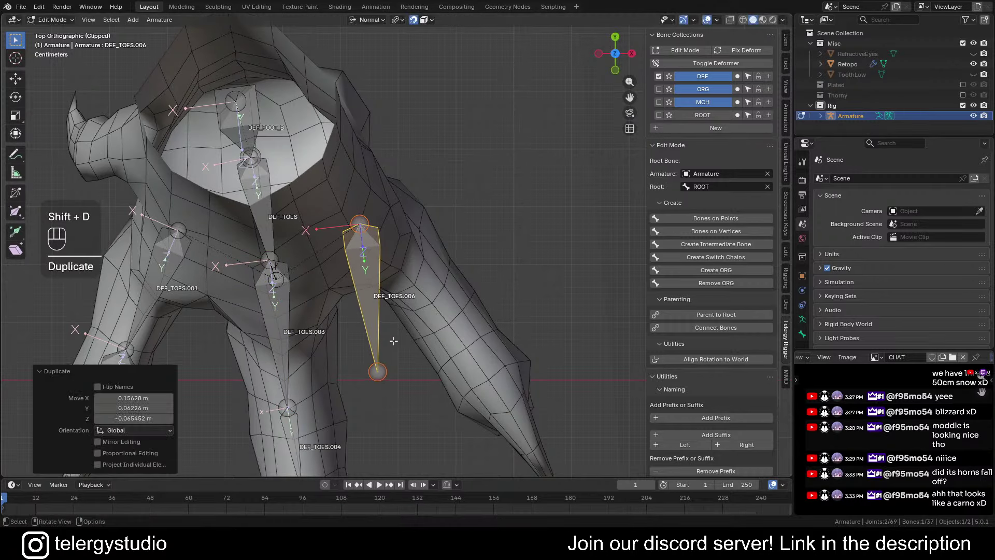
pyautogui.click(378, 370)
pyautogui.press('g')
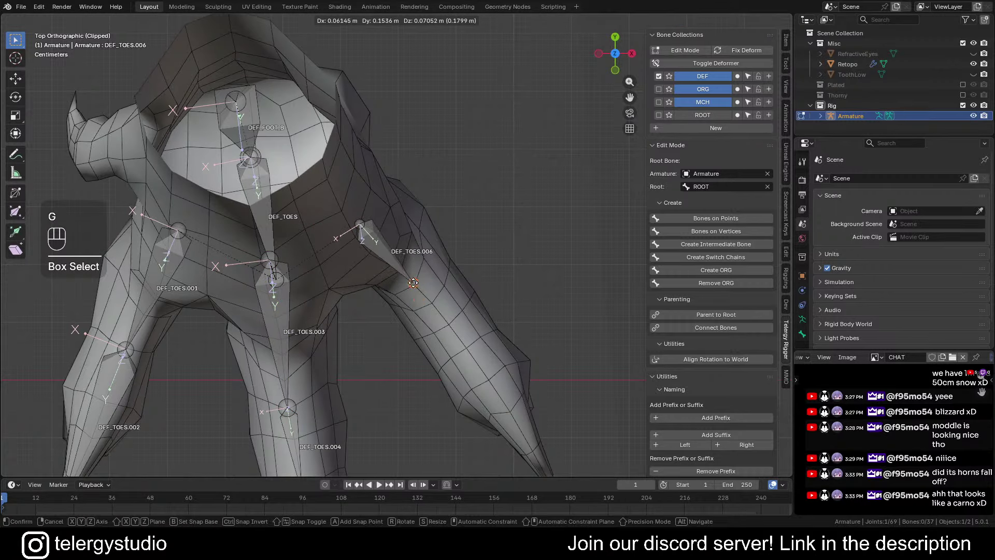
pyautogui.click(431, 303)
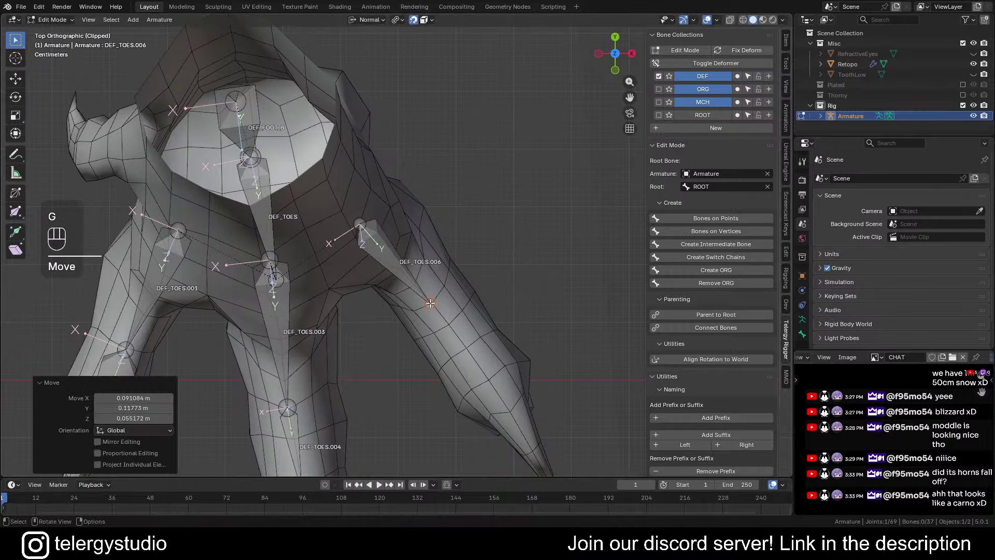
# Extrude two more bones along the outer toe, about -0.084 m and then -0.22 m in Y, ending at the claw tip
pyautogui.keyDown('shift'); pyautogui.moveTo(430, 303); pyautogui.dragTo(374, 249, button='middle'); pyautogui.keyUp('shift')
pyautogui.press('e')
pyautogui.click(411, 297)
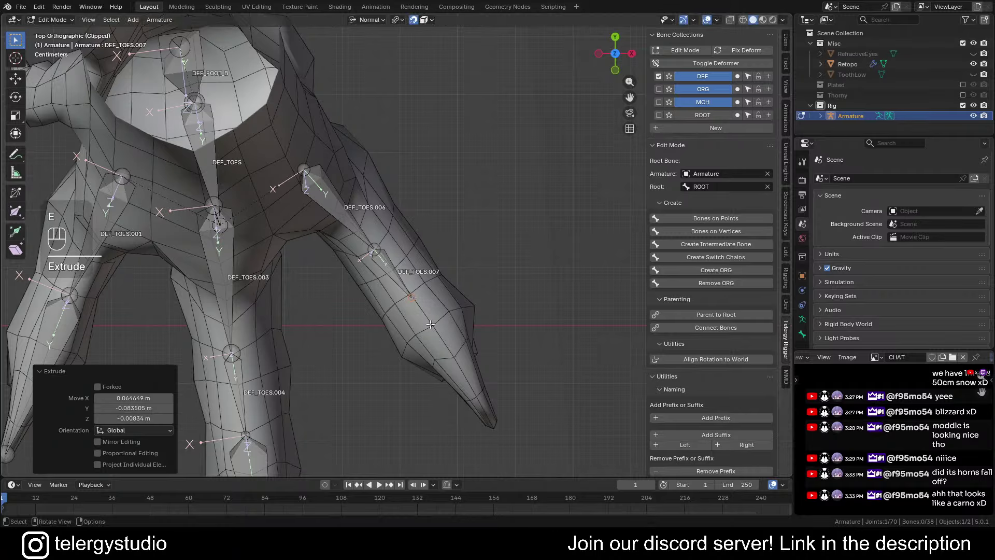
pyautogui.keyDown('shift'); pyautogui.moveTo(411, 297); pyautogui.dragTo(374, 247, button='middle'); pyautogui.keyUp('shift')
pyautogui.press('e')
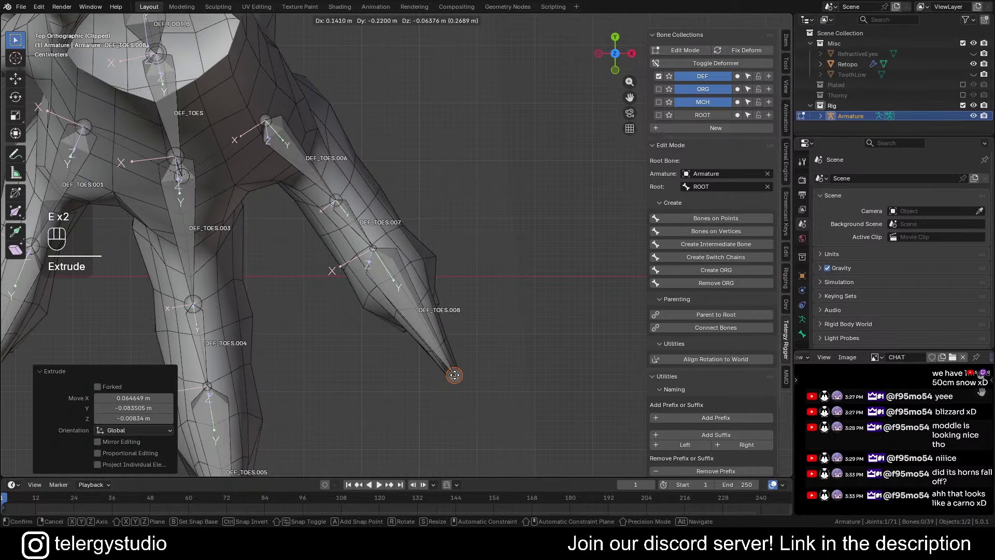
pyautogui.click(455, 375)
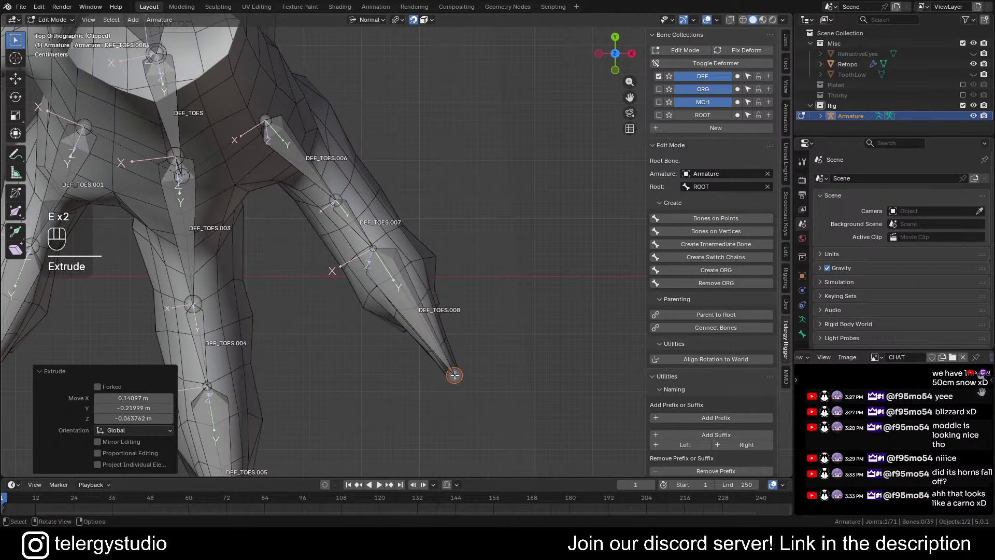
# Move the base joint of the outer toe's first bone about 0.008 m in Y
pyautogui.click(263, 120)
pyautogui.press('g')
pyautogui.click(266, 115)
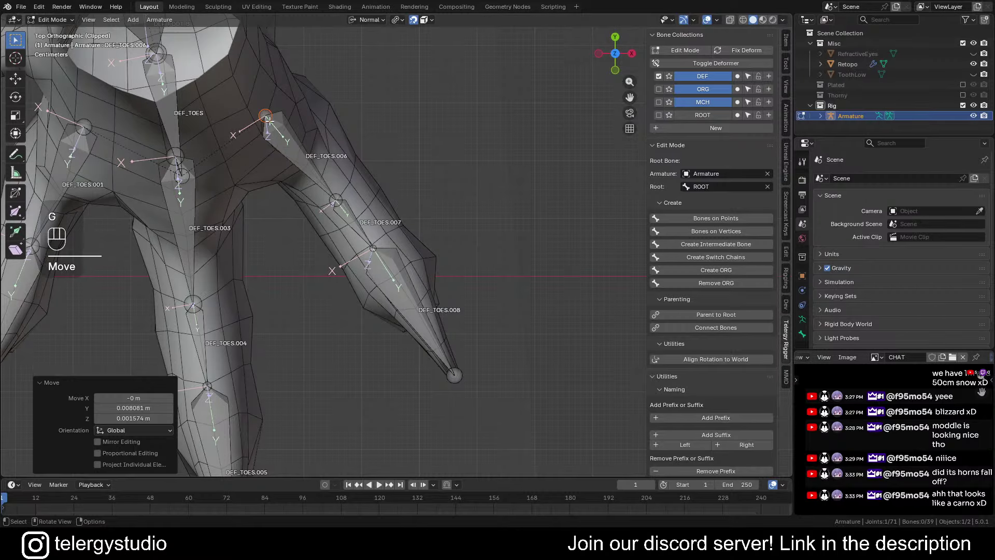
# Recalculate the roll of the three outer toe bones to the Global +Z Axis
pyautogui.scroll(-2, 304, 141)
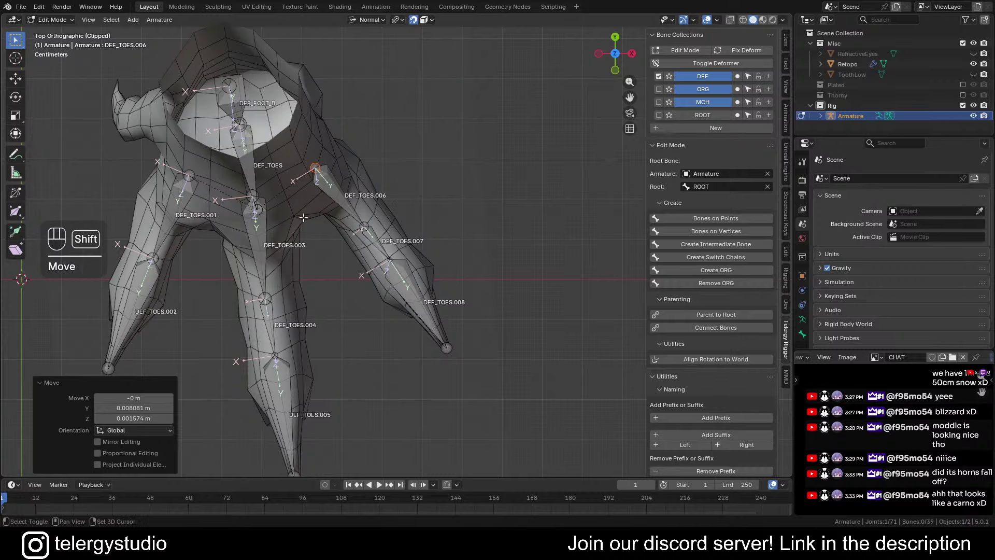
pyautogui.keyDown('shift'); pyautogui.moveTo(245, 173); pyautogui.dragTo(422, 178, button='middle'); pyautogui.keyUp('shift')
pyautogui.scroll(2, 331, 158)
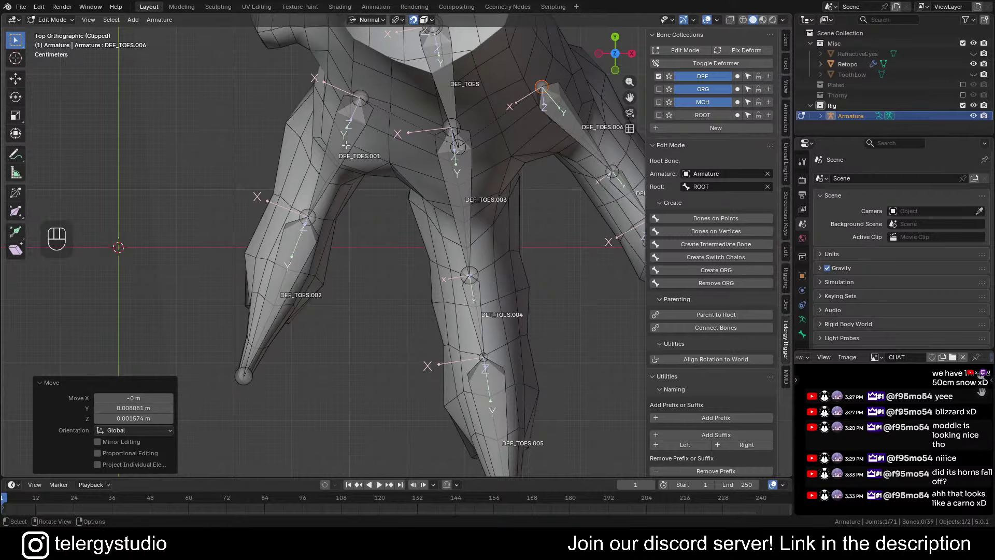
pyautogui.click(345, 145)
pyautogui.scroll(-2, 346, 145)
pyautogui.keyDown('shift'); pyautogui.click(289, 205); pyautogui.keyUp('shift')
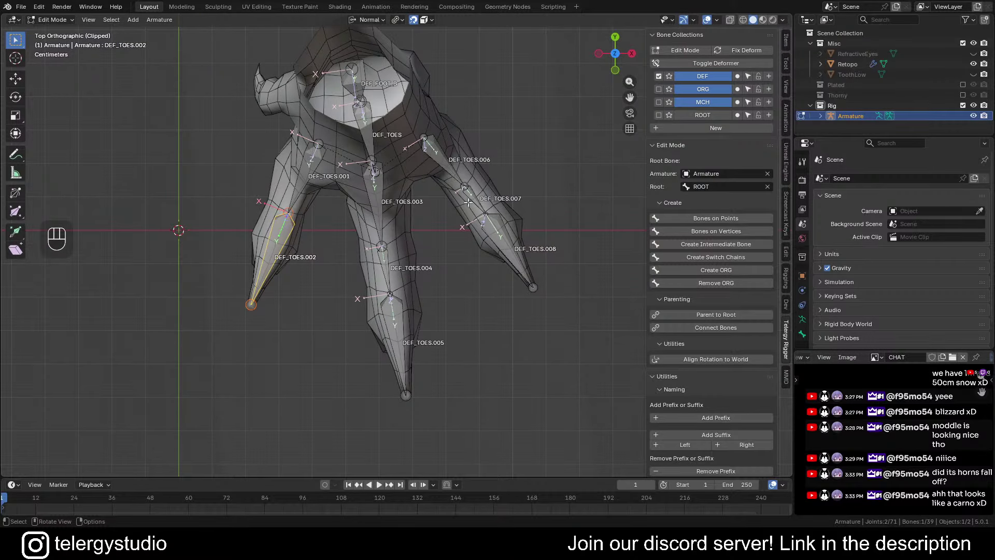
pyautogui.scroll(3, 517, 241)
pyautogui.click(453, 180)
pyautogui.keyDown('shift'); pyautogui.click(534, 271); pyautogui.keyUp('shift')
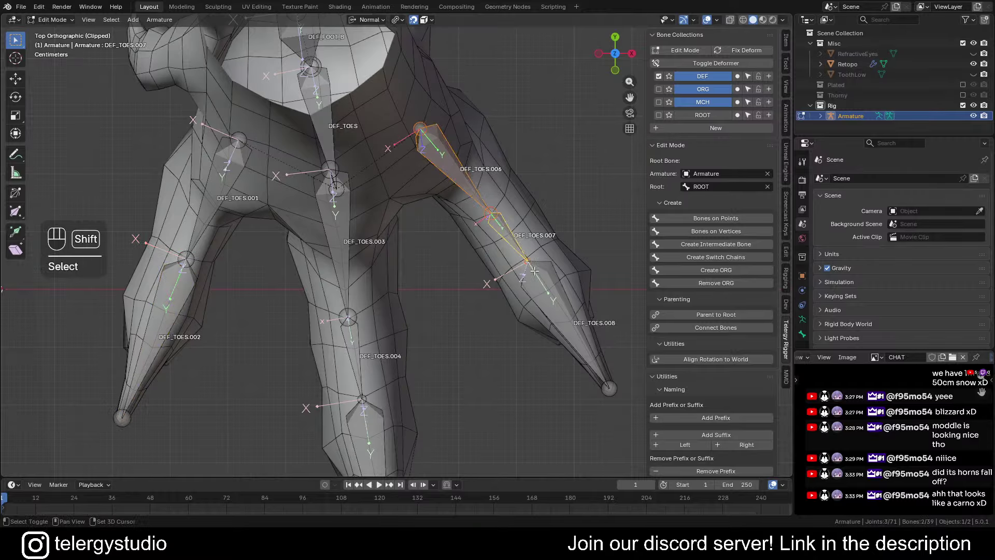
pyautogui.hotkey('shift', 'n')
pyautogui.click(551, 290)
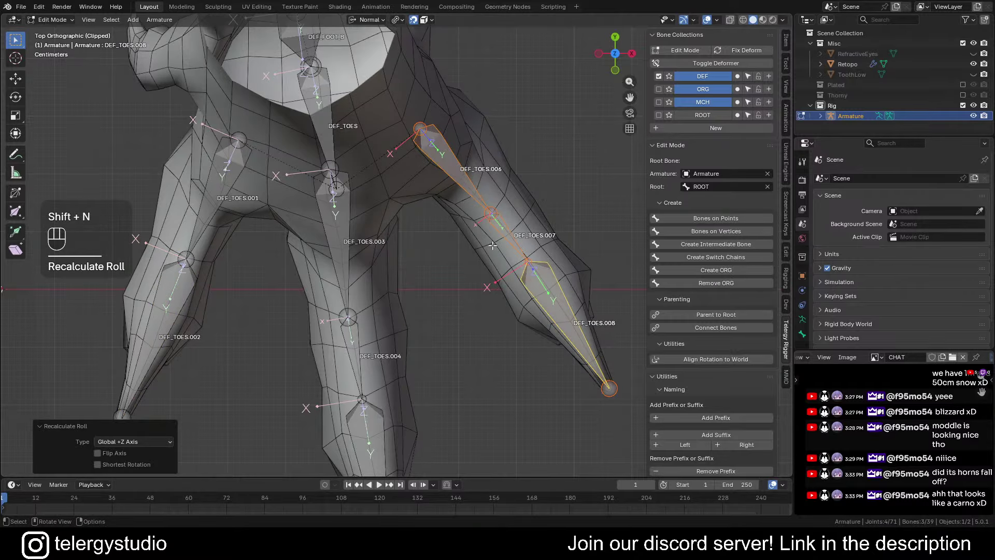
# Duplicate the inner toe's base bone to the base of the raised rear toe, about -0.05 m in X, 0.151 m in Y and 0.223 m in Z
pyautogui.click(453, 162)
pyautogui.scroll(-4, 453, 162)
pyautogui.moveTo(453, 163); pyautogui.dragTo(577, 182, button='middle')
pyautogui.scroll(3, 467, 259)
pyautogui.click(541, 254)
pyautogui.hotkey('shift', 'd')
pyautogui.click(527, 207)
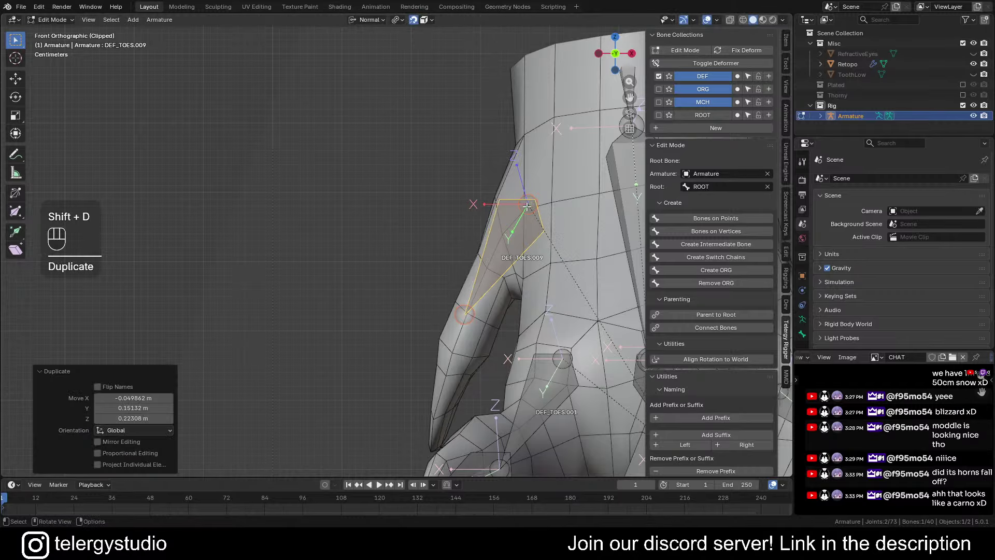
# Move the duplicated bone's tip about 0.193 m in Y to the rear toe's joint, then adjust it about 0.008 m in X
pyautogui.moveTo(456, 281); pyautogui.dragTo(485, 331)
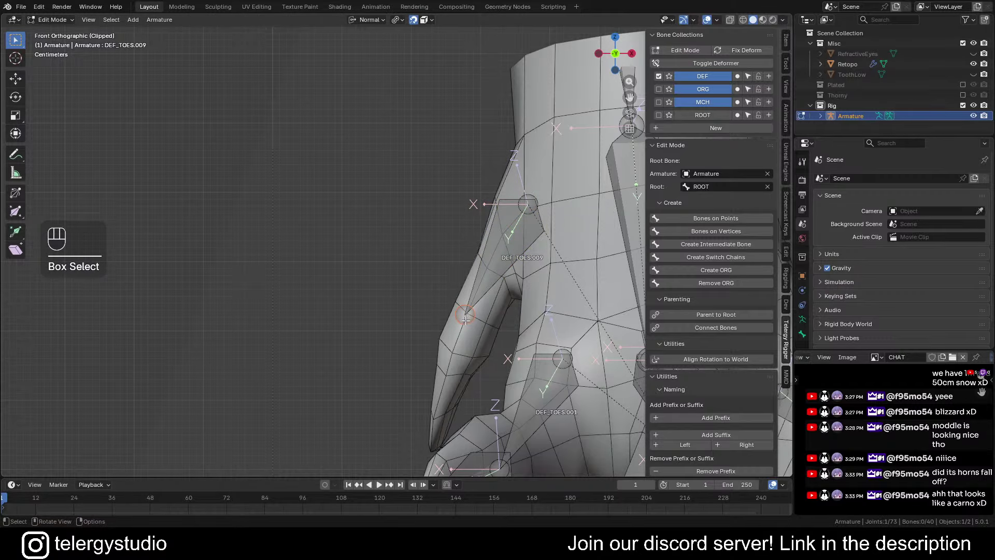
pyautogui.press('g')
pyautogui.click(471, 315)
pyautogui.scroll(4, 470, 316)
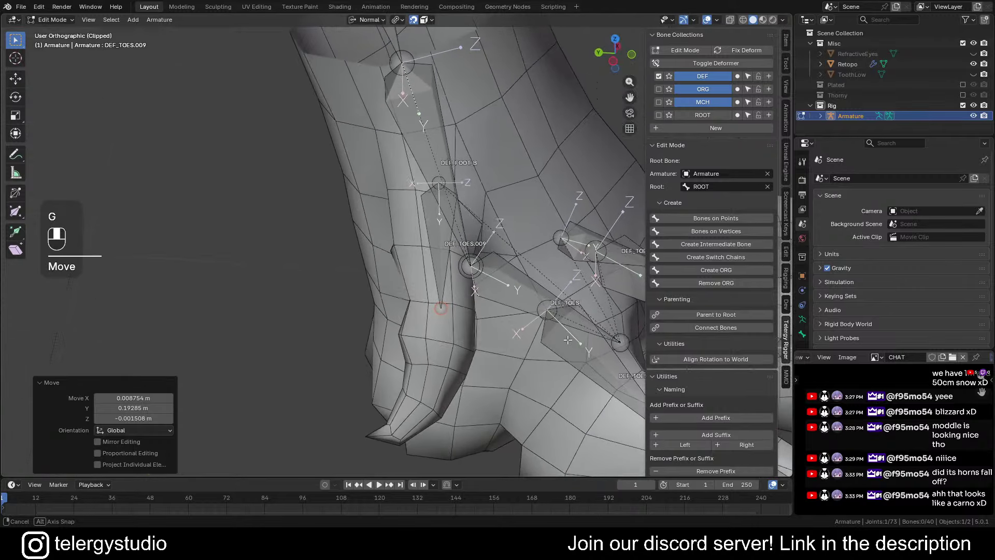
pyautogui.moveTo(469, 317); pyautogui.dragTo(431, 311, button='middle')
pyautogui.press('g')
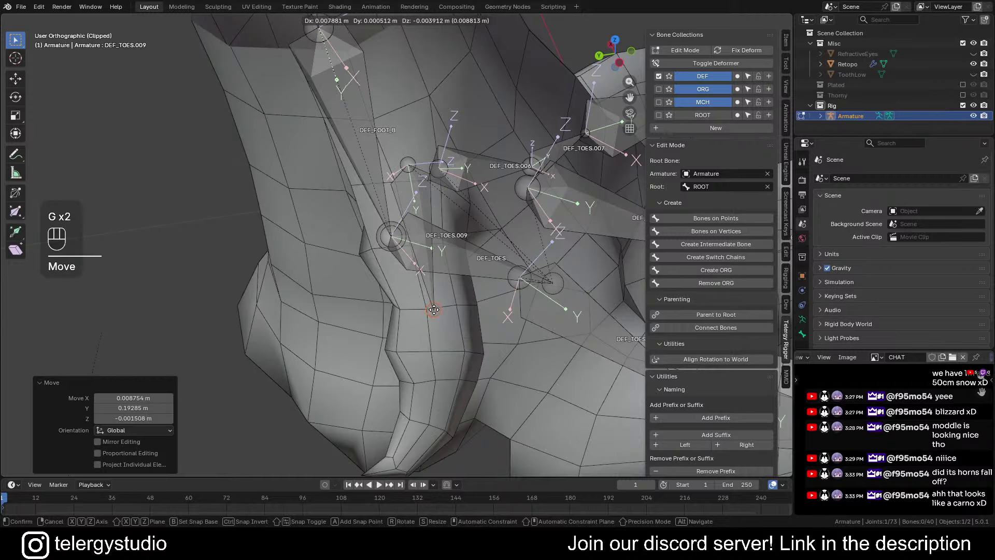
pyautogui.click(433, 309)
# Extrude a second bone to the rear toe's claw tip, about -0.057 m in X, 0.085 m in Y and -0.188 m in Z
pyautogui.scroll(-4, 434, 310)
pyautogui.keyDown('shift'); pyautogui.moveTo(453, 344); pyautogui.dragTo(459, 282, button='middle'); pyautogui.keyUp('shift')
pyautogui.scroll(4, 441, 340)
pyautogui.press('e')
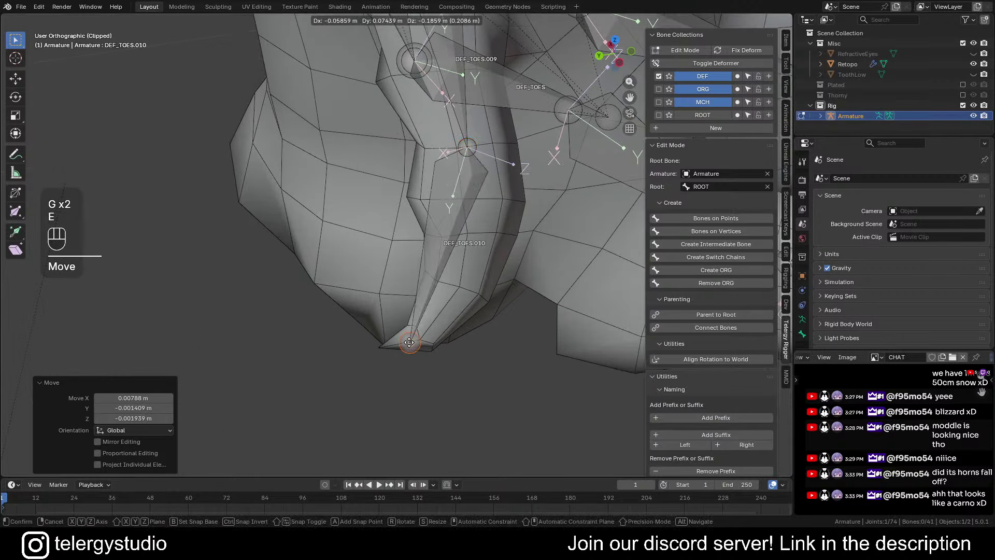
pyautogui.click(399, 344)
# Recalculate the roll of the two rear toe bones, trying the Global +Z Axis before applying the View Axis
pyautogui.scroll(-4, 413, 285)
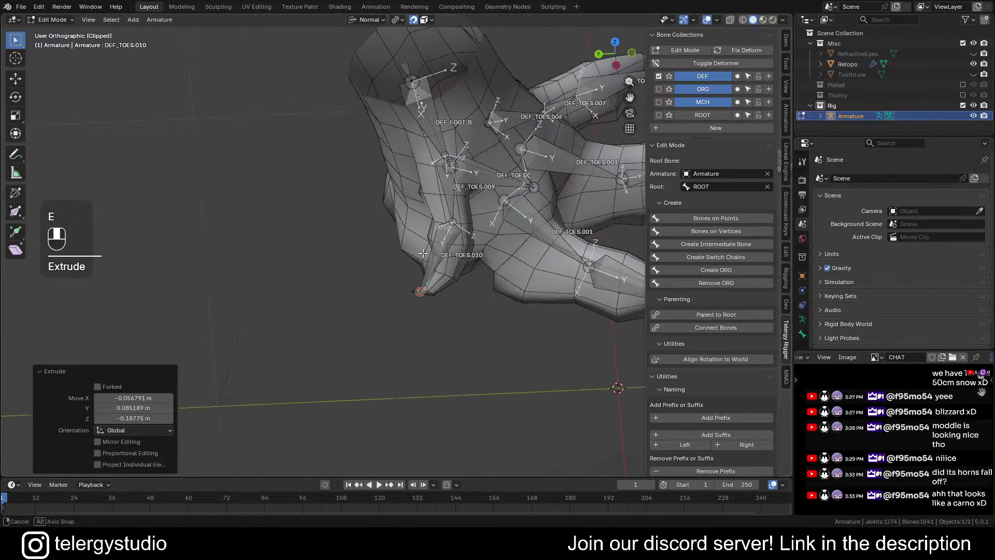
pyautogui.moveTo(413, 284); pyautogui.dragTo(337, 206, button='middle')
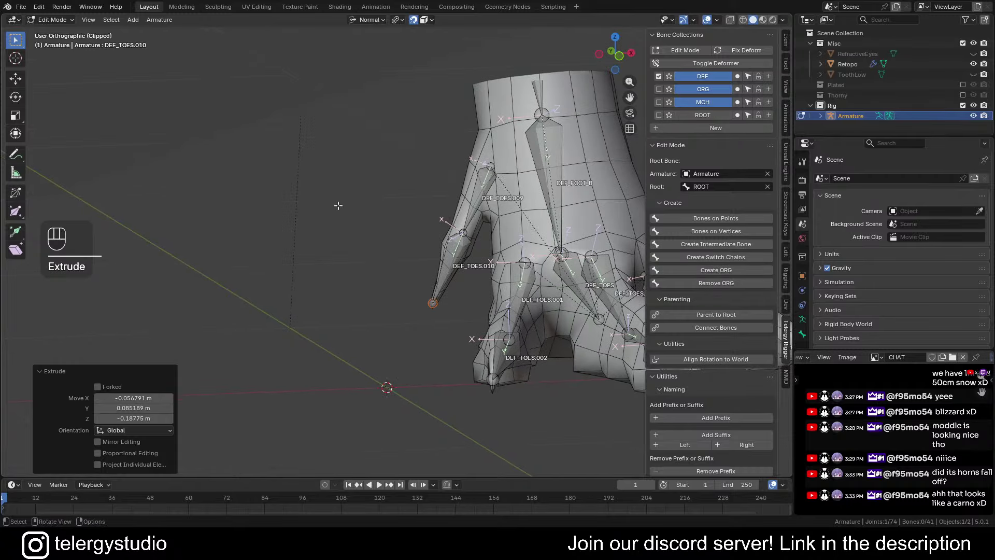
pyautogui.scroll(4, 451, 223)
pyautogui.moveTo(453, 225); pyautogui.dragTo(470, 240, button='middle')
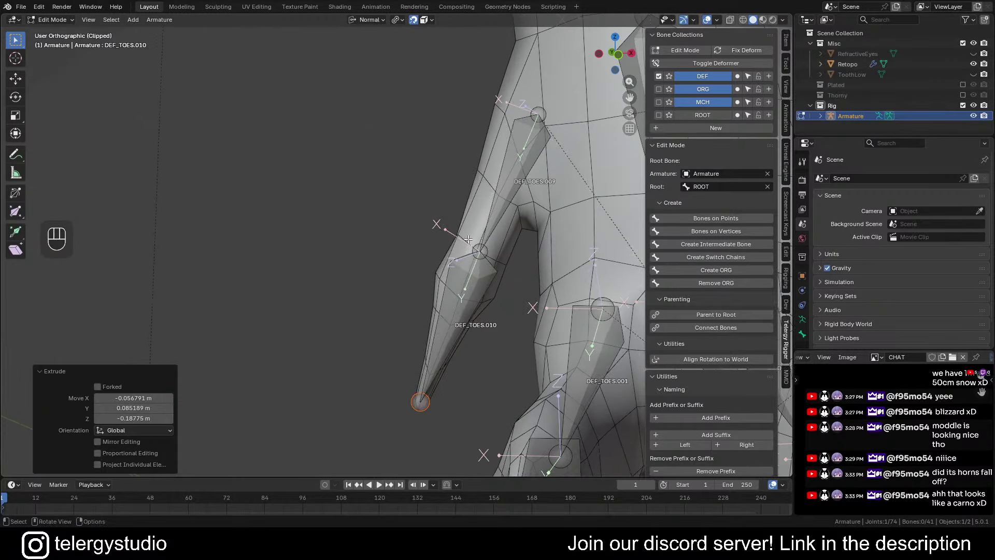
pyautogui.keyDown('shift'); pyautogui.click(476, 292); pyautogui.keyUp('shift')
pyautogui.hotkey('shift', 'n')
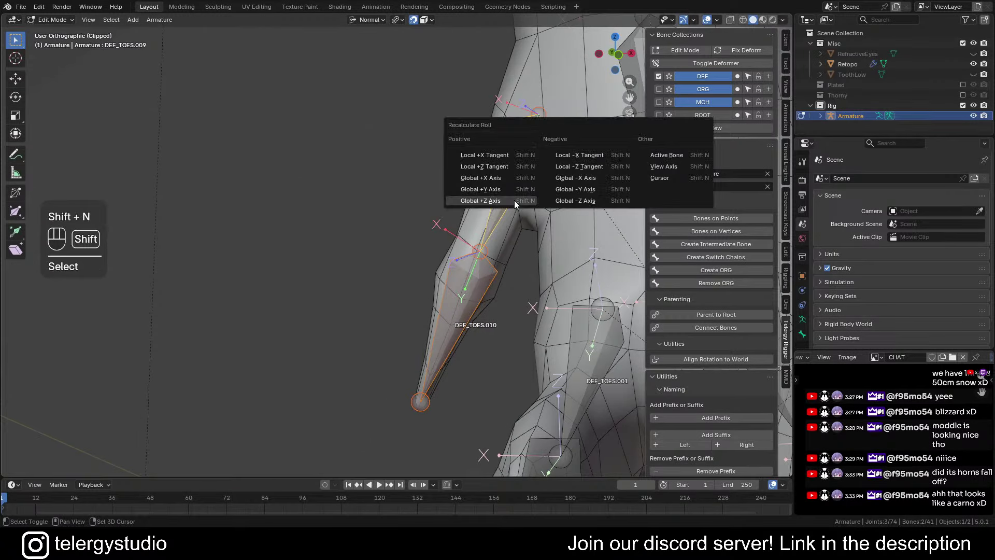
pyautogui.click(514, 200)
pyautogui.hotkey('shift', 'n')
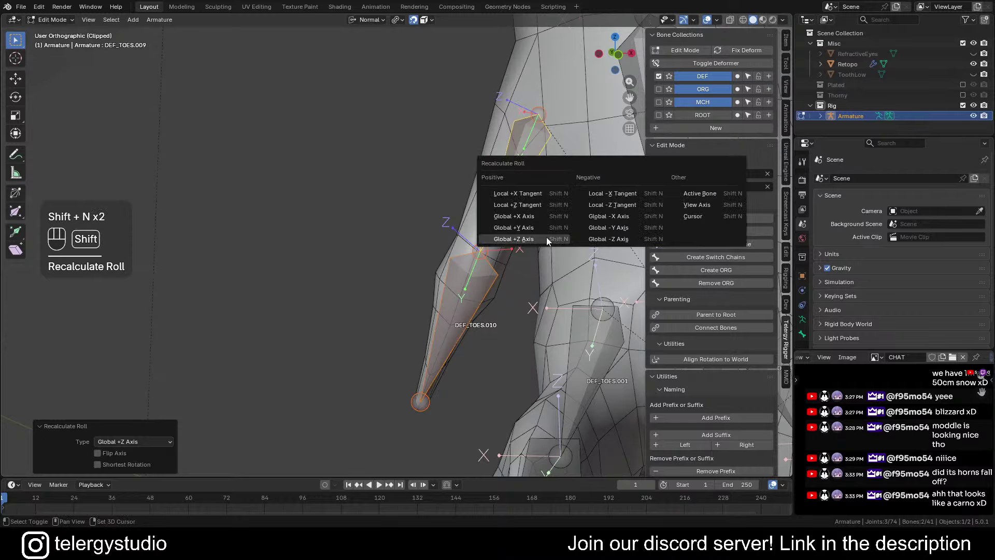
pyautogui.click(689, 204)
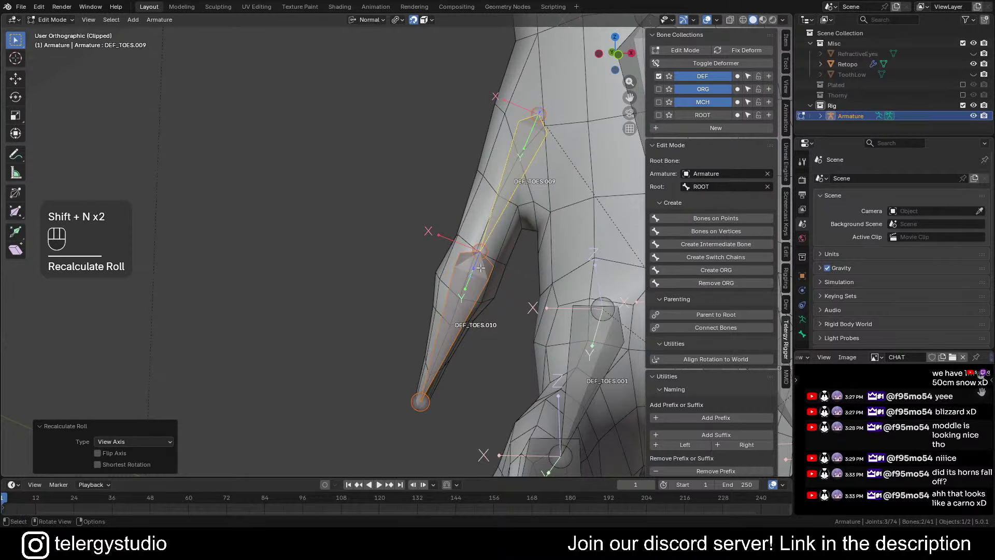
pyautogui.scroll(-8, 498, 242)
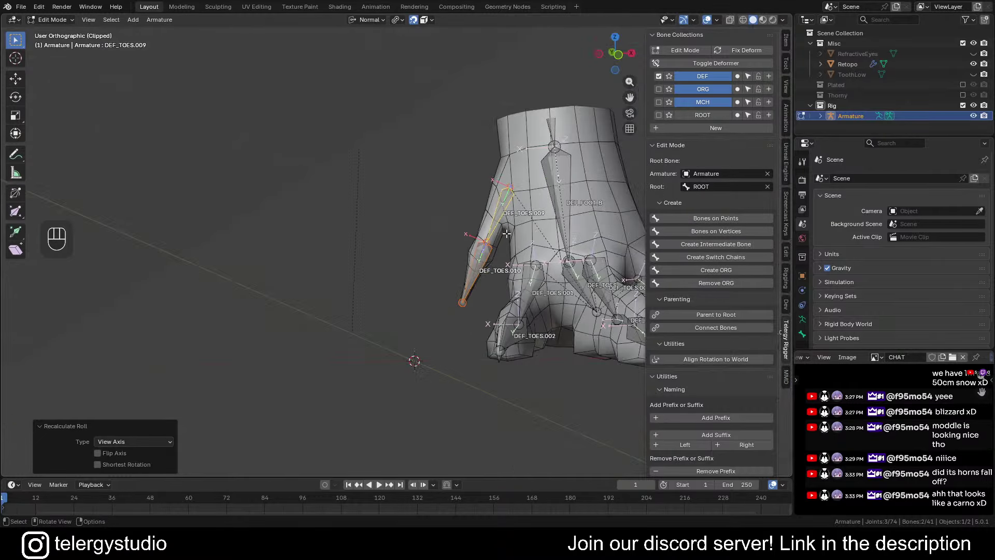
pyautogui.moveTo(497, 242); pyautogui.dragTo(390, 255, button='middle')
pyautogui.scroll(3, 390, 255)
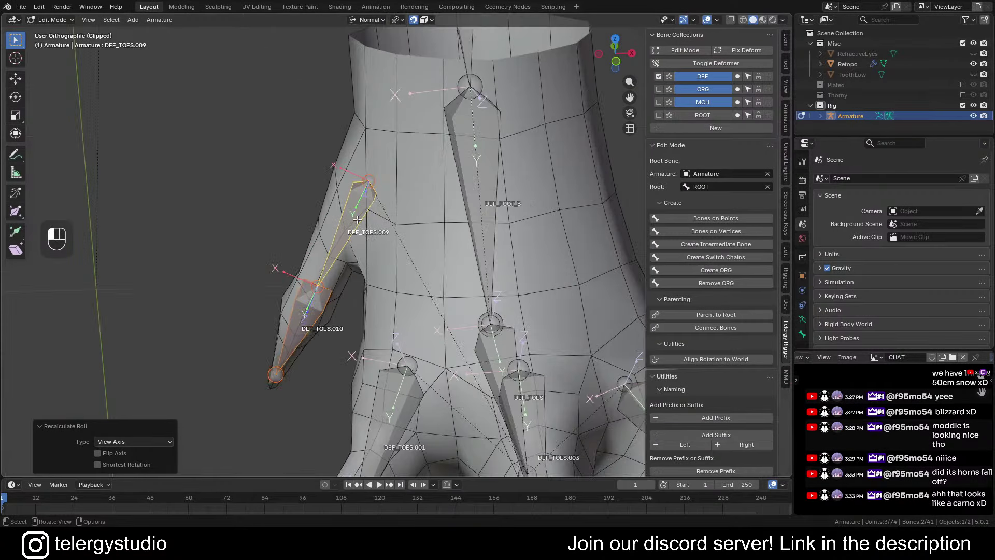
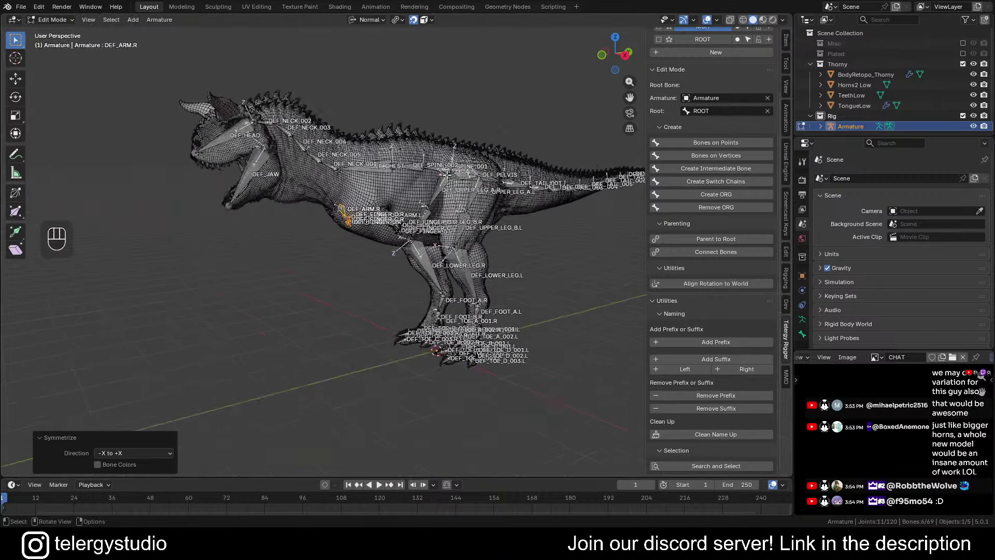
# Clear the bone selection and examine the symmetrized arm, hand and finger bones against the body mesh
pyautogui.hotkey('alt', 'a')
pyautogui.scroll(6, 410, 207)
pyautogui.moveTo(441, 203); pyautogui.dragTo(418, 197, button='middle')
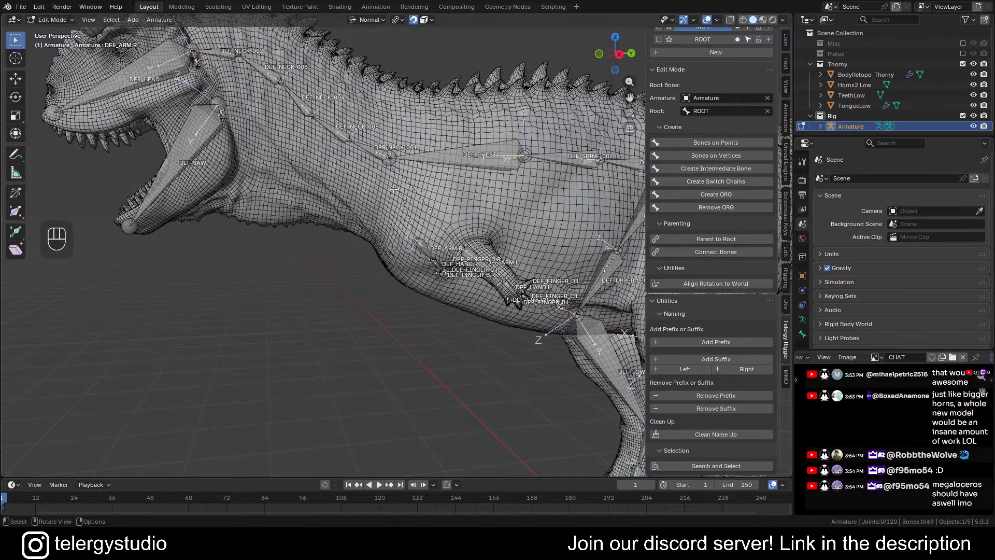
pyautogui.scroll(-1, 403, 197)
pyautogui.keyDown('shift'); pyautogui.moveTo(450, 230); pyautogui.dragTo(367, 237, button='middle'); pyautogui.keyUp('shift')
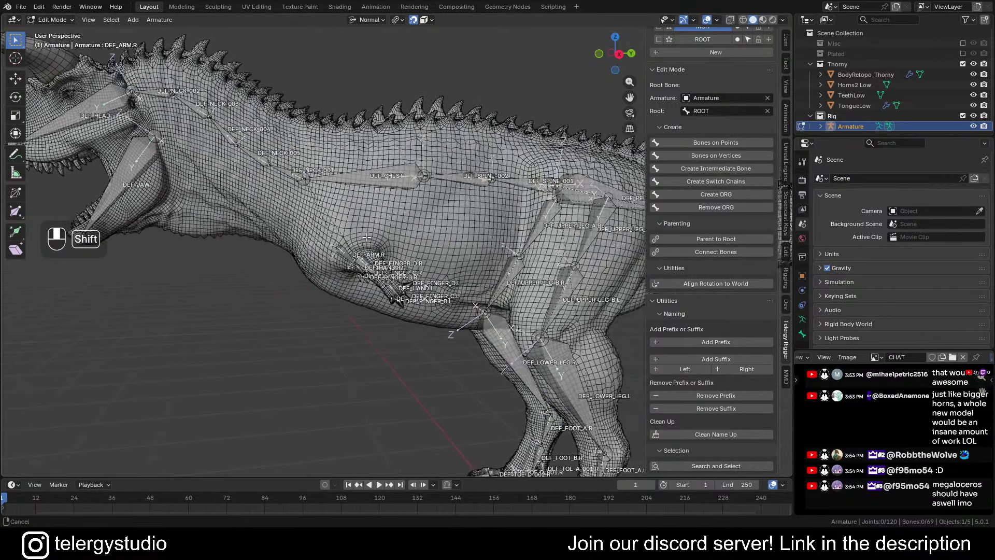
pyautogui.scroll(2, 366, 255)
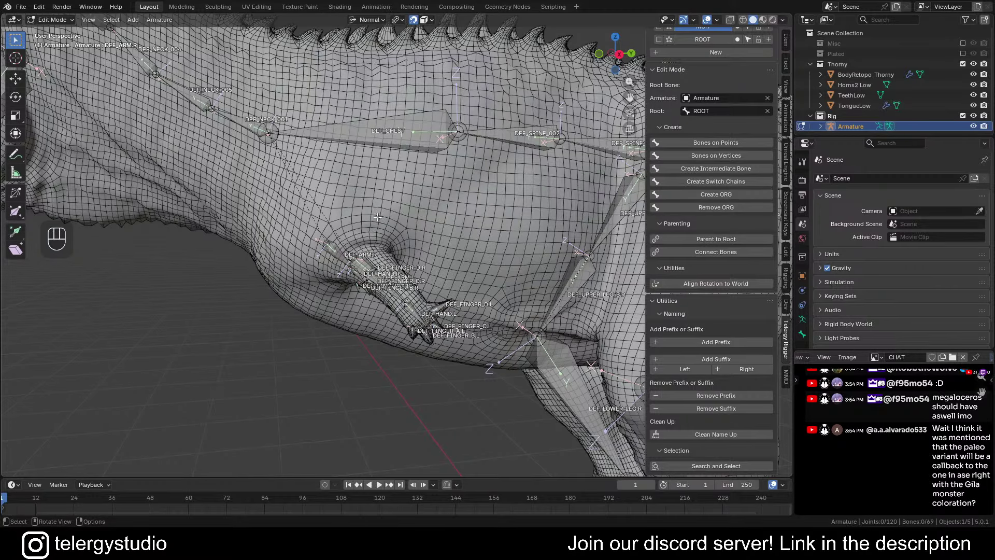
pyautogui.scroll(-2, 378, 217)
pyautogui.keyDown('shift'); pyautogui.moveTo(391, 219); pyautogui.dragTo(378, 290, button='middle'); pyautogui.keyUp('shift')
pyautogui.scroll(-2, 389, 227)
pyautogui.scroll(2, 388, 254)
pyautogui.click(393, 242)
pyautogui.scroll(3, 400, 246)
pyautogui.hotkey('alt', 'a')
pyautogui.scroll(-8, 454, 246)
pyautogui.moveTo(377, 289); pyautogui.dragTo(419, 224, button='middle')
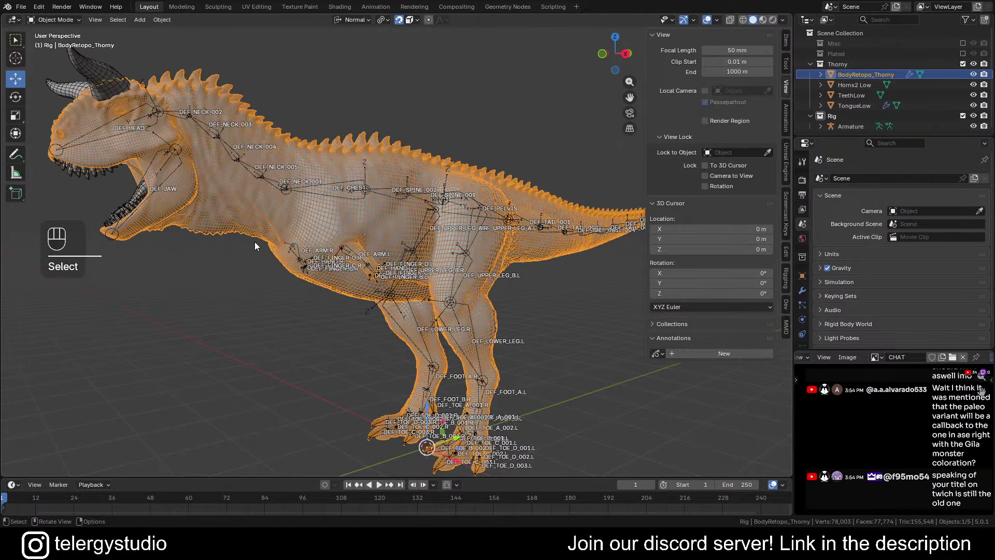
# Deselect the dinosaur's body mesh
pyautogui.hotkey('alt', 'a')
pyautogui.scroll(-3, 409, 236)
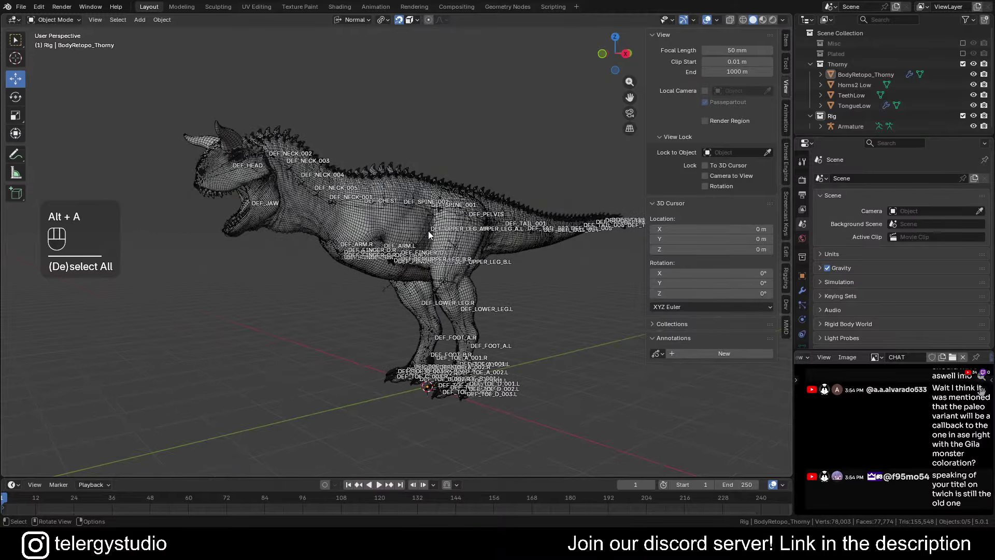
pyautogui.keyDown('shift'); pyautogui.moveTo(428, 231); pyautogui.dragTo(408, 244, button='middle'); pyautogui.keyUp('shift')
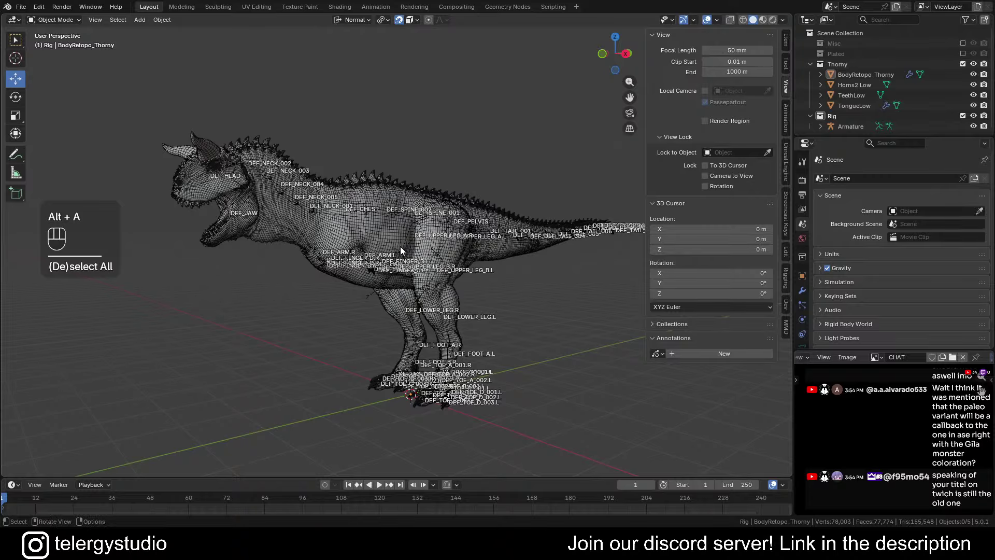
# Select the armature and examine how its neck, chest, spine and arm bones sit inside the body mesh
pyautogui.scroll(4, 399, 235)
pyautogui.click(297, 185)
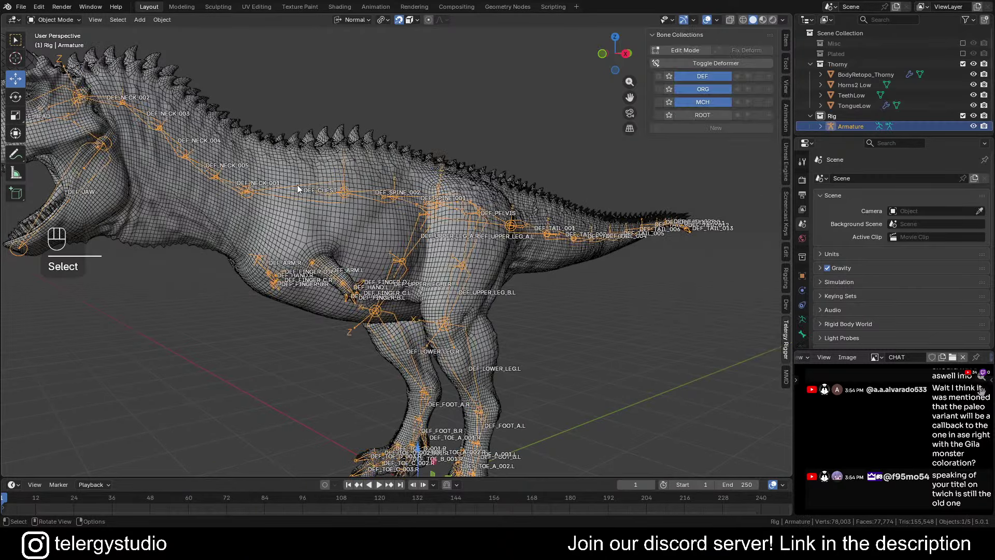
pyautogui.scroll(-4, 317, 183)
pyautogui.keyDown('shift'); pyautogui.moveTo(318, 183); pyautogui.dragTo(360, 243, button='middle'); pyautogui.keyUp('shift')
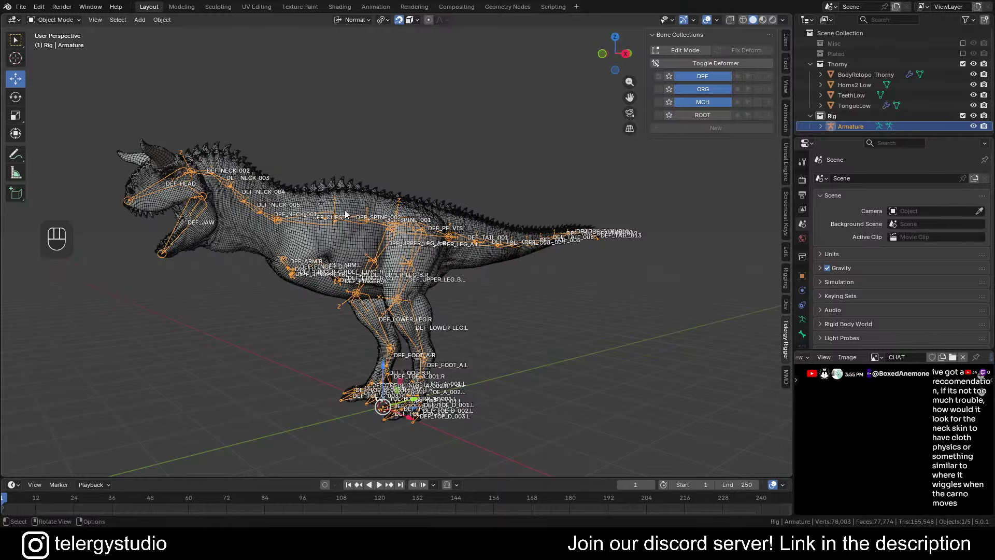
pyautogui.scroll(3, 376, 213)
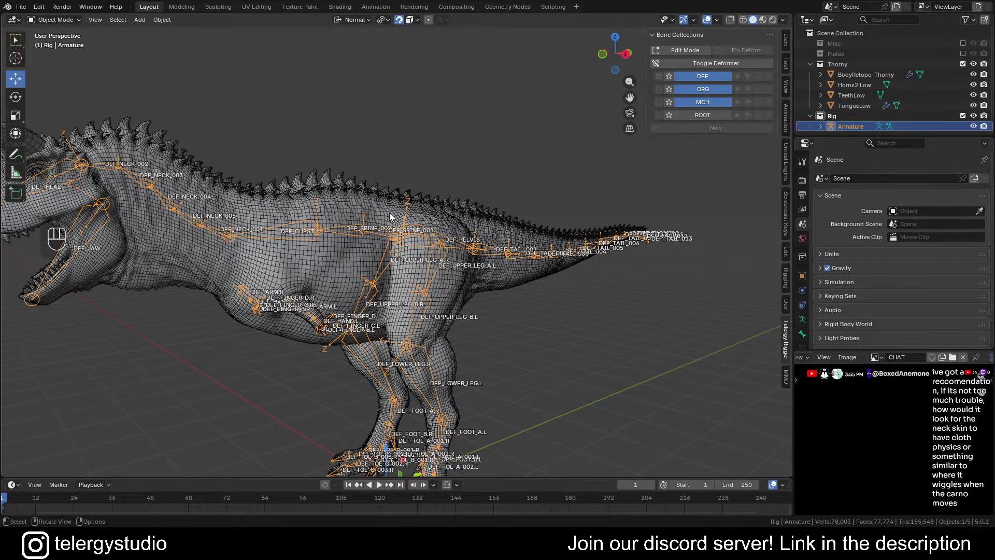
pyautogui.moveTo(381, 220); pyautogui.dragTo(284, 222, button='middle')
pyautogui.scroll(2, 223, 193)
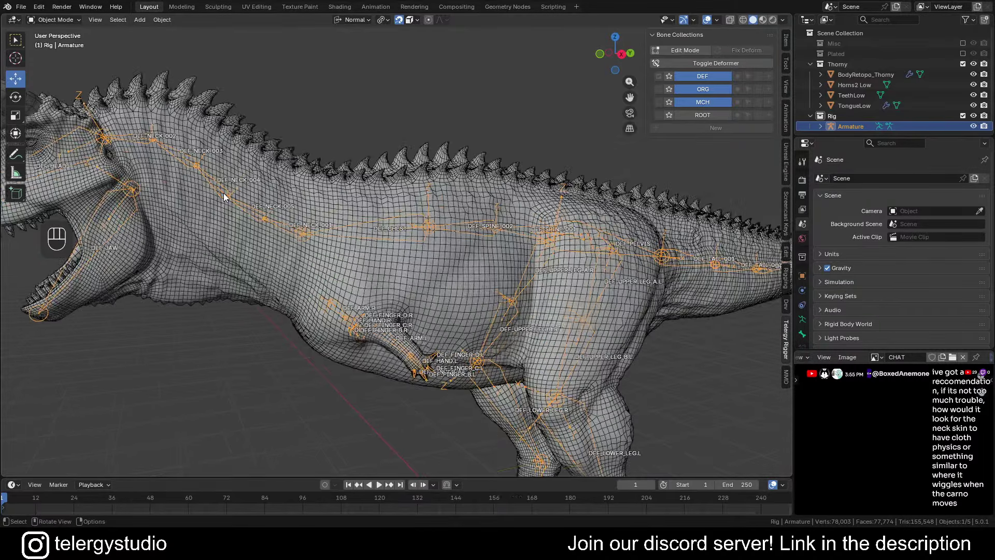
pyautogui.keyDown('shift'); pyautogui.moveTo(223, 193); pyautogui.dragTo(268, 194, button='middle'); pyautogui.keyUp('shift')
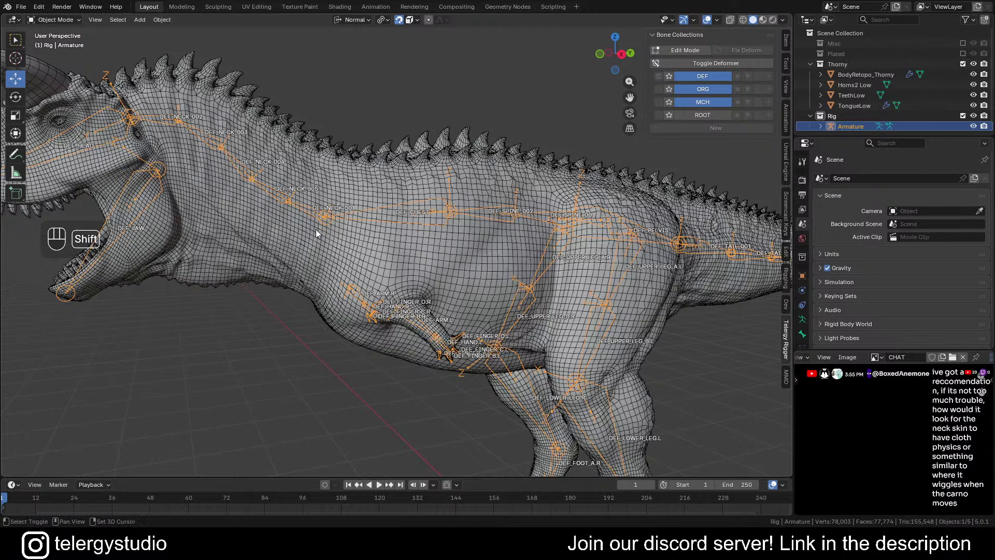
pyautogui.keyDown('shift'); pyautogui.moveTo(317, 229); pyautogui.dragTo(282, 257, button='middle'); pyautogui.keyUp('shift')
pyautogui.scroll(2, 321, 223)
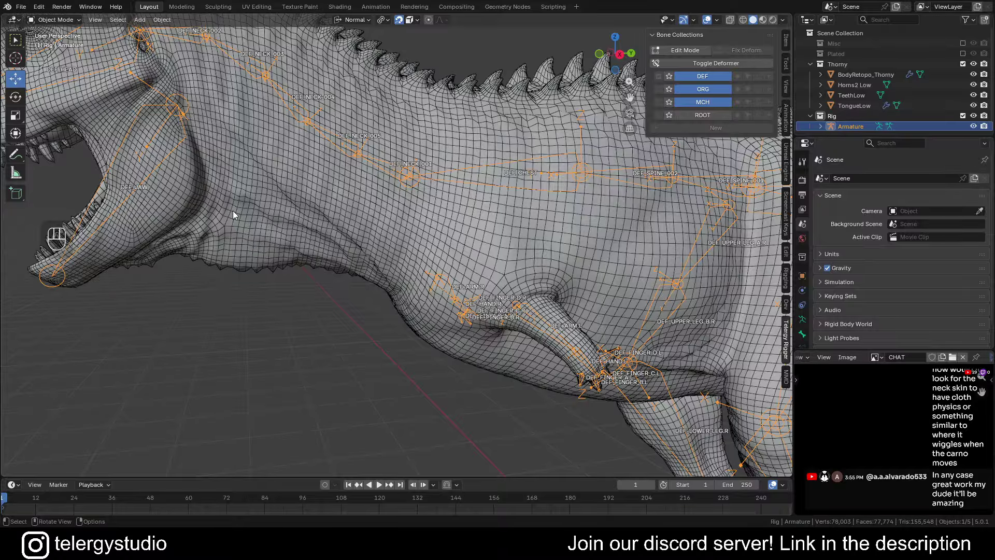
pyautogui.scroll(-3, 290, 204)
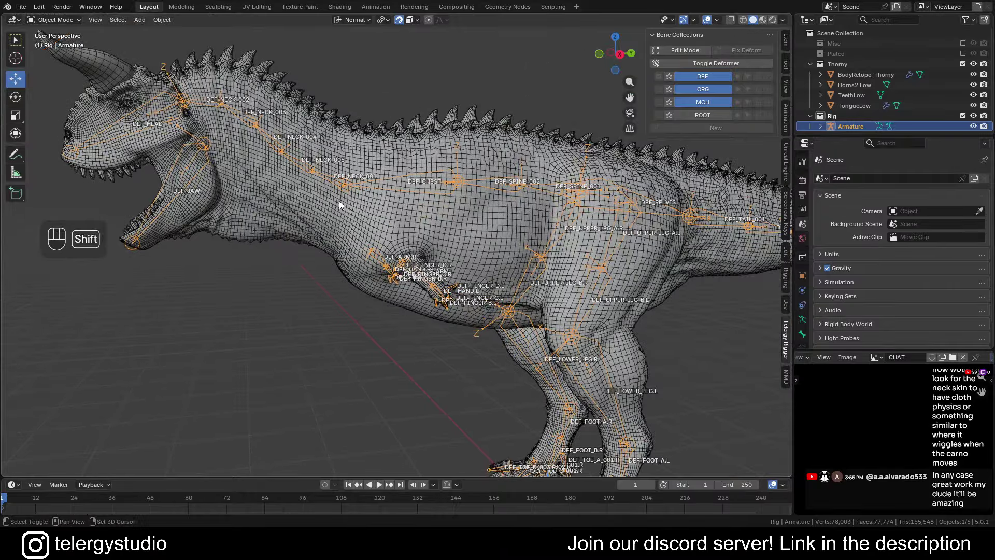
pyautogui.keyDown('shift'); pyautogui.moveTo(338, 201); pyautogui.dragTo(273, 210, button='middle'); pyautogui.keyUp('shift')
pyautogui.scroll(-3, 274, 210)
pyautogui.keyDown('shift'); pyautogui.moveTo(287, 172); pyautogui.dragTo(289, 210, button='middle'); pyautogui.keyUp('shift')
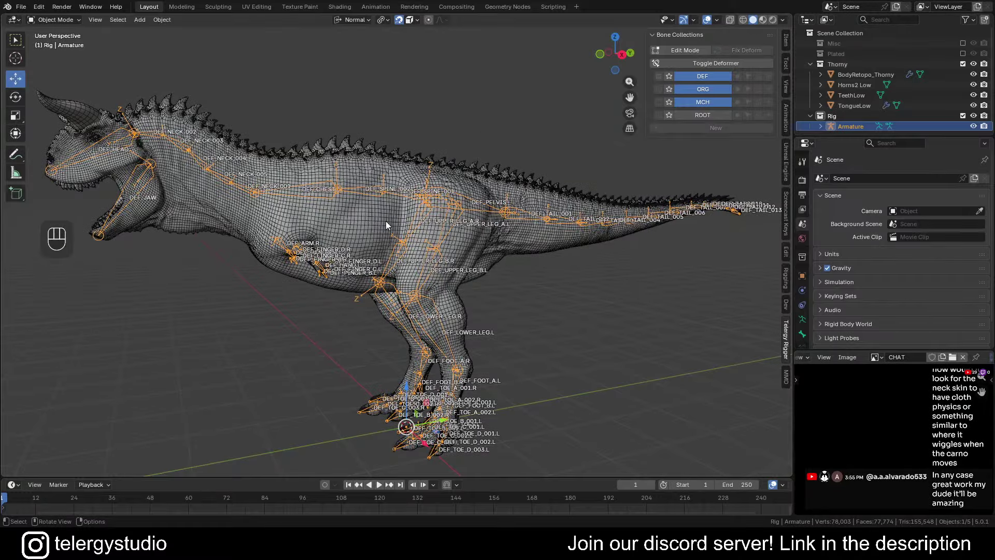
# Examine the head, jaw and upper neck bones against the dinosaur's head mesh
pyautogui.moveTo(386, 221); pyautogui.dragTo(254, 177, button='middle')
pyautogui.scroll(8, 361, 169)
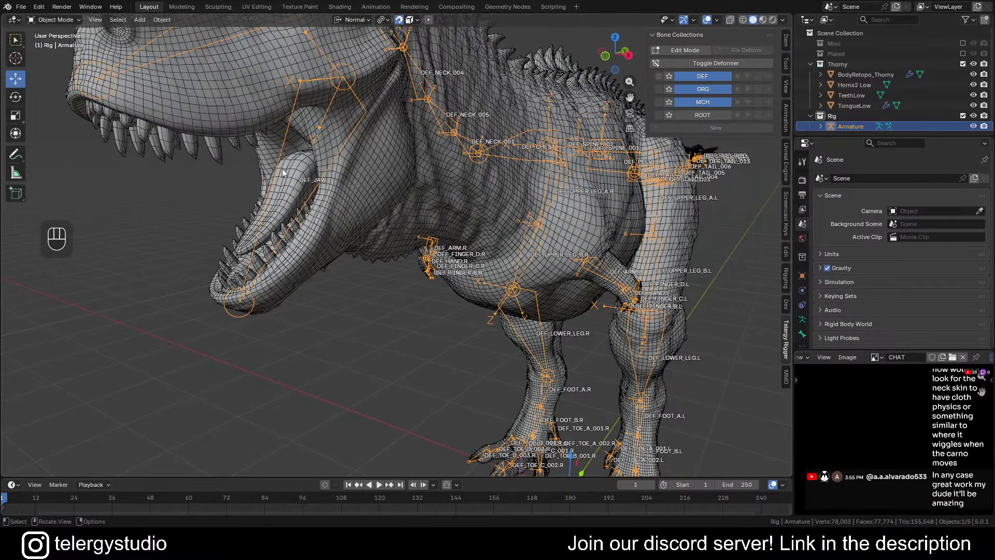
pyautogui.scroll(-4, 307, 148)
pyautogui.moveTo(334, 139); pyautogui.dragTo(361, 262, button='middle')
pyautogui.scroll(5, 290, 57)
pyautogui.scroll(-3, 293, 148)
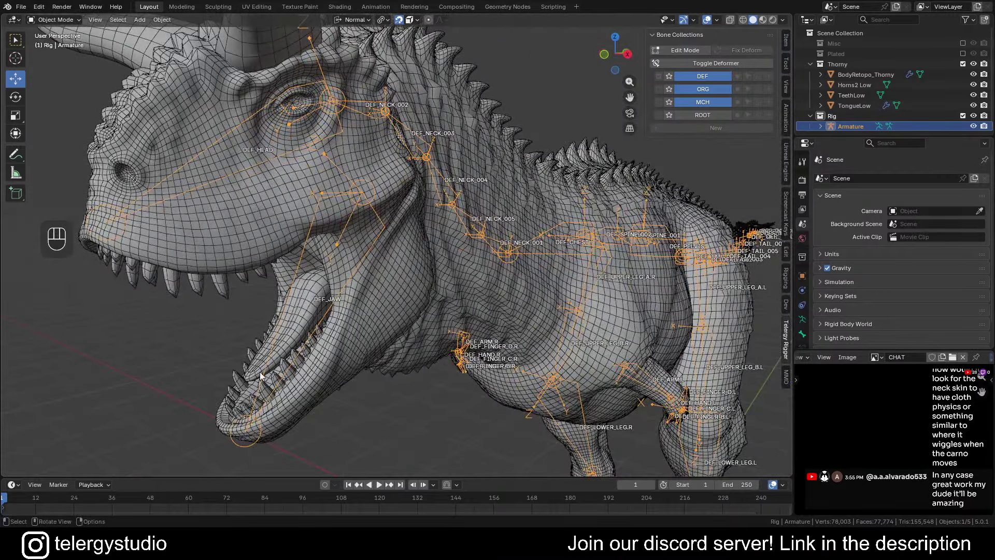
pyautogui.scroll(3, 297, 138)
pyautogui.moveTo(297, 138); pyautogui.dragTo(288, 139, button='middle')
pyautogui.scroll(2, 254, 104)
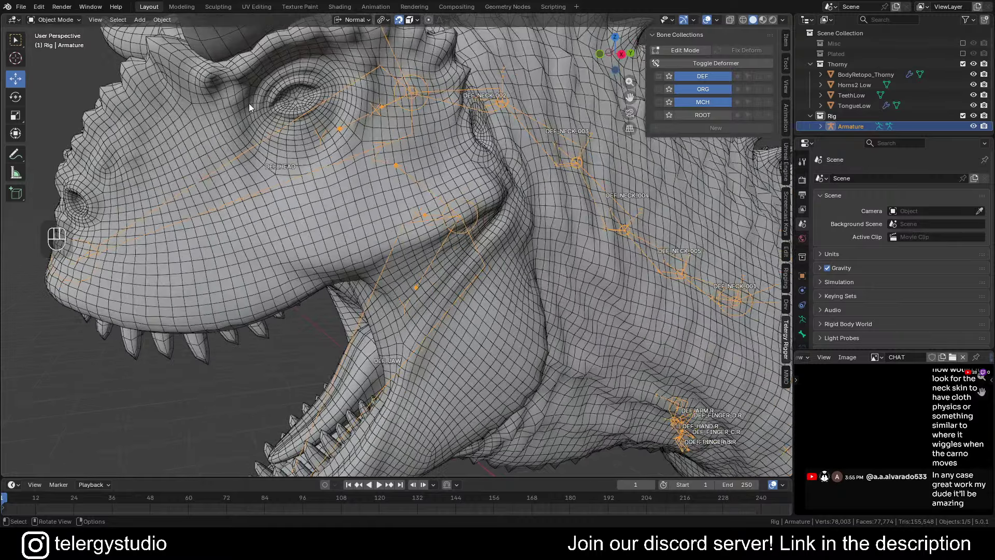
pyautogui.scroll(-5, 291, 151)
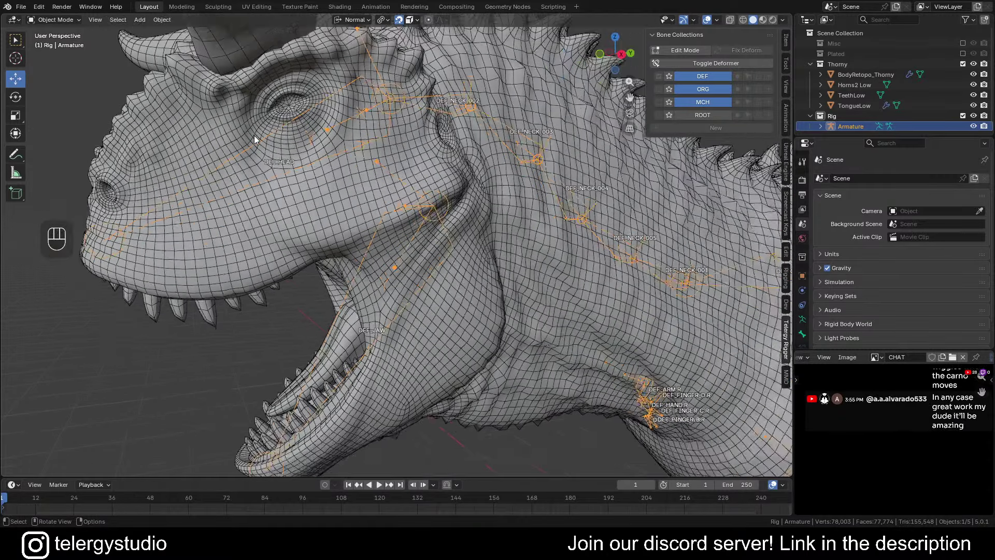
# Inspect the torso and its bones, selecting the body mesh and the armature in turn
pyautogui.keyDown('shift'); pyautogui.moveTo(427, 181); pyautogui.dragTo(341, 169, button='middle'); pyautogui.keyUp('shift')
pyautogui.scroll(1, 341, 169)
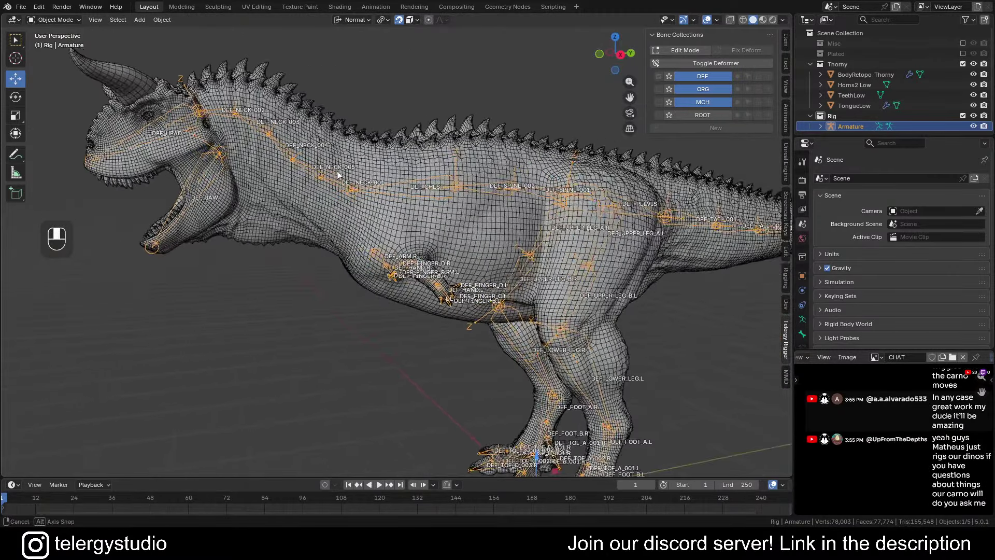
pyautogui.keyDown('shift'); pyautogui.moveTo(452, 200); pyautogui.dragTo(344, 185, button='middle'); pyautogui.keyUp('shift')
pyautogui.scroll(2, 353, 169)
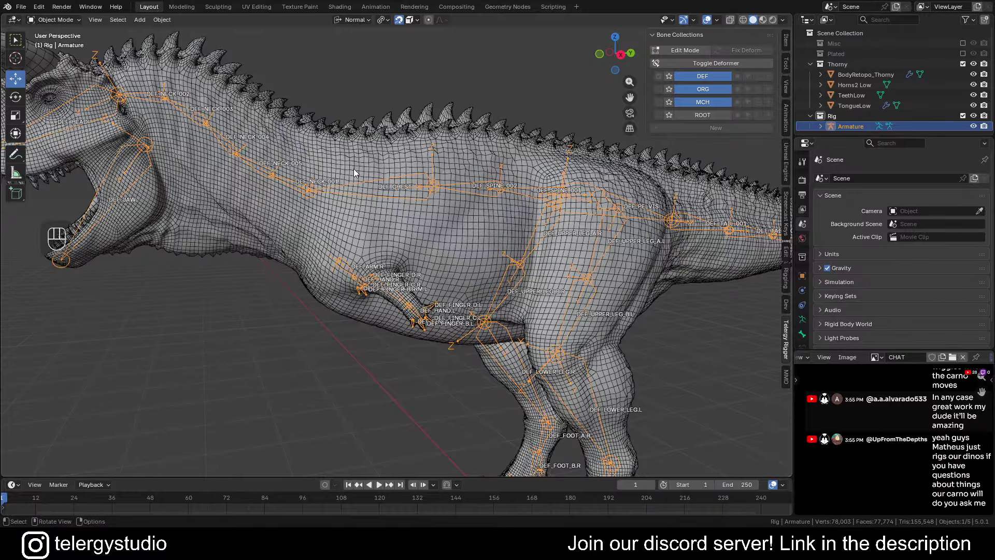
pyautogui.moveTo(353, 171); pyautogui.dragTo(303, 172, button='middle')
pyautogui.scroll(2, 311, 179)
pyautogui.click(315, 170)
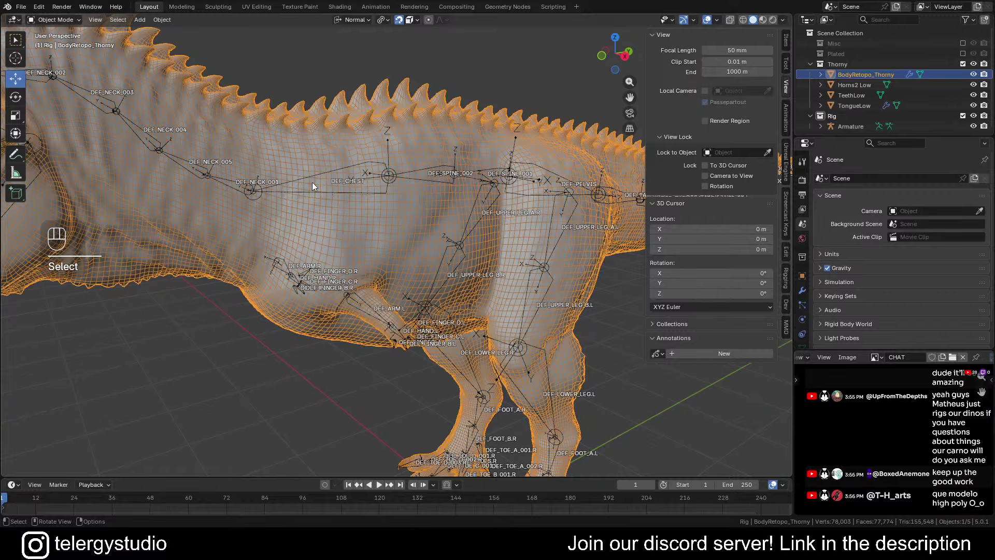
pyautogui.scroll(-2, 315, 171)
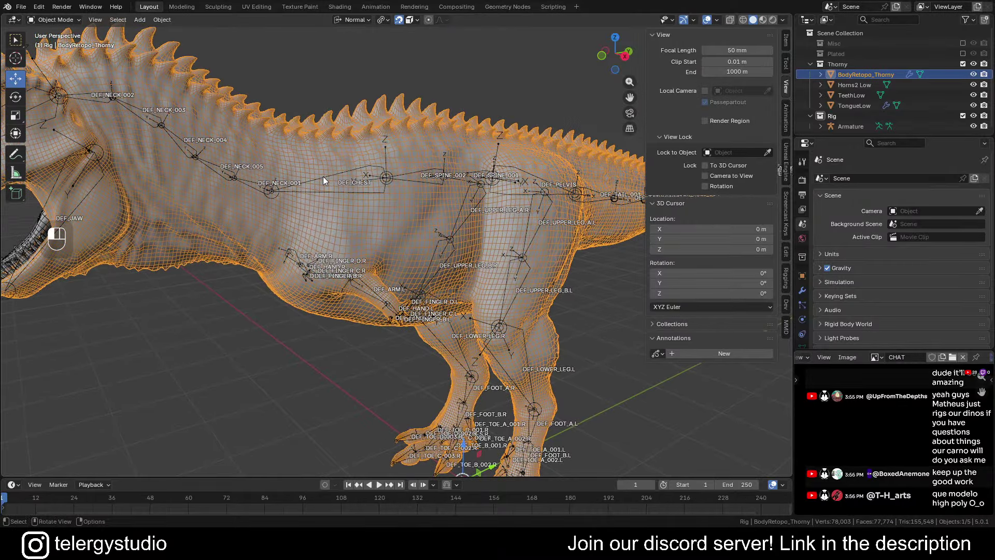
pyautogui.click(322, 176)
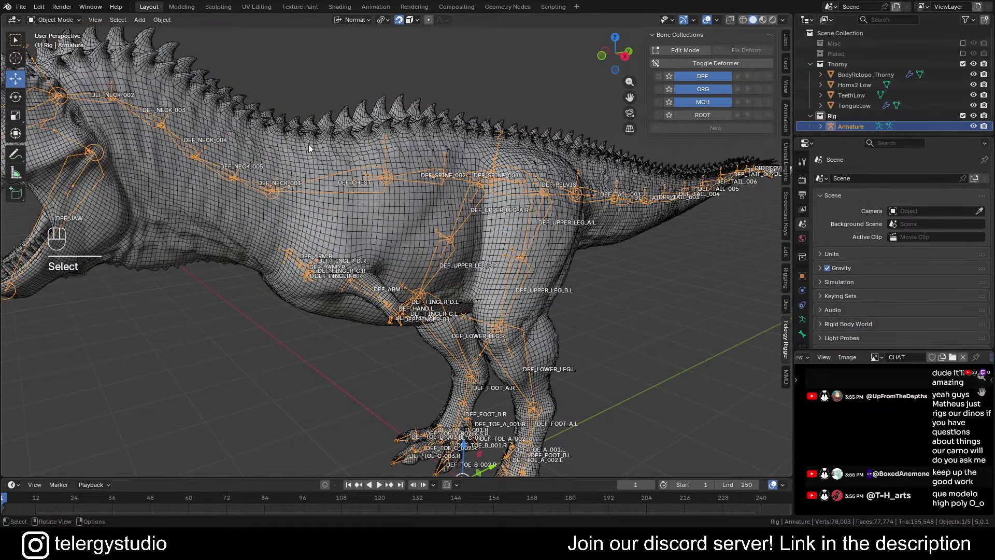
pyautogui.moveTo(309, 144); pyautogui.dragTo(394, 179, button='middle')
pyautogui.scroll(-5, 392, 203)
pyautogui.scroll(3, 390, 226)
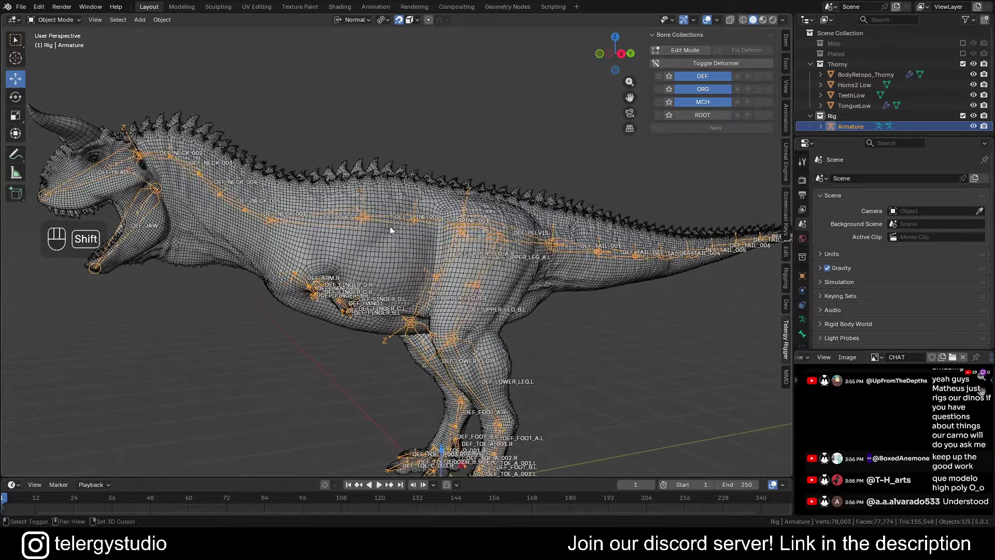
pyautogui.scroll(4, 415, 231)
# Select the body mesh plus the armature and parent the mesh to the armature with automatic weights
pyautogui.click(343, 182)
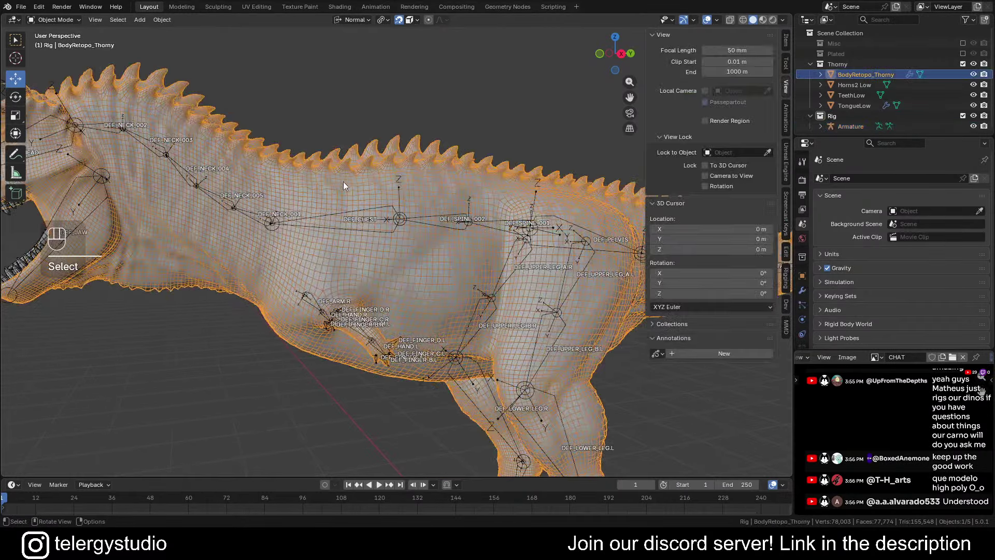
pyautogui.keyDown('shift'); pyautogui.click(368, 209); pyautogui.keyUp('shift')
pyautogui.scroll(-3, 368, 208)
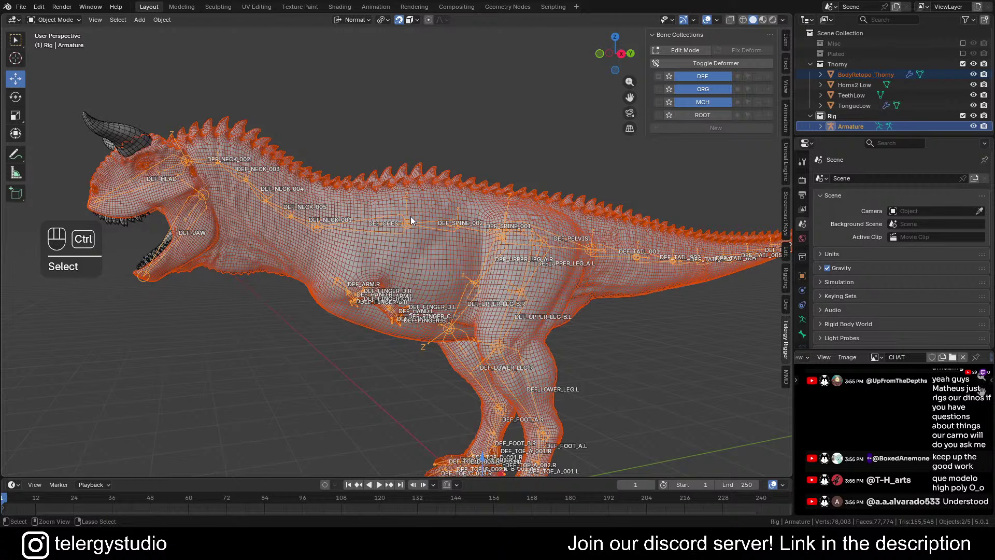
pyautogui.hotkey('ctrl', 'p')
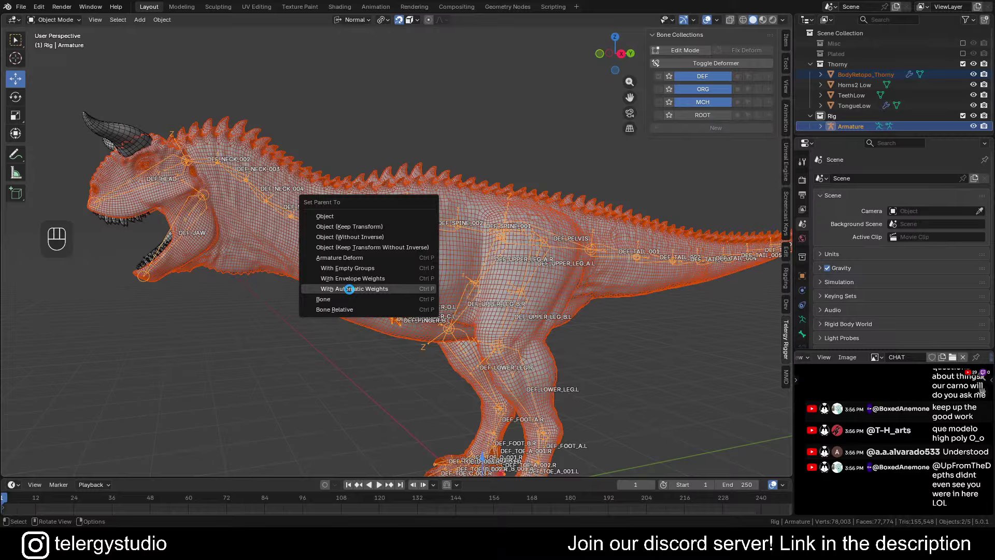
pyautogui.click(351, 294)
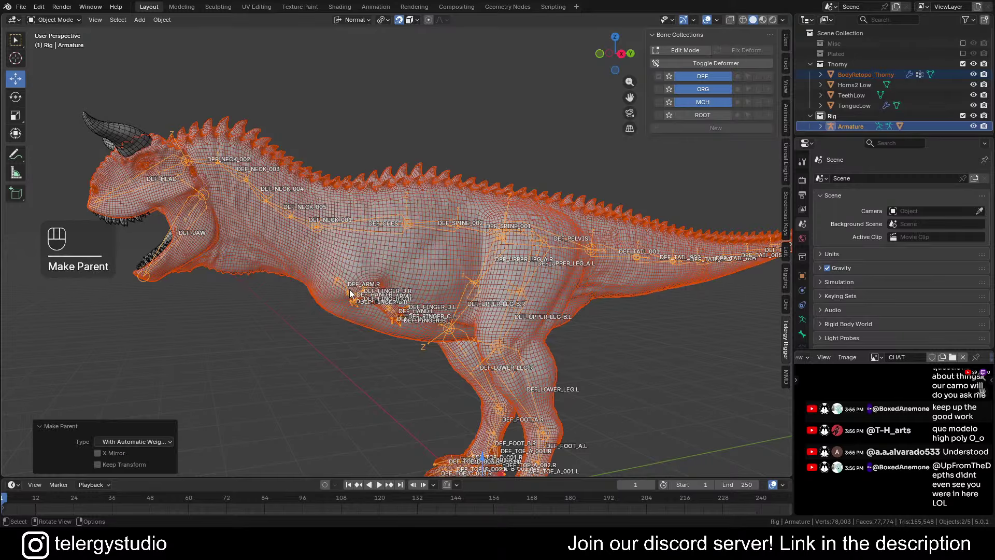
# Select only the armature and switch it to Pose Mode
pyautogui.keyDown('shift'); pyautogui.moveTo(462, 263); pyautogui.dragTo(389, 252, button='middle'); pyautogui.keyUp('shift')
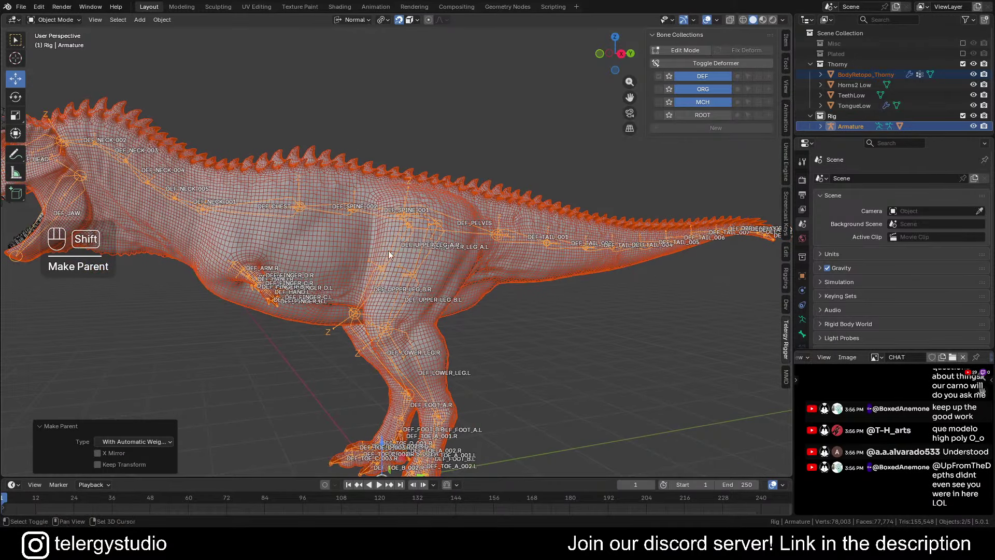
pyautogui.click(499, 232)
pyautogui.keyDown('shift'); pyautogui.moveTo(472, 228); pyautogui.dragTo(313, 224, button='middle'); pyautogui.keyUp('shift')
pyautogui.hotkey('ctrl', 'Tab')
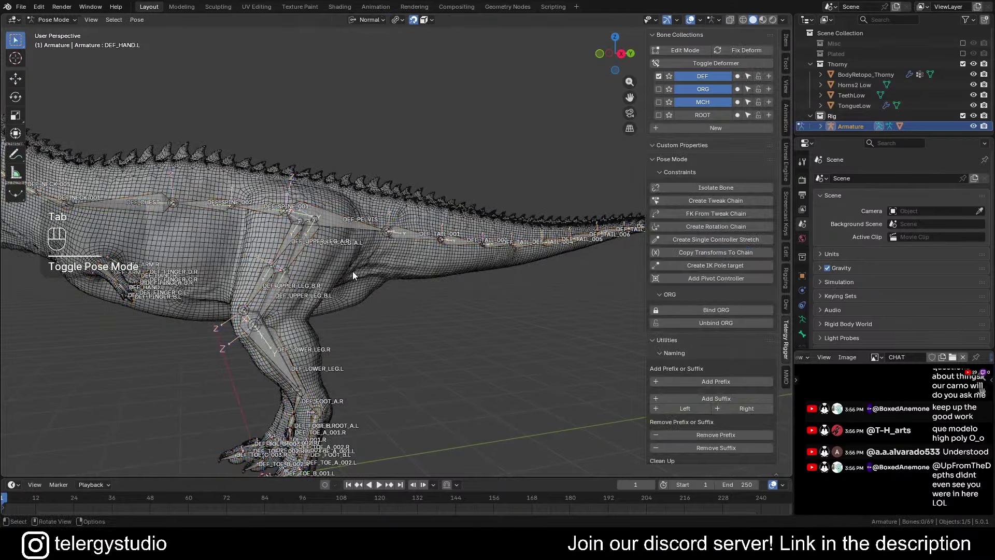
pyautogui.moveTo(417, 251); pyautogui.dragTo(442, 243, button='middle')
pyautogui.scroll(-3, 443, 244)
pyautogui.scroll(5, 382, 240)
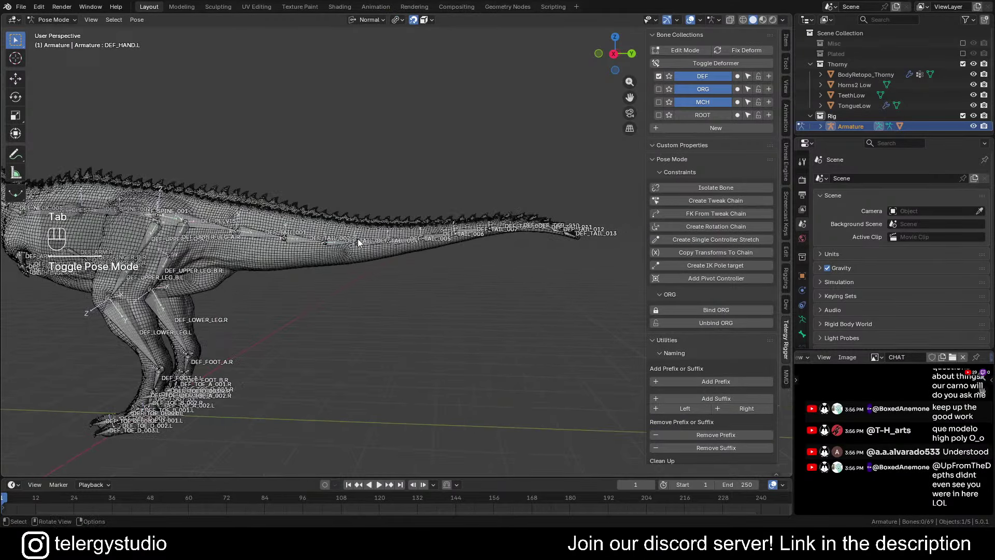
# Select the whole tail bone chain, hide the viewport overlays and try rotating the tail bones to test the mesh deformation
pyautogui.moveTo(234, 182); pyautogui.dragTo(595, 285)
pyautogui.moveTo(596, 285); pyautogui.dragTo(549, 296, button='middle')
pyautogui.press('r')
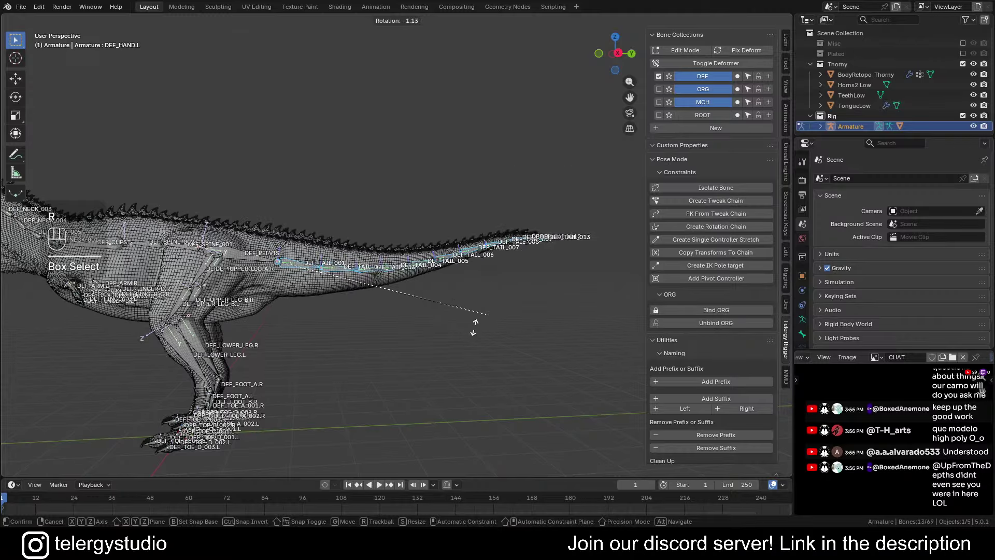
pyautogui.rightClick(418, 354)
pyautogui.press('z')
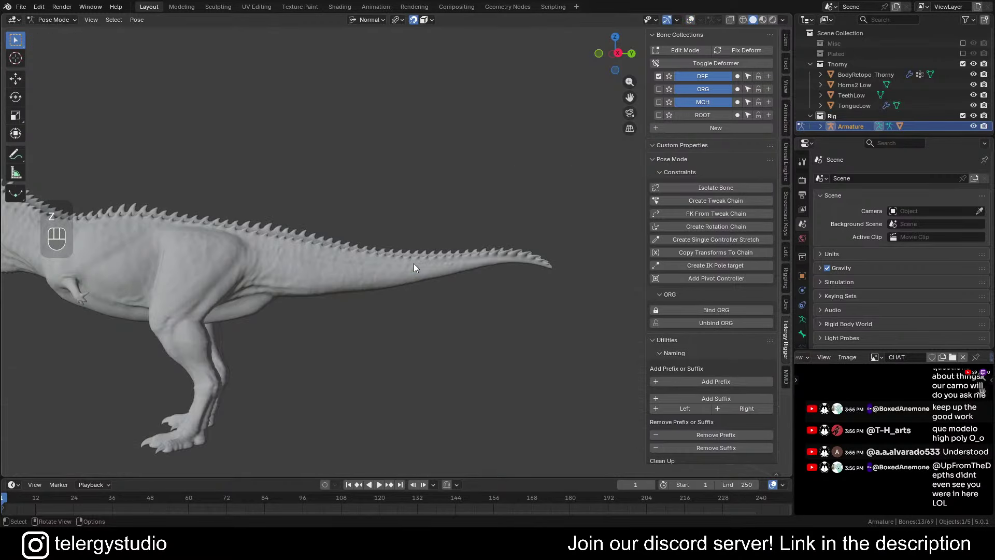
pyautogui.keyDown('shift'); pyautogui.moveTo(413, 264); pyautogui.dragTo(375, 294, button='middle'); pyautogui.keyUp('shift')
pyautogui.press('r')
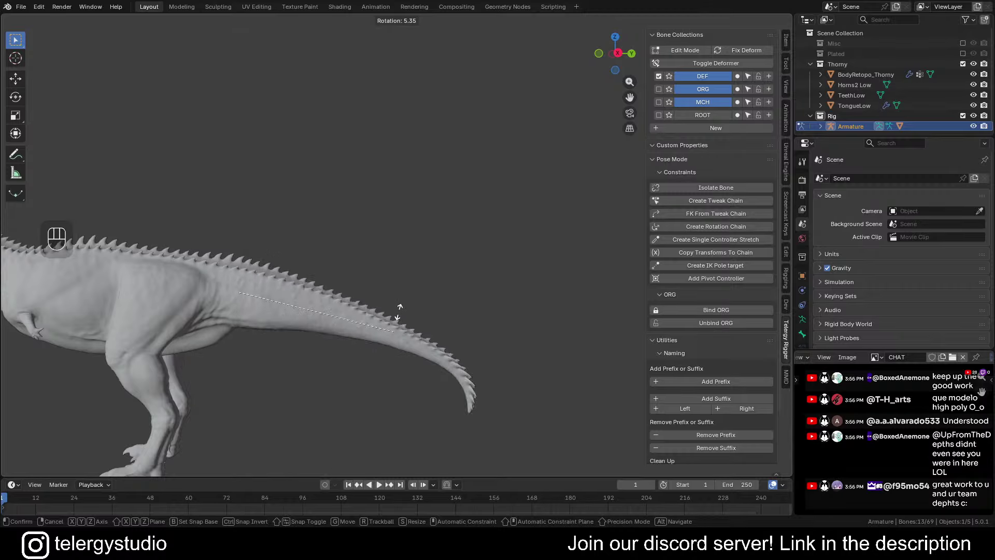
pyautogui.rightClick(394, 294)
# Show the viewport overlays again and select the head bone together with the neck bone chain
pyautogui.scroll(-3, 392, 293)
pyautogui.keyDown('shift'); pyautogui.moveTo(57, 243); pyautogui.dragTo(185, 232, button='middle'); pyautogui.keyUp('shift')
pyautogui.scroll(4, 185, 232)
pyautogui.press('z')
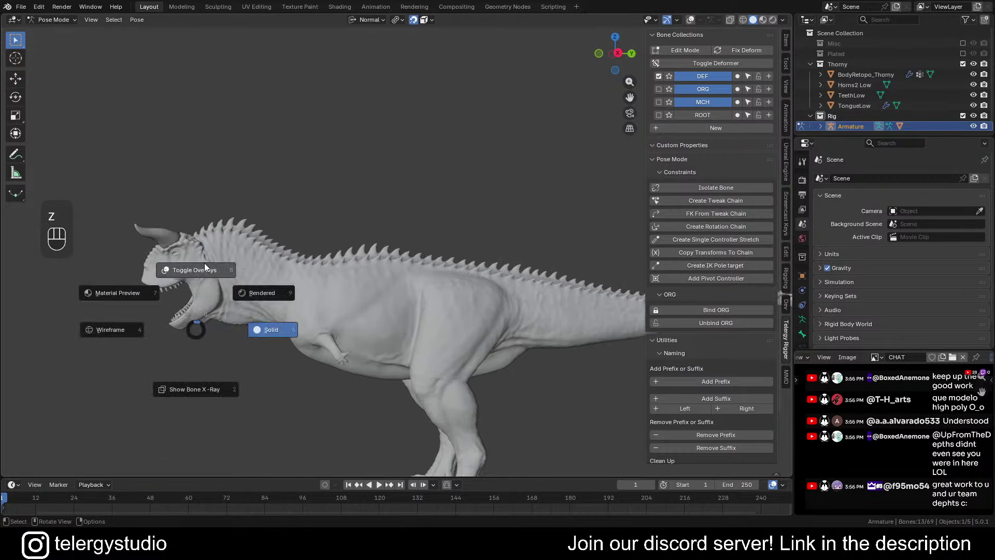
pyautogui.click(207, 266)
pyautogui.scroll(3, 260, 261)
pyautogui.moveTo(261, 261); pyautogui.dragTo(139, 190, button='middle')
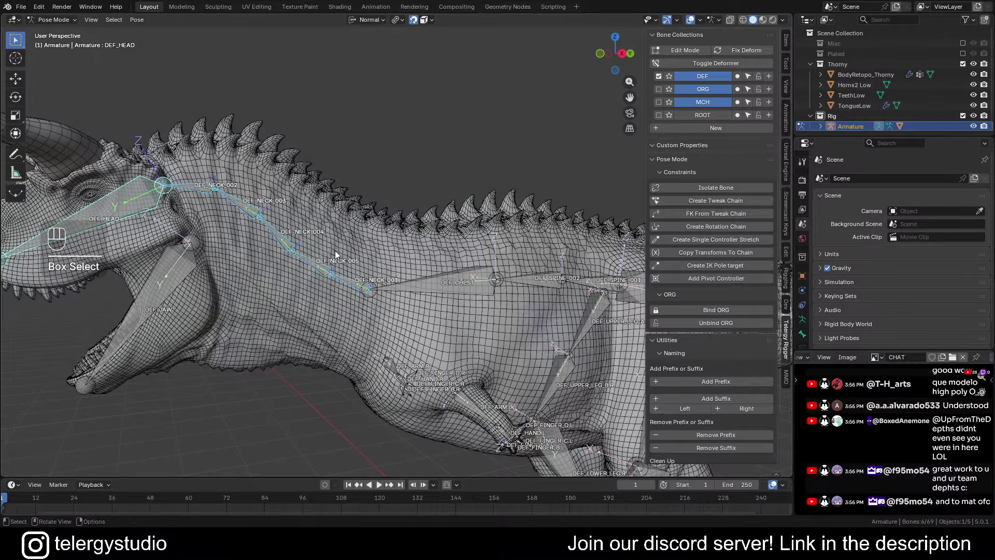
# Hide the overlays and try rotating the neck and head bones to test how the body mesh deforms
pyautogui.scroll(-5, 336, 254)
pyautogui.moveTo(335, 254); pyautogui.dragTo(271, 313, button='middle')
pyautogui.press('z')
pyautogui.click(301, 212)
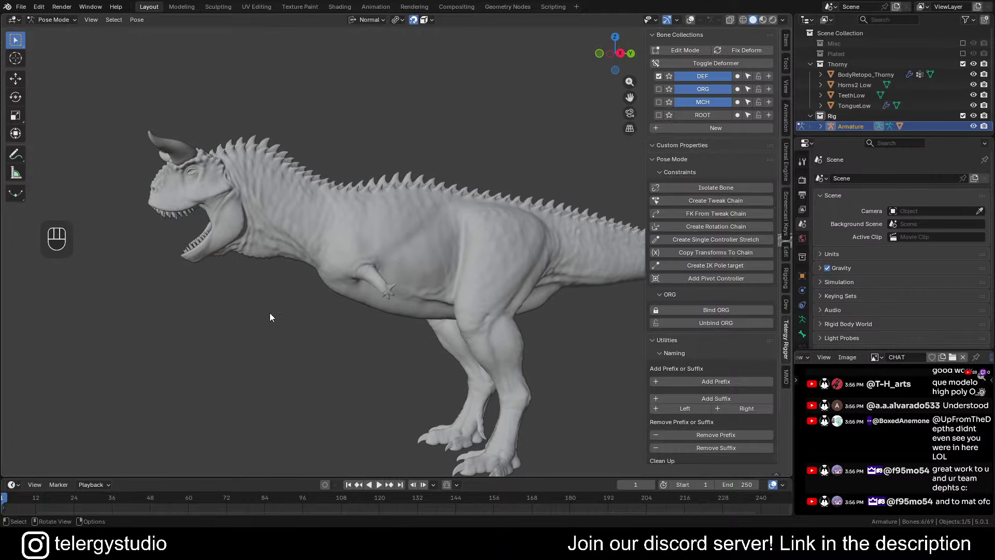
pyautogui.press('r')
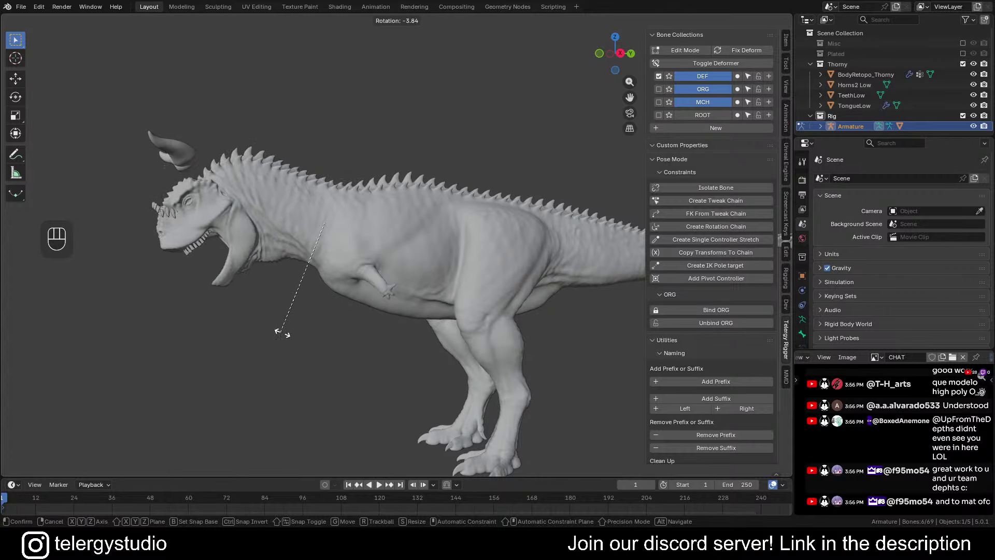
pyautogui.click(258, 340)
pyautogui.scroll(5, 269, 203)
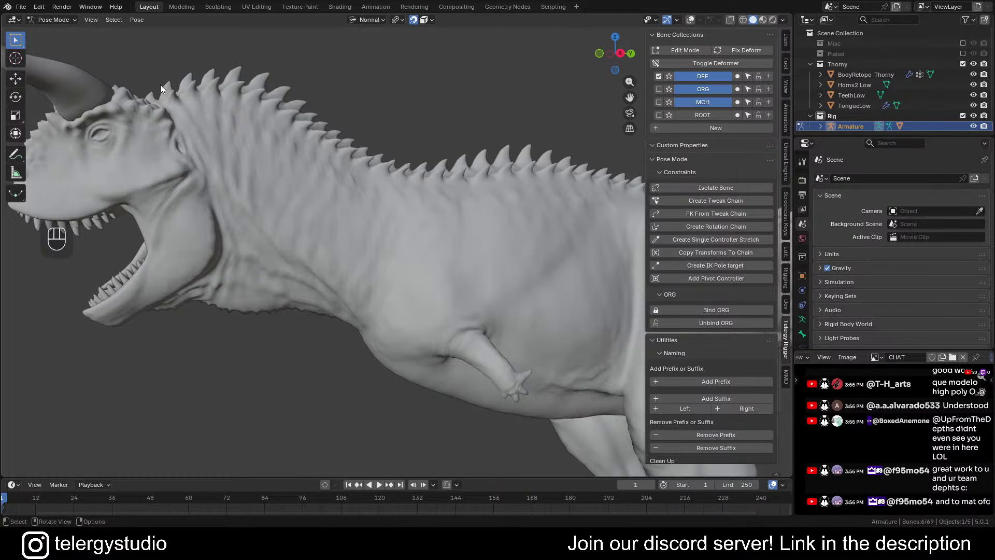
pyautogui.scroll(-2, 339, 153)
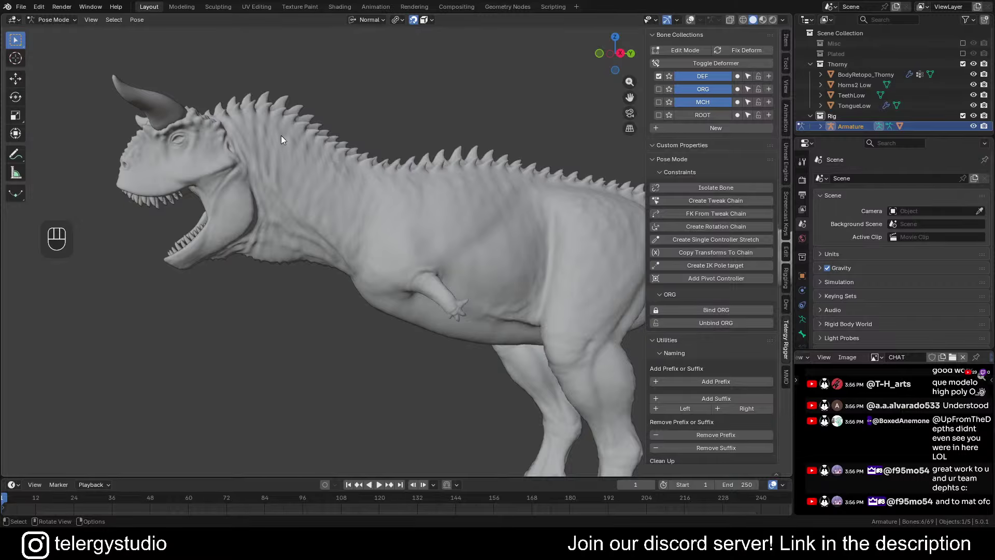
# Show the viewport overlays, try rotating the neck and head bones in the wireframe view, and clear their rotation
pyautogui.press('z')
pyautogui.click(309, 170)
pyautogui.scroll(5, 268, 111)
pyautogui.press('r')
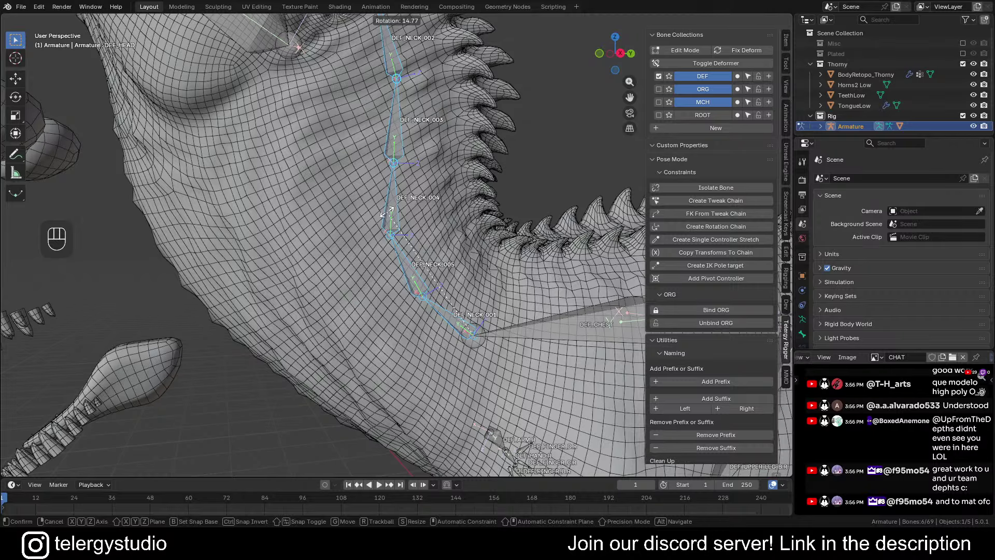
pyautogui.click(367, 157)
pyautogui.scroll(-3, 334, 173)
pyautogui.moveTo(335, 173); pyautogui.dragTo(430, 192, button='middle')
pyautogui.press('r')
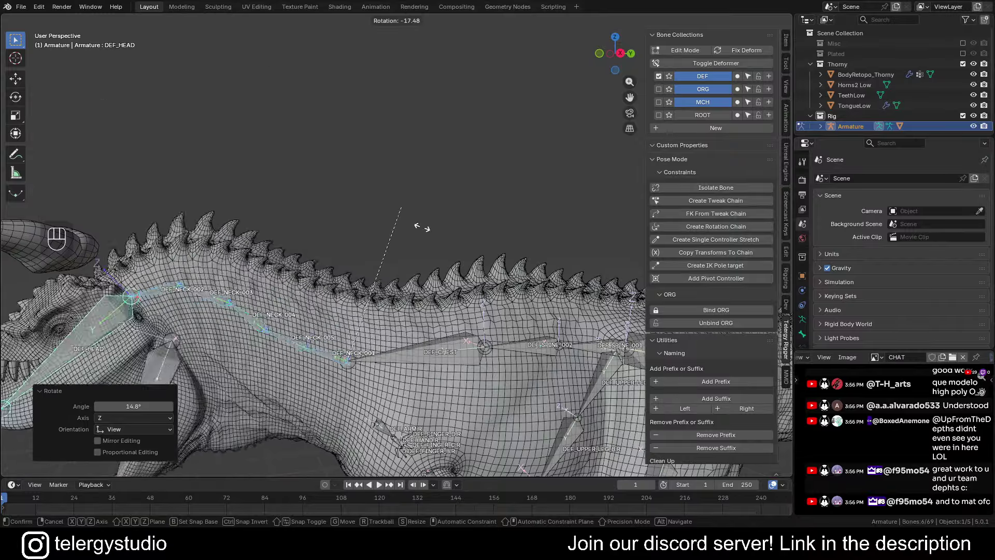
pyautogui.click(454, 213)
pyautogui.hotkey('alt', 'r')
# Select the jaw bone and rotate it about 38.8° around its X axis to close the mouth, with overlays hidden
pyautogui.scroll(-4, 362, 205)
pyautogui.moveTo(305, 195); pyautogui.dragTo(385, 219, button='middle')
pyautogui.scroll(4, 266, 182)
pyautogui.click(218, 223)
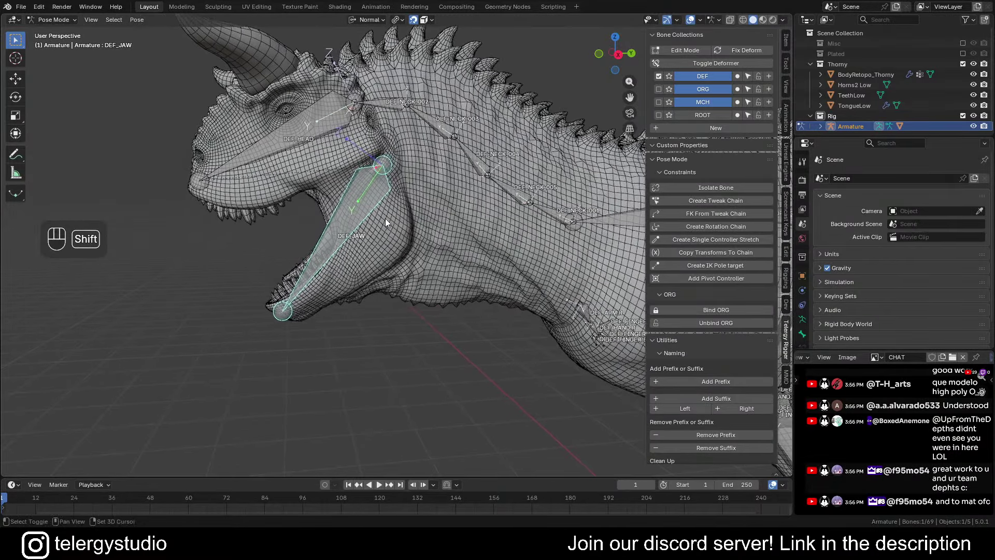
pyautogui.press('x')
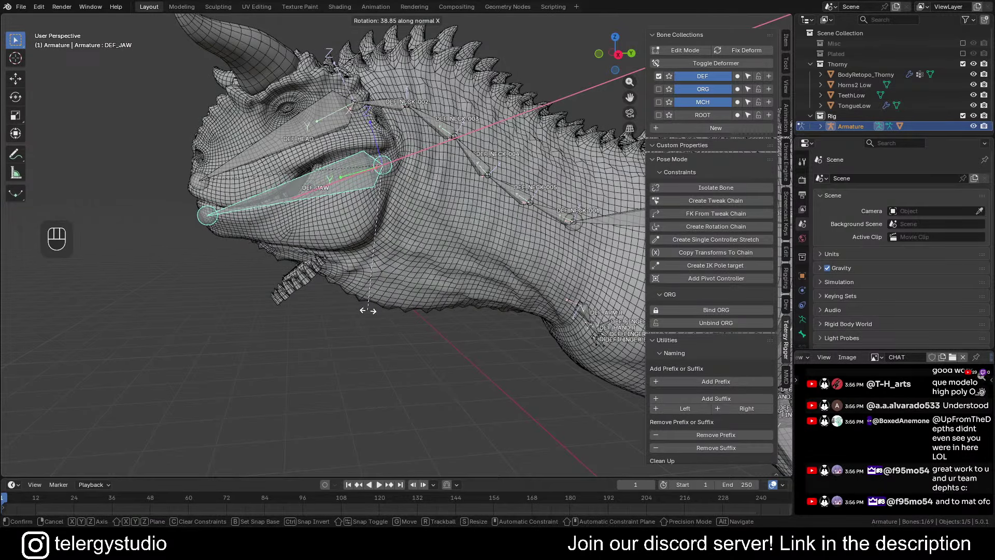
pyautogui.click(369, 310)
pyautogui.moveTo(288, 258)
pyautogui.mouseDown(button='middle')
pyautogui.moveTo(308, 229)
pyautogui.moveTo(307, 302)
pyautogui.mouseUp(button='middle')
pyautogui.press('z')
pyautogui.click(314, 212)
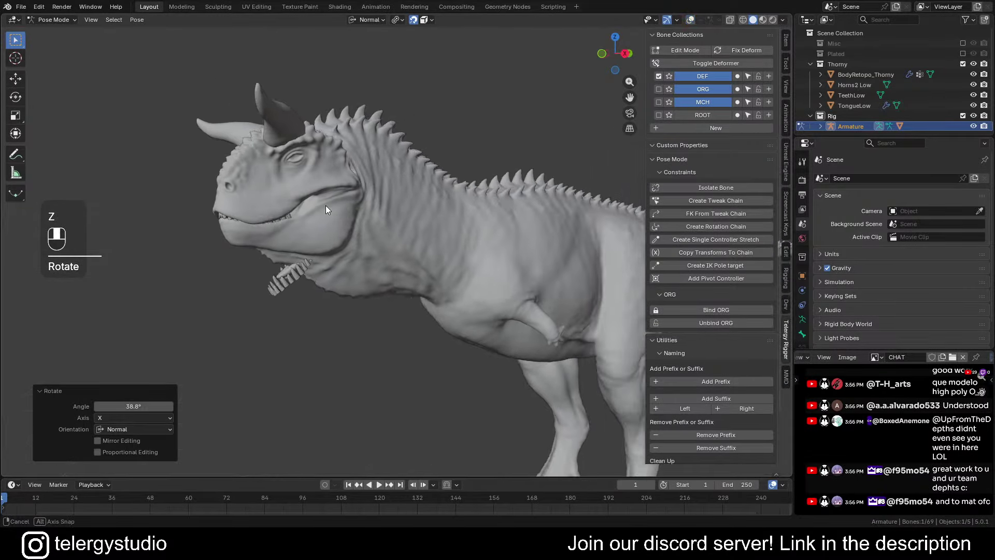
# Rotate the jaw bone about 2.83° further around its X axis, try reopening the mouth, and clear the jaw's rotation
pyautogui.moveTo(326, 205); pyautogui.dragTo(362, 221, button='middle')
pyautogui.scroll(1, 325, 197)
pyautogui.scroll(2, 280, 260)
pyautogui.moveTo(280, 260); pyautogui.dragTo(302, 324, button='middle')
pyautogui.press('r')
pyautogui.press('x')
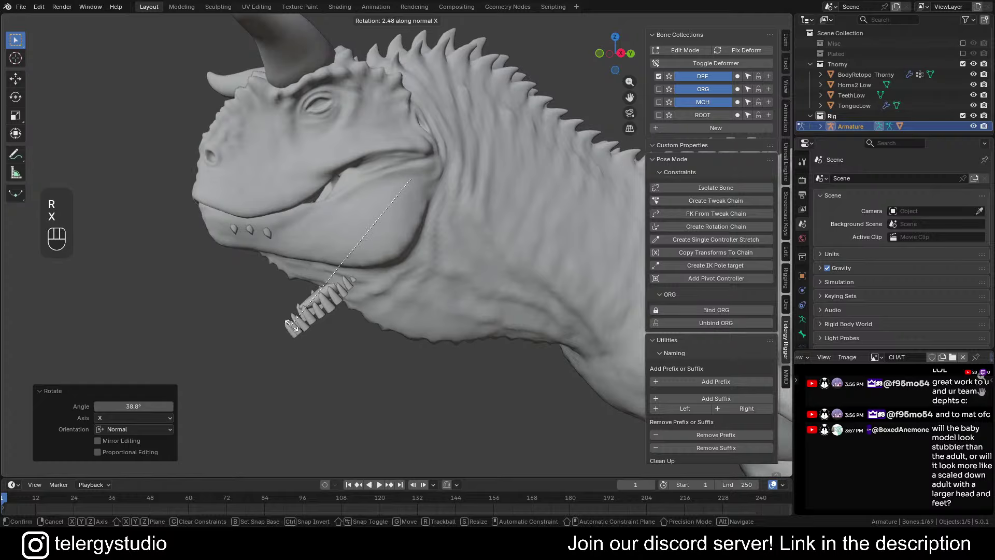
pyautogui.click(291, 324)
pyautogui.moveTo(291, 324); pyautogui.dragTo(230, 290, button='middle')
pyautogui.press('r')
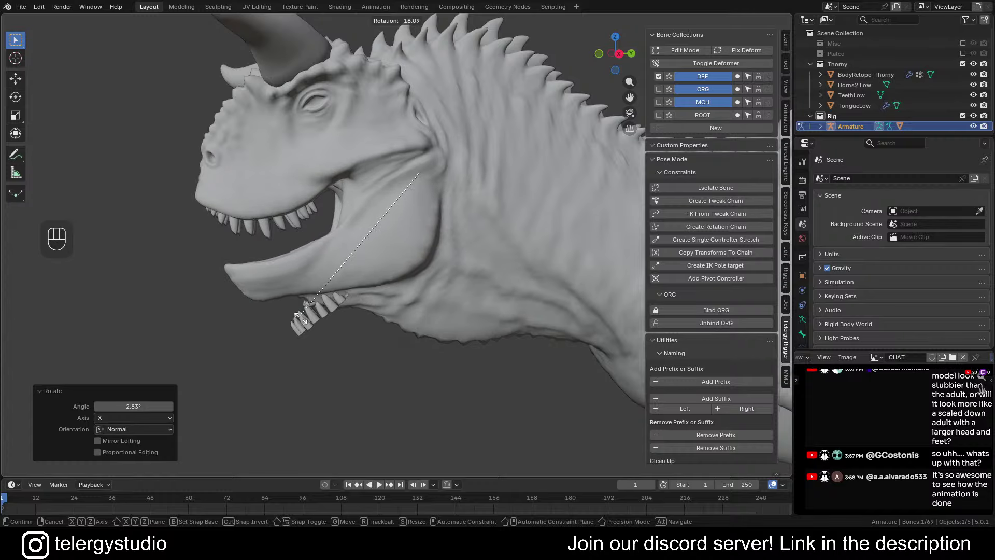
pyautogui.rightClick(239, 314)
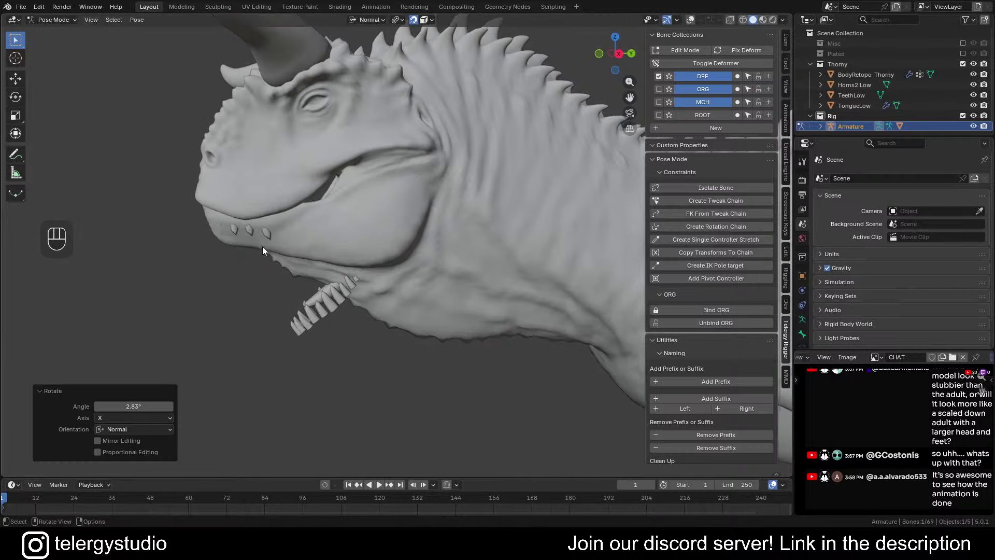
pyautogui.scroll(-2, 264, 246)
pyautogui.hotkey('alt', 'r')
# Show the viewport overlays again and view the head from the right in orthographic projection
pyautogui.moveTo(324, 275); pyautogui.dragTo(318, 207, button='middle')
pyautogui.scroll(-2, 320, 201)
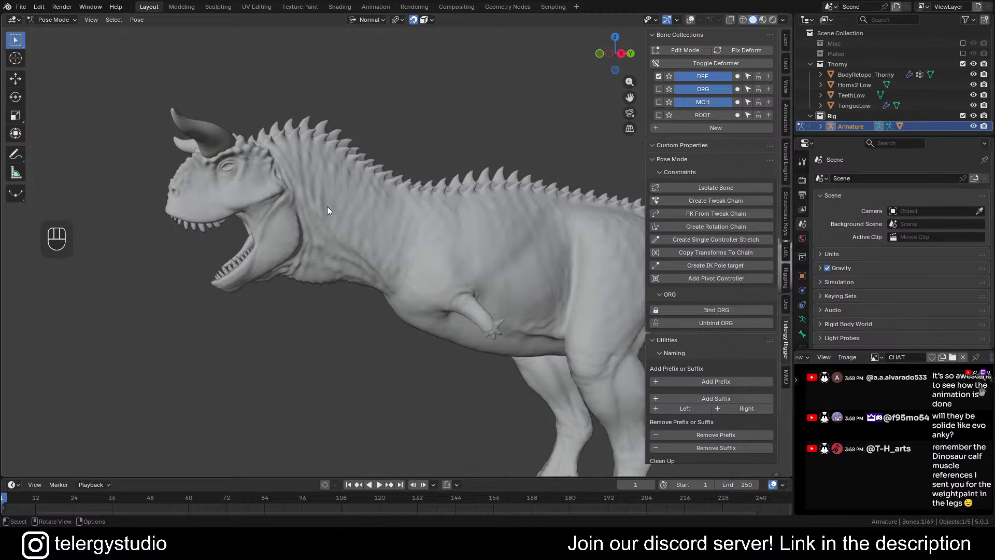
pyautogui.keyDown('shift'); pyautogui.moveTo(302, 205); pyautogui.dragTo(266, 148, button='middle'); pyautogui.keyUp('shift')
pyautogui.hotkey('shift', 'alt', 'z')
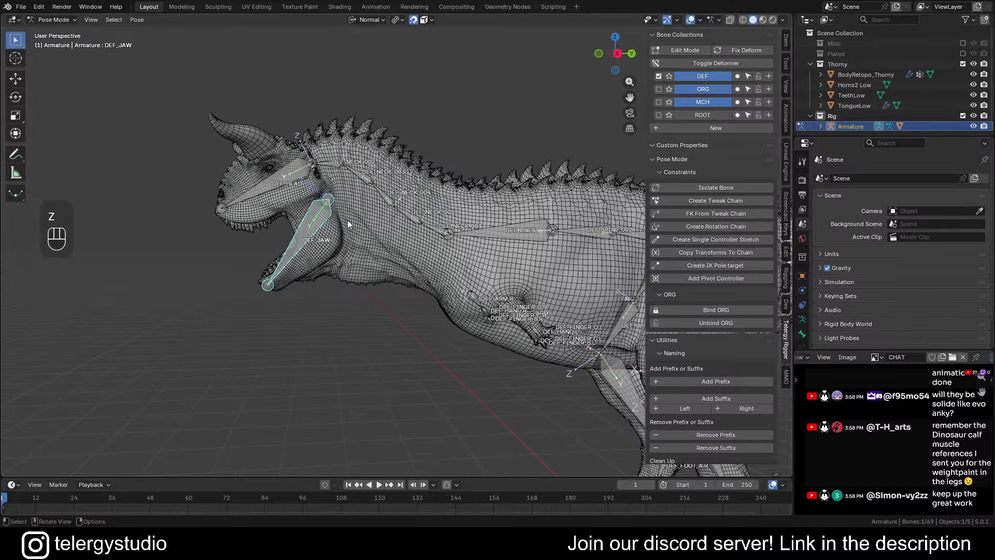
pyautogui.press('KP_5')
pyautogui.keyDown('shift'); pyautogui.moveTo(331, 228); pyautogui.dragTo(317, 255, button='middle'); pyautogui.keyUp('shift')
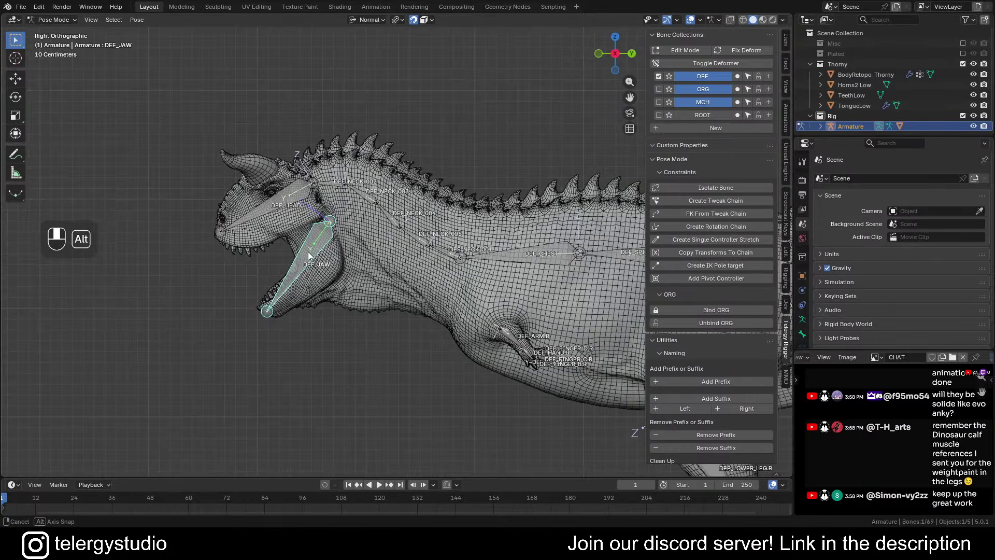
# Try rotating the jaw bone in the side view to check how the jaw and the lower teeth move
pyautogui.scroll(3, 321, 265)
pyautogui.press('r')
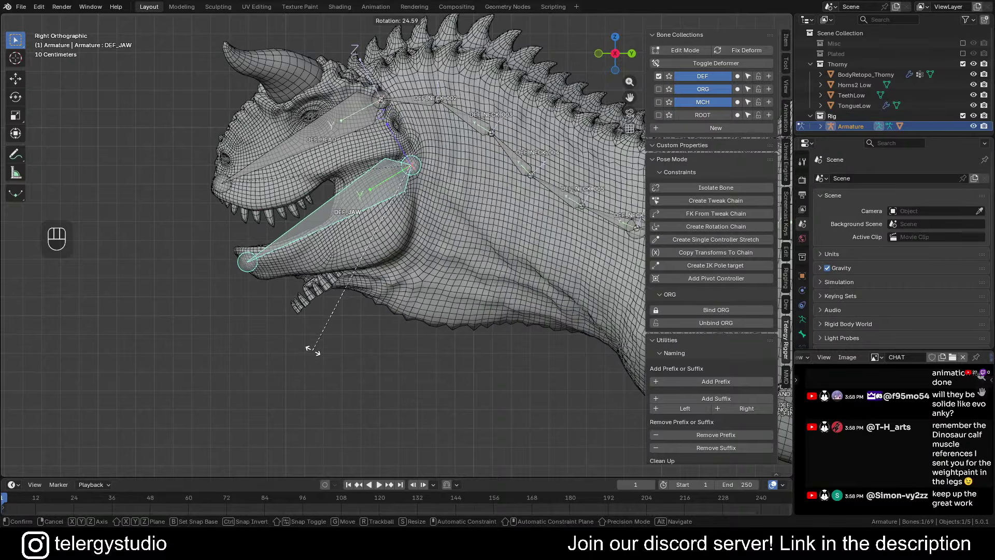
pyautogui.click(330, 323)
pyautogui.keyDown('shift'); pyautogui.moveTo(429, 230); pyautogui.dragTo(402, 238, button='middle'); pyautogui.keyUp('shift')
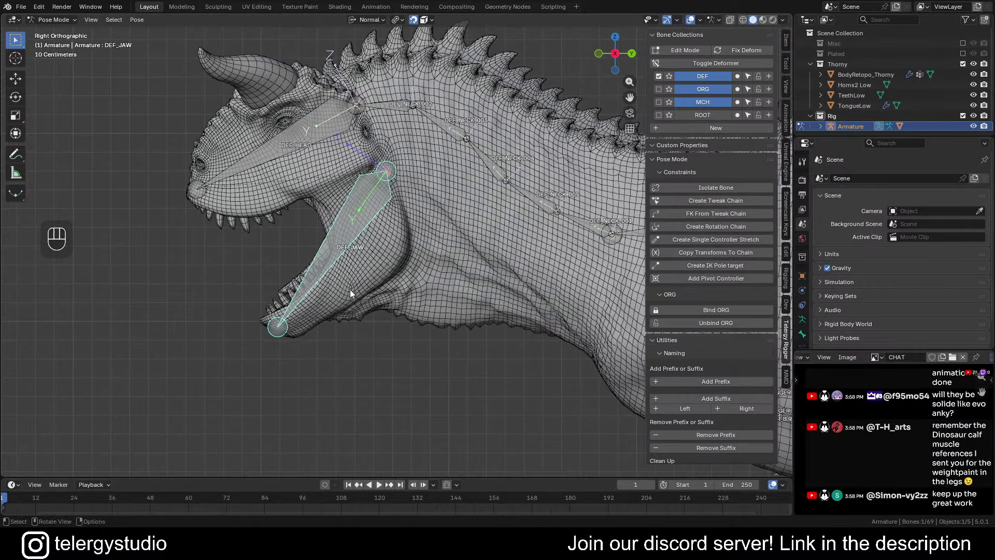
pyautogui.scroll(2, 332, 288)
pyautogui.moveTo(317, 280); pyautogui.dragTo(402, 278, button='middle')
pyautogui.scroll(-1, 361, 262)
pyautogui.scroll(-2, 368, 264)
# In Object Mode, parent the TeethLow mesh to the armature using Armature Deform With Empty Groups
pyautogui.press('Tab')
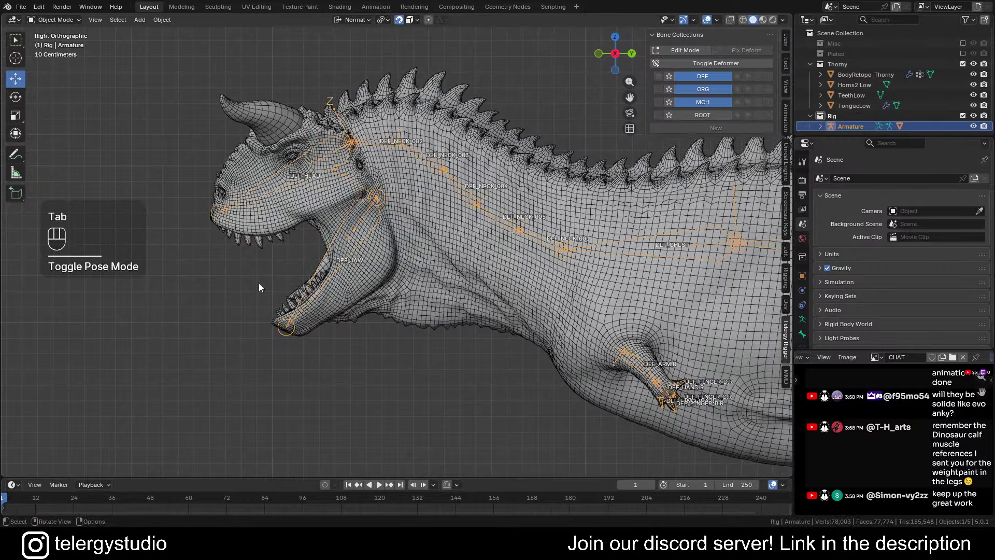
pyautogui.scroll(4, 290, 311)
pyautogui.click(307, 338)
pyautogui.keyDown('shift'); pyautogui.click(334, 333); pyautogui.keyUp('shift')
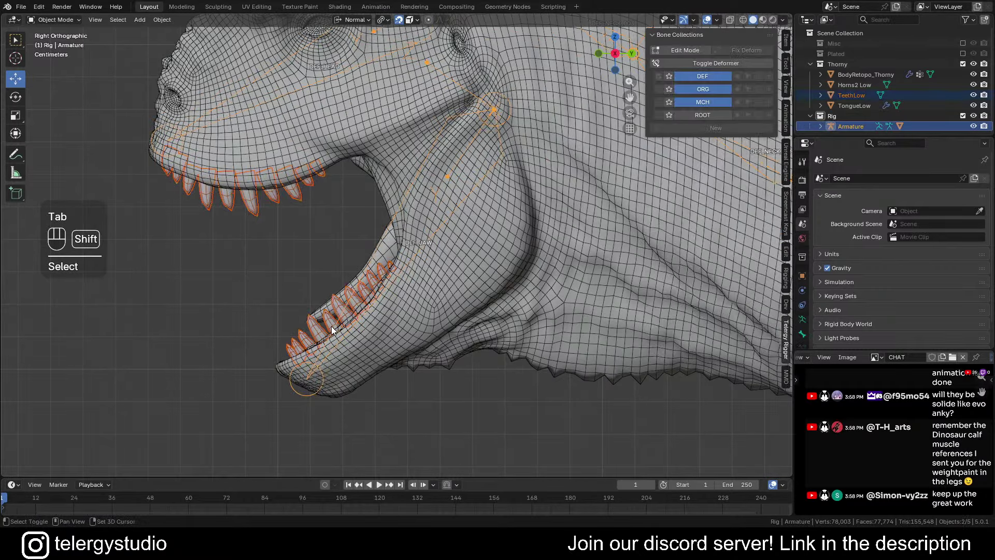
pyautogui.scroll(-3, 341, 291)
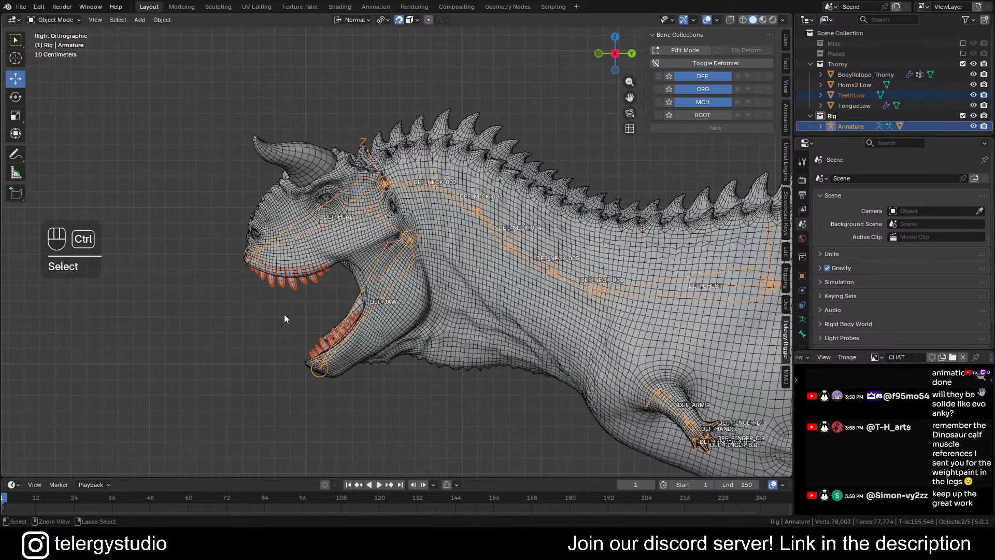
pyautogui.hotkey('ctrl', 'p')
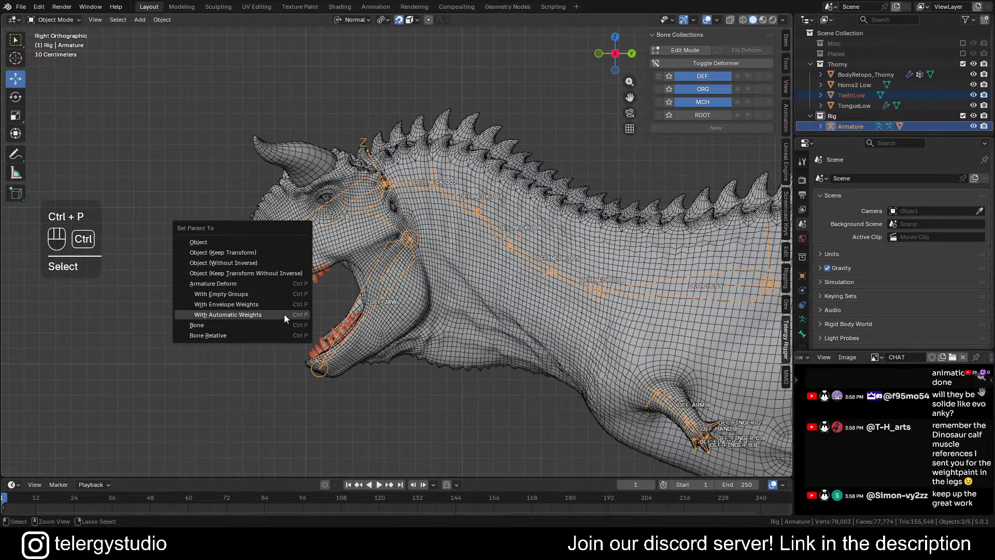
pyautogui.click(235, 294)
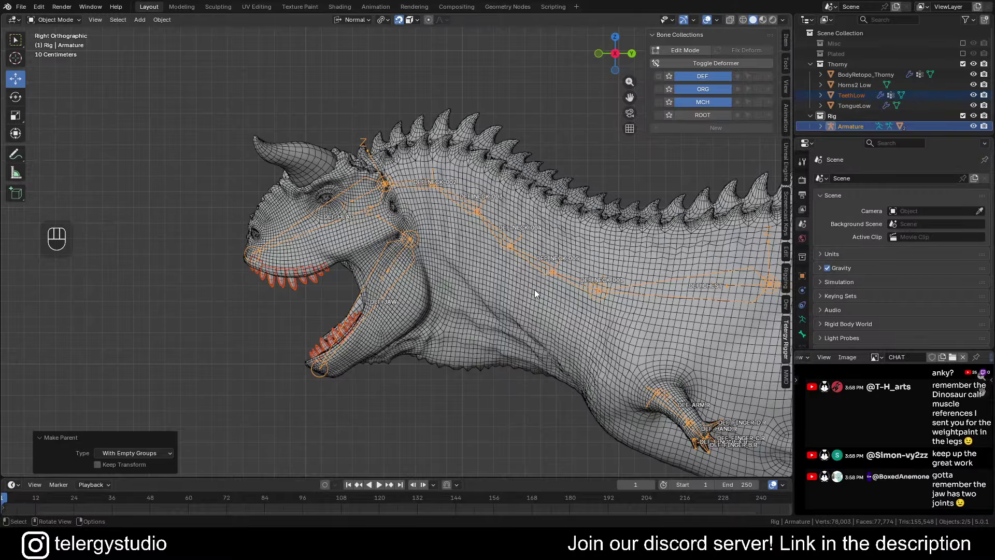
# Put only the TeethLow mesh into Edit Mode with nothing selected and switch the viewport to wireframe shading
pyautogui.keyDown('shift'); pyautogui.moveTo(534, 285); pyautogui.dragTo(464, 231, button='middle'); pyautogui.keyUp('shift')
pyautogui.scroll(2, 407, 288)
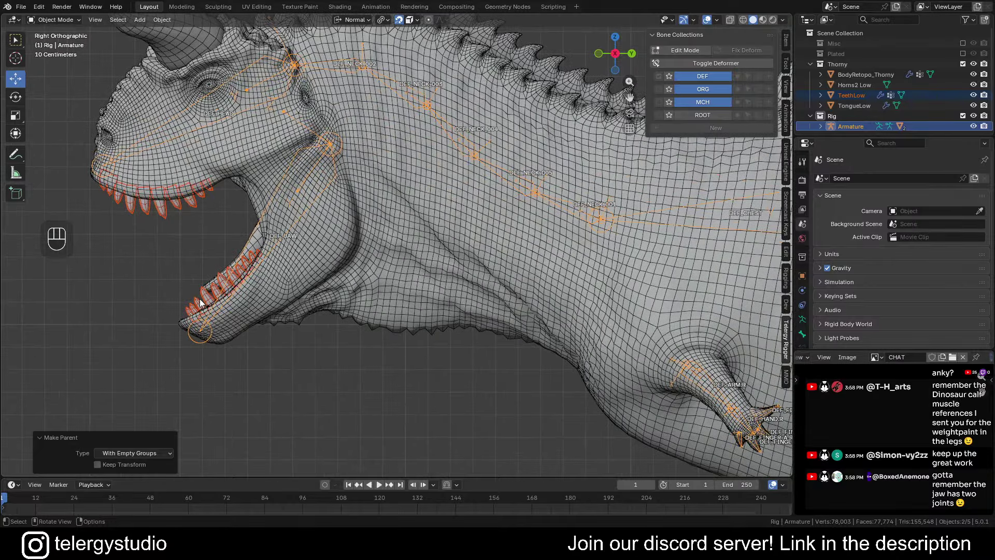
pyautogui.click(200, 300)
pyautogui.keyDown('shift'); pyautogui.moveTo(286, 301); pyautogui.dragTo(348, 287, button='middle'); pyautogui.keyUp('shift')
pyautogui.press('Tab')
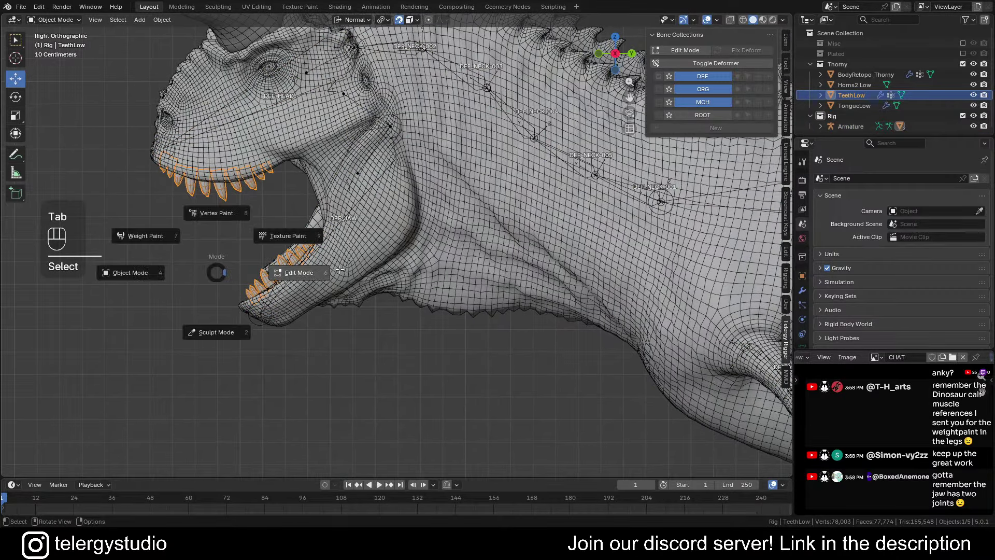
pyautogui.moveTo(219, 276); pyautogui.dragTo(254, 268, button='middle')
pyautogui.hotkey('alt', 'a')
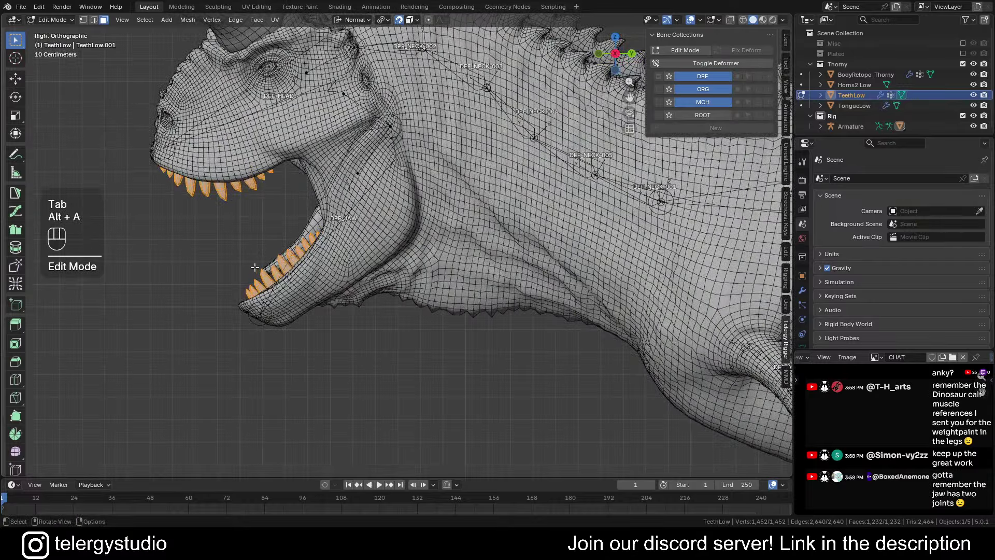
pyautogui.hotkey('shift', 'z')
# Assign all the lower teeth to the DEF_JAW vertex group with a weight of 1.000 and save the file
pyautogui.moveTo(166, 216); pyautogui.dragTo(449, 390)
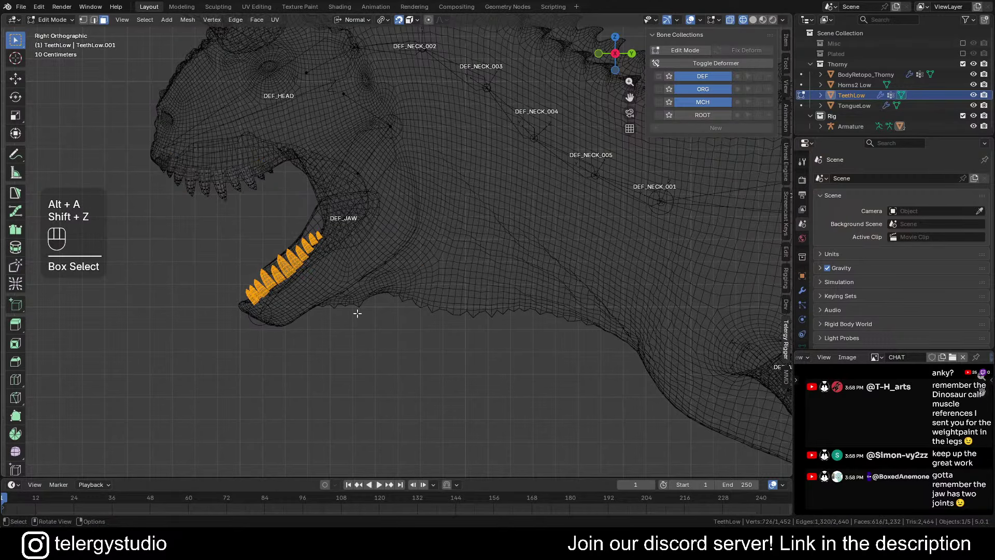
pyautogui.scroll(3, 277, 291)
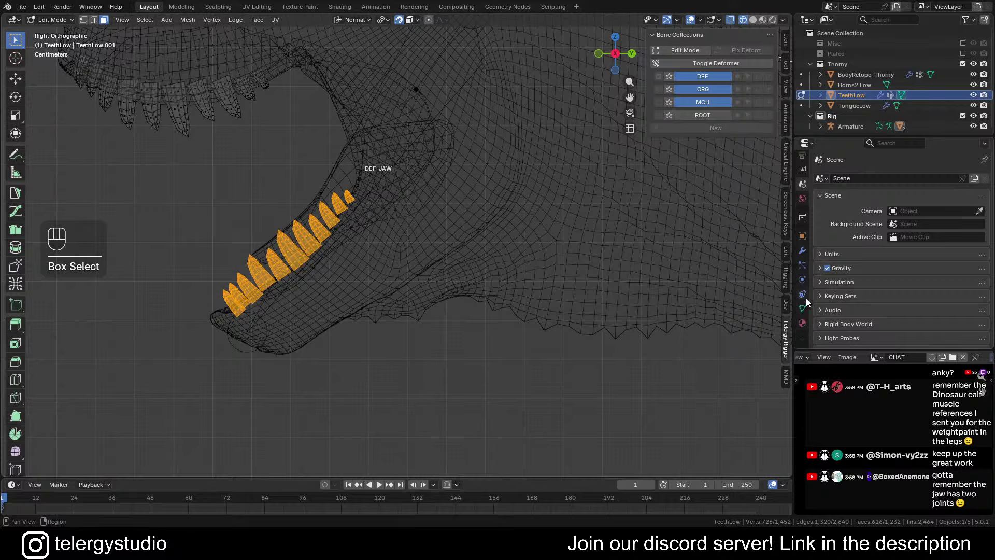
pyautogui.click(801, 307)
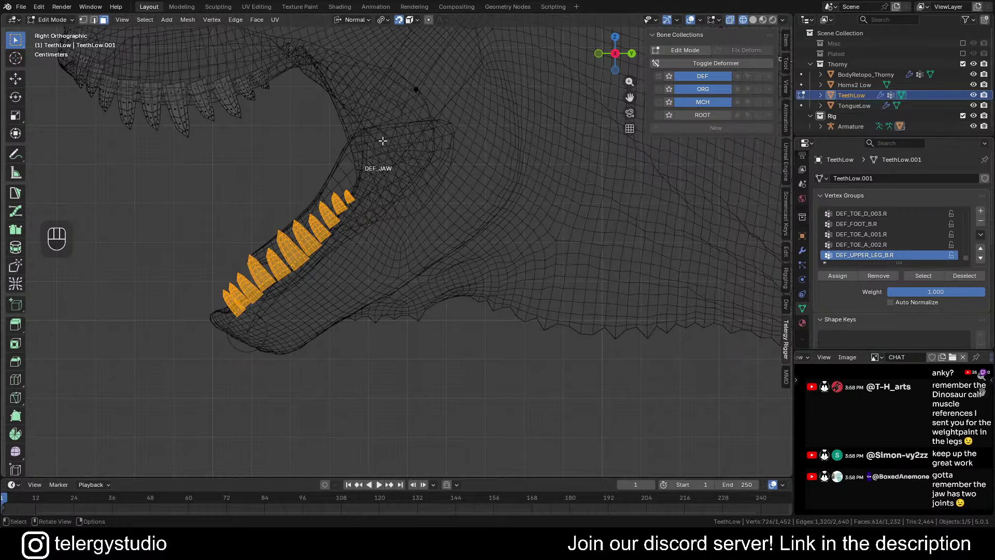
pyautogui.hotkey('ctrl', 'f')
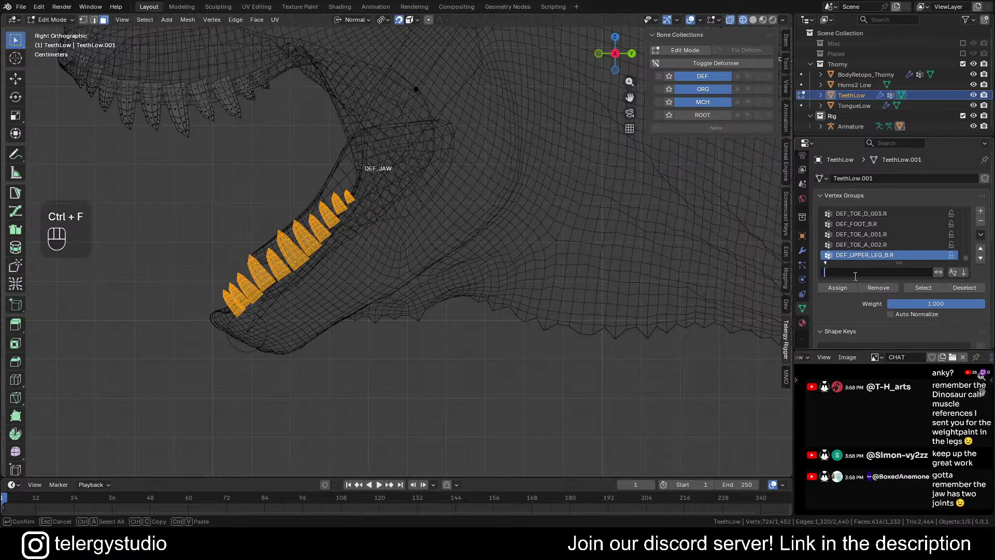
pyautogui.write('def')
pyautogui.press('BackSpace')
pyautogui.press('BackSpace')
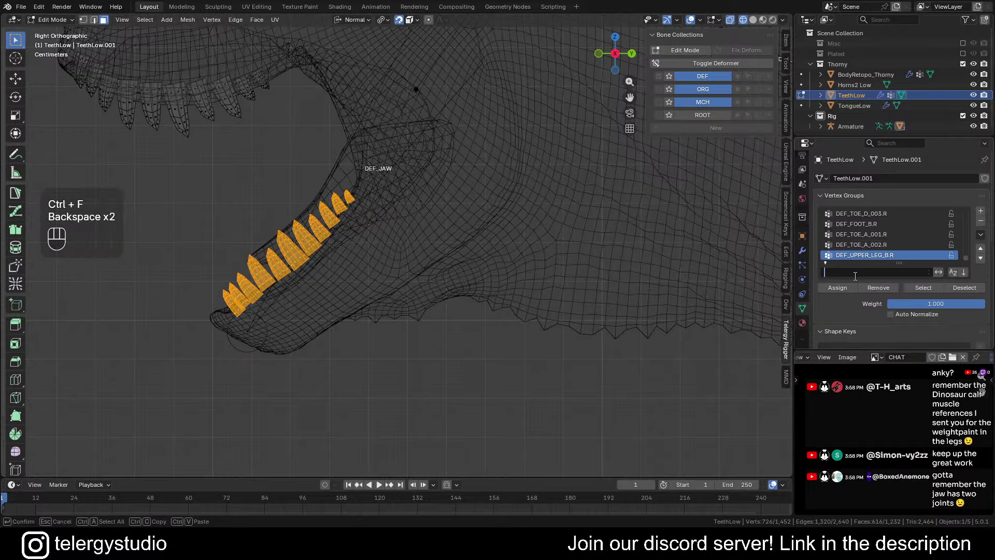
pyautogui.write('jaw')
pyautogui.click(856, 214)
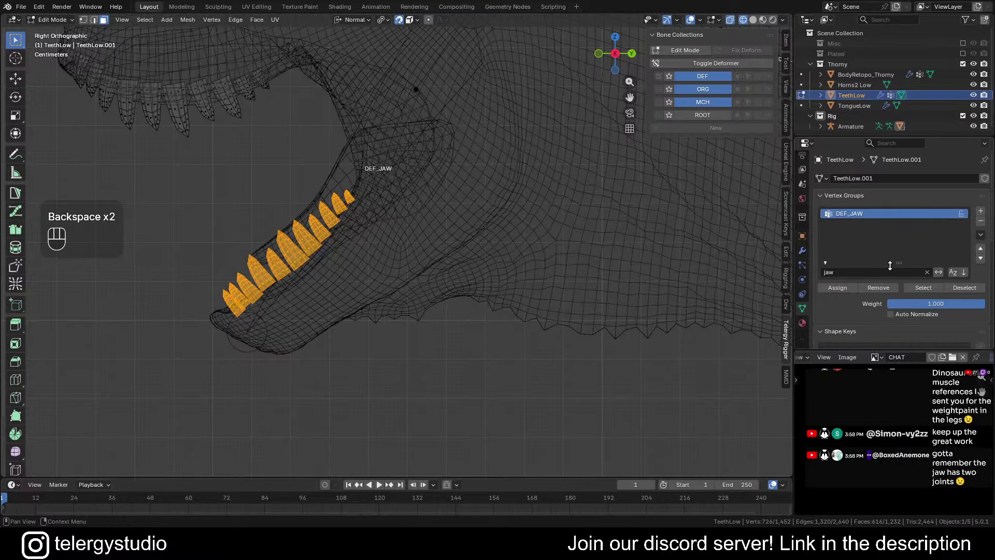
pyautogui.click(838, 289)
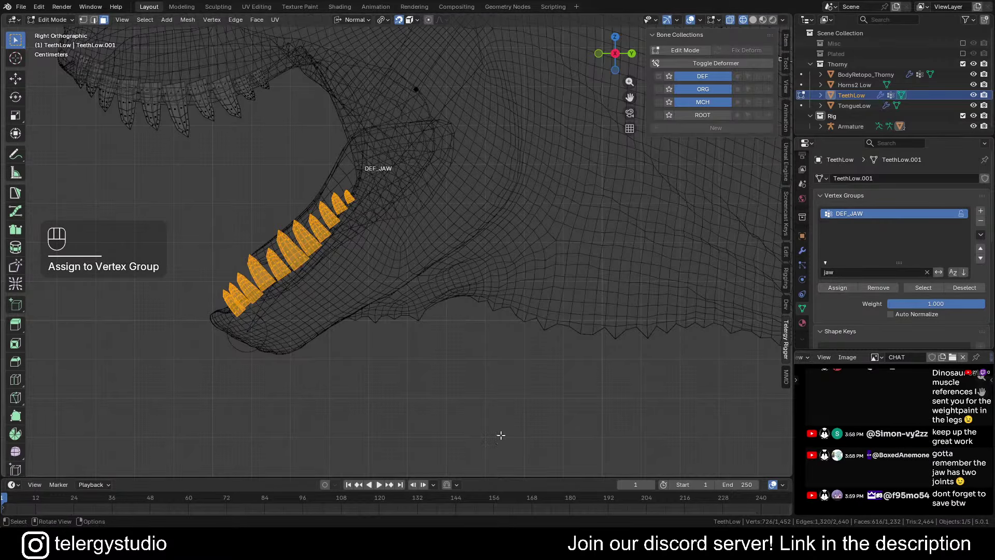
pyautogui.click(382, 404)
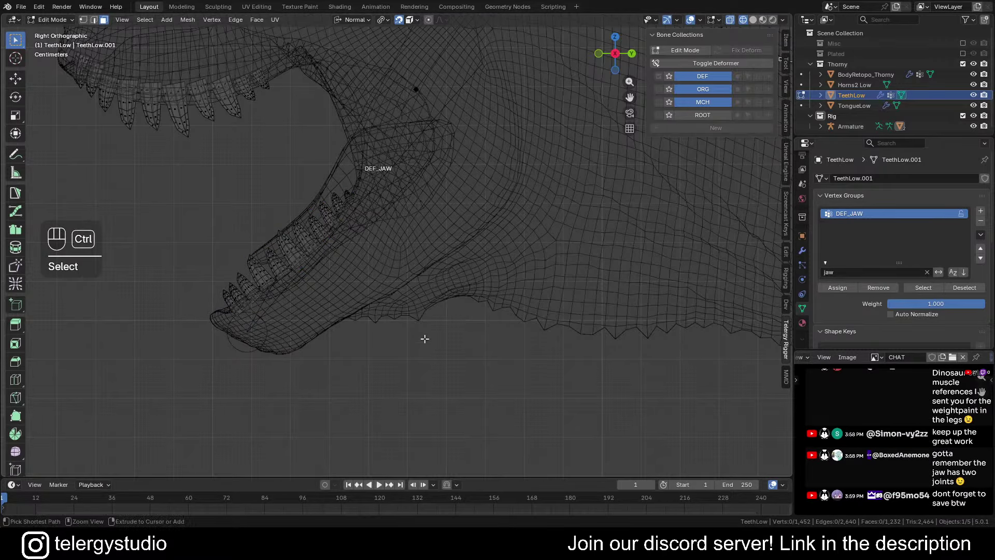
pyautogui.hotkey('ctrl', 's')
# Assign all the upper teeth to the DEF_HEAD vertex group with a weight of 1.000 and deselect everything
pyautogui.scroll(-4, 422, 337)
pyautogui.keyDown('shift'); pyautogui.moveTo(440, 295); pyautogui.dragTo(451, 309, button='middle'); pyautogui.keyUp('shift')
pyautogui.scroll(3, 359, 255)
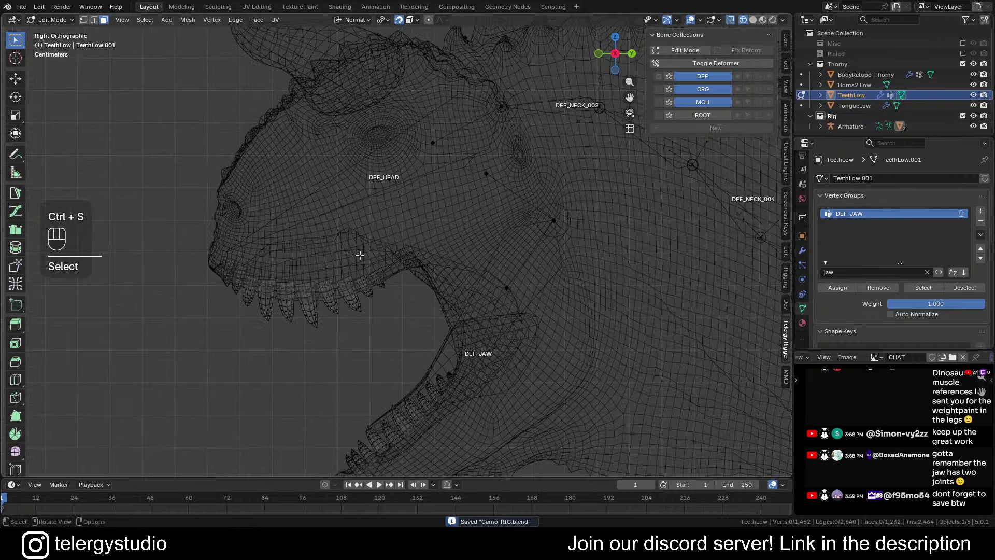
pyautogui.moveTo(133, 162); pyautogui.dragTo(412, 353)
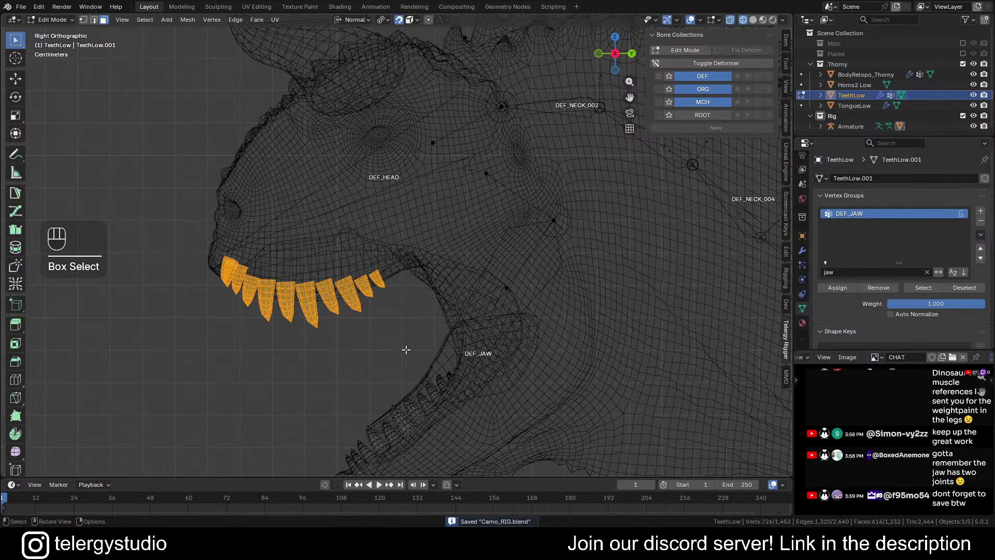
pyautogui.scroll(-2, 273, 230)
pyautogui.keyDown('shift'); pyautogui.moveTo(420, 221); pyautogui.dragTo(391, 213, button='middle'); pyautogui.keyUp('shift')
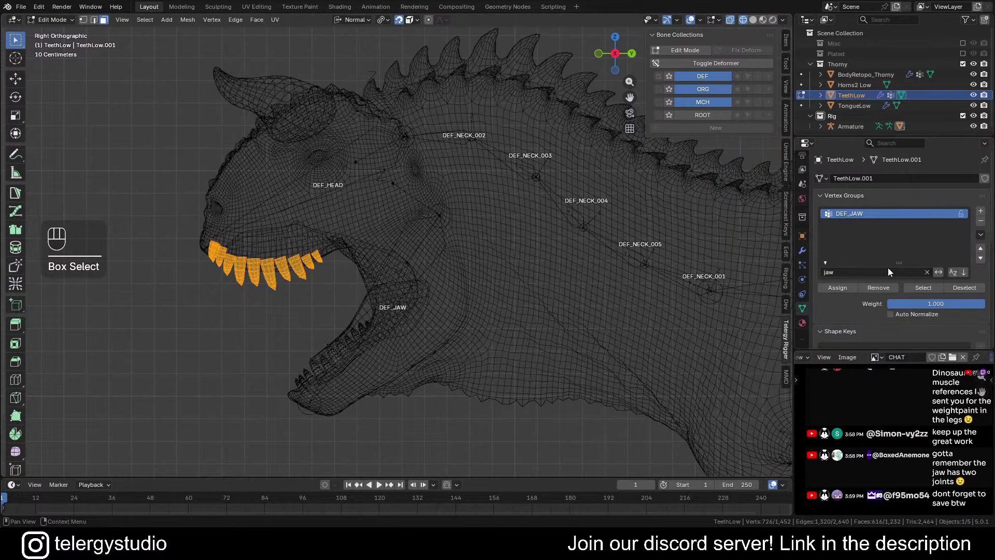
pyautogui.click(928, 272)
pyautogui.click(871, 271)
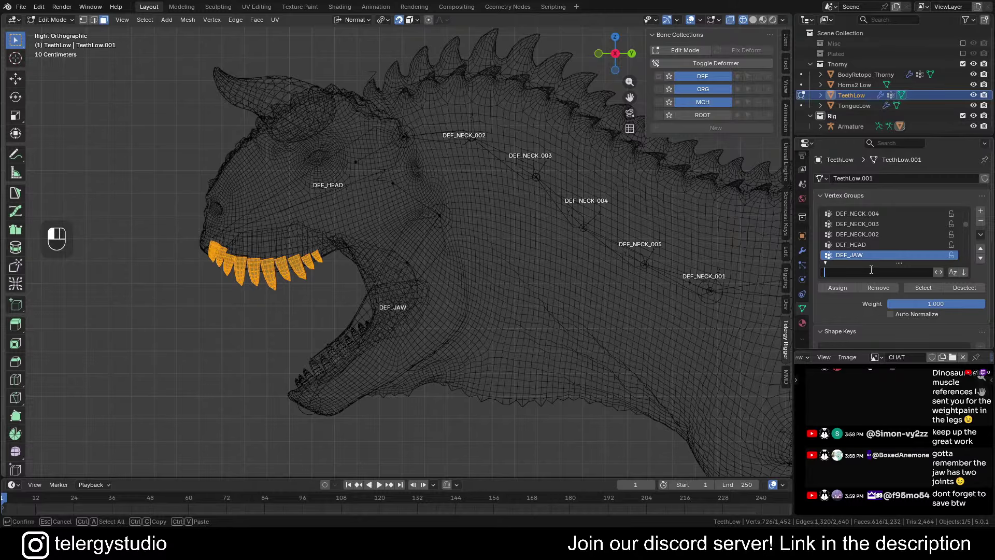
pyautogui.click(861, 248)
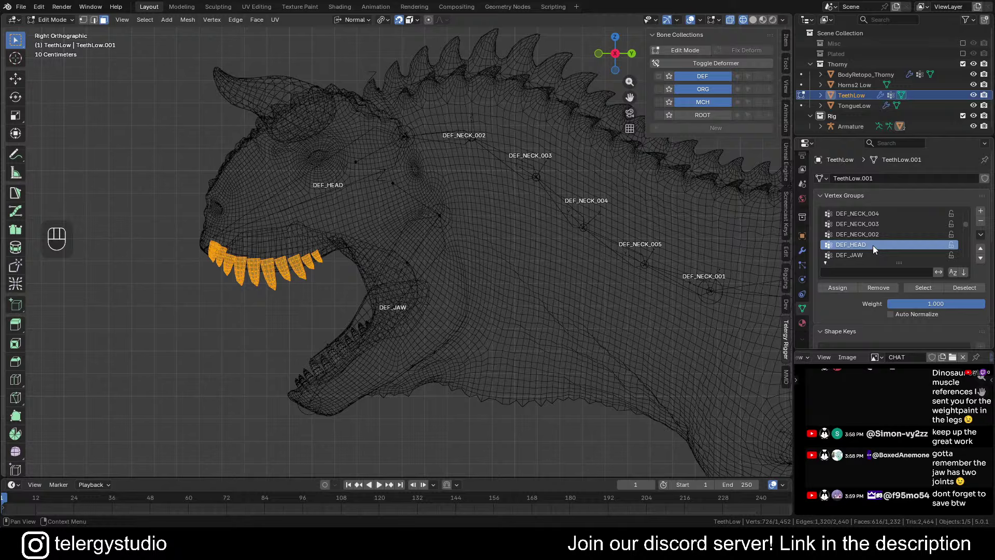
pyautogui.click(838, 287)
pyautogui.scroll(-5, 414, 247)
pyautogui.scroll(1, 460, 266)
pyautogui.hotkey('alt', 'a')
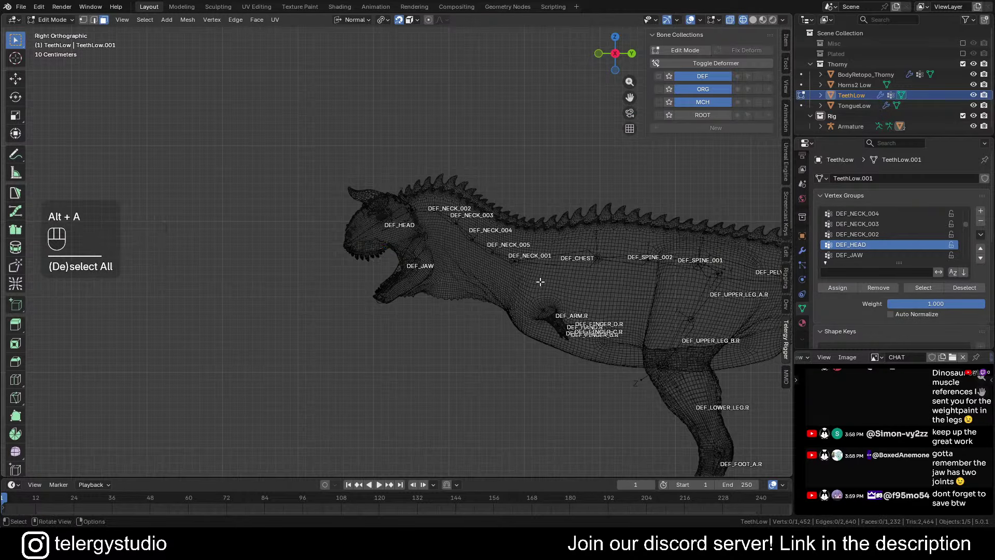
# Switch to the Horns2 Low mesh and, in Object Mode, parent it to the armature using Armature Deform With Empty Groups
pyautogui.scroll(2, 370, 193)
pyautogui.hotkey('alt', 'q')
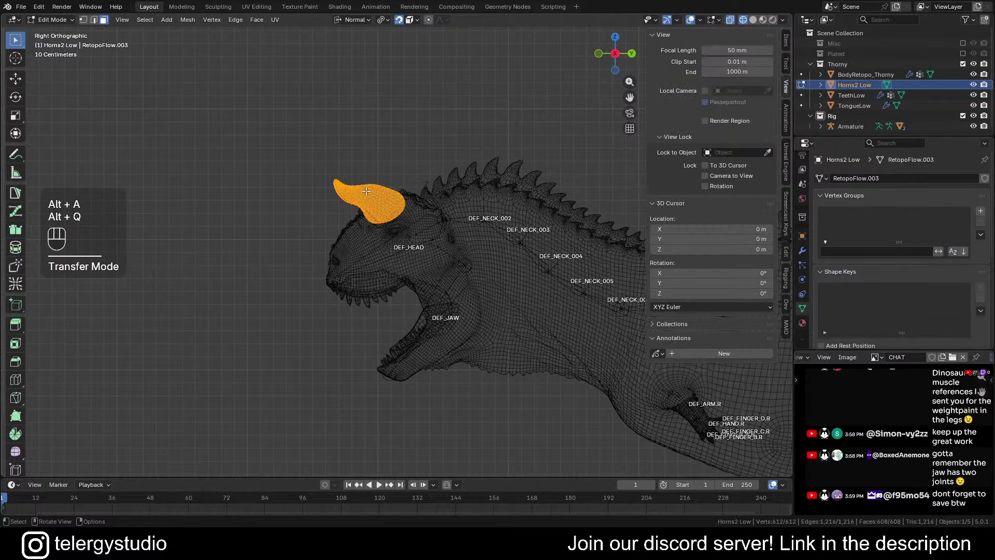
pyautogui.scroll(3, 369, 192)
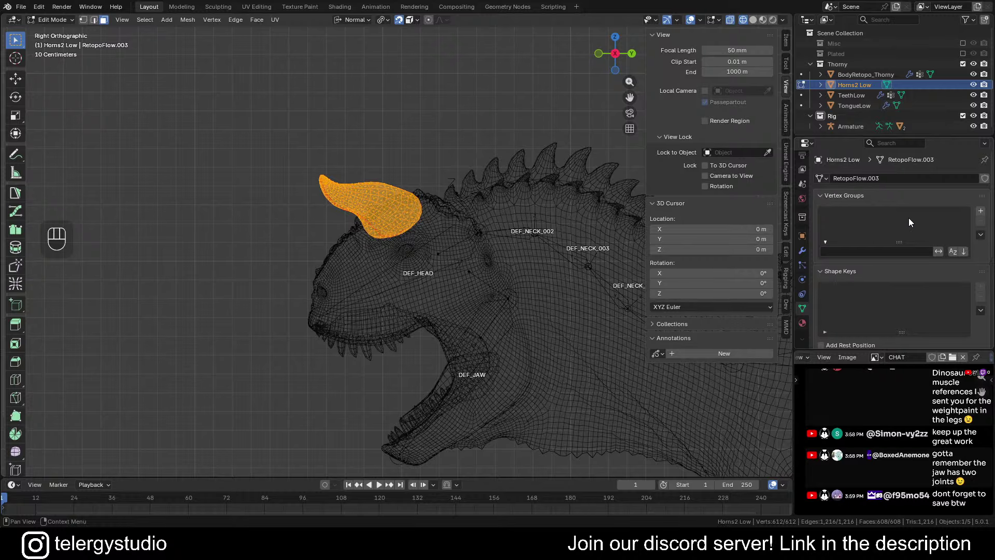
pyautogui.press('Tab')
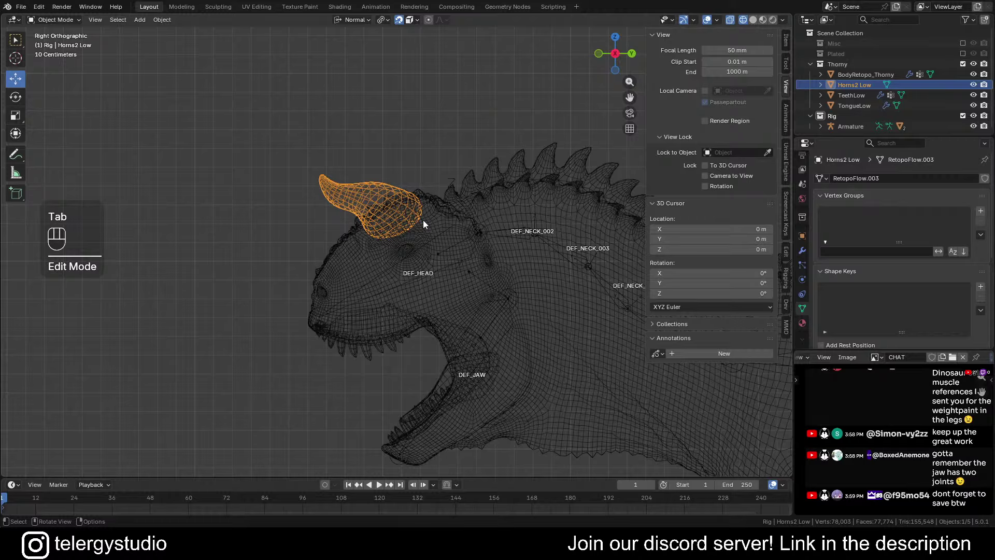
pyautogui.keyDown('shift'); pyautogui.click(380, 274); pyautogui.keyUp('shift')
pyautogui.hotkey('ctrl', 'p')
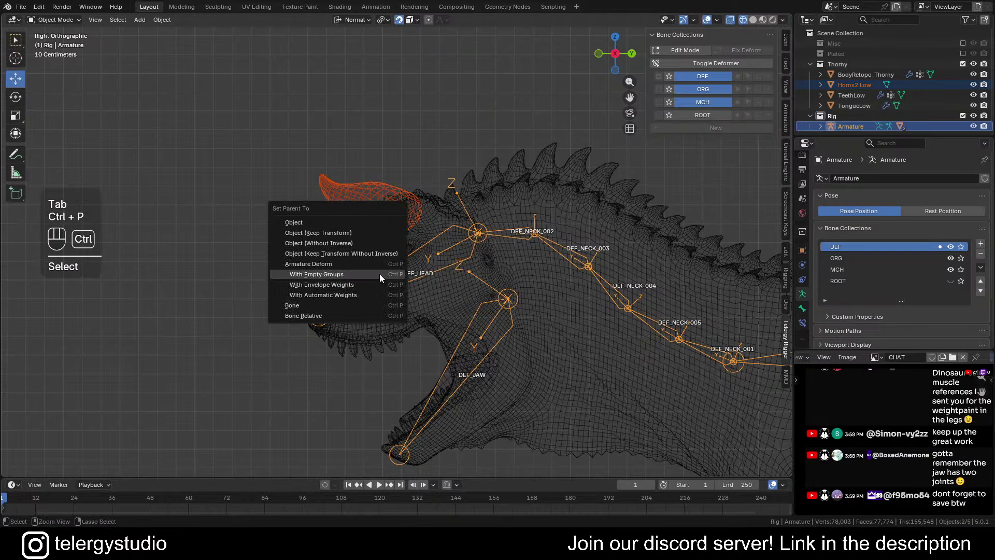
pyautogui.click(379, 274)
# Select only the Horns2 Low mesh and filter its vertex groups by "HE"
pyautogui.click(349, 196)
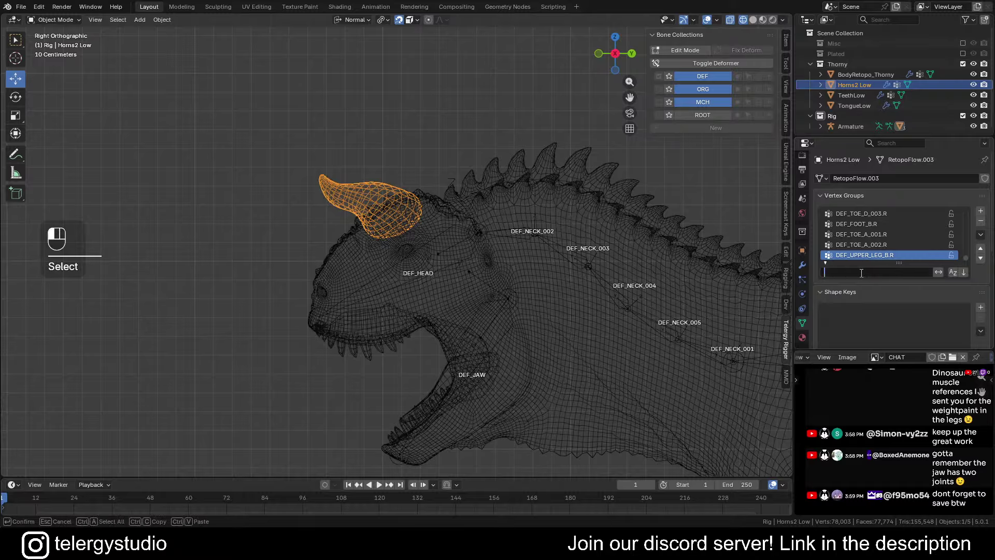
pyautogui.write('HE')
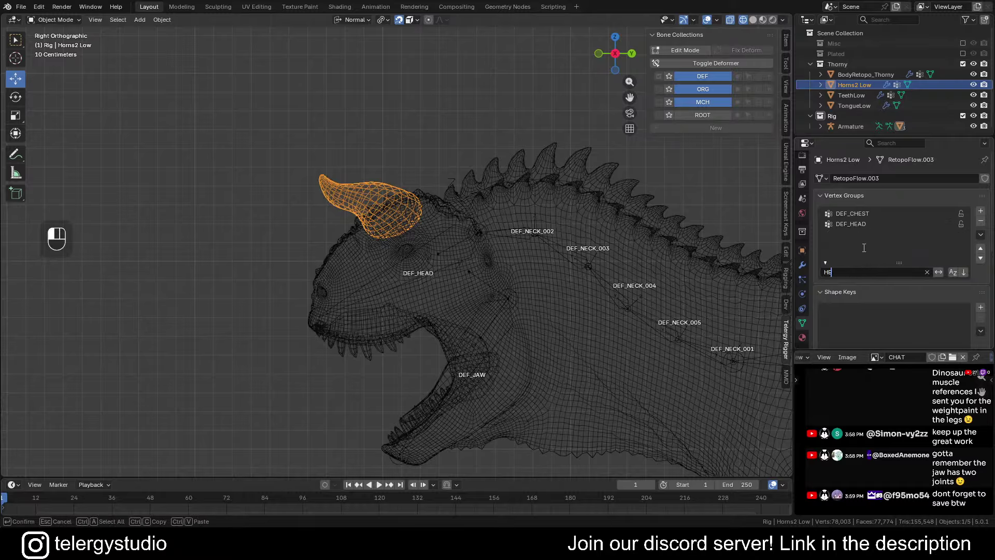
# Assign all vertices of the horns mesh to the DEF_HEAD vertex group with weight 1.000, and return to Object Mode
pyautogui.press('Tab')
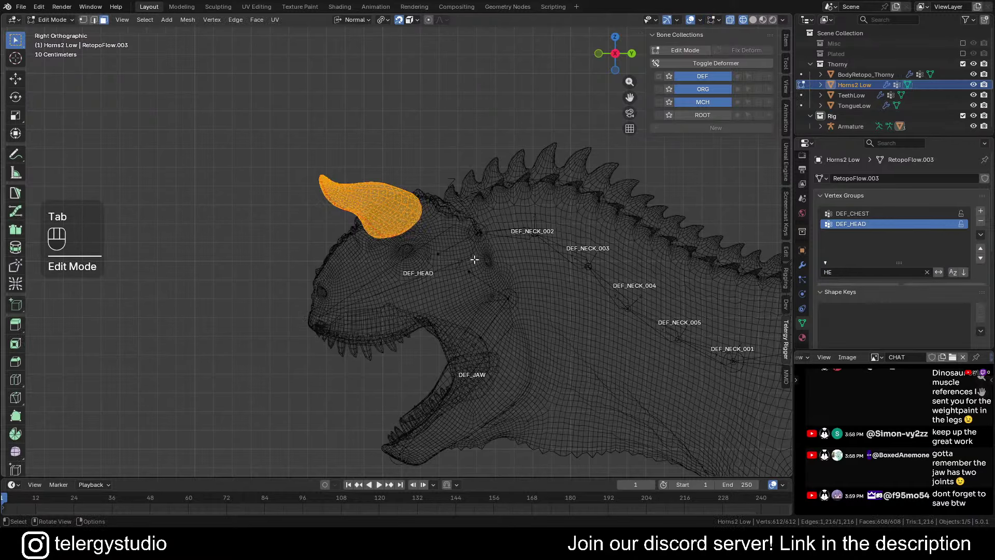
pyautogui.press('a')
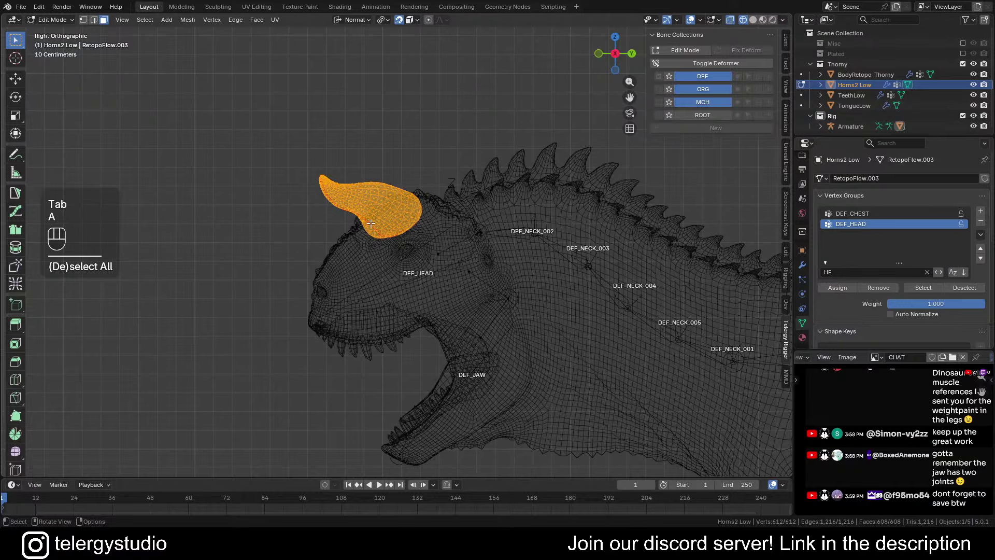
pyautogui.click(838, 289)
pyautogui.scroll(-2, 399, 207)
pyautogui.hotkey('alt', 'a')
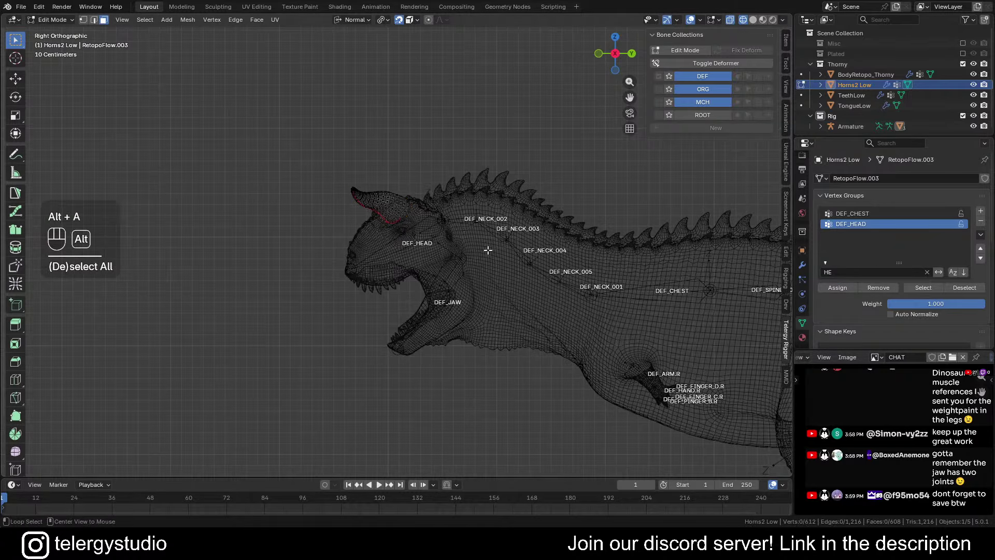
pyautogui.keyDown('shift'); pyautogui.moveTo(484, 244); pyautogui.dragTo(469, 259, button='middle'); pyautogui.keyUp('shift')
pyautogui.press('Tab')
pyautogui.scroll(2, 414, 265)
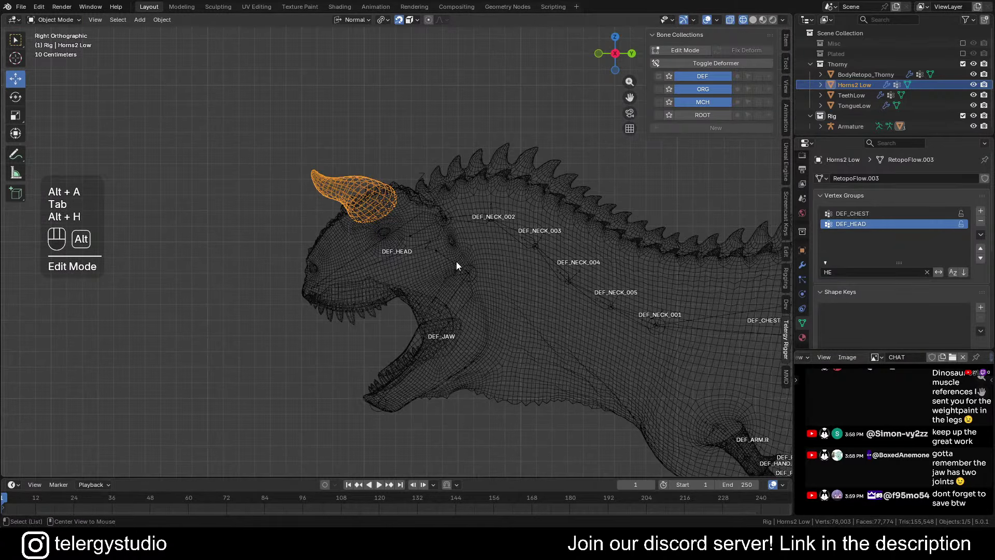
# Switch the viewport from wireframe to solid shading and select the armature
pyautogui.hotkey('shift', 'z')
pyautogui.moveTo(460, 262)
pyautogui.mouseDown(button='middle')
pyautogui.moveTo(450, 259)
pyautogui.moveTo(480, 268)
pyautogui.moveTo(362, 236)
pyautogui.moveTo(425, 255)
pyautogui.moveTo(412, 198)
pyautogui.mouseUp(button='middle')
pyautogui.scroll(3, 362, 236)
pyautogui.click(347, 244)
pyautogui.scroll(-5, 347, 244)
# Try rotating the head bone in Pose Mode to test how the horns follow the head
pyautogui.press('Tab')
pyautogui.click(417, 267)
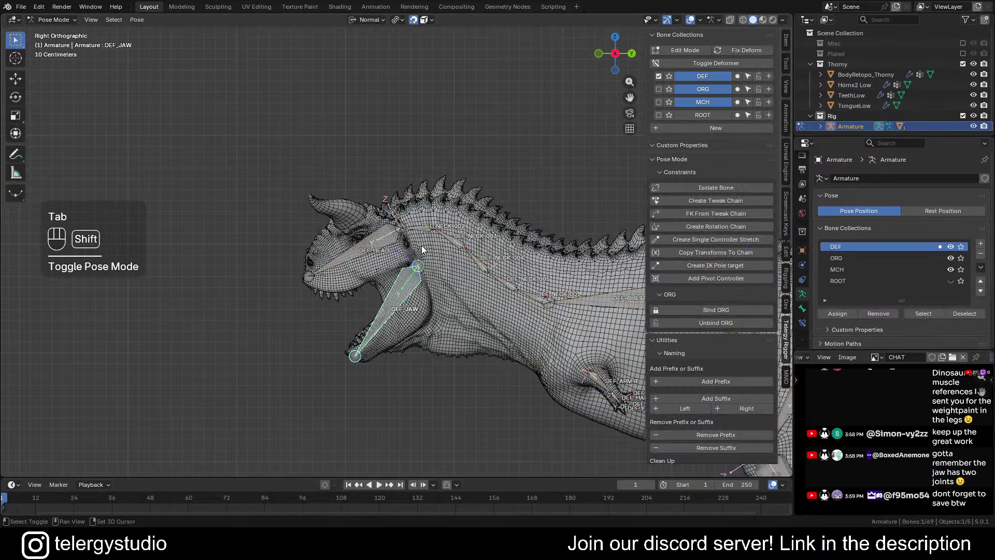
pyautogui.scroll(3, 334, 232)
pyautogui.keyDown('shift'); pyautogui.click(312, 254); pyautogui.keyUp('shift')
pyautogui.press('r')
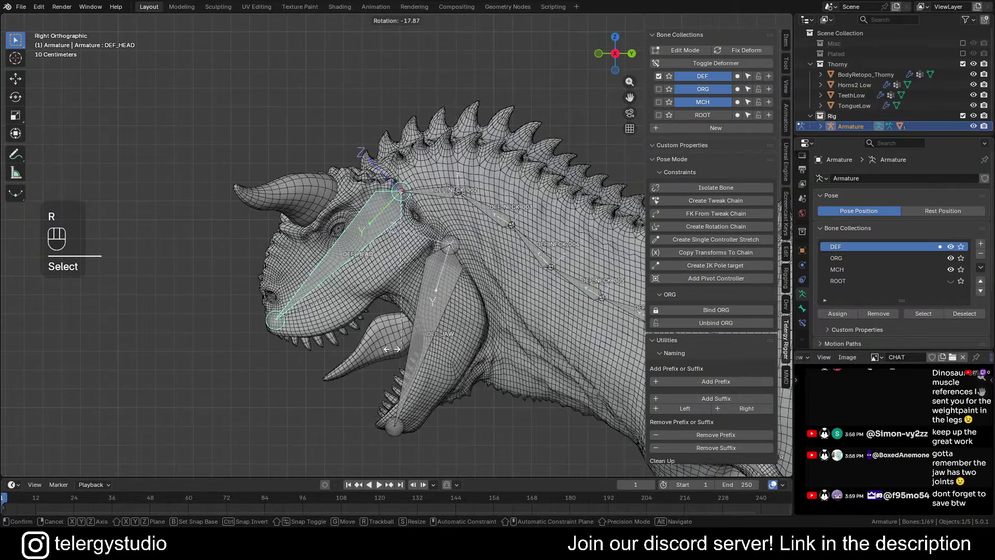
pyautogui.click(363, 344)
pyautogui.keyDown('shift'); pyautogui.moveTo(400, 320); pyautogui.dragTo(384, 300, button='middle'); pyautogui.keyUp('shift')
pyautogui.keyDown('alt'); pyautogui.moveTo(384, 299); pyautogui.dragTo(353, 294); pyautogui.keyUp('alt')
pyautogui.scroll(2, 306, 295)
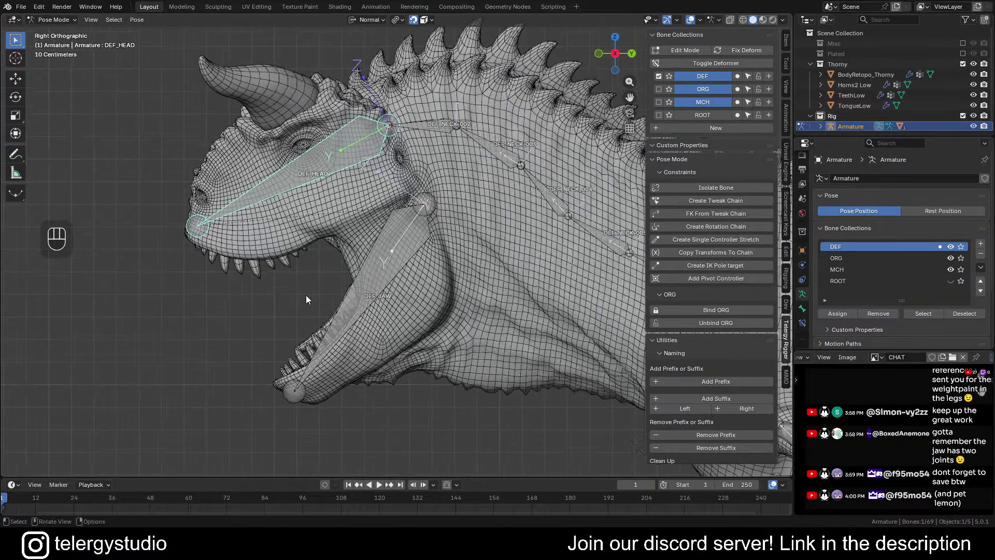
pyautogui.keyDown('shift'); pyautogui.moveTo(324, 302); pyautogui.dragTo(383, 310, button='middle'); pyautogui.keyUp('shift')
# In Object Mode, parent the tongue mesh to the armature using the With Empty Groups option
pyautogui.press('Tab')
pyautogui.click(246, 318)
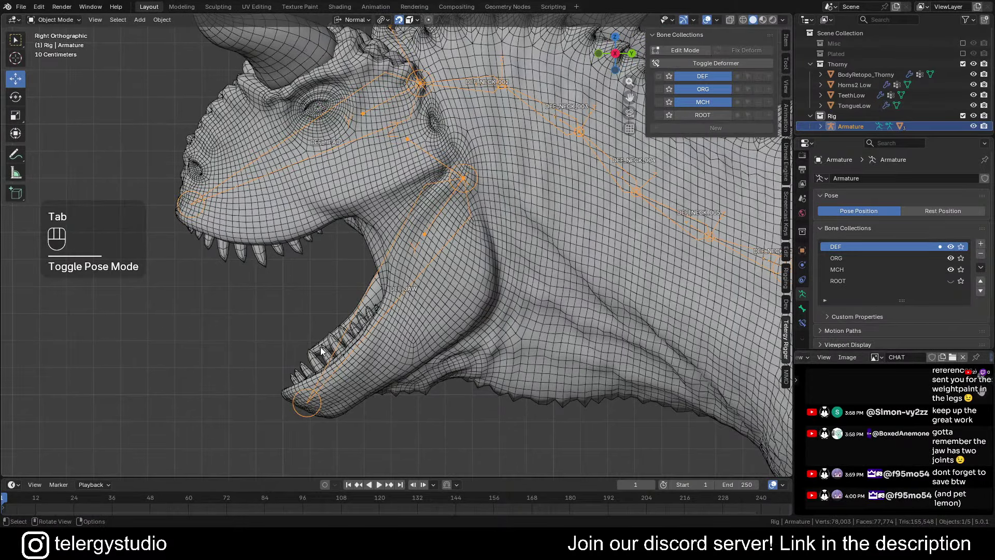
pyautogui.click(322, 351)
pyautogui.click(367, 291)
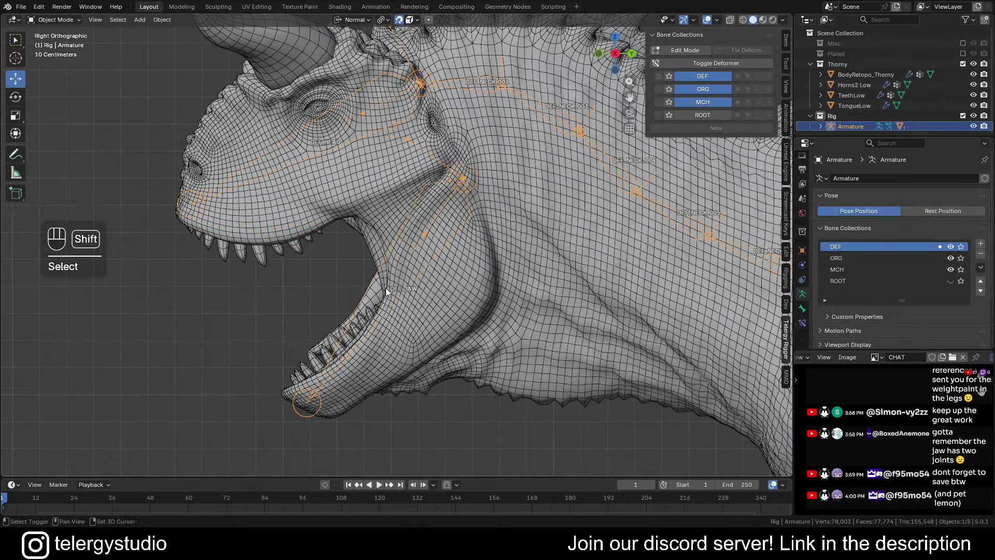
pyautogui.moveTo(386, 287); pyautogui.dragTo(352, 286, button='middle')
pyautogui.click(338, 288)
pyautogui.scroll(-3, 338, 289)
pyautogui.scroll(4, 358, 288)
pyautogui.keyDown('shift'); pyautogui.click(357, 285); pyautogui.keyUp('shift')
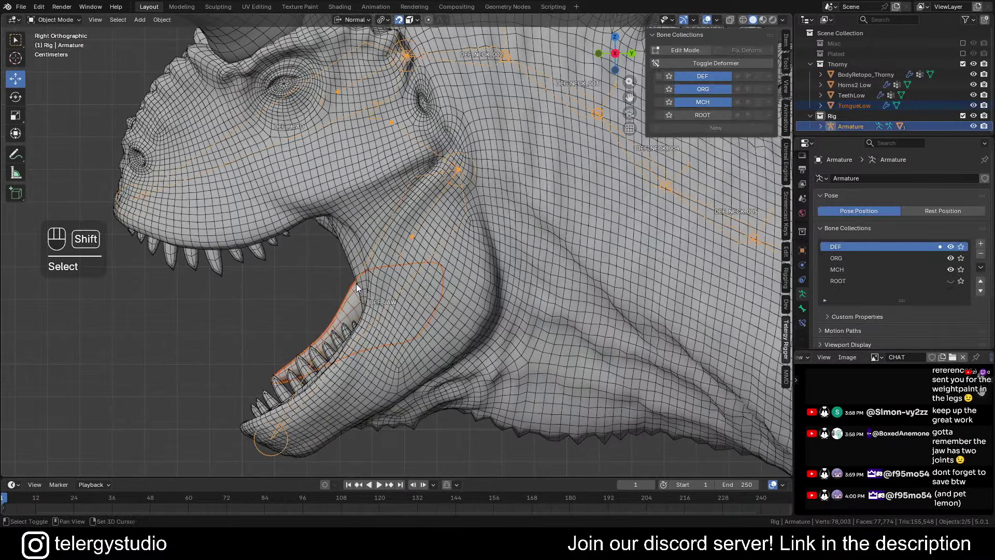
pyautogui.hotkey('ctrl', 'p')
pyautogui.click(356, 284)
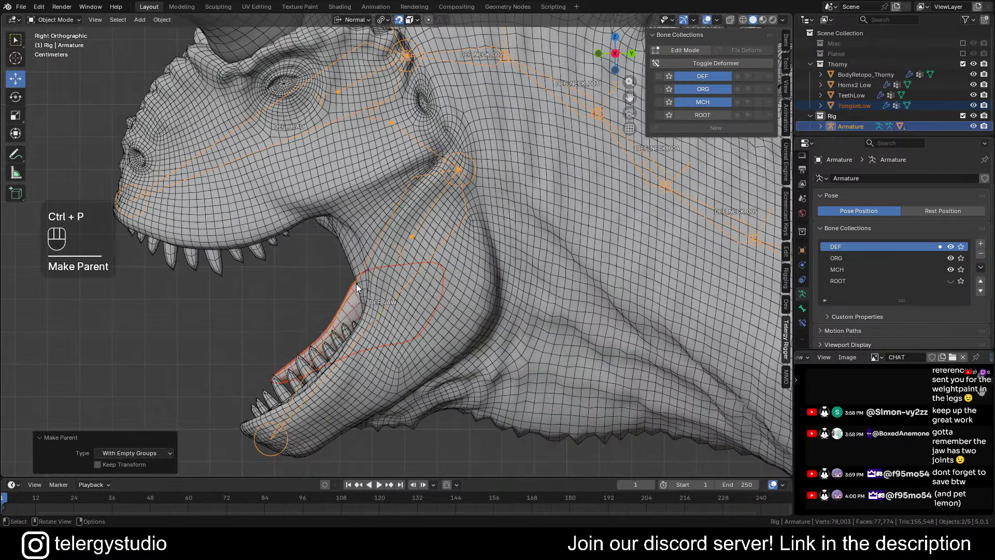
# Assign all vertices of the tongue mesh to the DEF_JAW vertex group with weight 1.000
pyautogui.click(350, 314)
pyautogui.press('Tab')
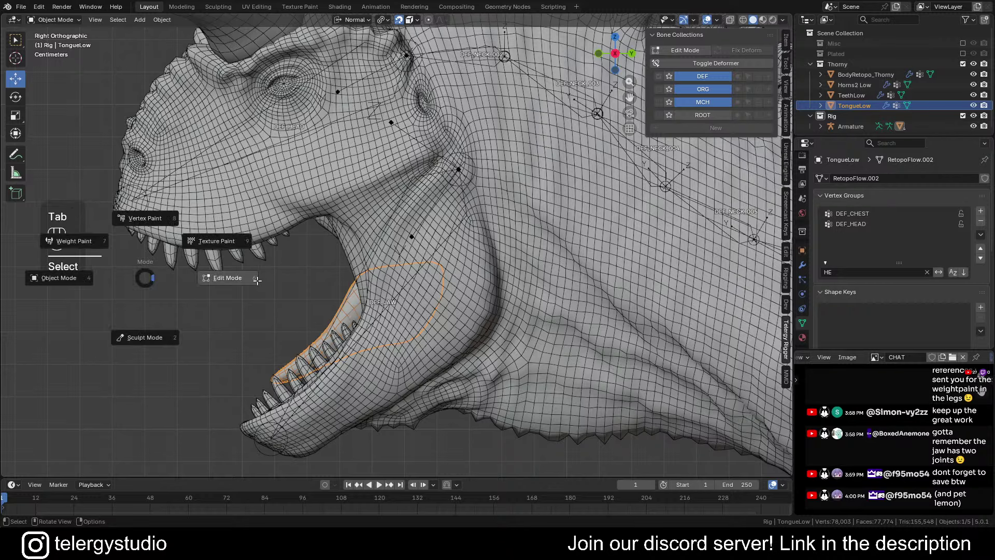
pyautogui.click(257, 281)
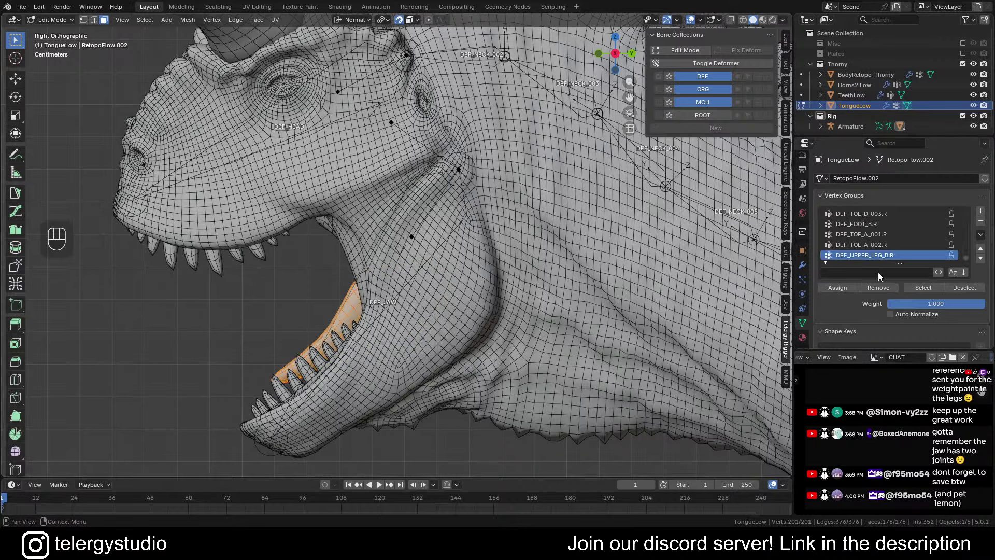
pyautogui.write('JAW')
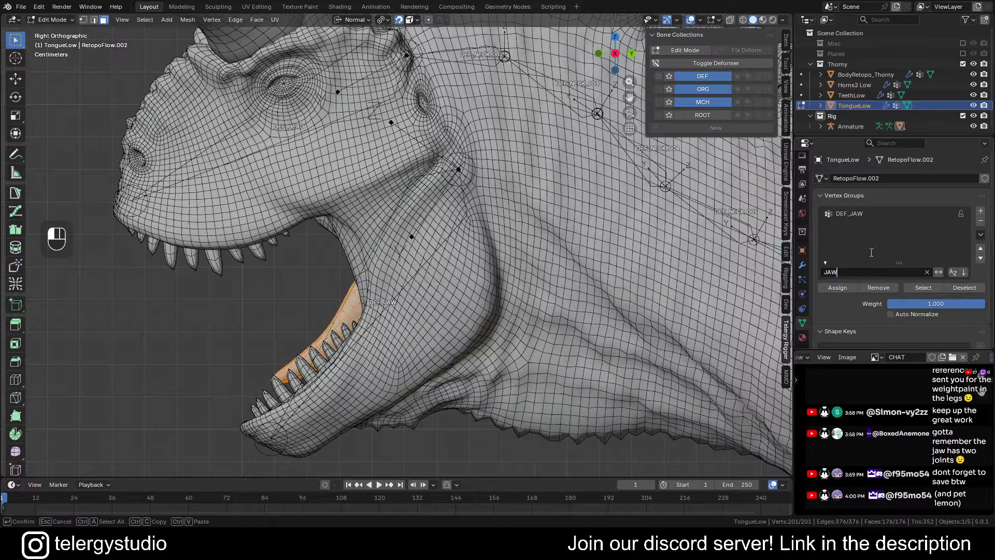
pyautogui.click(838, 289)
pyautogui.press('Tab')
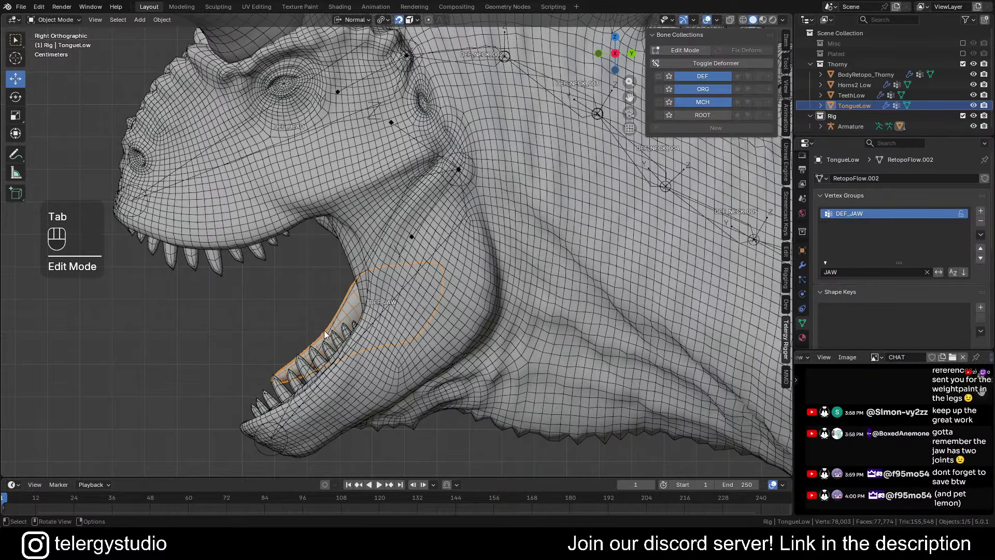
# Test closing the mouth by rotating the jaw bone about 38° in Pose Mode, and clear its rotation
pyautogui.click(326, 335)
pyautogui.scroll(-3, 350, 356)
pyautogui.press('Tab')
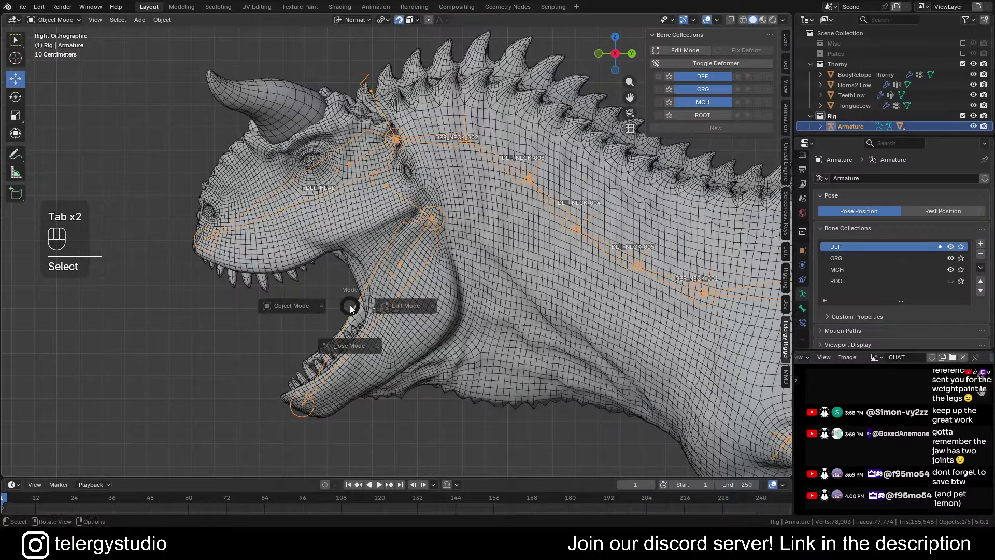
pyautogui.press('Tab')
pyautogui.click(347, 322)
pyautogui.press('r')
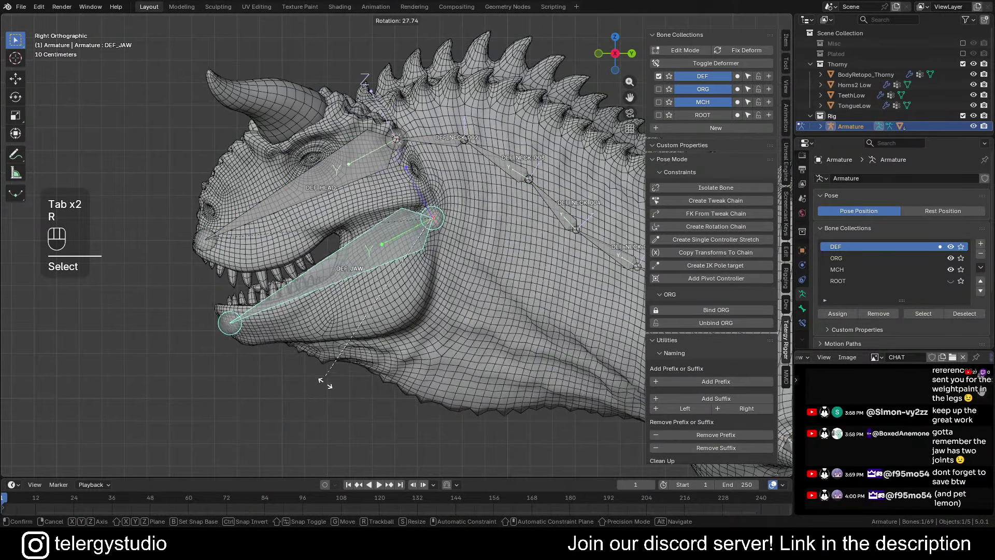
pyautogui.click(288, 365)
pyautogui.moveTo(250, 265); pyautogui.dragTo(214, 269, button='middle')
pyautogui.scroll(6, 256, 260)
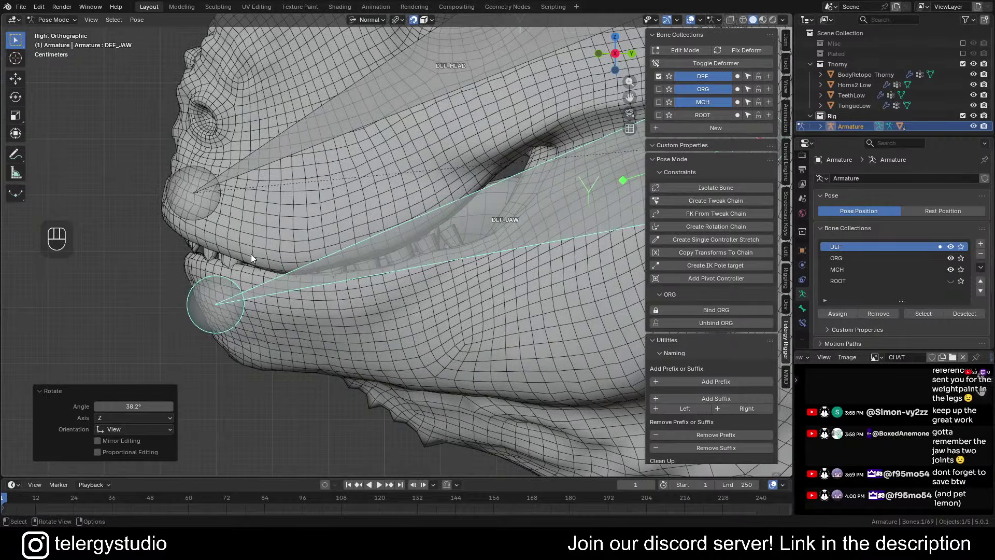
pyautogui.scroll(-5, 290, 257)
pyautogui.keyDown('shift'); pyautogui.moveTo(331, 260); pyautogui.dragTo(322, 274, button='middle'); pyautogui.keyUp('shift')
pyautogui.hotkey('alt', 'r')
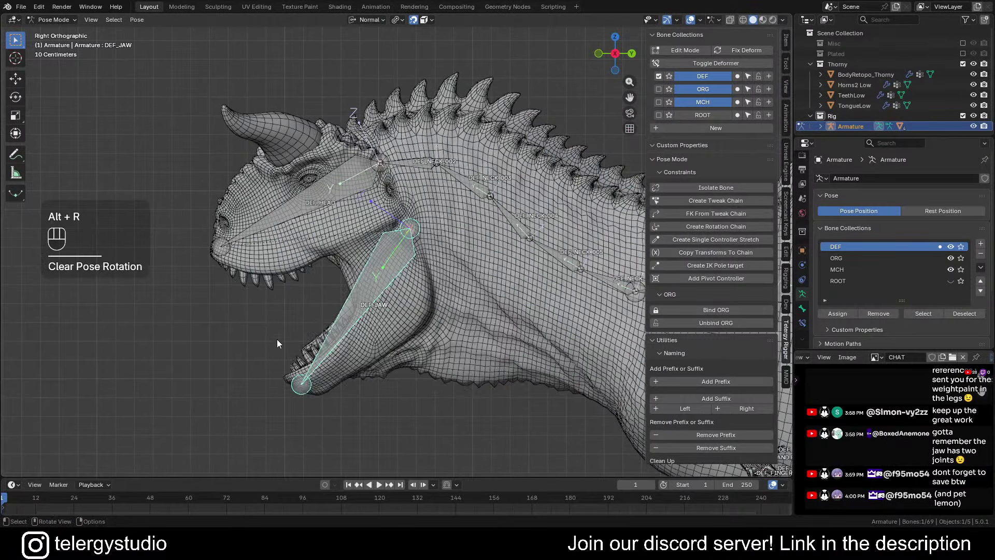
# In armature Edit Mode, turn off snapping and move the jaw bone's hinge joint about 0.05 m forward and up
pyautogui.scroll(-3, 277, 339)
pyautogui.keyDown('shift'); pyautogui.moveTo(408, 275); pyautogui.dragTo(298, 279, button='middle'); pyautogui.keyUp('shift')
pyautogui.keyDown('shift'); pyautogui.moveTo(375, 288); pyautogui.dragTo(388, 256, button='middle'); pyautogui.keyUp('shift')
pyautogui.keyDown('shift'); pyautogui.moveTo(253, 241); pyautogui.dragTo(302, 231, button='middle'); pyautogui.keyUp('shift')
pyautogui.scroll(-5, 271, 222)
pyautogui.scroll(3, 211, 215)
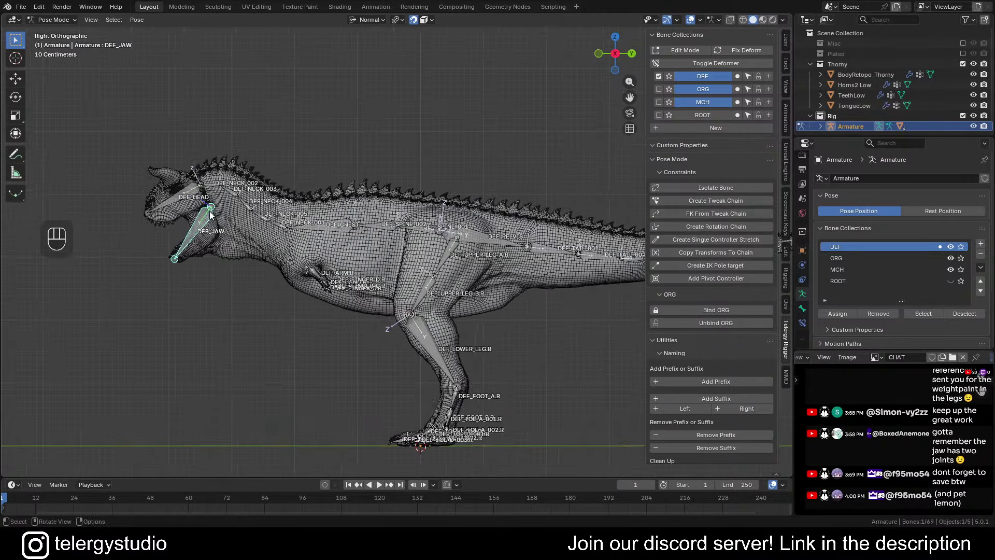
pyautogui.scroll(2, 211, 215)
pyautogui.keyDown('shift'); pyautogui.moveTo(228, 212); pyautogui.dragTo(325, 212, button='middle'); pyautogui.keyUp('shift')
pyautogui.press('Tab')
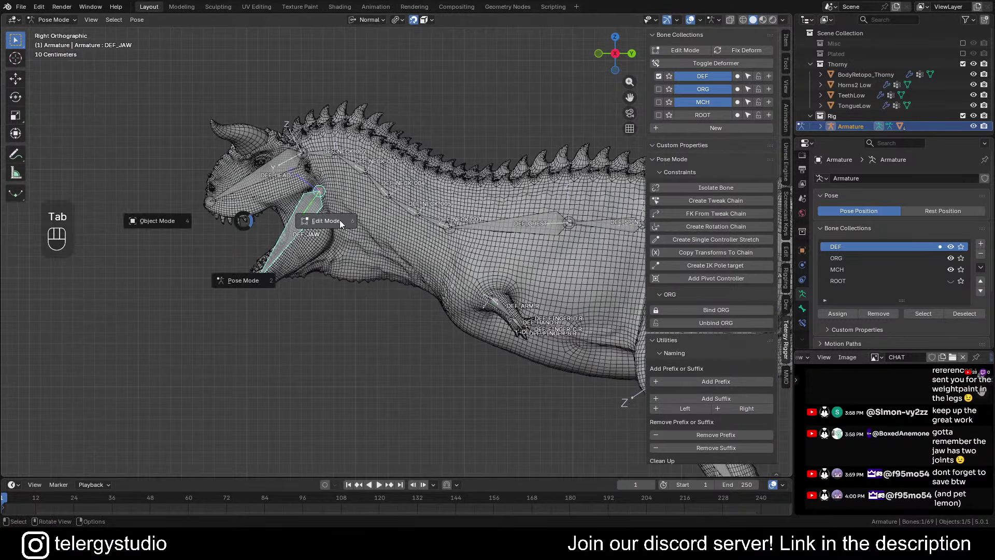
pyautogui.click(340, 221)
pyautogui.scroll(4, 340, 221)
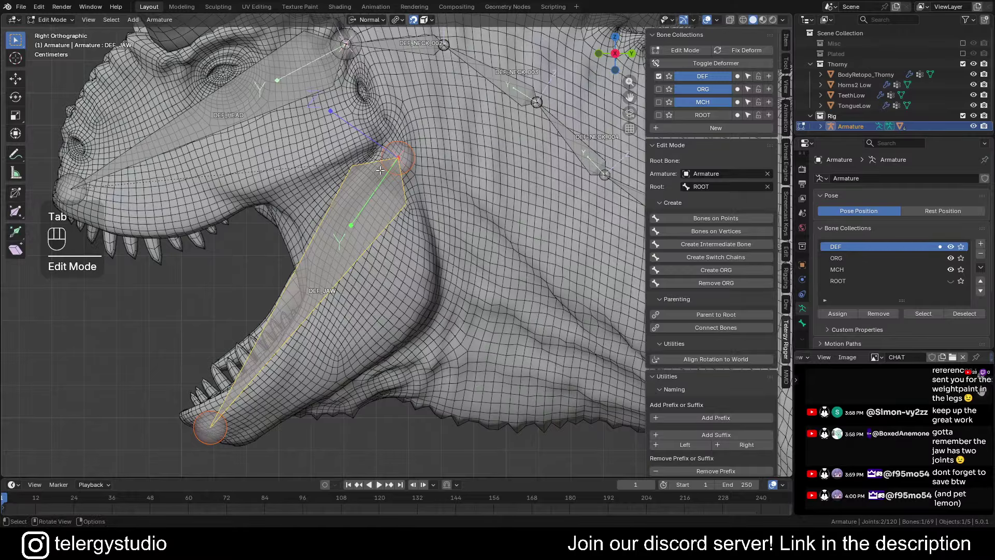
pyautogui.click(399, 203)
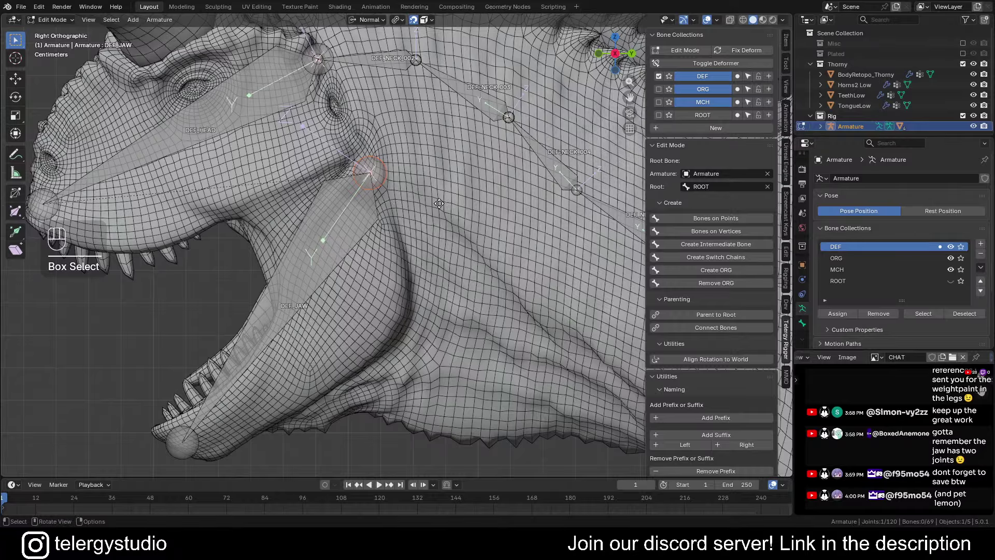
pyautogui.press('g')
pyautogui.hotkey('shift', 'Tab')
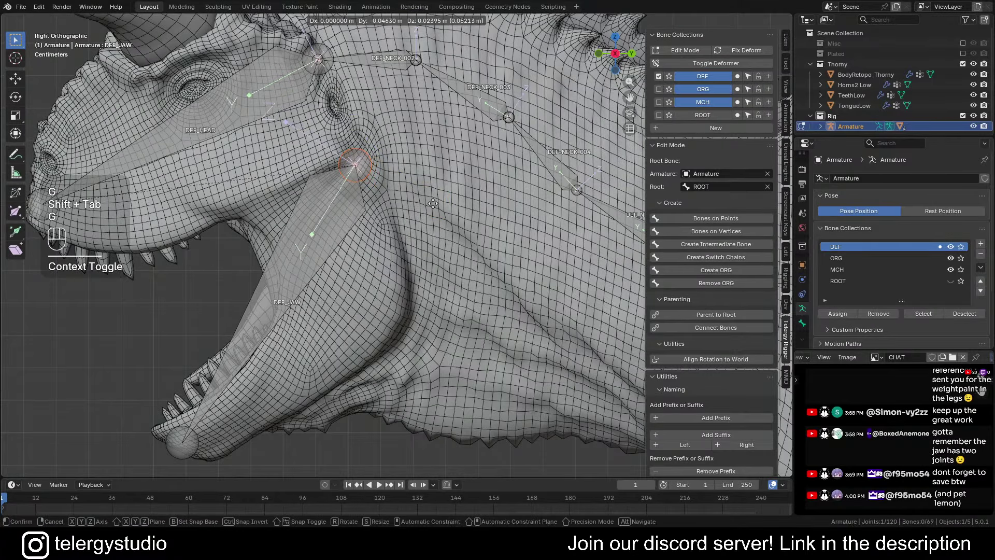
pyautogui.click(430, 201)
pyautogui.scroll(-3, 405, 208)
pyautogui.keyDown('shift'); pyautogui.moveTo(368, 222); pyautogui.dragTo(372, 201, button='middle'); pyautogui.keyUp('shift')
# In Pose Mode, rotate the jaw bone closed by 40.3° plus a further 1.95° to test the moved hinge
pyautogui.press('Tab')
pyautogui.click(355, 282)
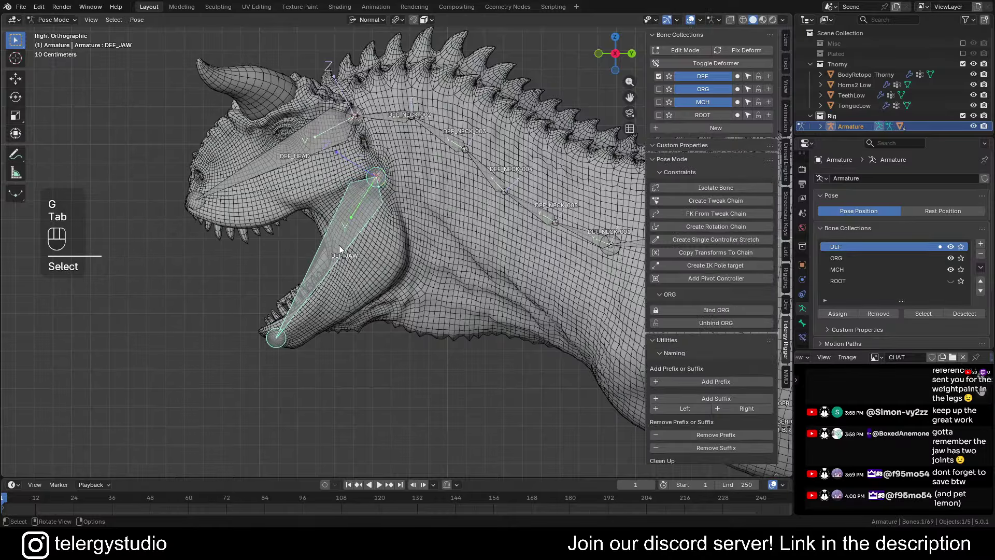
pyautogui.press('r')
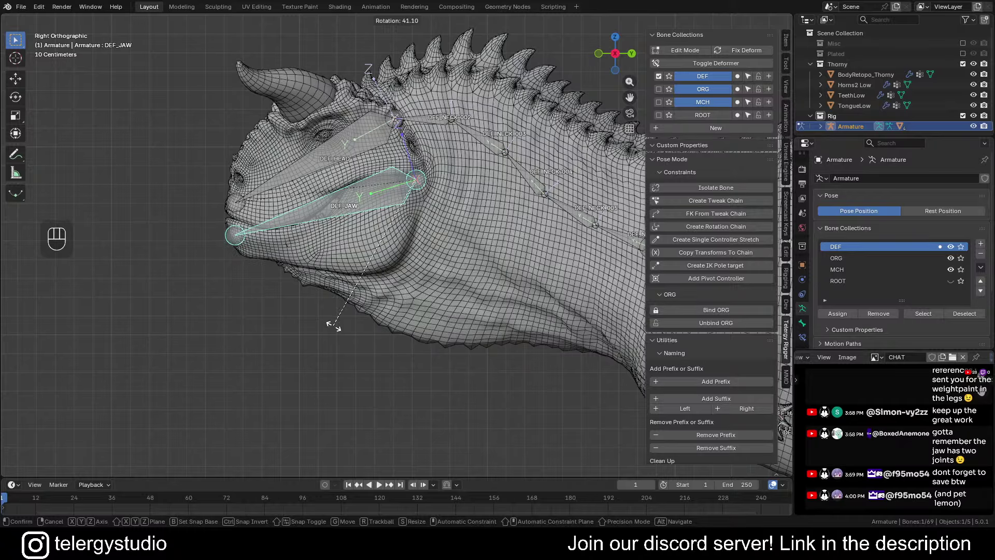
pyautogui.click(337, 326)
pyautogui.scroll(5, 219, 198)
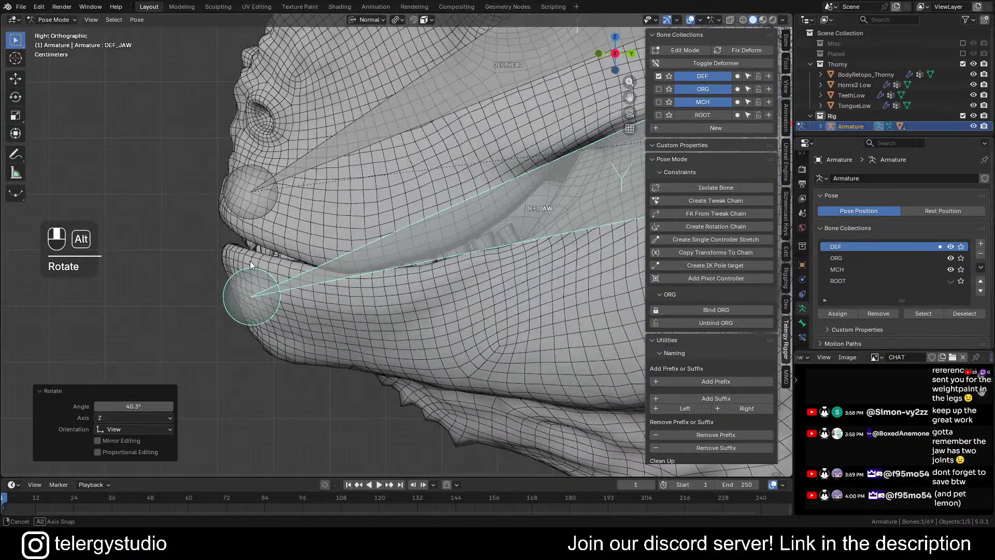
pyautogui.press('r')
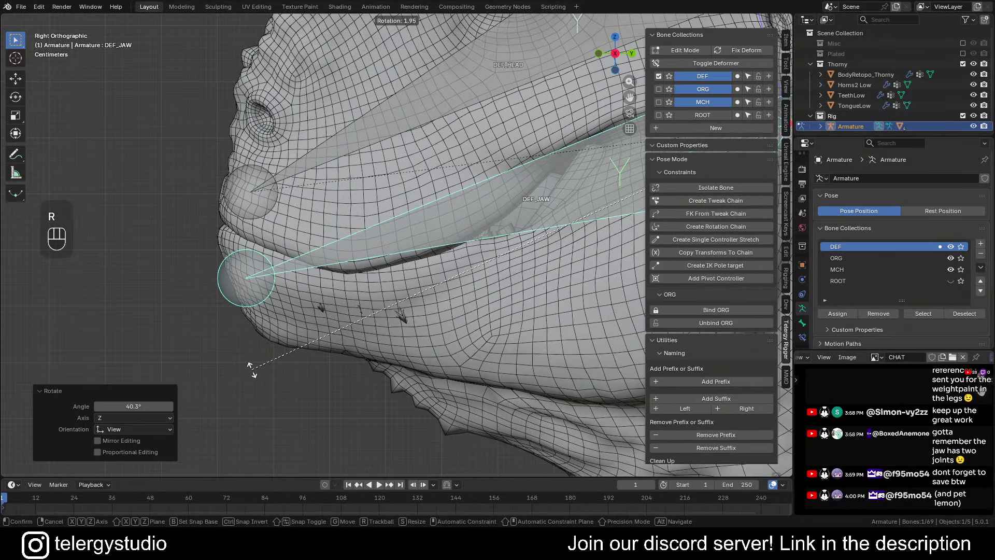
pyautogui.click(272, 305)
pyautogui.moveTo(272, 304); pyautogui.dragTo(251, 268, button='middle')
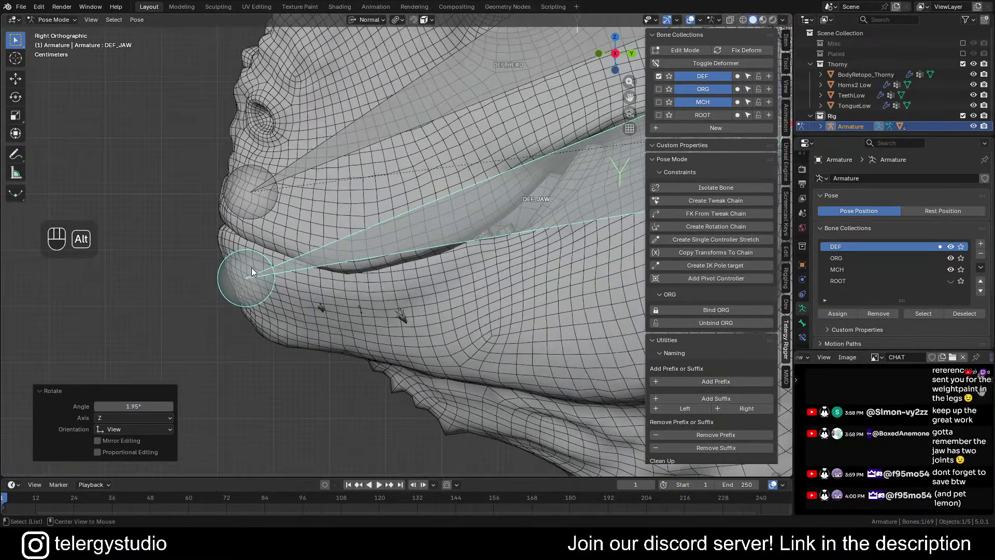
# Rotate the jaw bone slightly around its closed position to check the lips, and clear its pose rotation
pyautogui.scroll(-5, 327, 249)
pyautogui.scroll(3, 326, 249)
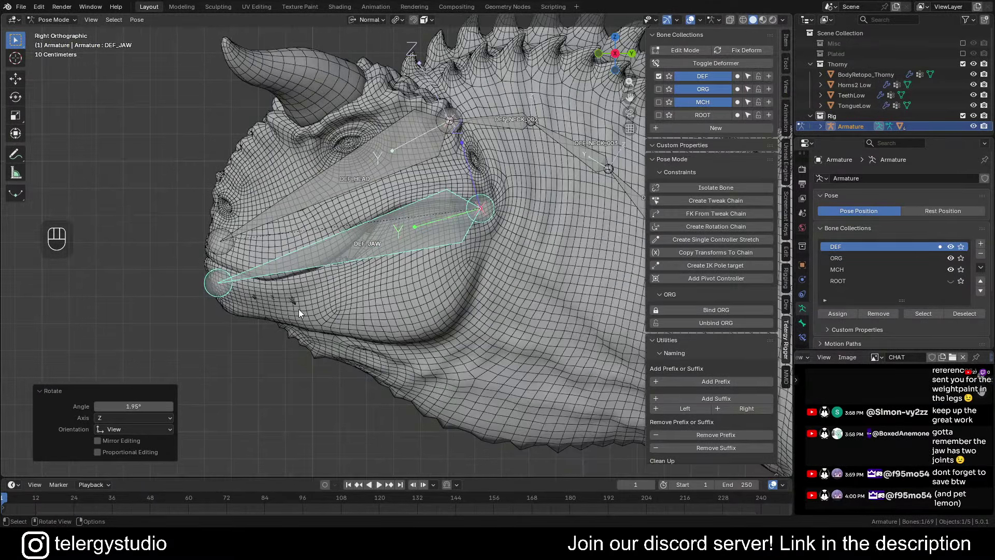
pyautogui.press('r')
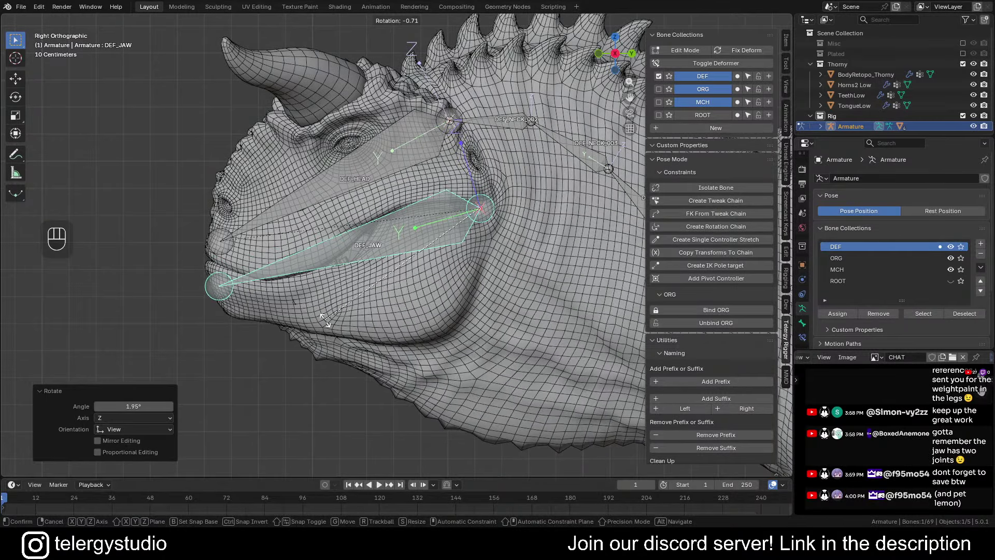
pyautogui.click(306, 304)
pyautogui.moveTo(303, 303); pyautogui.dragTo(281, 287, button='middle')
pyautogui.hotkey('alt', 'r')
pyautogui.scroll(-2, 400, 336)
pyautogui.keyDown('shift'); pyautogui.moveTo(414, 320); pyautogui.dragTo(352, 307, button='middle'); pyautogui.keyUp('shift')
# In armature Edit Mode, nudge the jaw bone's hinge joint by about -0.0046 m in Y and -0.0083 m in Z
pyautogui.press('Tab')
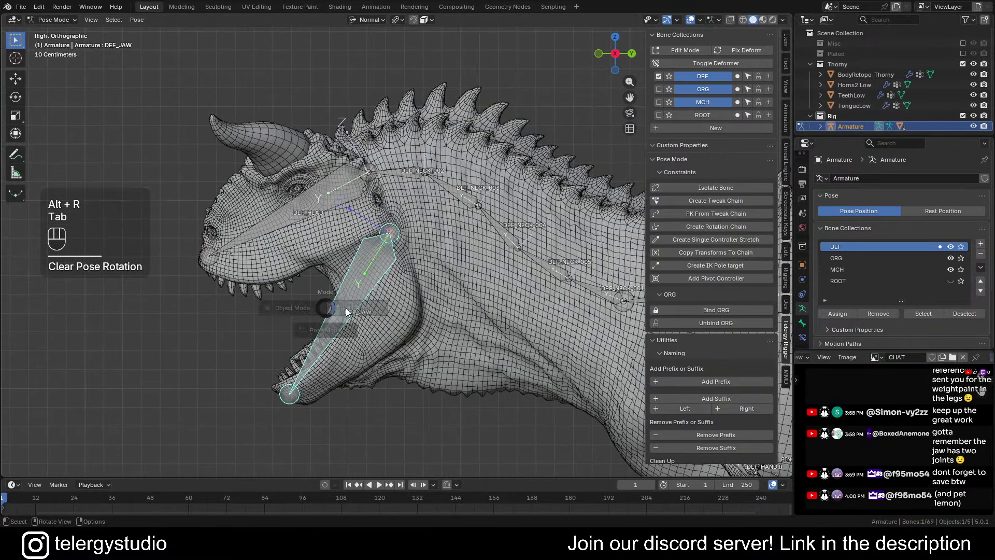
pyautogui.click(347, 307)
pyautogui.scroll(5, 389, 233)
pyautogui.click(385, 192)
pyautogui.press('g')
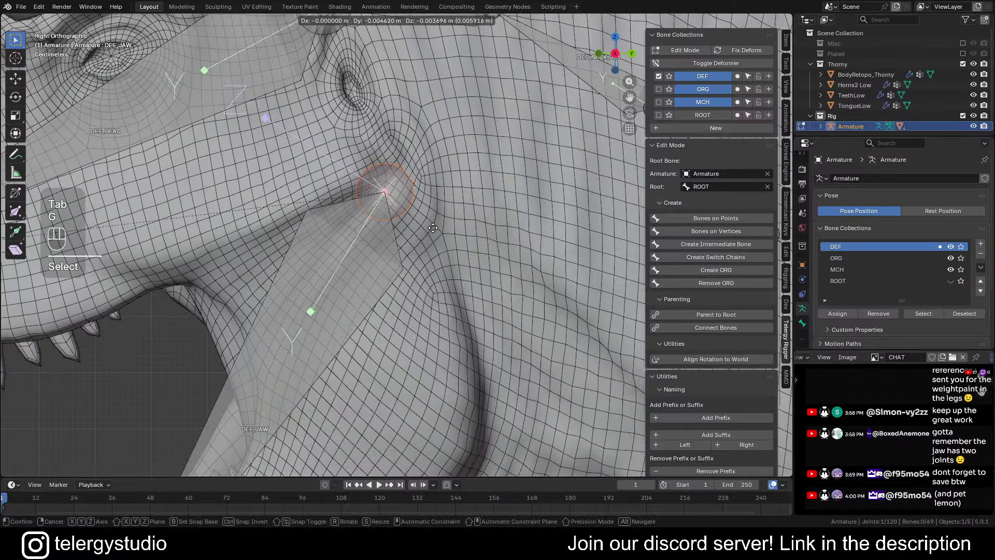
pyautogui.click(433, 228)
pyautogui.scroll(-6, 371, 222)
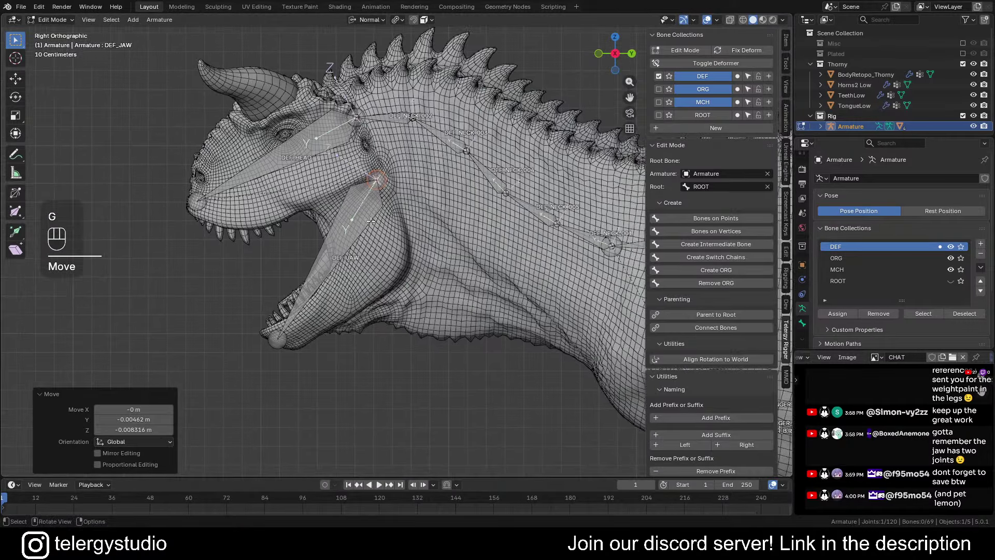
# In Pose Mode, rotate the jaw bone closed by 41.8° and hide the overlays to check the lip contact
pyautogui.hotkey('ctrl', 'Tab')
pyautogui.click(329, 326)
pyautogui.press('r')
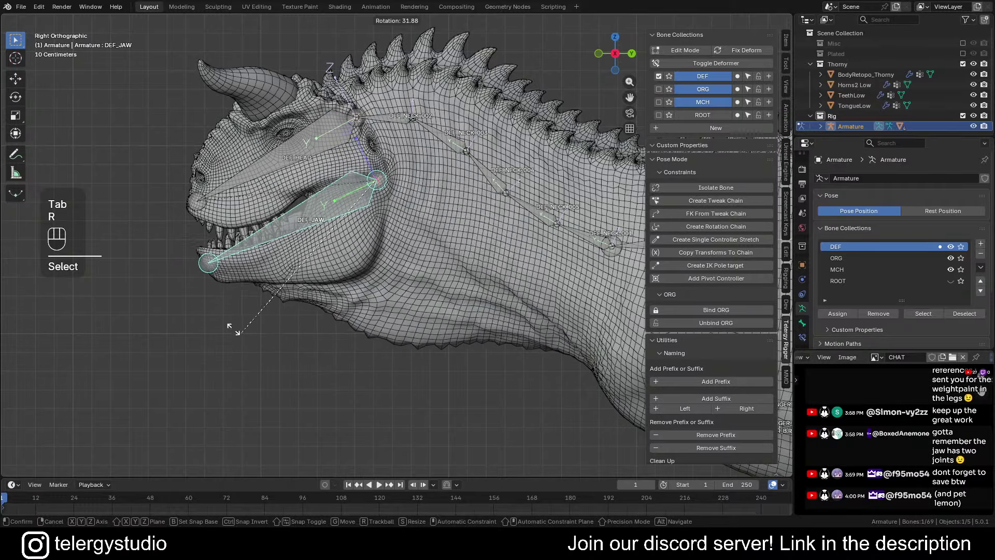
pyautogui.click(214, 310)
pyautogui.scroll(5, 197, 218)
pyautogui.press('z')
pyautogui.click(207, 228)
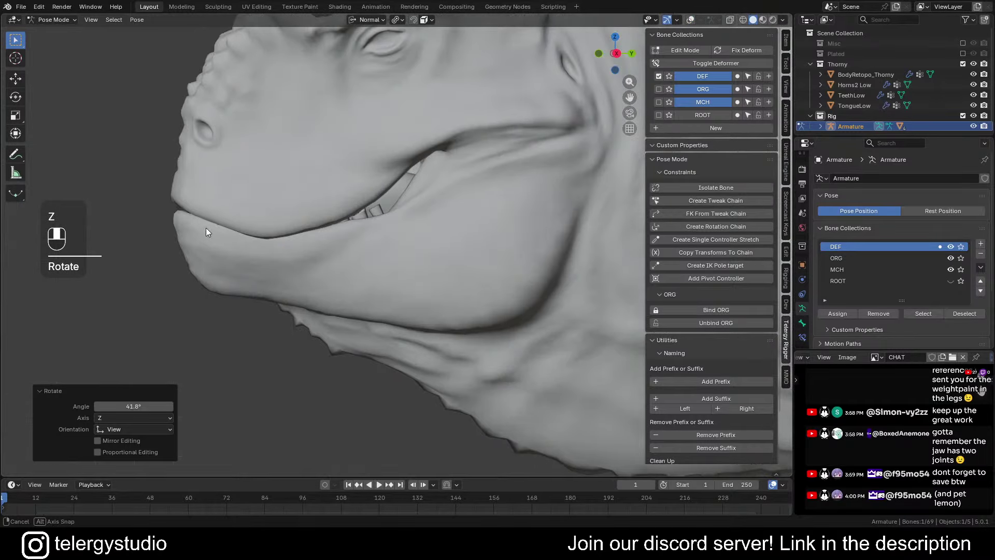
# Rotate the closed jaw bone by a further -0.443°, inspect the mouth, and clear the bone's pose rotation with overlays shown again
pyautogui.moveTo(207, 228); pyautogui.dragTo(198, 305, button='middle')
pyautogui.press('r')
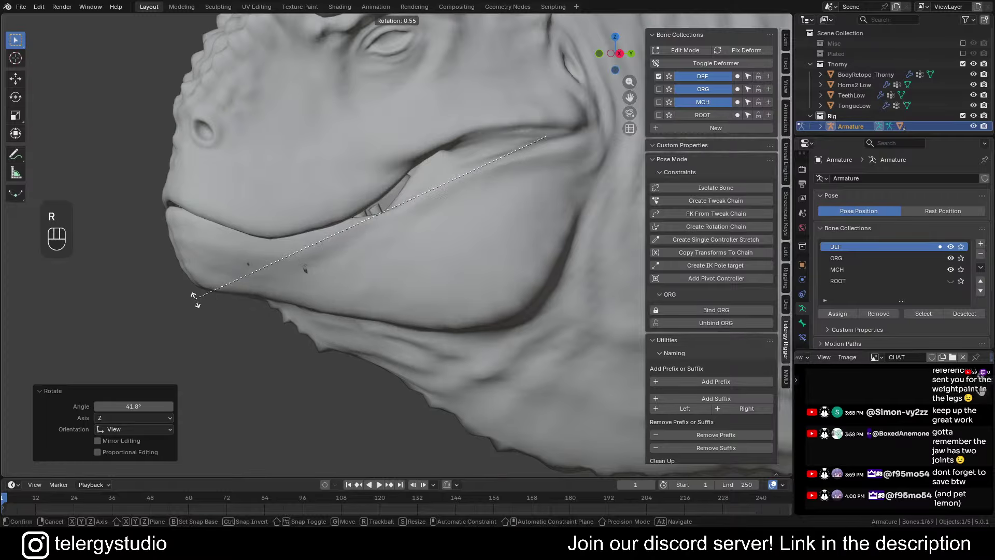
pyautogui.click(198, 304)
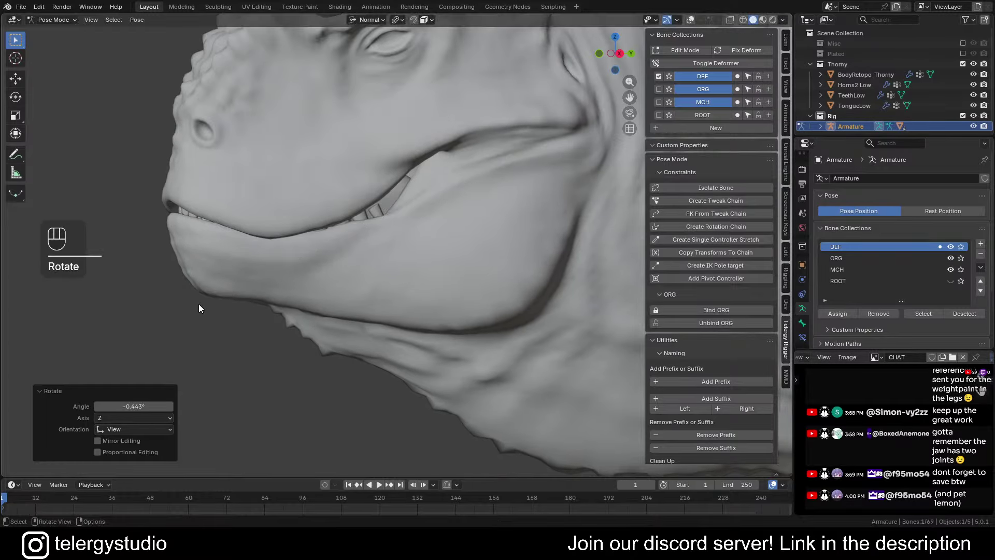
pyautogui.moveTo(198, 304); pyautogui.dragTo(235, 214, button='middle')
pyautogui.scroll(-4, 236, 214)
pyautogui.keyDown('shift'); pyautogui.moveTo(297, 232); pyautogui.dragTo(333, 334, button='middle'); pyautogui.keyUp('shift')
pyautogui.hotkey('alt', 'r')
pyautogui.press('z')
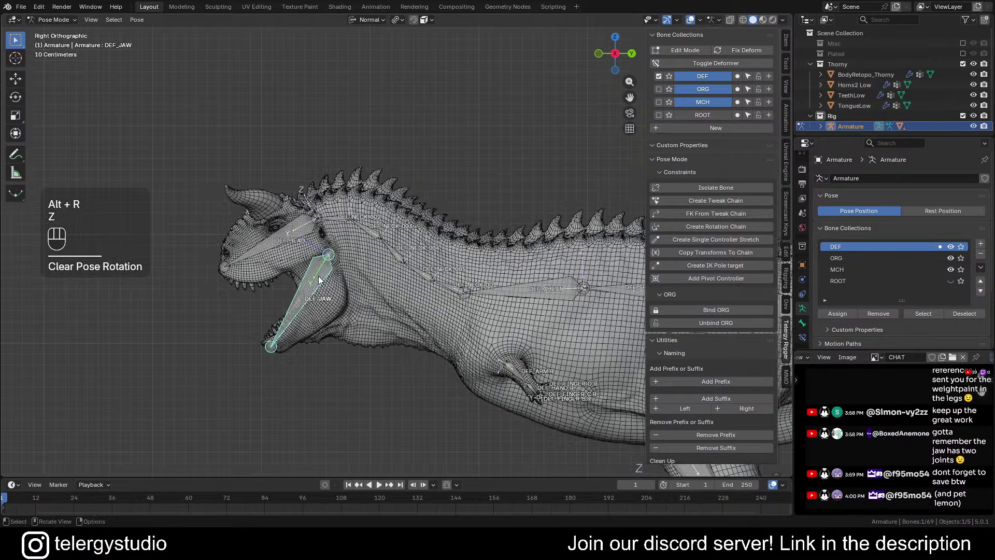
# Rotate the left upper leg bone DEF_UPPER_LEG_A.L by 29.7° in side view to test the hip deformation
pyautogui.scroll(6, 313, 276)
pyautogui.scroll(-4, 313, 275)
pyautogui.keyDown('shift'); pyautogui.moveTo(398, 290); pyautogui.dragTo(282, 222, button='middle'); pyautogui.keyUp('shift')
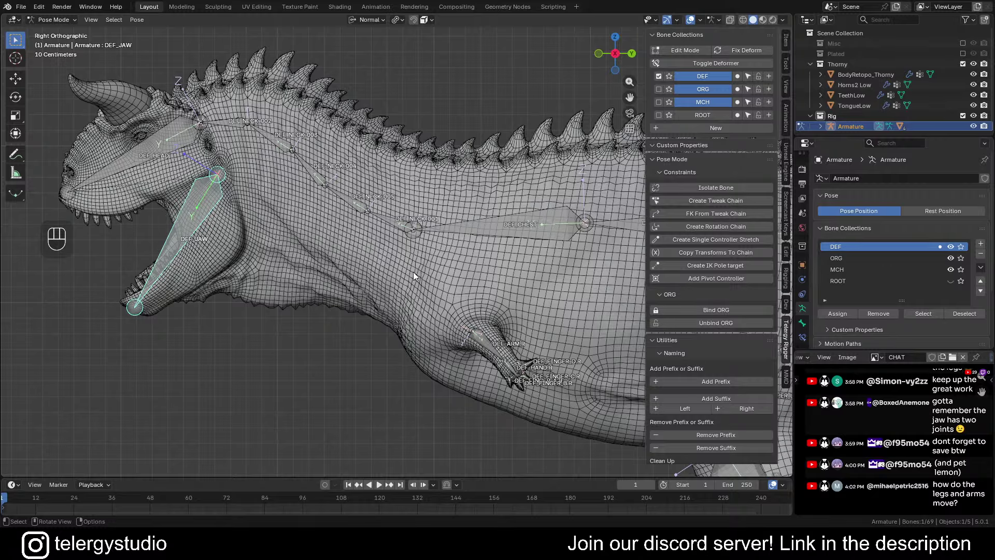
pyautogui.scroll(-5, 413, 272)
pyautogui.keyDown('shift'); pyautogui.moveTo(412, 272); pyautogui.dragTo(353, 210, button='middle'); pyautogui.keyUp('shift')
pyautogui.scroll(4, 427, 305)
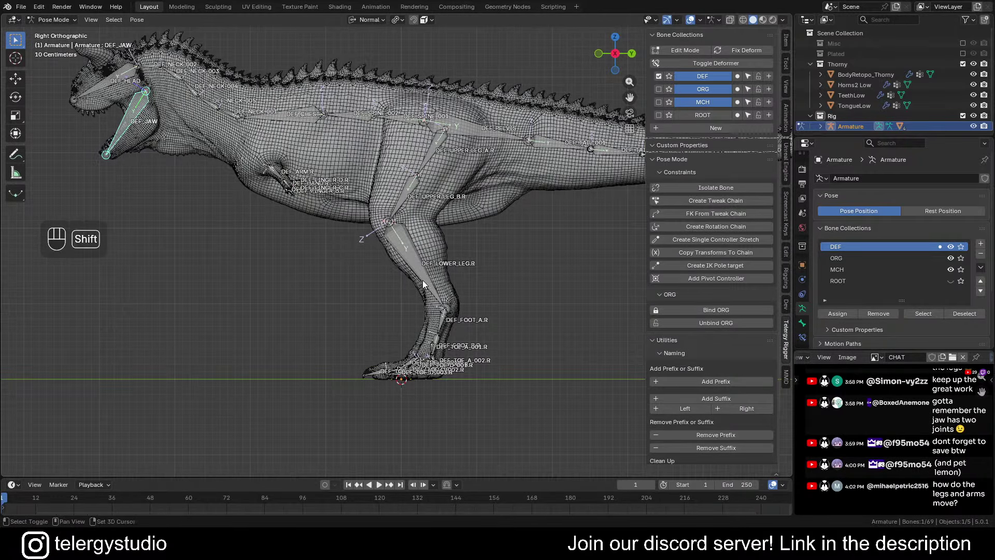
pyautogui.keyDown('shift'); pyautogui.moveTo(422, 280); pyautogui.dragTo(393, 273, button='middle'); pyautogui.keyUp('shift')
pyautogui.scroll(2, 384, 201)
pyautogui.press('Tab')
pyautogui.scroll(3, 403, 187)
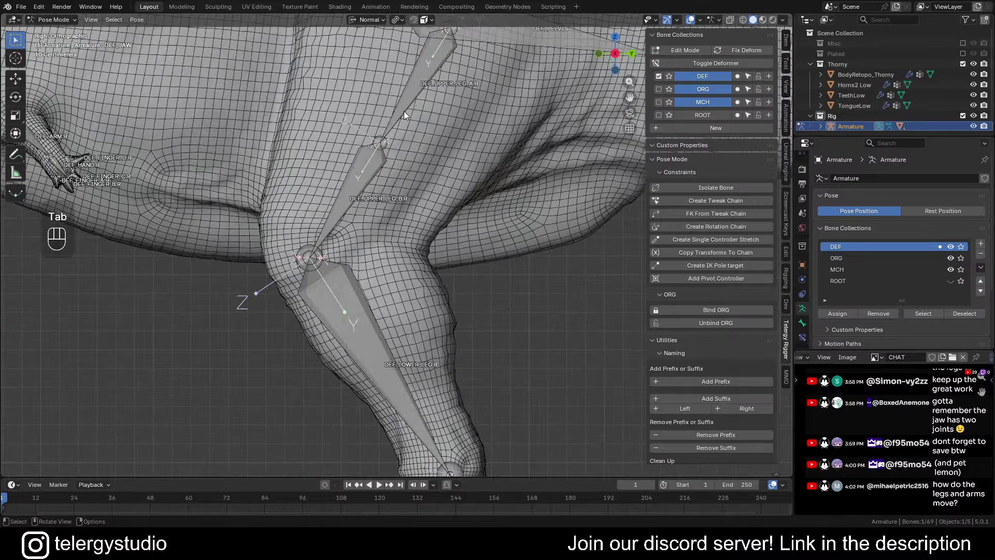
pyautogui.click(403, 110)
pyautogui.scroll(-6, 403, 111)
pyautogui.keyDown('shift'); pyautogui.moveTo(402, 142); pyautogui.dragTo(419, 232, button='middle'); pyautogui.keyUp('shift')
pyautogui.press('r')
pyautogui.press('z')
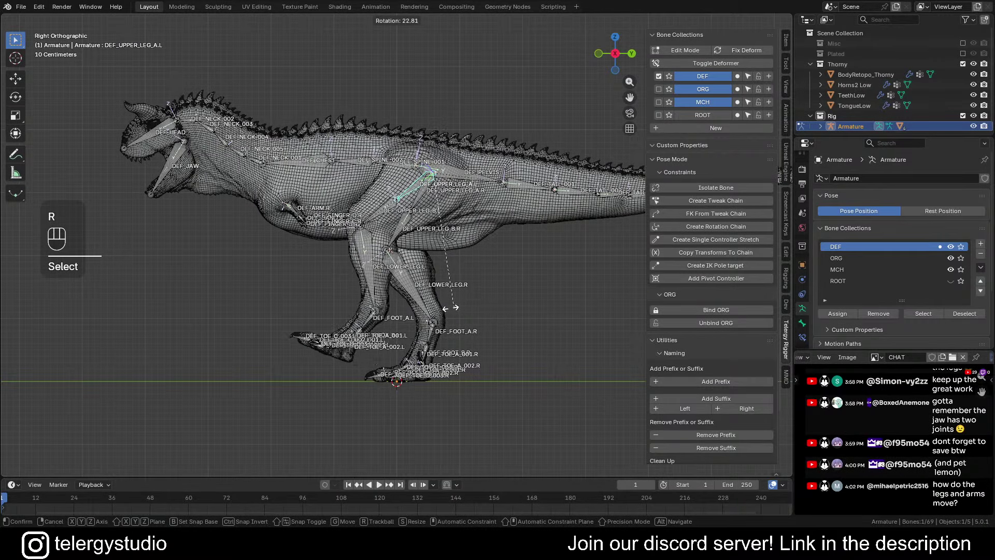
pyautogui.click(376, 240)
# Inspect the raised thigh without overlays and rotate the left upper leg bone by a further 1.44°
pyautogui.scroll(3, 376, 207)
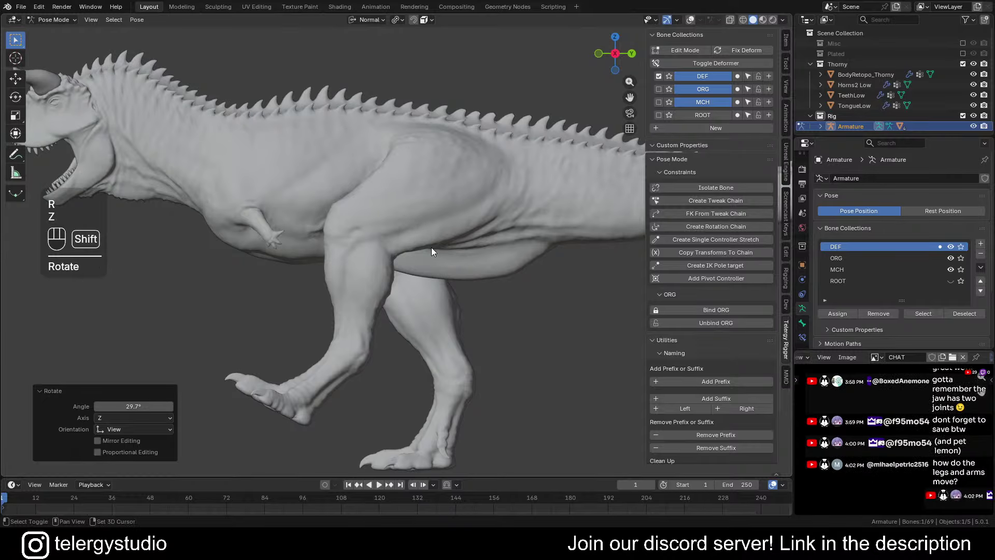
pyautogui.keyDown('shift'); pyautogui.moveTo(431, 247); pyautogui.dragTo(408, 244, button='middle'); pyautogui.keyUp('shift')
pyautogui.press('r')
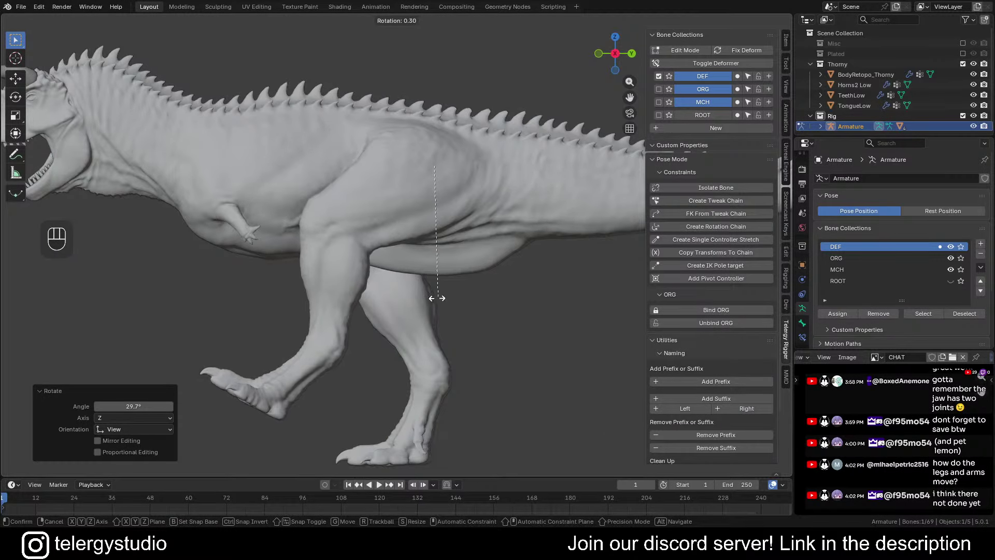
pyautogui.click(424, 288)
pyautogui.hotkey('shift', 'z')
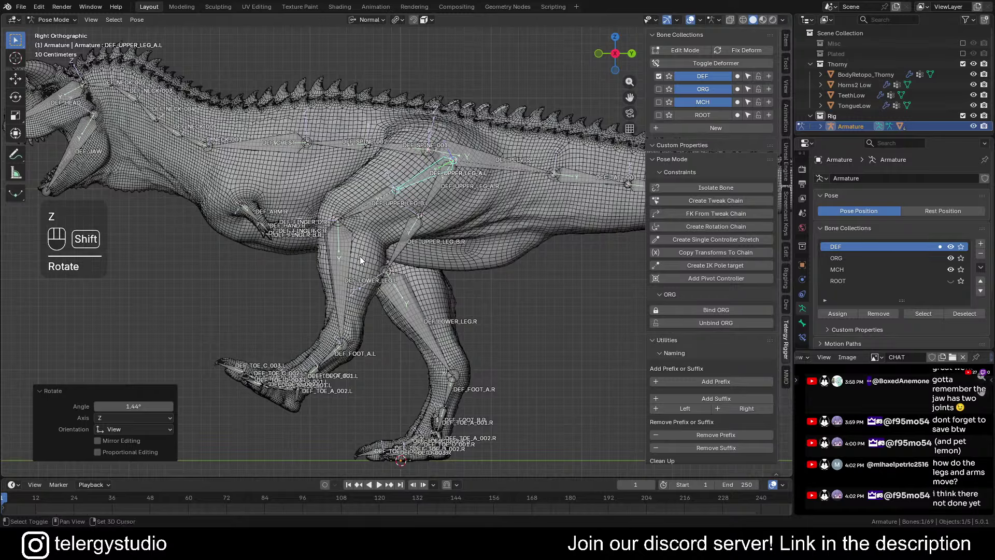
# Rotate DEF_LOWER_LEG.L by -49.2° about its normal X axis and inspect the bent knee with the overlays hidden
pyautogui.click(335, 248)
pyautogui.press('r')
pyautogui.press('x')
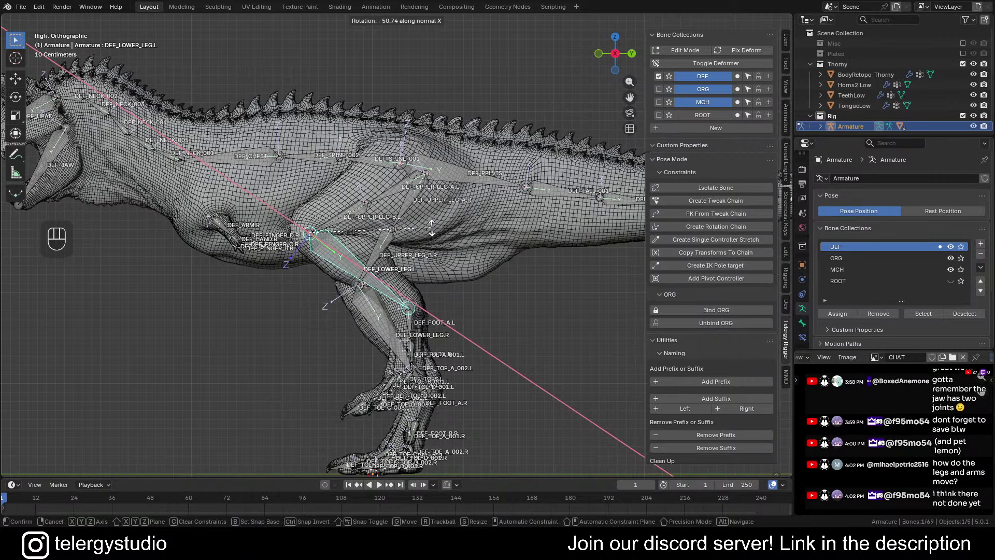
pyautogui.click(428, 234)
pyautogui.press('z')
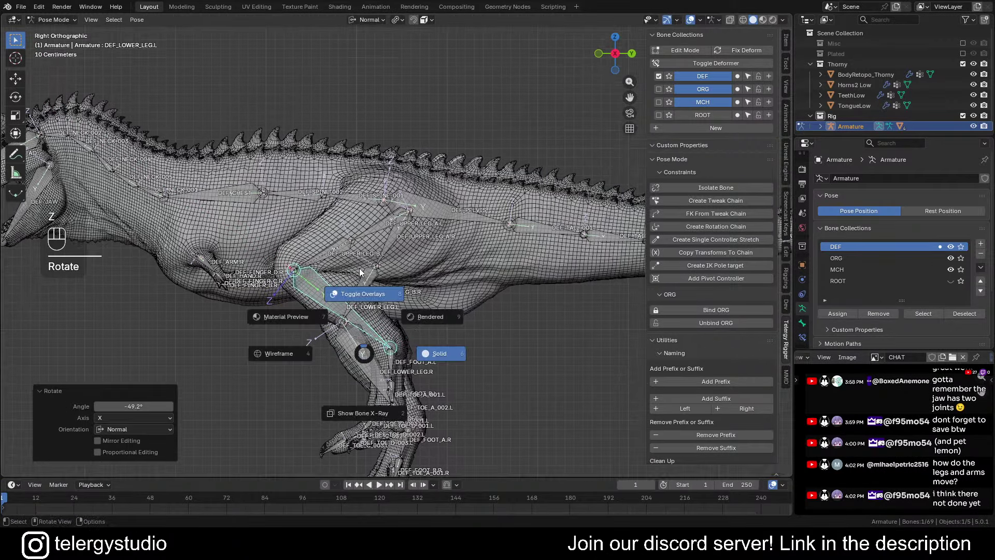
pyautogui.click(348, 306)
pyautogui.scroll(2, 346, 306)
pyautogui.moveTo(355, 307); pyautogui.dragTo(310, 326, button='middle')
pyautogui.scroll(3, 310, 325)
pyautogui.scroll(-3, 322, 311)
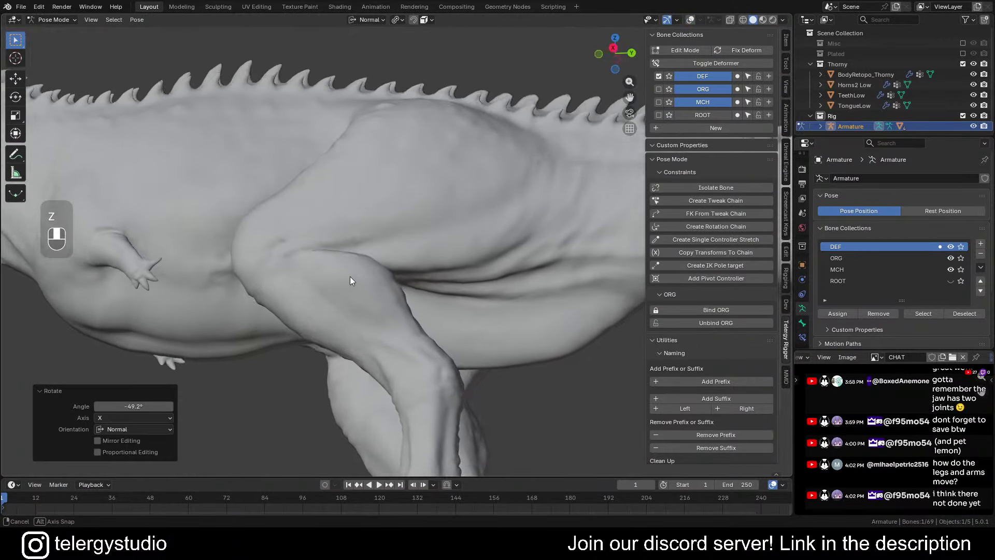
pyautogui.moveTo(349, 278)
pyautogui.mouseDown(button='middle')
pyautogui.moveTo(382, 304)
pyautogui.moveTo(415, 229)
pyautogui.moveTo(384, 284)
pyautogui.moveTo(368, 270)
pyautogui.moveTo(362, 277)
pyautogui.mouseUp(button='middle')
# Rotate the left foot bone DEF_FOOT_A.L by 41.3° and inspect the ankle deformation with the overlays hidden
pyautogui.press('z')
pyautogui.click(407, 338)
pyautogui.scroll(3, 407, 338)
pyautogui.keyDown('shift'); pyautogui.moveTo(407, 337); pyautogui.dragTo(389, 298, button='middle'); pyautogui.keyUp('shift')
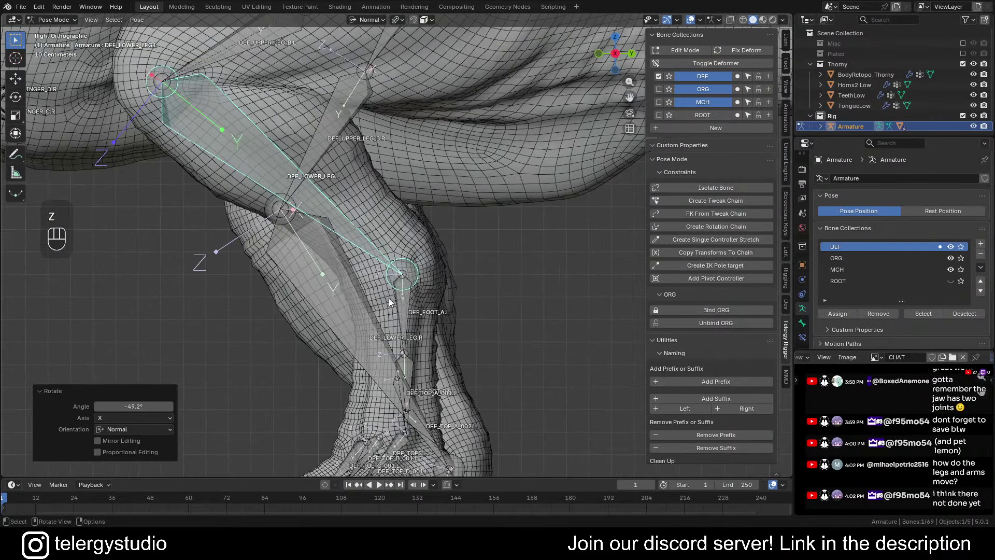
pyautogui.click(399, 296)
pyautogui.scroll(-2, 399, 297)
pyautogui.press('r')
pyautogui.press('z')
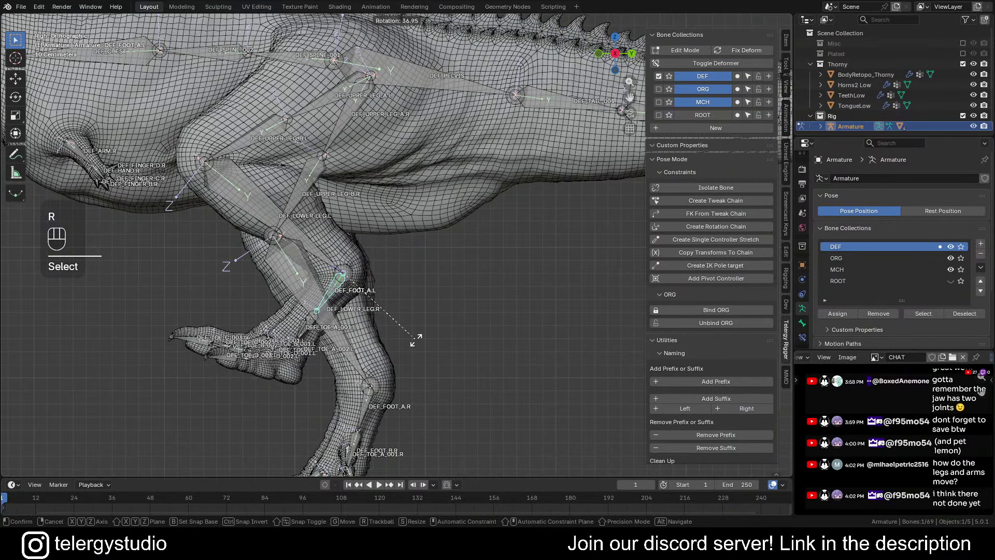
pyautogui.click(409, 344)
pyautogui.scroll(4, 358, 318)
pyautogui.hotkey('shift', 'alt', 'z')
pyautogui.moveTo(341, 268)
pyautogui.mouseDown(button='middle')
pyautogui.moveTo(370, 276)
pyautogui.moveTo(220, 256)
pyautogui.moveTo(329, 265)
pyautogui.moveTo(288, 266)
pyautogui.moveTo(309, 270)
pyautogui.moveTo(303, 242)
pyautogui.moveTo(347, 276)
pyautogui.mouseUp(button='middle')
pyautogui.scroll(-5, 304, 243)
pyautogui.press('z')
pyautogui.click(342, 307)
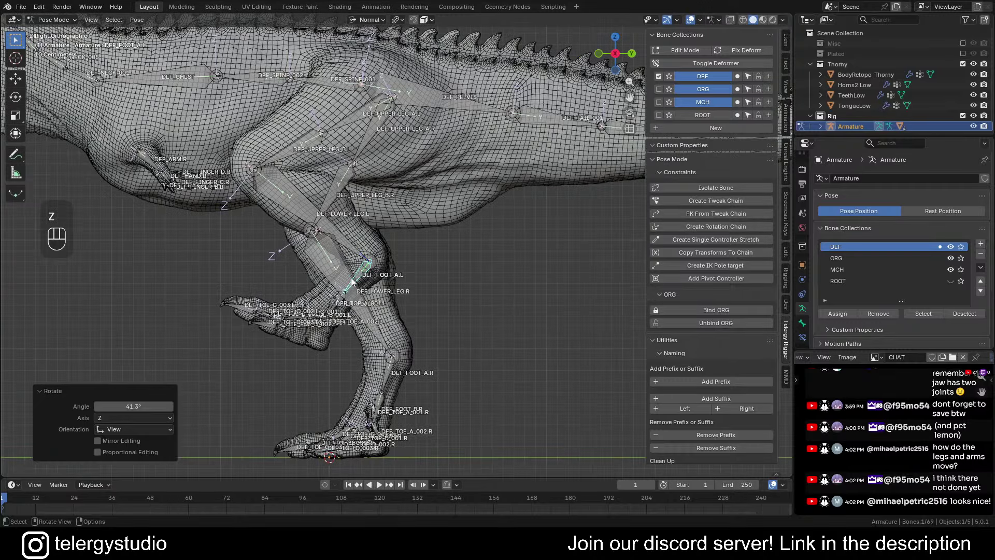
# Clear the location, rotation and scale of all pose bones, deselect them, and save the file
pyautogui.press('a')
pyautogui.hotkey('alt', 'g')
pyautogui.hotkey('alt', 'r')
pyautogui.hotkey('alt', 's')
pyautogui.hotkey('alt', 'a')
pyautogui.scroll(-5, 454, 292)
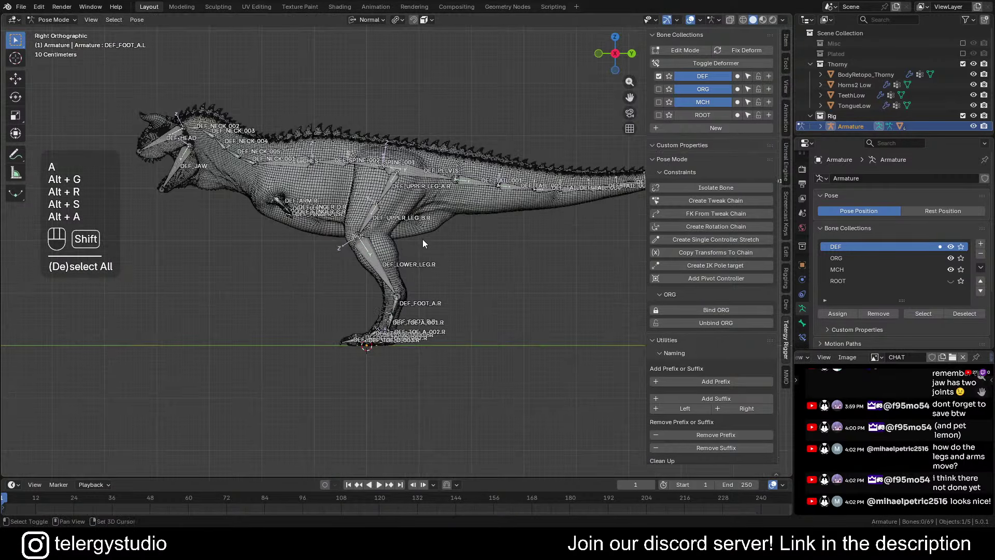
pyautogui.keyDown('shift'); pyautogui.moveTo(421, 238); pyautogui.dragTo(428, 263, button='middle'); pyautogui.keyUp('shift')
pyautogui.hotkey('ctrl', 's')
# Select the torso bones DEF_CHEST, DEF_SPINE_002, DEF_SPINE_001 and DEF_PELVIS together
pyautogui.scroll(3, 414, 277)
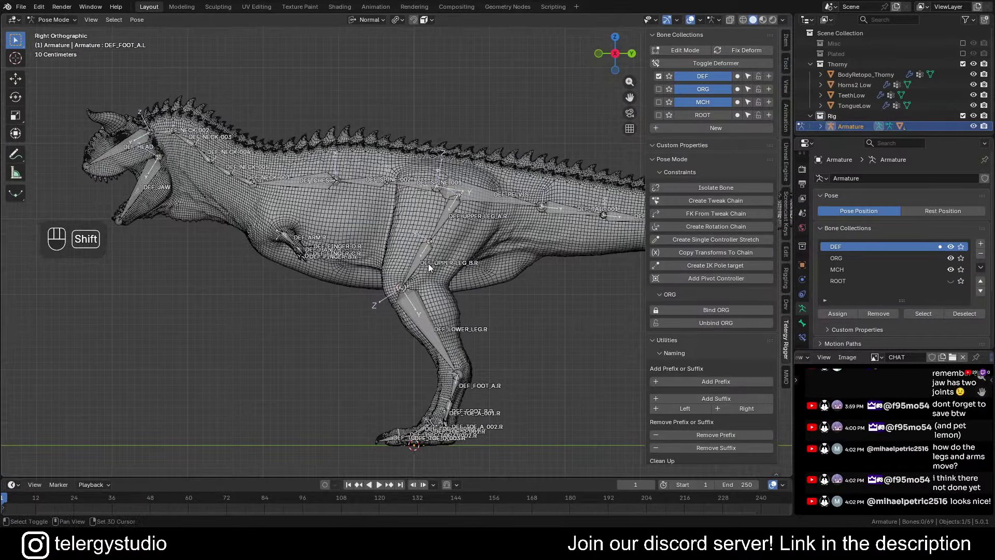
pyautogui.keyDown('shift'); pyautogui.moveTo(356, 290); pyautogui.dragTo(359, 254, button='middle'); pyautogui.keyUp('shift')
pyautogui.scroll(2, 360, 254)
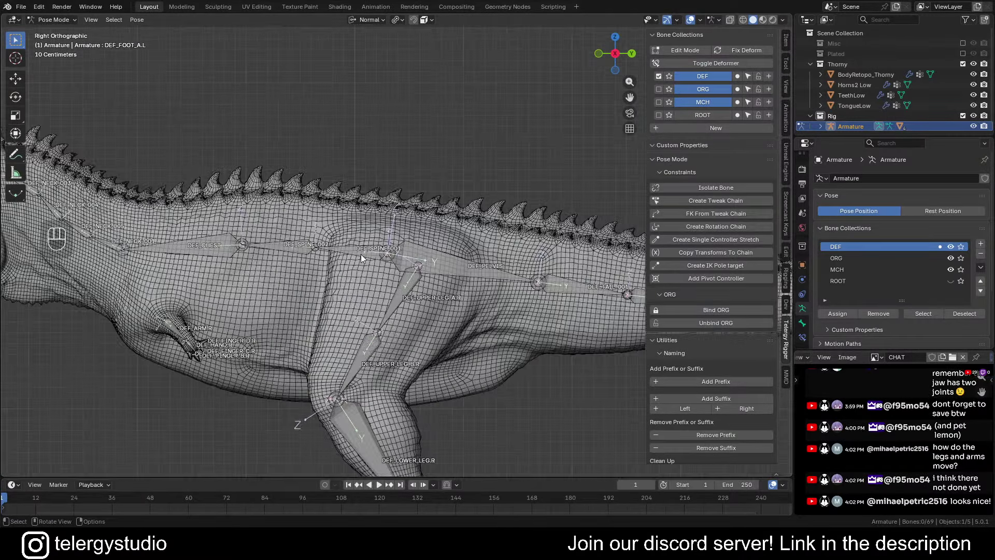
pyautogui.keyDown('shift'); pyautogui.moveTo(433, 244); pyautogui.dragTo(449, 248, button='middle'); pyautogui.keyUp('shift')
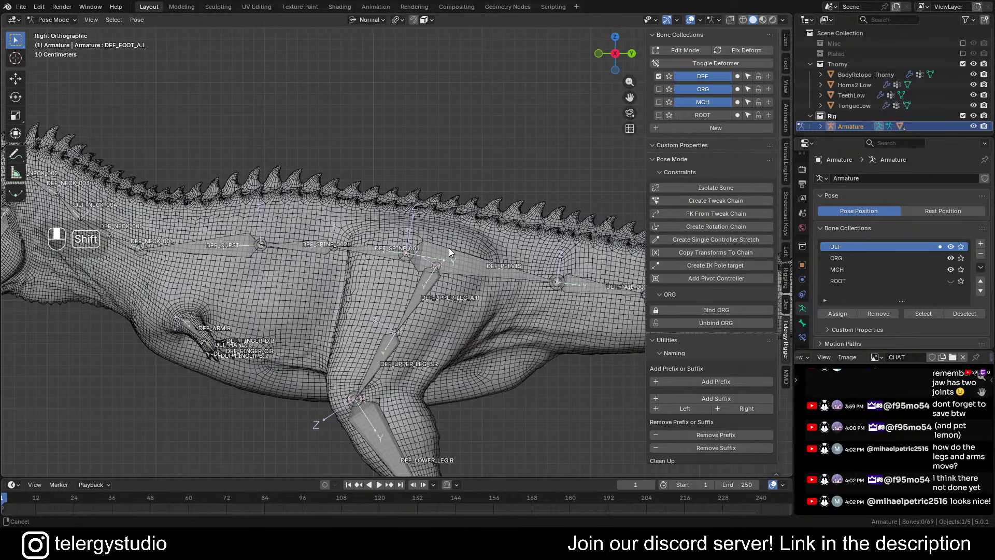
pyautogui.click(237, 246)
pyautogui.keyDown('shift'); pyautogui.click(332, 248); pyautogui.keyUp('shift')
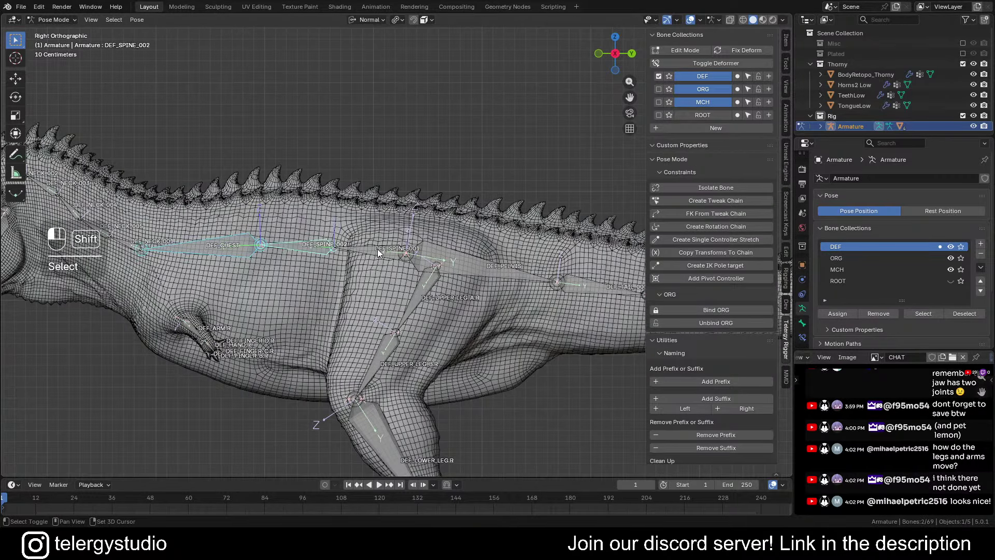
pyautogui.keyDown('shift'); pyautogui.click(423, 259); pyautogui.keyUp('shift')
pyautogui.keyDown('shift'); pyautogui.click(492, 274); pyautogui.keyUp('shift')
pyautogui.scroll(-2, 468, 258)
pyautogui.keyDown('shift'); pyautogui.moveTo(468, 257); pyautogui.dragTo(428, 254, button='middle'); pyautogui.keyUp('shift')
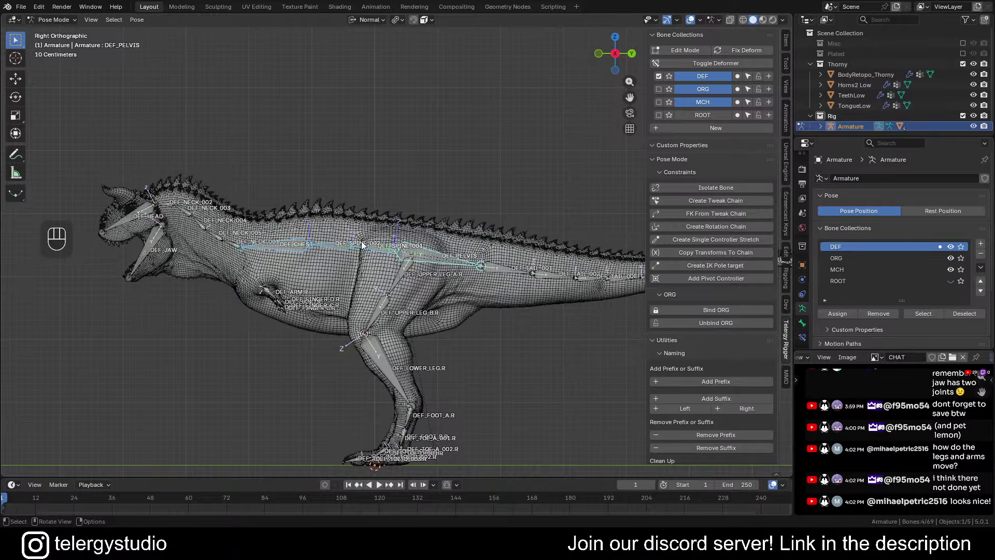
# Add a new bone collection named TMP to the armature
pyautogui.keyDown('shift'); pyautogui.moveTo(390, 226); pyautogui.dragTo(452, 215, button='middle'); pyautogui.keyUp('shift')
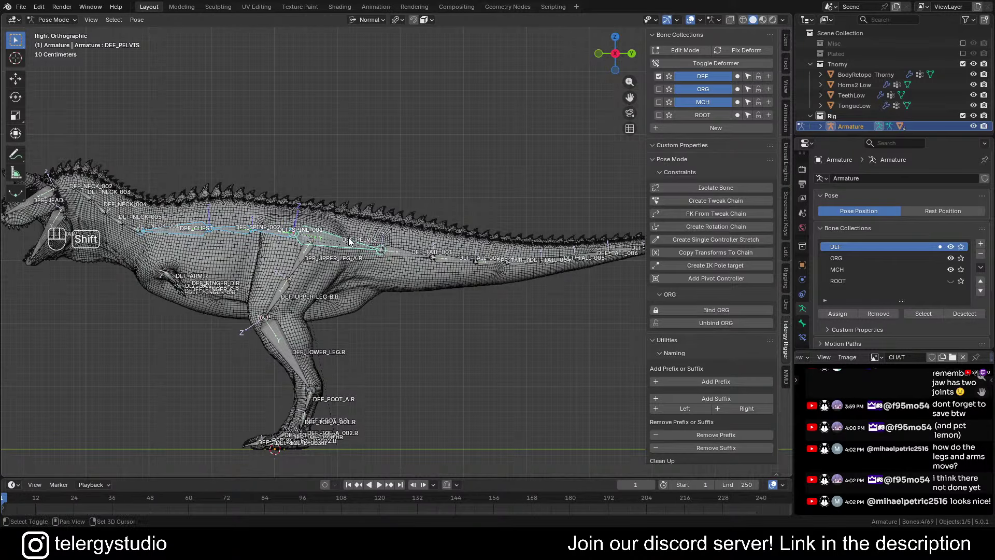
pyautogui.keyDown('shift'); pyautogui.moveTo(268, 231); pyautogui.dragTo(347, 229, button='middle'); pyautogui.keyUp('shift')
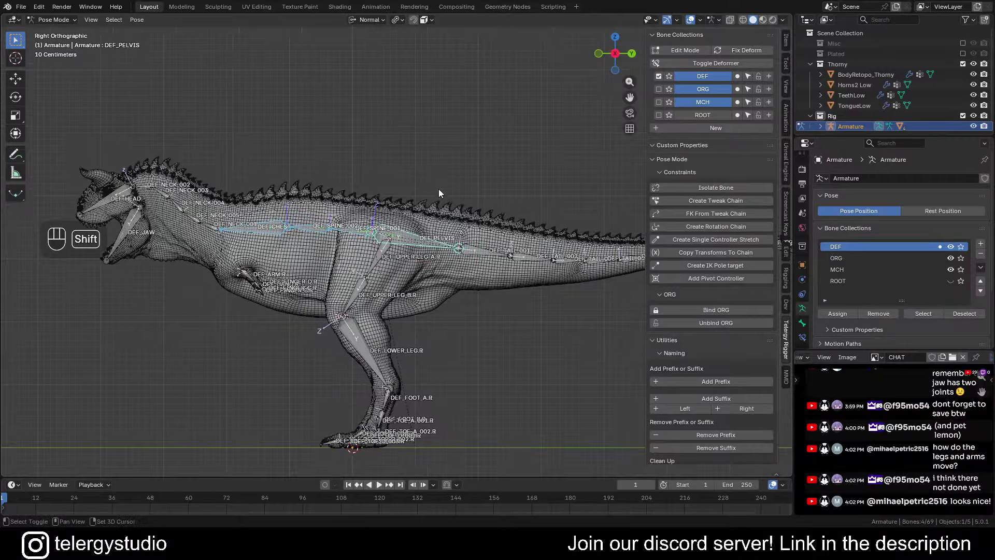
pyautogui.click(702, 128)
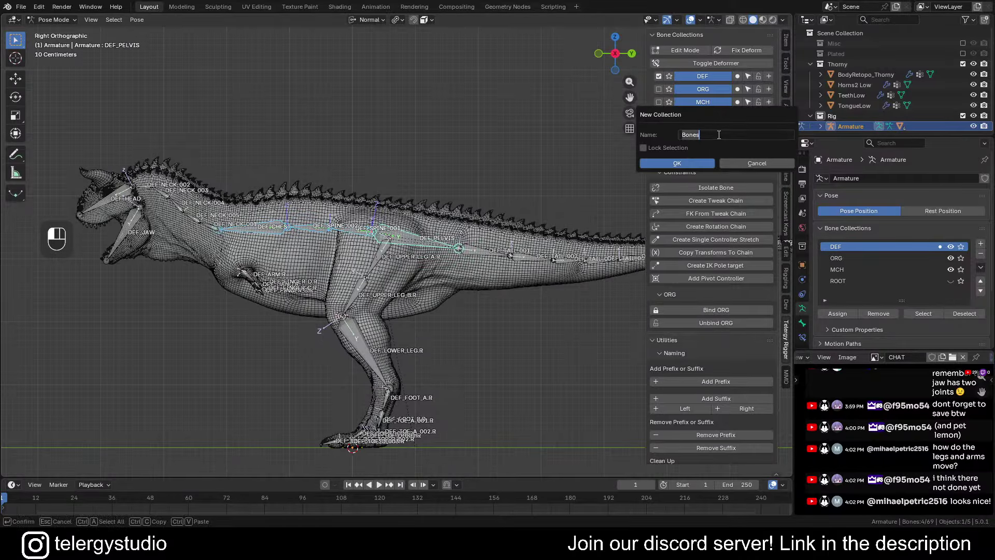
pyautogui.press('Return')
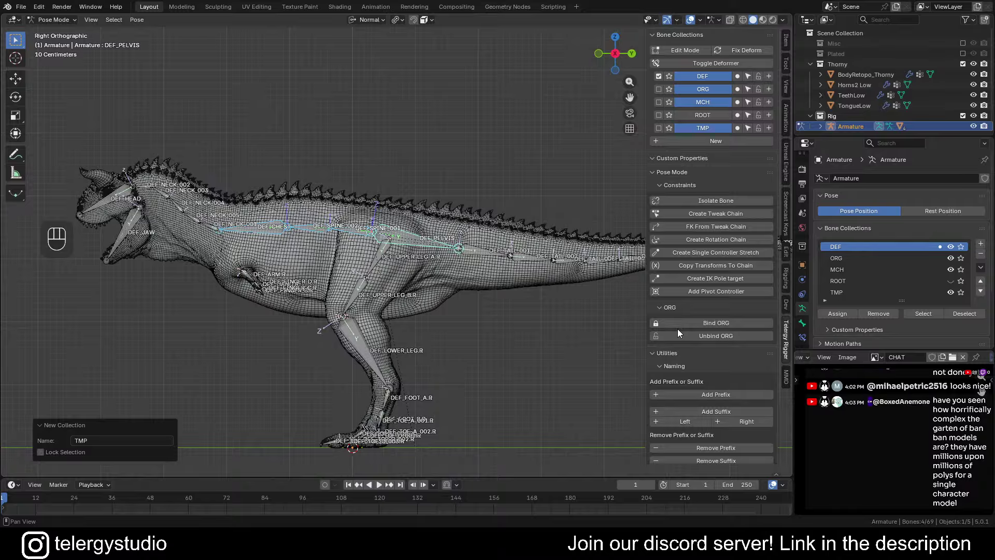
pyautogui.keyDown('shift'); pyautogui.moveTo(471, 280); pyautogui.dragTo(493, 264, button='middle'); pyautogui.keyUp('shift')
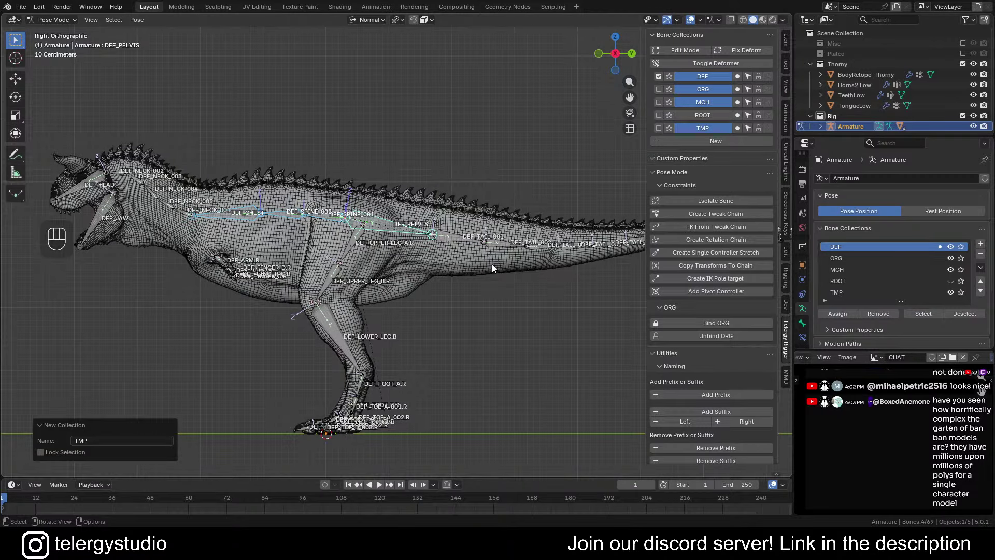
pyautogui.keyDown('shift'); pyautogui.moveTo(315, 224); pyautogui.dragTo(358, 212, button='middle'); pyautogui.keyUp('shift')
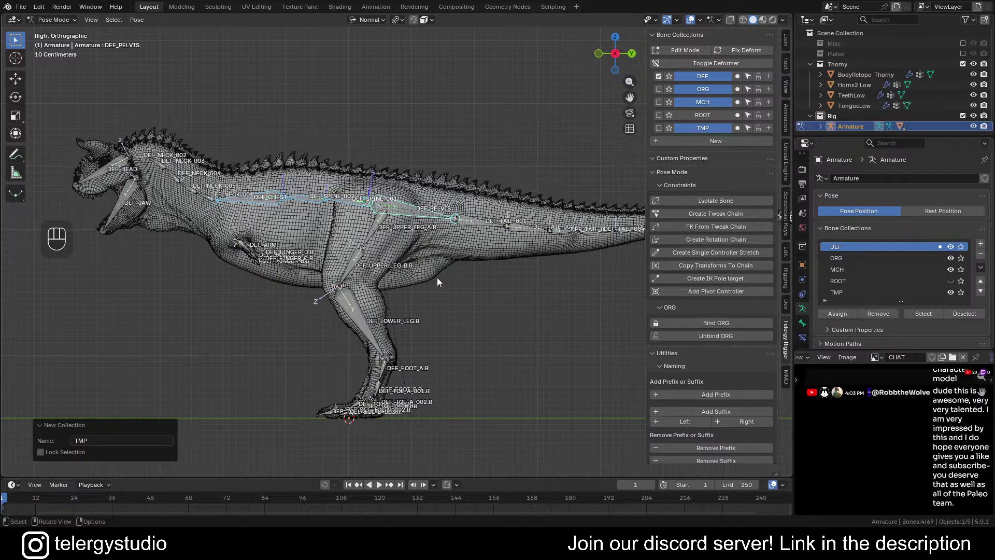
pyautogui.keyDown('shift'); pyautogui.moveTo(437, 278); pyautogui.dragTo(461, 286, button='middle'); pyautogui.keyUp('shift')
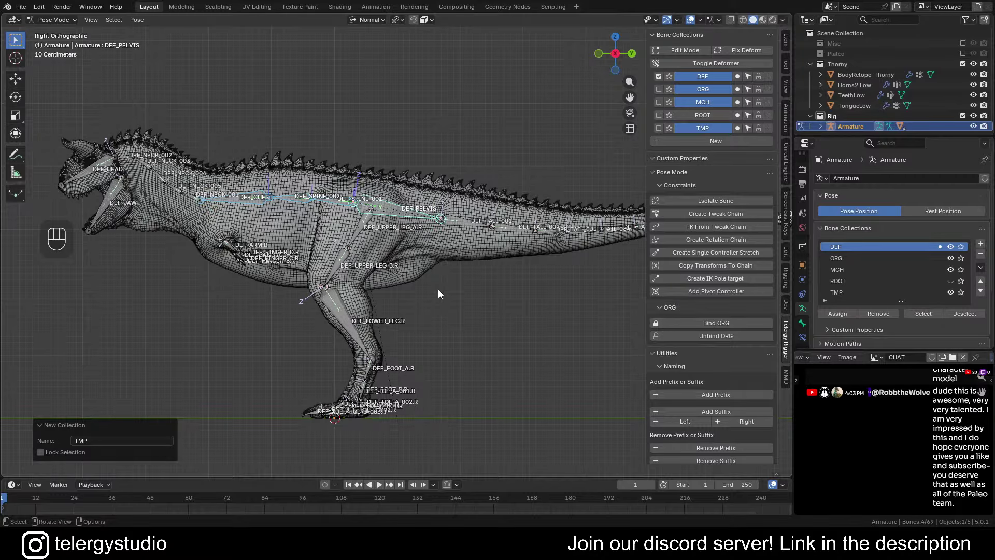
pyautogui.moveTo(427, 278)
pyautogui.keyDown('shift'); pyautogui.mouseDown(button='middle')
pyautogui.moveTo(445, 275)
pyautogui.moveTo(406, 244)
pyautogui.moveTo(386, 257)
pyautogui.moveTo(430, 259)
pyautogui.mouseUp(button='middle'); pyautogui.keyUp('shift')
pyautogui.scroll(1, 311, 200)
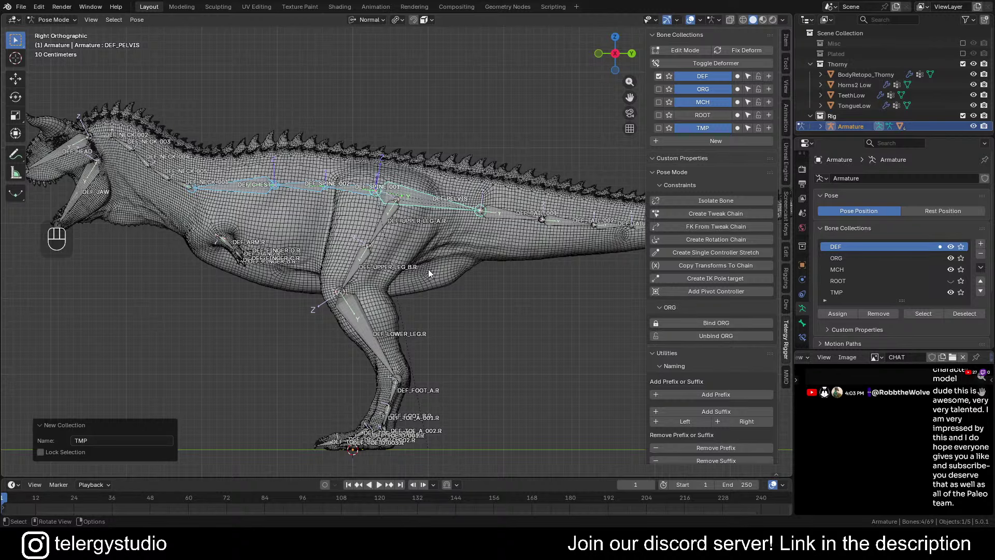
pyautogui.keyDown('shift'); pyautogui.moveTo(484, 263); pyautogui.dragTo(507, 260, button='middle'); pyautogui.keyUp('shift')
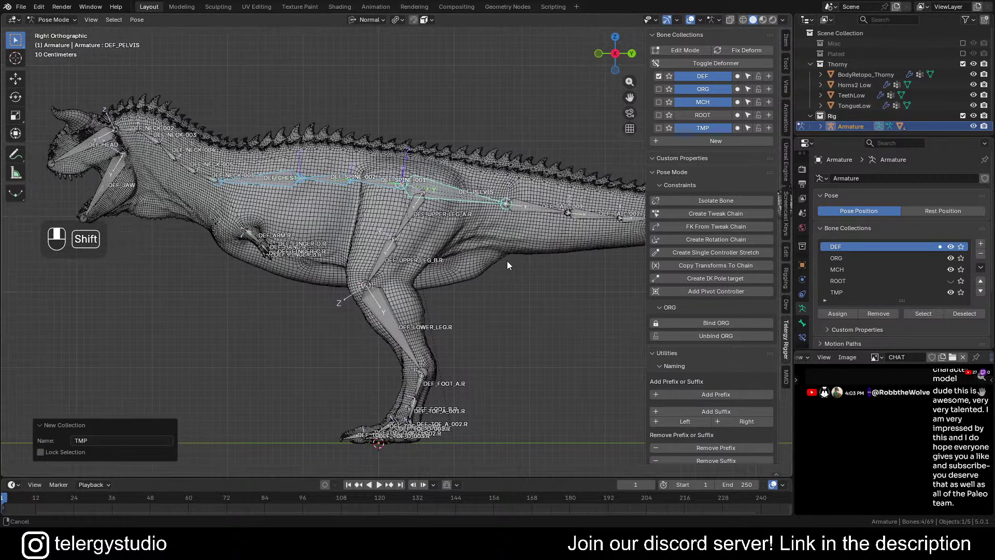
# Move the selected chest, spine and pelvis bones into the TMP collection and solo that collection
pyautogui.click(737, 128)
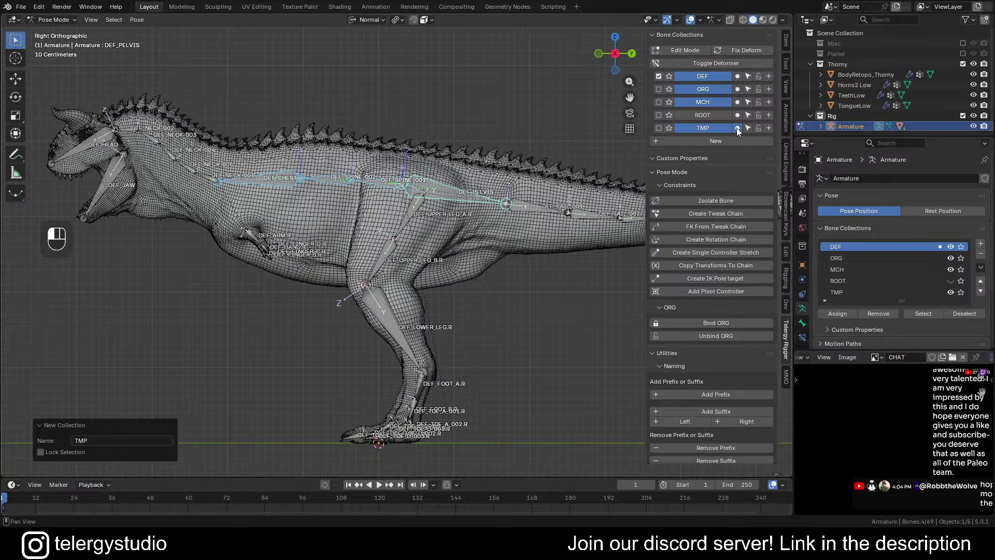
pyautogui.click(669, 129)
pyautogui.keyDown('shift'); pyautogui.moveTo(473, 204); pyautogui.dragTo(440, 222, button='middle'); pyautogui.keyUp('shift')
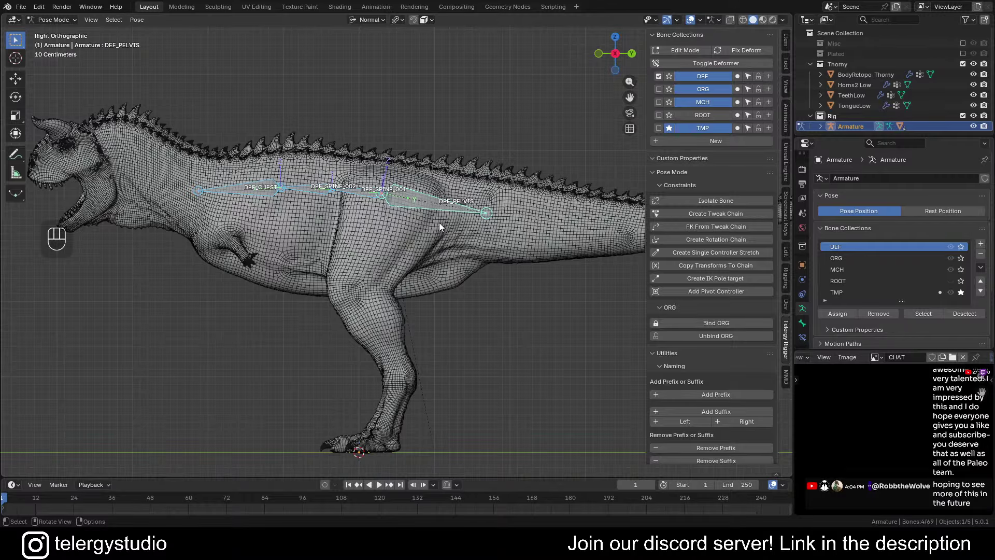
pyautogui.keyDown('shift'); pyautogui.moveTo(431, 237); pyautogui.dragTo(442, 235, button='middle'); pyautogui.keyUp('shift')
pyautogui.scroll(1, 403, 190)
pyautogui.keyDown('shift'); pyautogui.moveTo(403, 190); pyautogui.dragTo(462, 189, button='middle'); pyautogui.keyUp('shift')
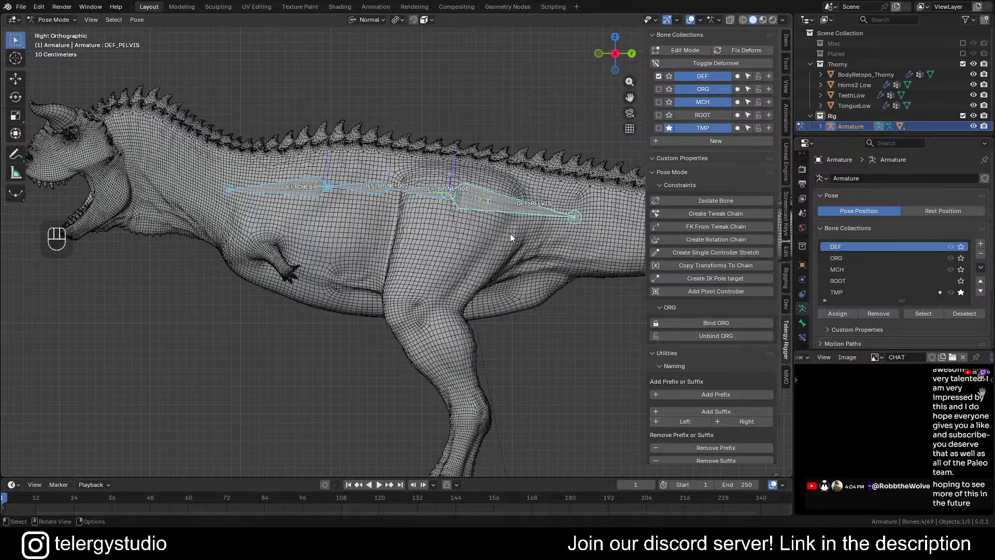
pyautogui.scroll(3, 433, 208)
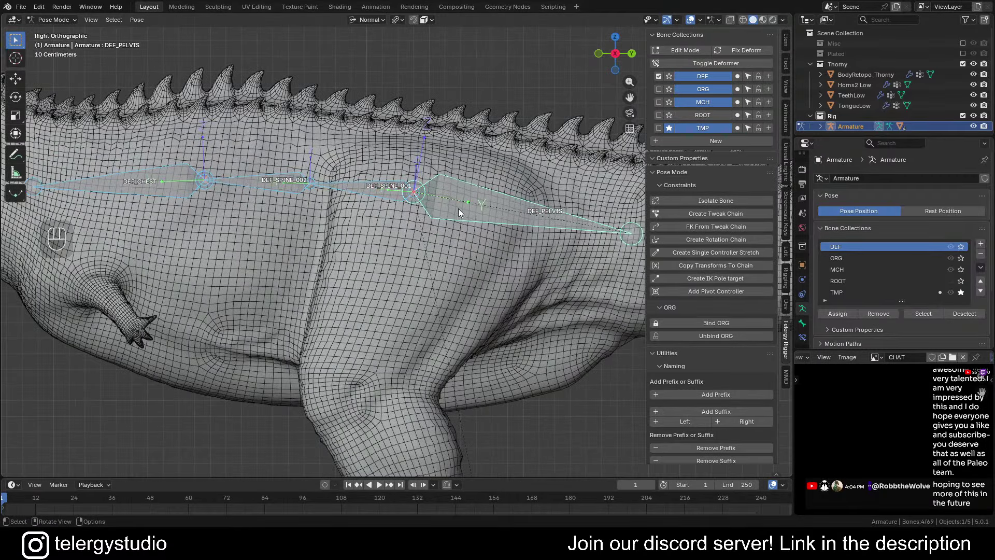
pyautogui.click(459, 208)
pyautogui.keyDown('shift'); pyautogui.moveTo(484, 256); pyautogui.dragTo(444, 228, button='middle'); pyautogui.keyUp('shift')
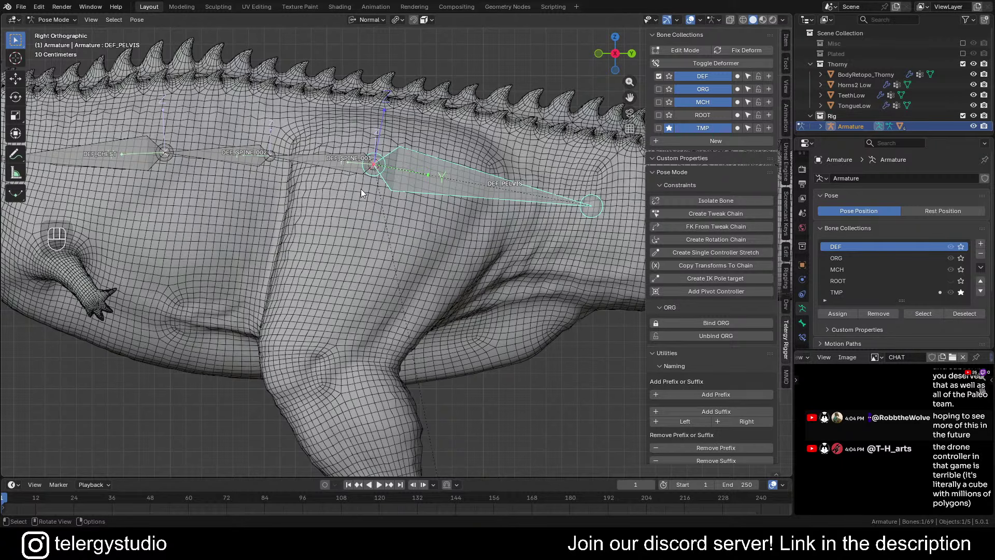
pyautogui.keyDown('shift'); pyautogui.moveTo(361, 193); pyautogui.dragTo(481, 194, button='middle'); pyautogui.keyUp('shift')
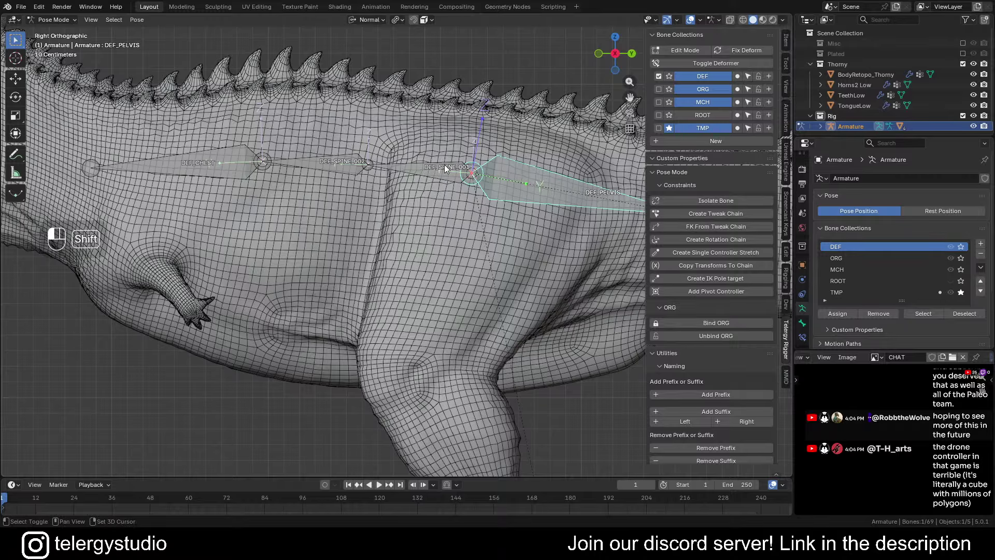
pyautogui.click(281, 170)
pyautogui.click(319, 176)
pyautogui.hotkey('alt', 'a')
# Try to create a tweak chain from the DEF_SPINE_001, DEF_SPINE_002 and DEF_CHEST bones
pyautogui.keyDown('shift'); pyautogui.moveTo(432, 223); pyautogui.dragTo(387, 208, button='middle'); pyautogui.keyUp('shift')
pyautogui.click(401, 182)
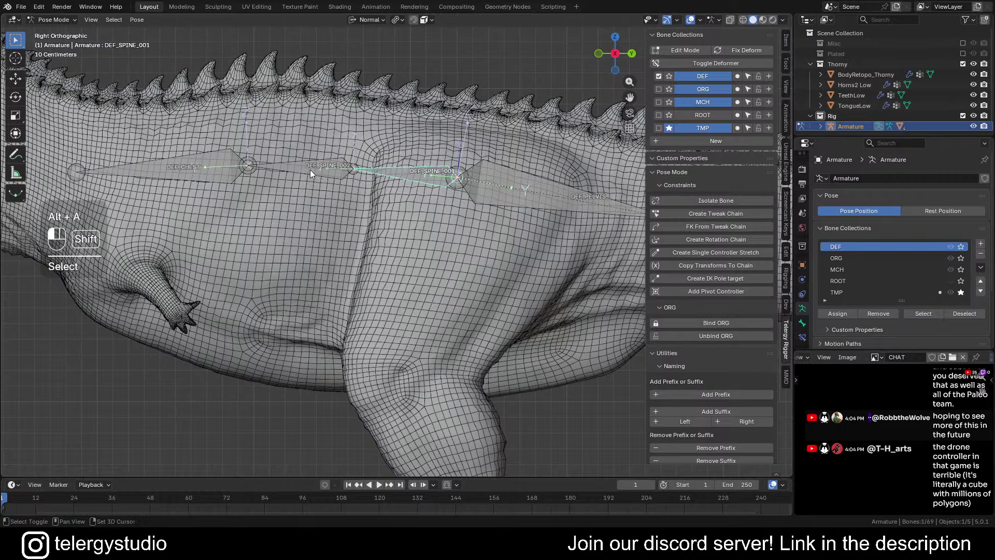
pyautogui.keyDown('shift'); pyautogui.click(310, 170); pyautogui.keyUp('shift')
pyautogui.keyDown('shift'); pyautogui.click(208, 169); pyautogui.keyUp('shift')
pyautogui.keyDown('shift'); pyautogui.moveTo(360, 171); pyautogui.dragTo(393, 175, button='middle'); pyautogui.keyUp('shift')
pyautogui.keyDown('shift'); pyautogui.moveTo(466, 202); pyautogui.dragTo(450, 220, button='middle'); pyautogui.keyUp('shift')
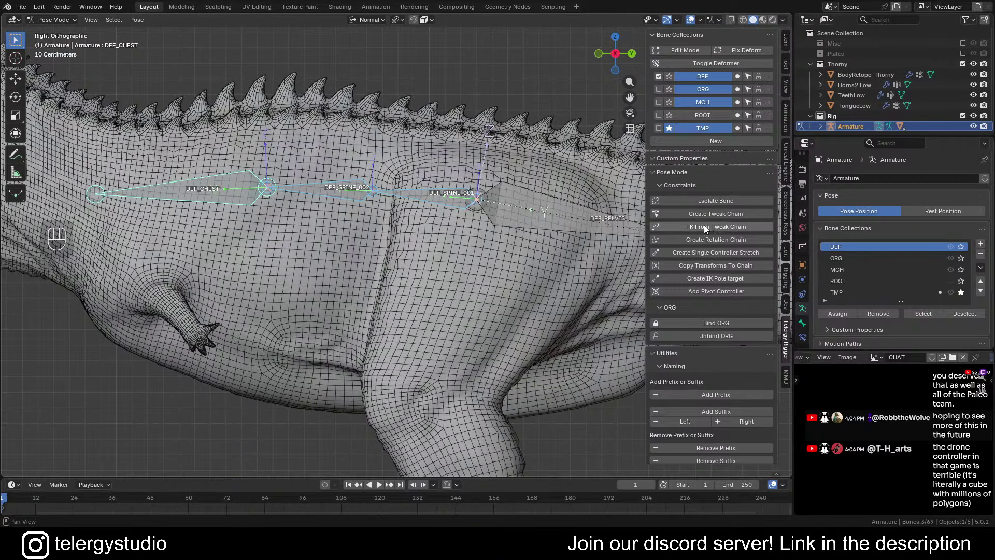
pyautogui.click(691, 214)
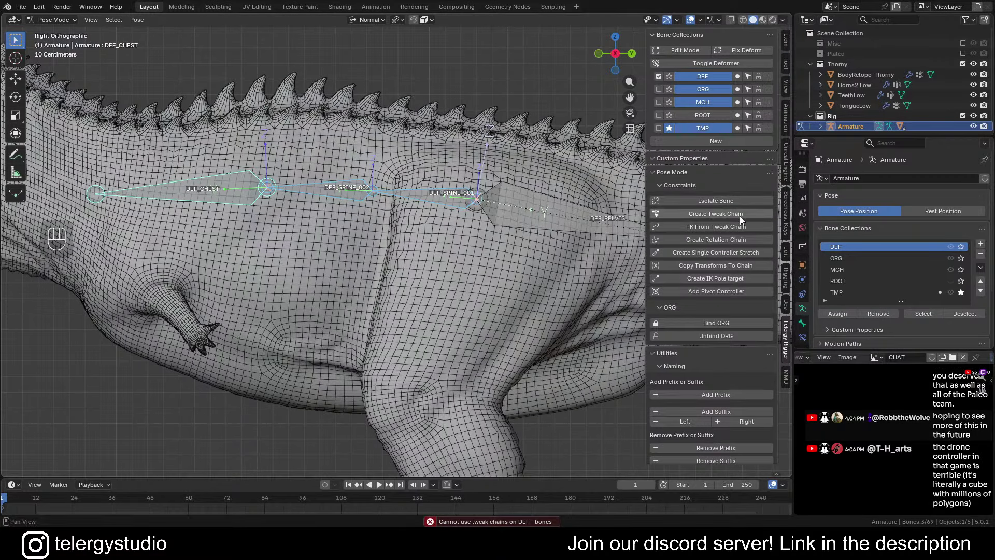
# Stop soloing the TMP collection and move the chest, spine and pelvis bones back to the DEF collection
pyautogui.scroll(-2, 391, 193)
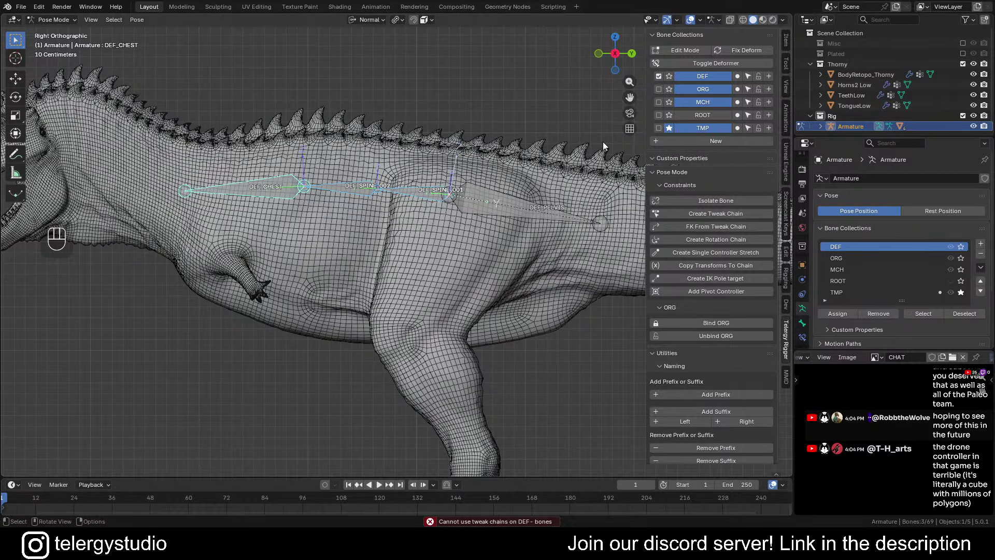
pyautogui.click(669, 128)
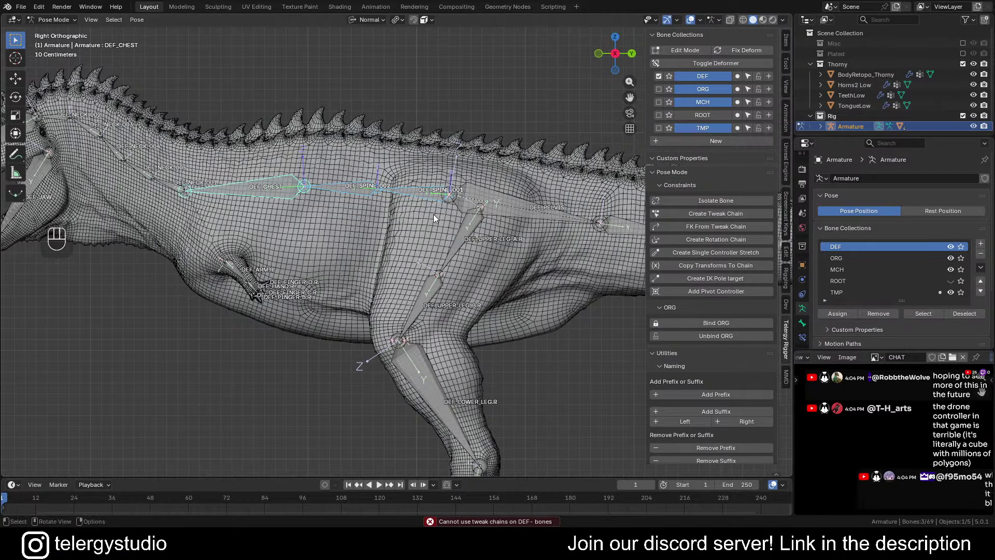
pyautogui.moveTo(206, 155); pyautogui.dragTo(466, 210)
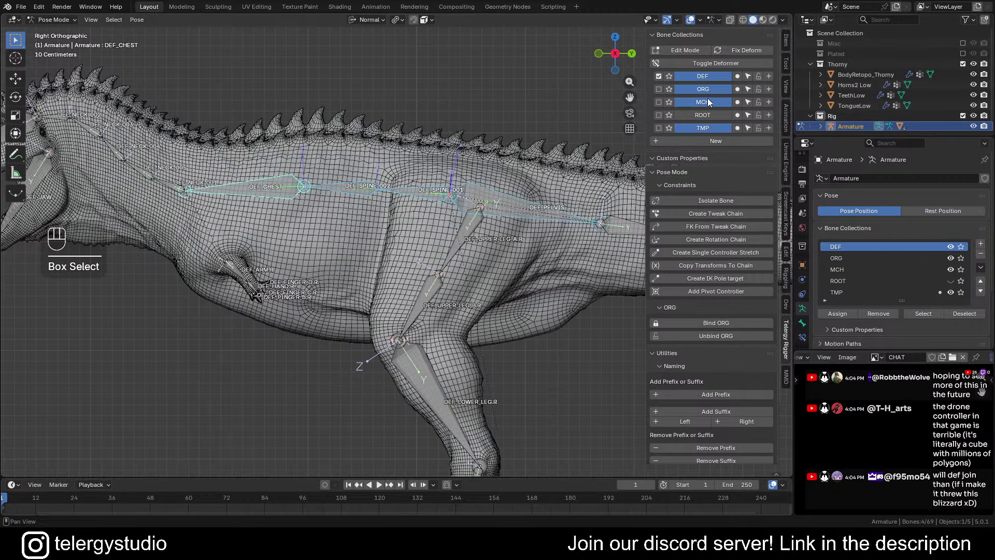
pyautogui.click(737, 77)
# Switch the armature to Edit Mode, select all its bones and create ORG bones from them
pyautogui.click(494, 188)
pyautogui.press('Tab')
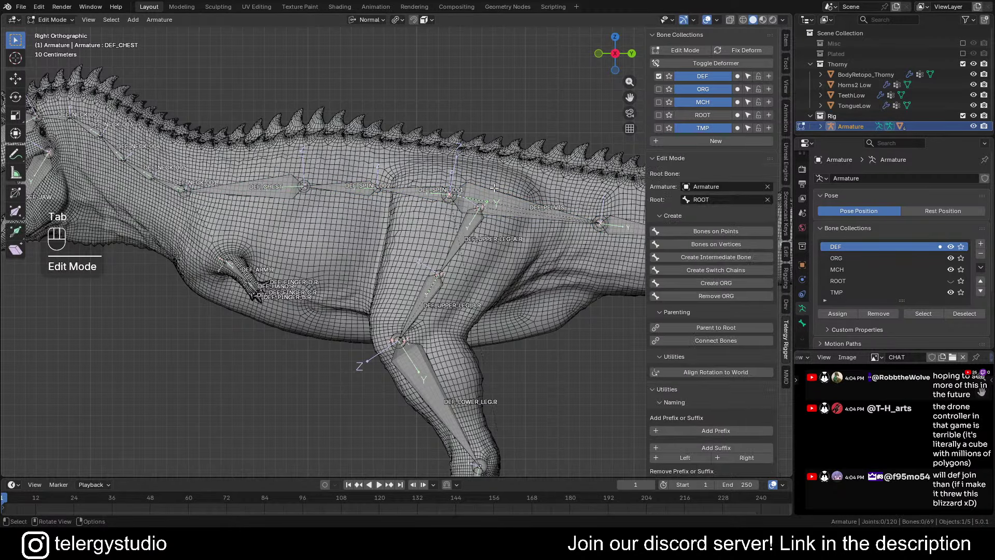
pyautogui.scroll(-5, 494, 187)
pyautogui.press('a')
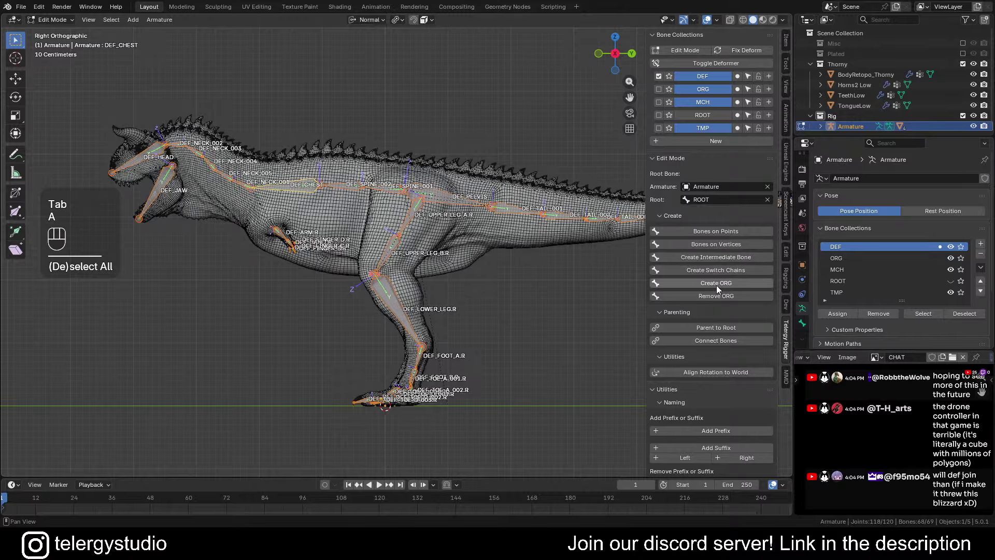
pyautogui.click(716, 283)
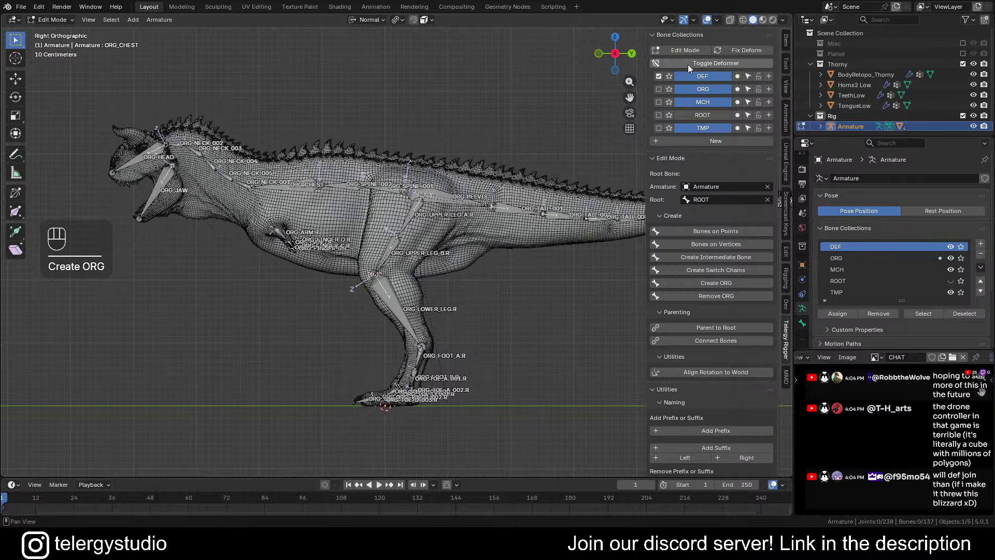
# Make TMP the active bone collection, return to Pose Mode and hide the DEF collection
pyautogui.click(659, 89)
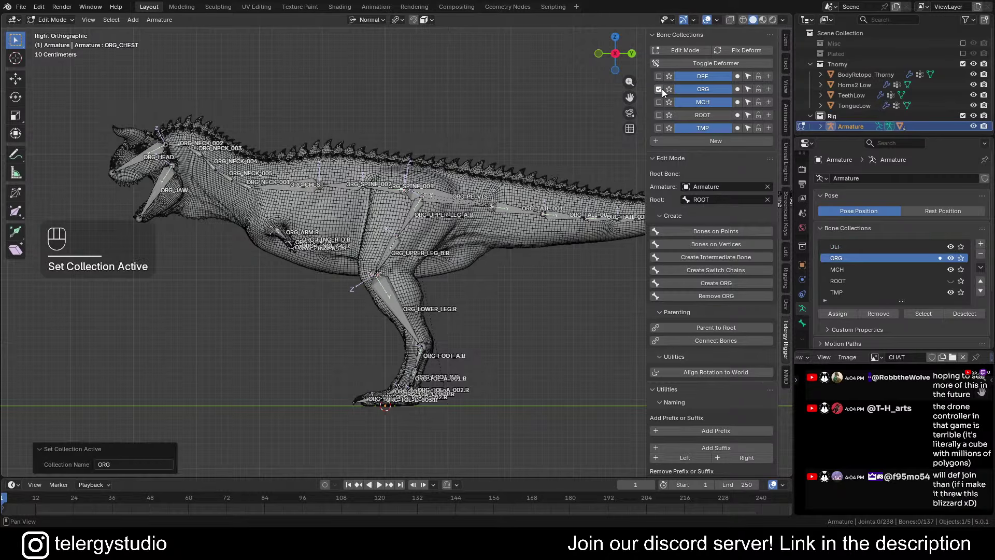
pyautogui.click(658, 128)
pyautogui.press('Tab')
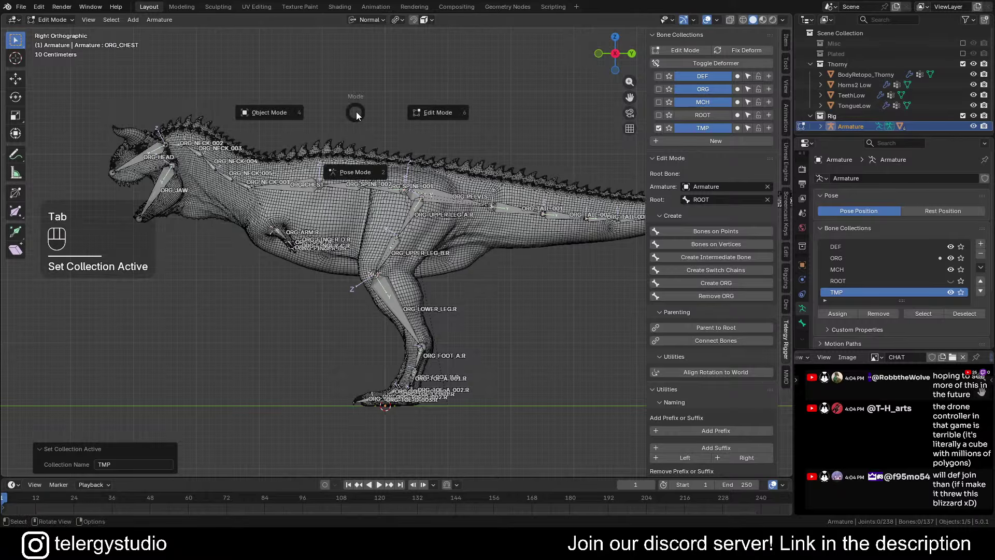
pyautogui.click(344, 168)
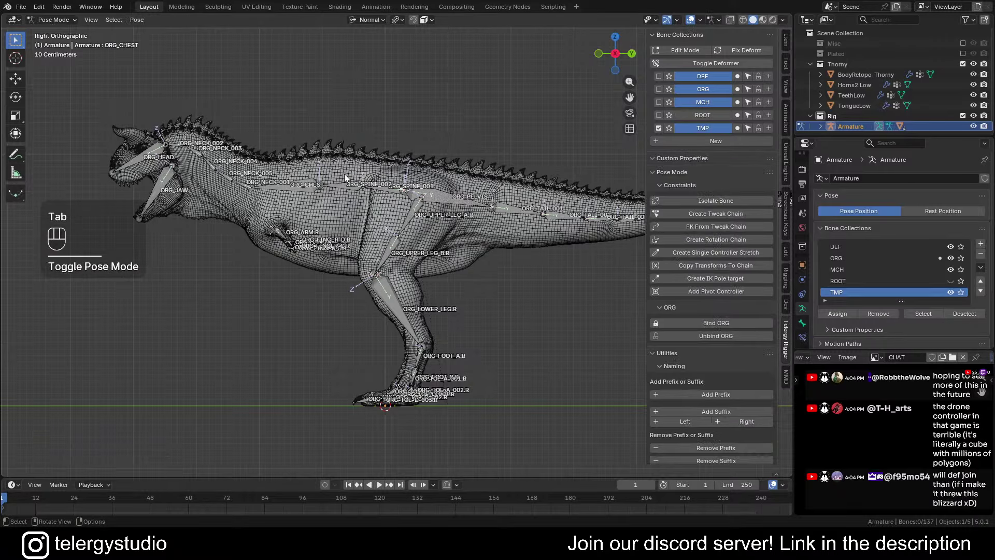
pyautogui.click(704, 78)
# Deselect all pose bones and bind the armature's ORG bones
pyautogui.keyDown('shift'); pyautogui.moveTo(431, 129); pyautogui.dragTo(442, 165, button='middle'); pyautogui.keyUp('shift')
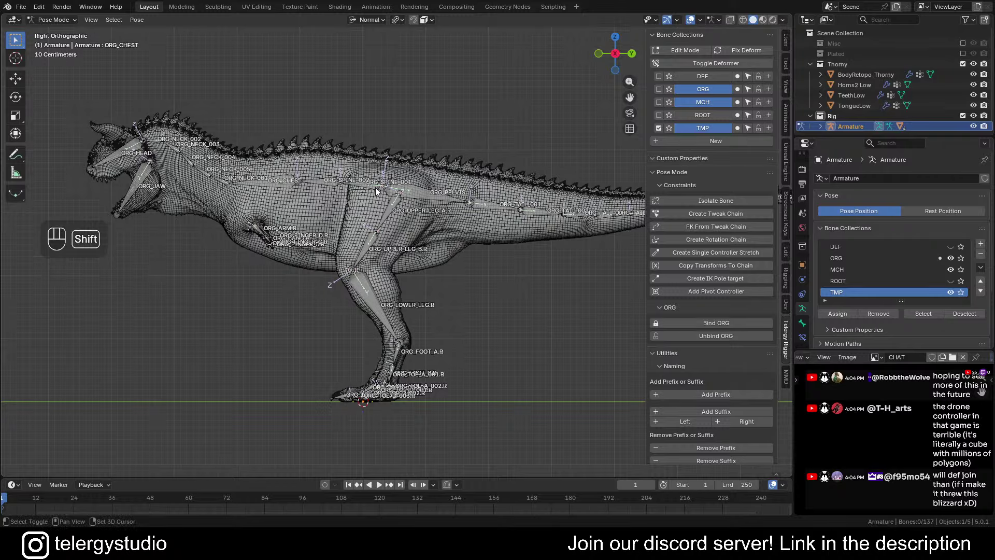
pyautogui.scroll(2, 359, 199)
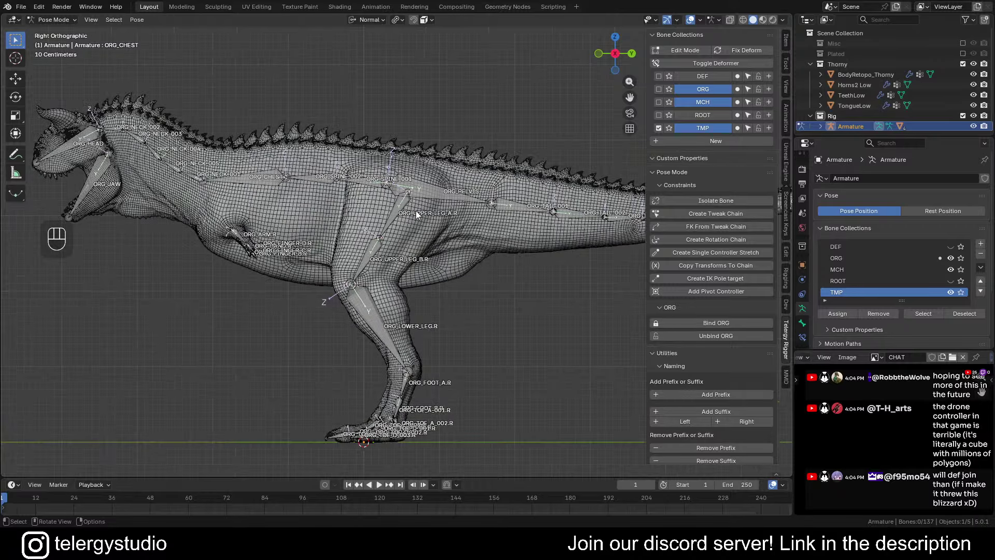
pyautogui.keyDown('shift'); pyautogui.moveTo(415, 211); pyautogui.dragTo(389, 208, button='middle'); pyautogui.keyUp('shift')
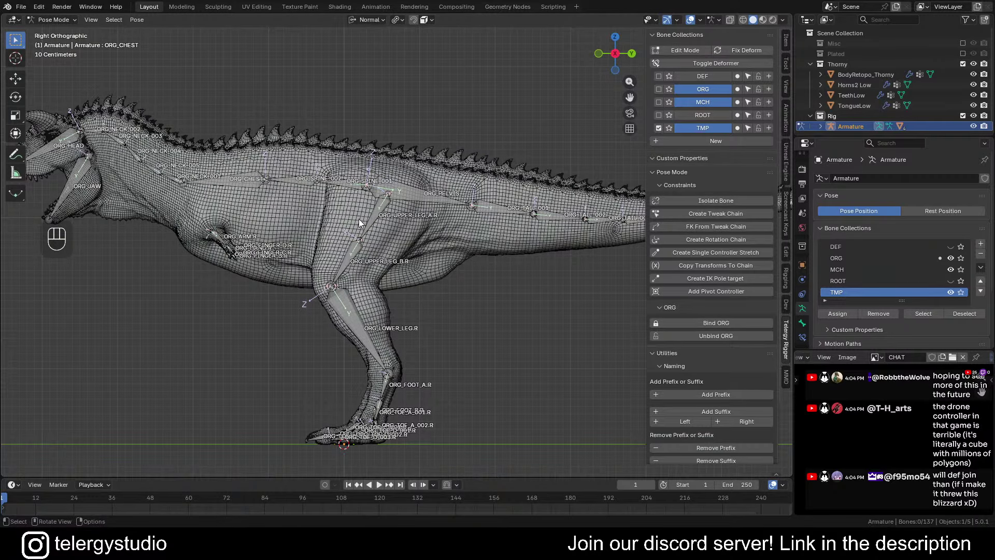
pyautogui.keyDown('shift'); pyautogui.moveTo(359, 219); pyautogui.dragTo(379, 223, button='middle'); pyautogui.keyUp('shift')
pyautogui.scroll(3, 237, 159)
pyautogui.click(275, 184)
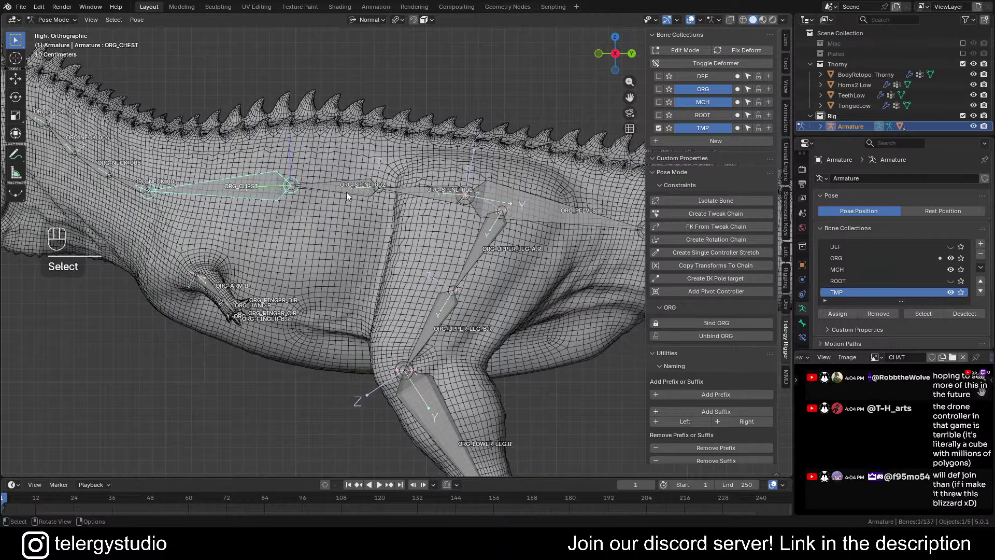
pyautogui.scroll(-5, 361, 155)
pyautogui.hotkey('alt', 'a')
pyautogui.keyDown('shift'); pyautogui.moveTo(361, 141); pyautogui.dragTo(365, 174, button='middle'); pyautogui.keyUp('shift')
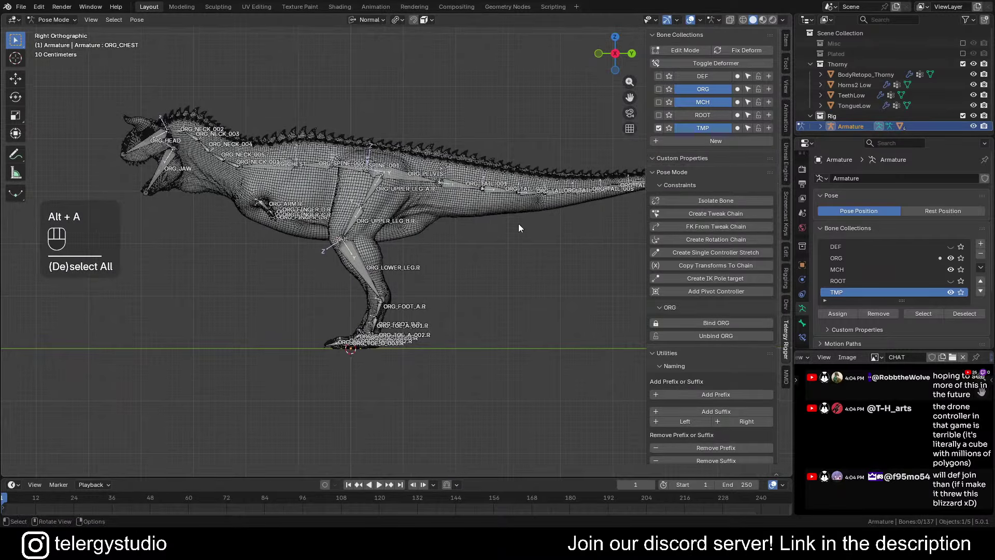
pyautogui.click(717, 321)
# Test the ORG binding by rotating the torso, arm and upper-leg bones, then cancel the rotation
pyautogui.moveTo(244, 112); pyautogui.dragTo(485, 242)
pyautogui.press('r')
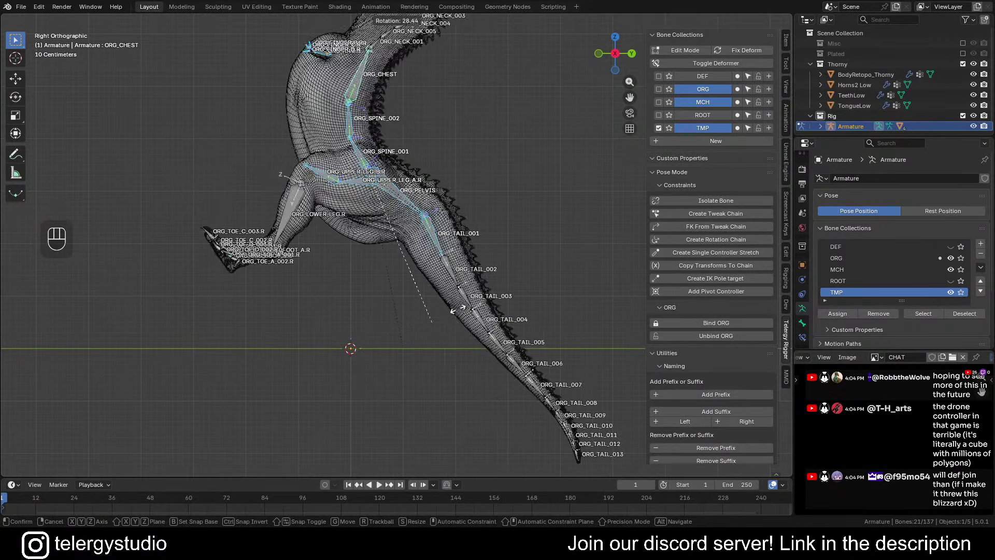
pyautogui.press('Escape')
pyautogui.scroll(5, 394, 185)
pyautogui.scroll(-5, 394, 184)
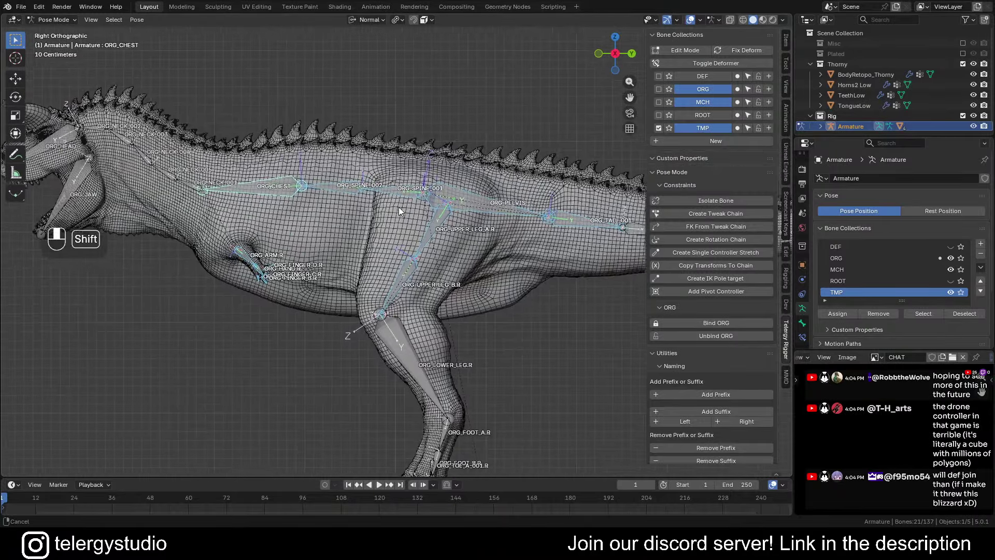
# Move ORG_CHEST, ORG_SPINE_002, ORG_SPINE_001 and ORG_PELVIS into the TMP collection and solo it
pyautogui.scroll(5, 241, 170)
pyautogui.keyDown('shift'); pyautogui.moveTo(242, 170); pyautogui.dragTo(519, 191); pyautogui.keyUp('shift')
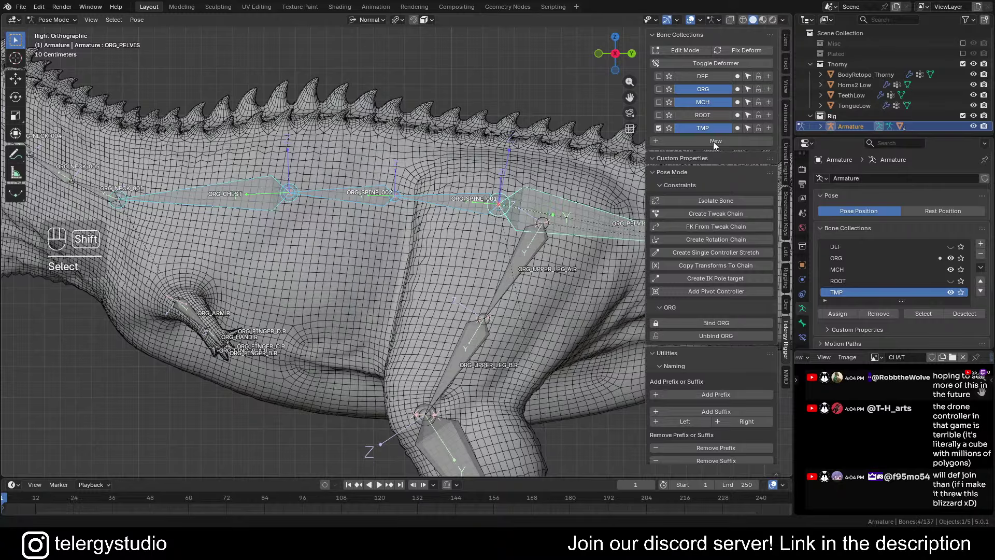
pyautogui.click(739, 128)
pyautogui.click(669, 128)
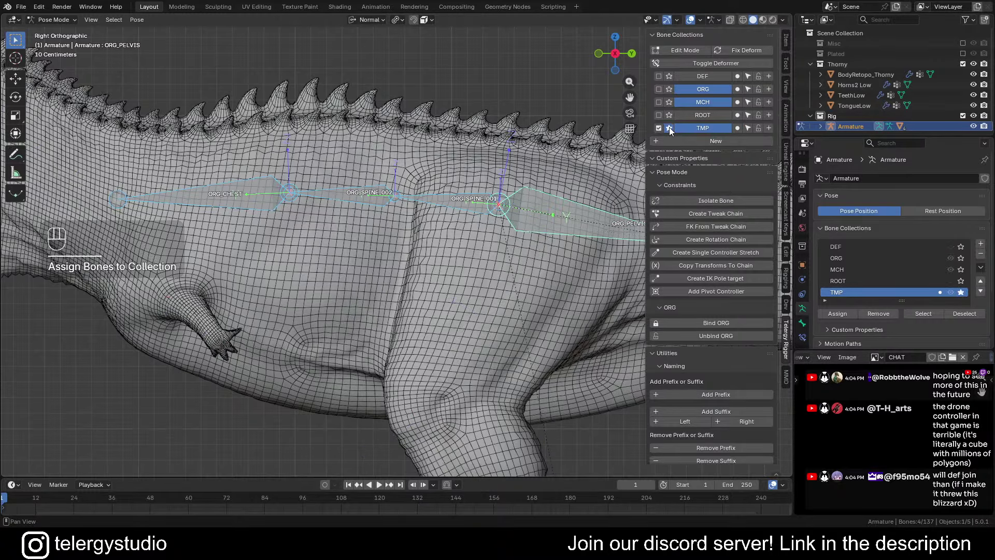
# Select only ORG_CHEST, ORG_SPINE_002 and ORG_SPINE_001, leaving out the pelvis bone
pyautogui.scroll(-5, 430, 157)
pyautogui.click(423, 189)
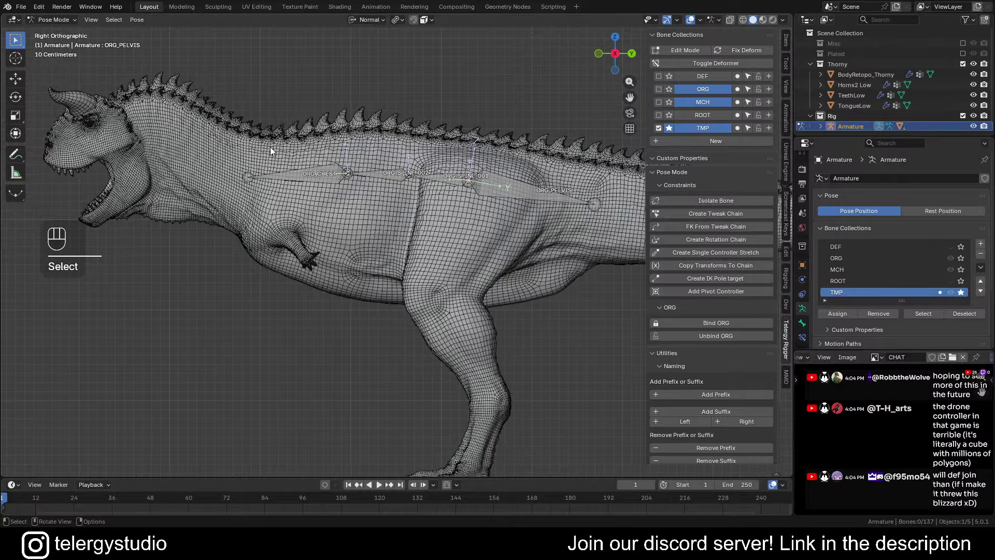
pyautogui.moveTo(269, 147); pyautogui.dragTo(418, 194)
pyautogui.scroll(2, 418, 189)
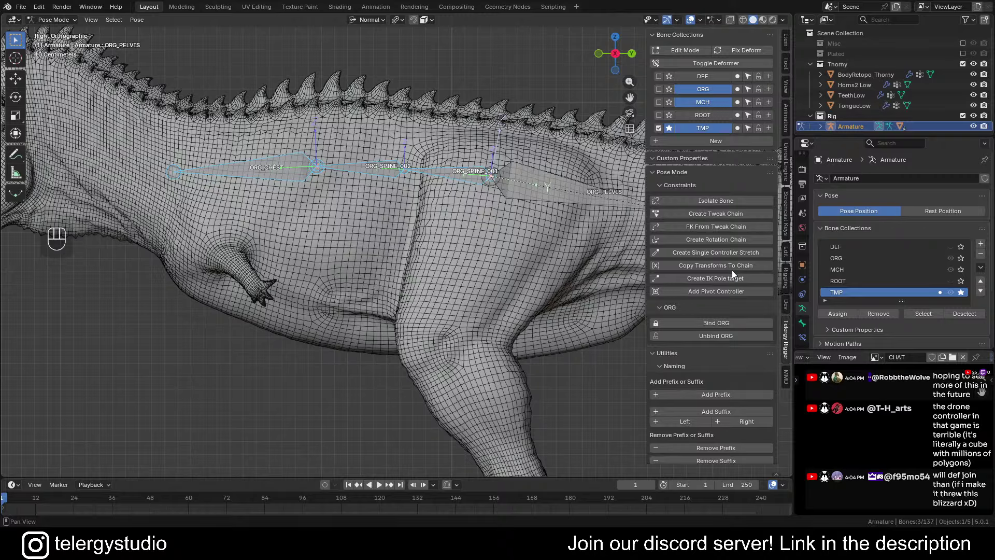
pyautogui.scroll(-2, 754, 254)
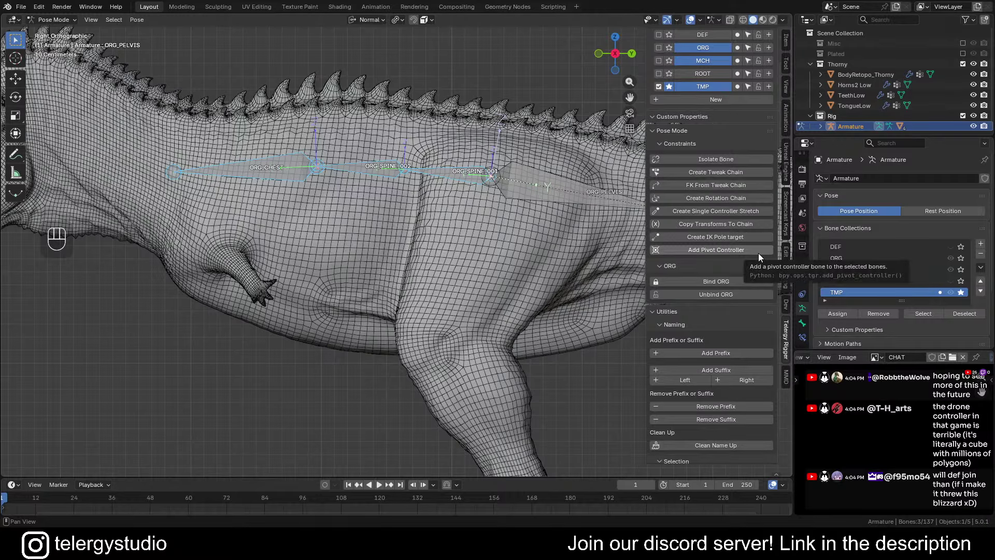
pyautogui.scroll(-1, 757, 253)
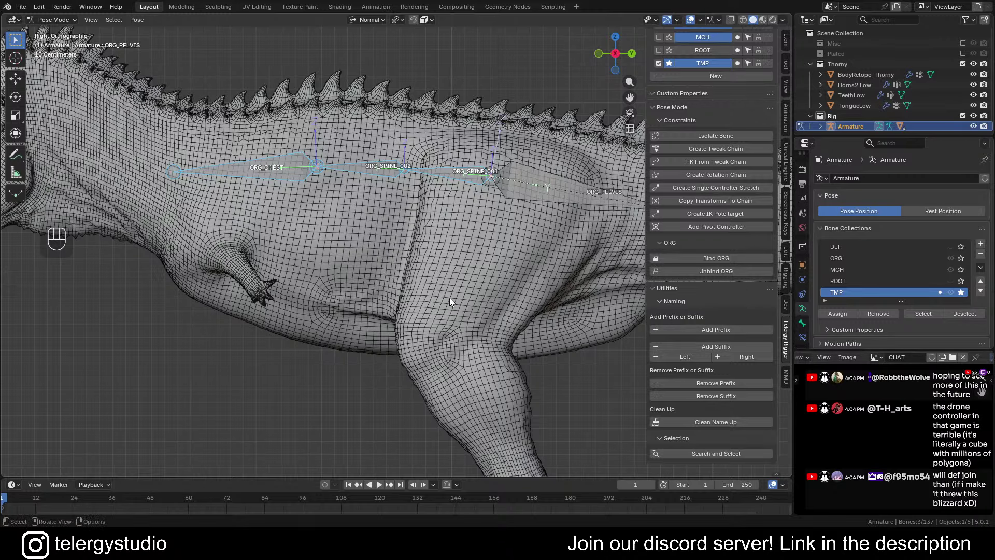
pyautogui.keyDown('shift'); pyautogui.moveTo(450, 298); pyautogui.dragTo(460, 234, button='middle'); pyautogui.keyUp('shift')
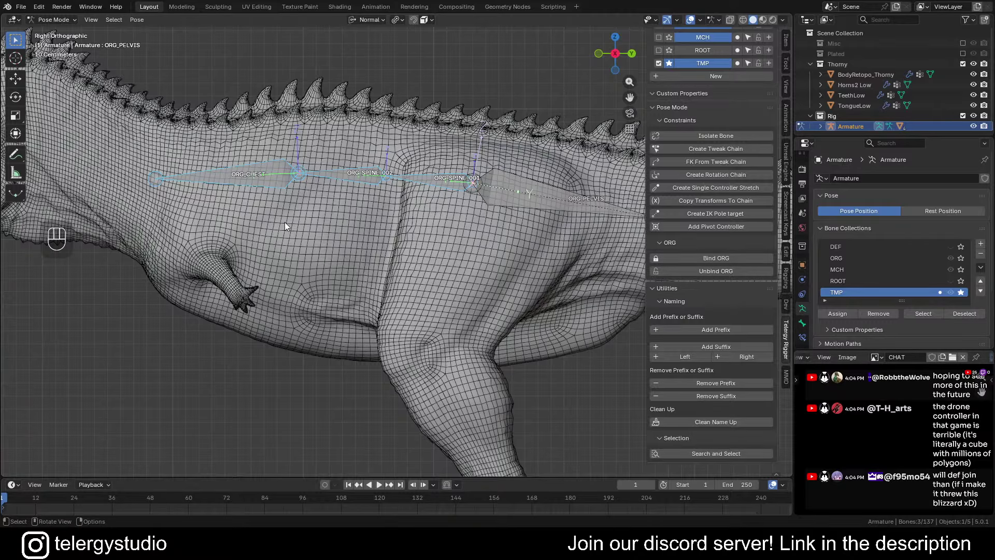
pyautogui.keyDown('shift'); pyautogui.moveTo(285, 221); pyautogui.dragTo(296, 240, button='middle'); pyautogui.keyUp('shift')
pyautogui.scroll(3, 708, 313)
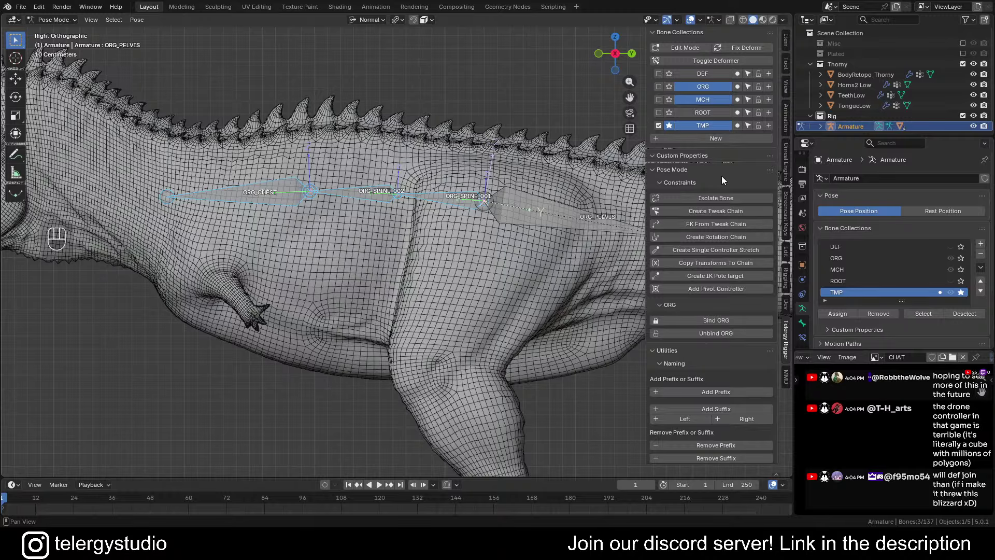
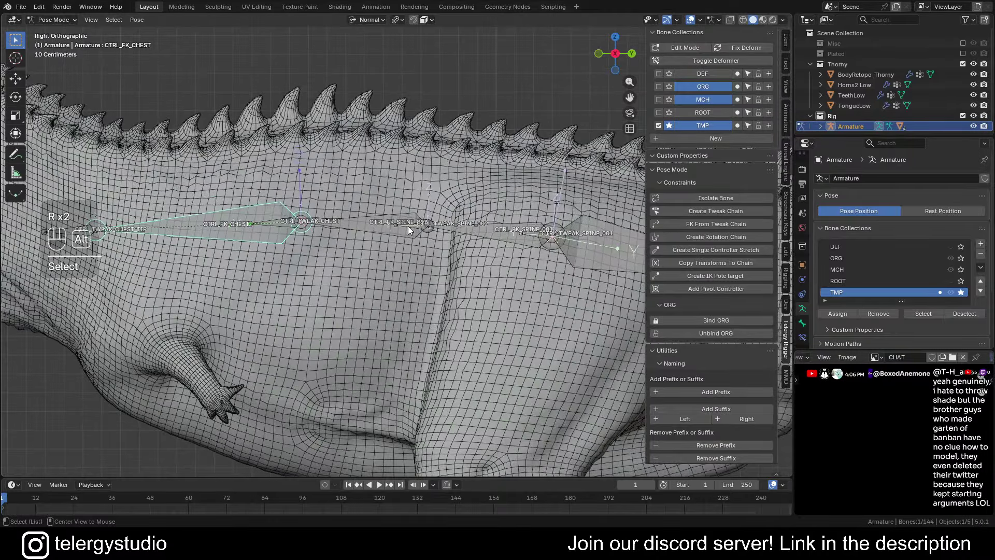
# Test the CTRL_TWEAK_SPINE_002 controller by moving it, then cancel the move
pyautogui.keyDown('alt'); pyautogui.click(381, 239); pyautogui.keyUp('alt')
pyautogui.click(383, 240)
pyautogui.scroll(2, 409, 246)
pyautogui.press('g')
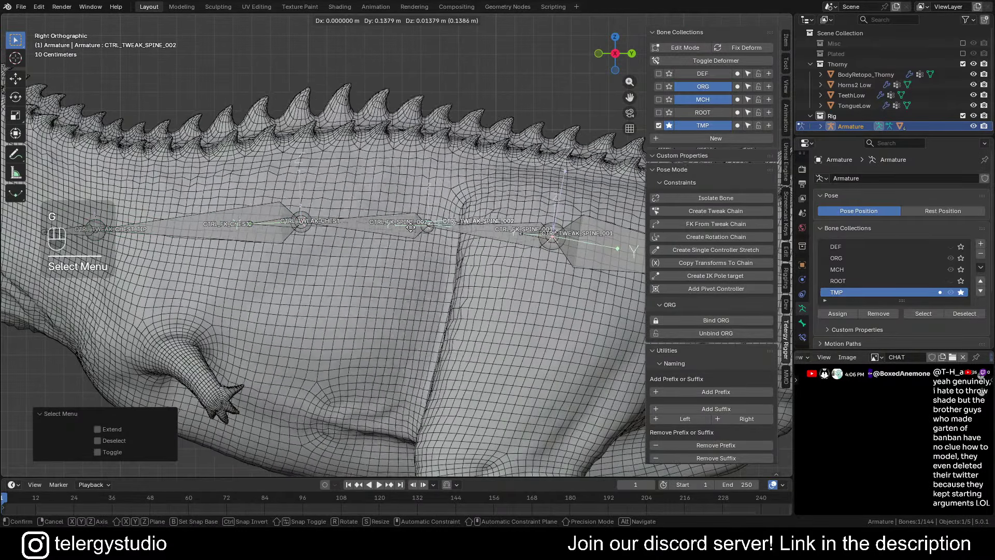
pyautogui.rightClick(364, 231)
# Test the CTRL_TWEAK_CHEST controller by moving it, then cancel the move
pyautogui.keyDown('alt'); pyautogui.click(273, 222); pyautogui.keyUp('alt')
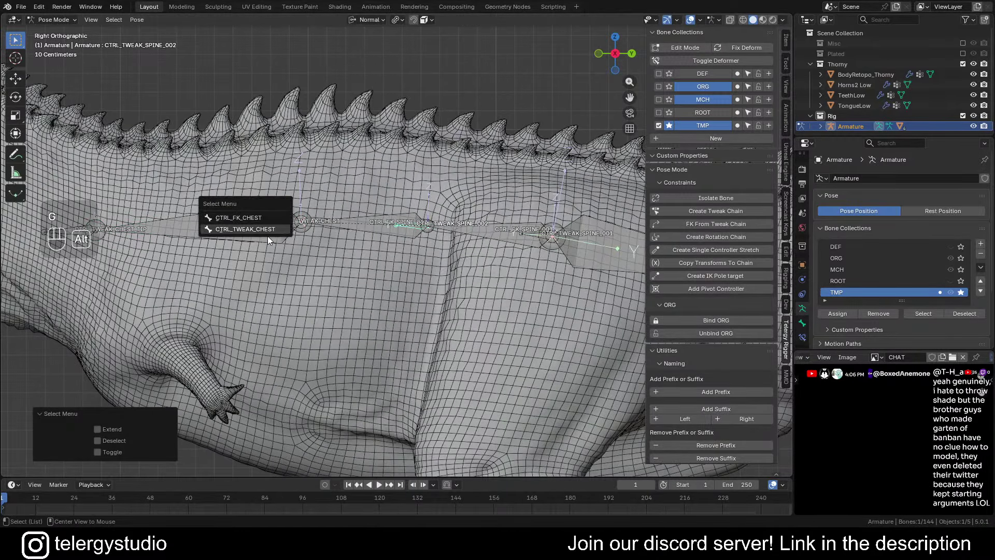
pyautogui.click(267, 233)
pyautogui.press('g')
pyautogui.rightClick(315, 216)
pyautogui.scroll(-5, 334, 197)
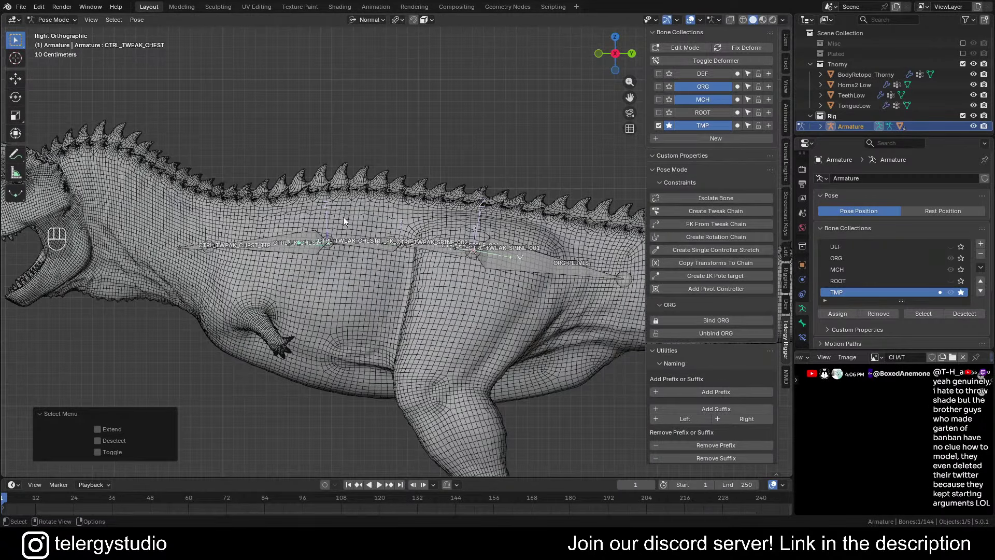
# Select CTRL_FK_CHEST, CTRL_FK_SPINE_002 and CTRL_FK_SPINE_001 together to point out the FK chain, and clear the selection
pyautogui.keyDown('shift'); pyautogui.moveTo(350, 223); pyautogui.dragTo(303, 219, button='middle'); pyautogui.keyUp('shift')
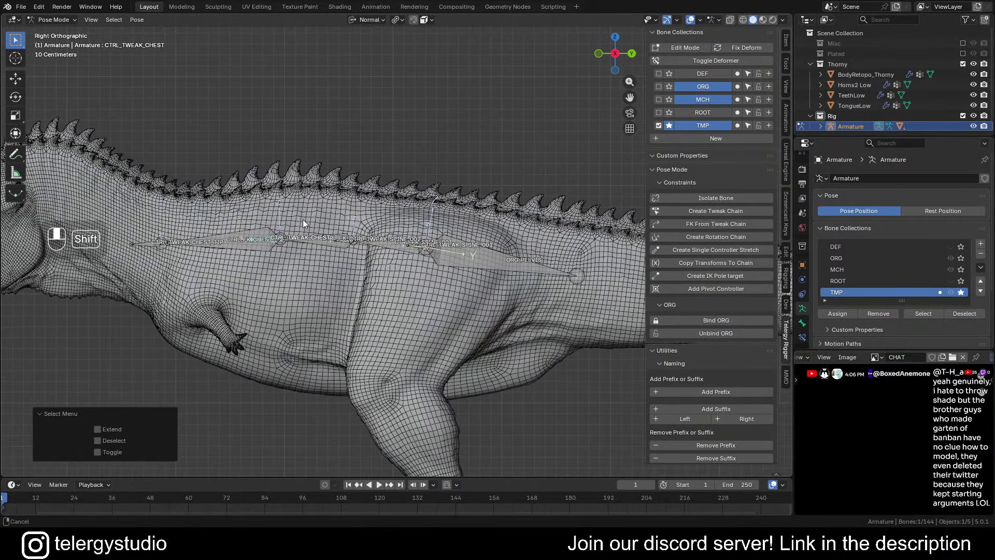
pyautogui.scroll(4, 242, 236)
pyautogui.keyDown('shift'); pyautogui.click(185, 248); pyautogui.keyUp('shift')
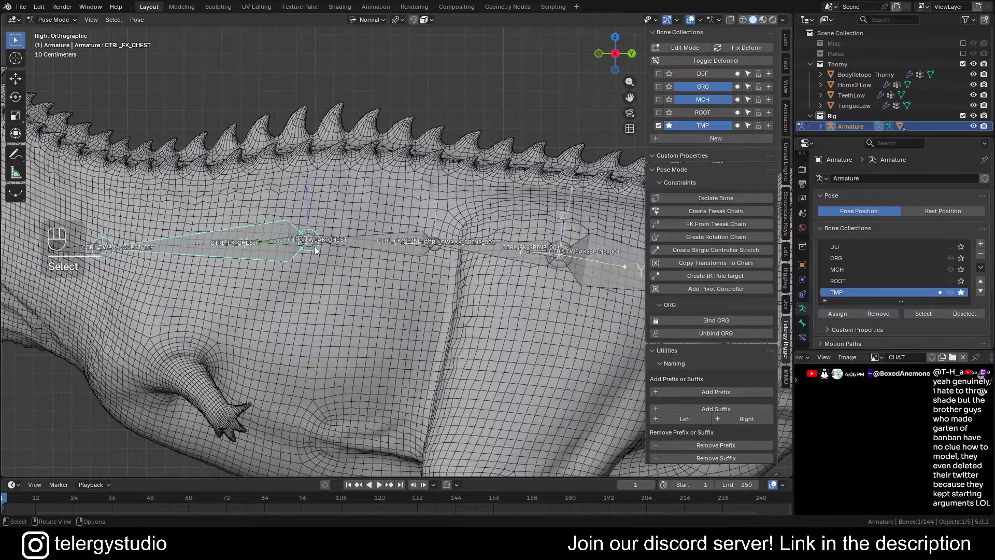
pyautogui.scroll(-3, 372, 254)
pyautogui.scroll(3, 450, 253)
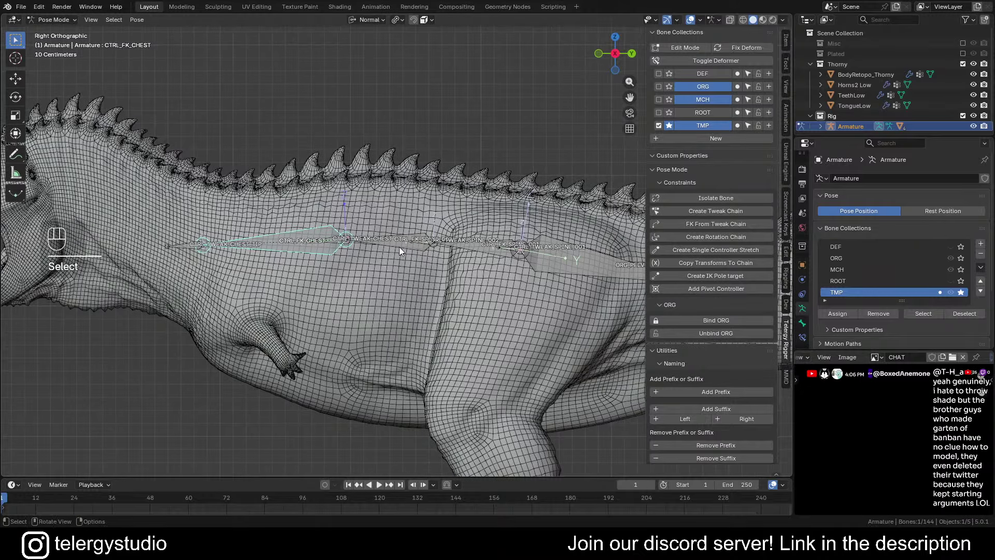
pyautogui.keyDown('shift'); pyautogui.click(415, 239); pyautogui.keyUp('shift')
pyautogui.keyDown('shift'); pyautogui.click(539, 246); pyautogui.keyUp('shift')
pyautogui.scroll(-3, 463, 242)
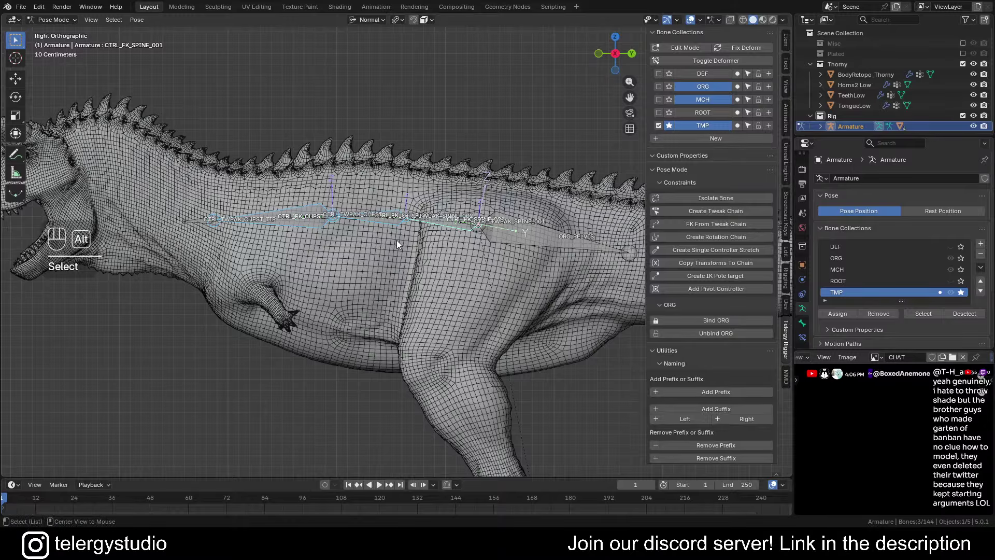
pyautogui.hotkey('alt', 'a')
# In Edit Mode, add a non-deform bone and raise it about 2.9 m along Z to below the pelvis
pyautogui.press('Tab')
pyautogui.click(344, 251)
pyautogui.scroll(-3, 373, 259)
pyautogui.scroll(3, 394, 275)
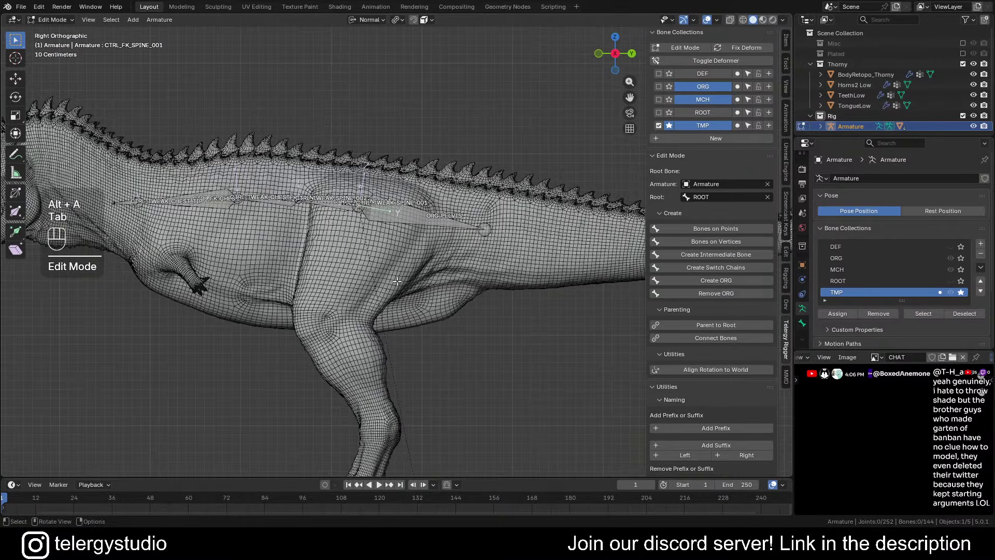
pyautogui.hotkey('shift', 'a')
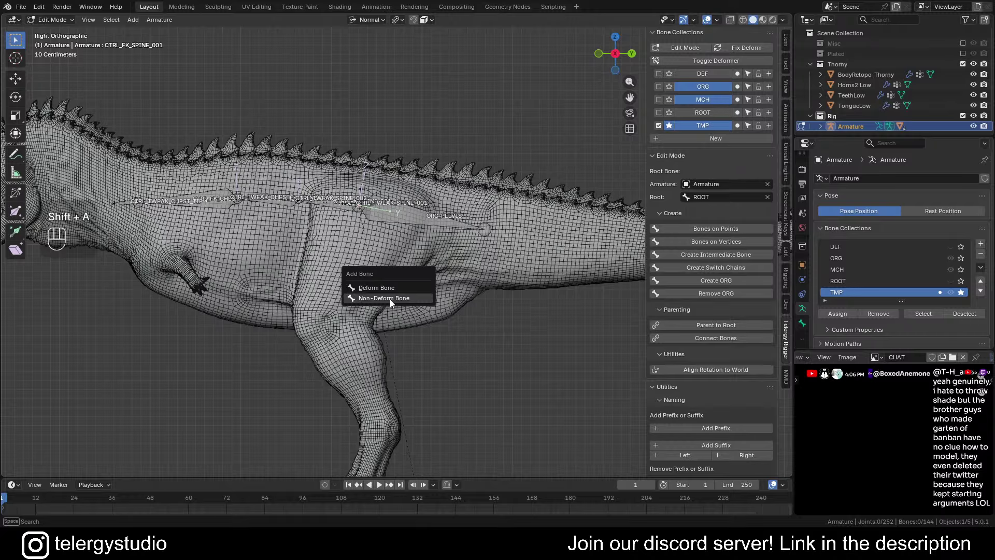
pyautogui.click(390, 298)
pyautogui.scroll(-4, 404, 309)
pyautogui.scroll(4, 404, 310)
pyautogui.press('g')
pyautogui.press('z')
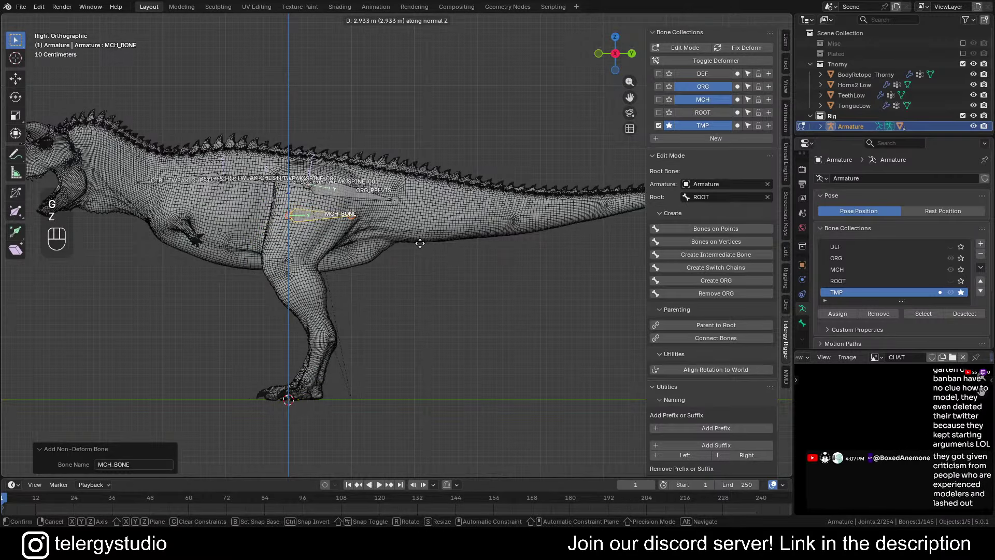
pyautogui.click(413, 244)
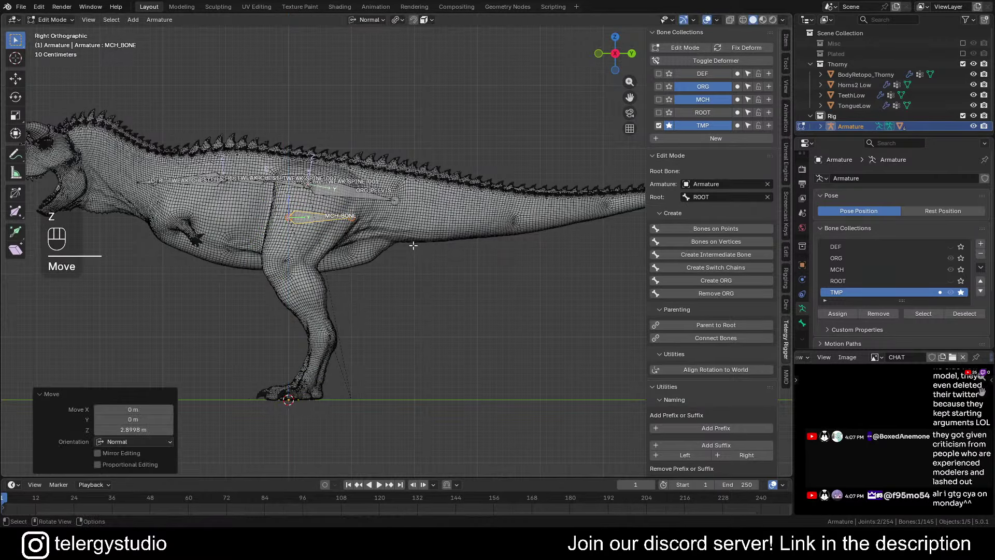
# Scale the new non-deform bone up by a factor of about 1.77
pyautogui.scroll(-3, 413, 245)
pyautogui.keyDown('shift'); pyautogui.moveTo(376, 213); pyautogui.dragTo(372, 254, button='middle'); pyautogui.keyUp('shift')
pyautogui.scroll(3, 372, 255)
pyautogui.press('s')
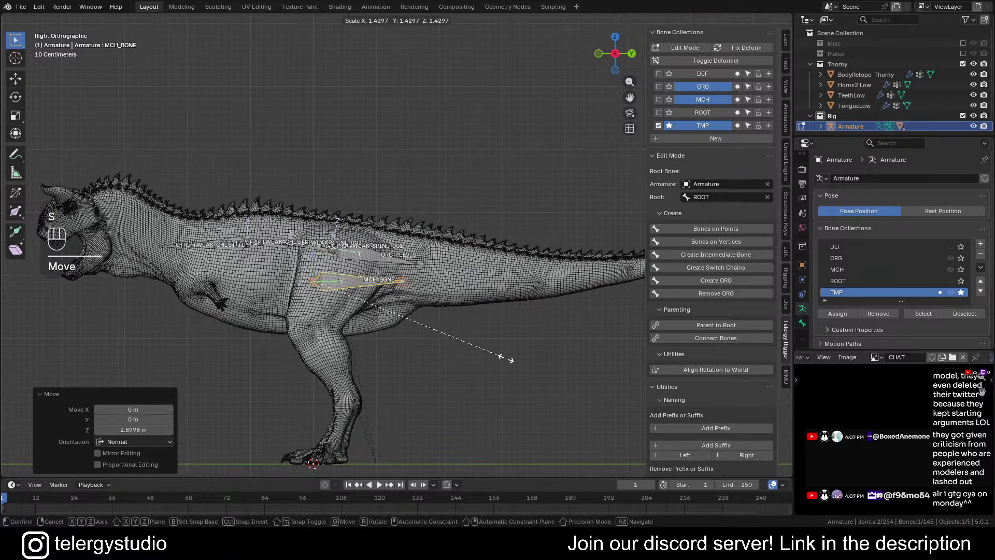
pyautogui.click(554, 363)
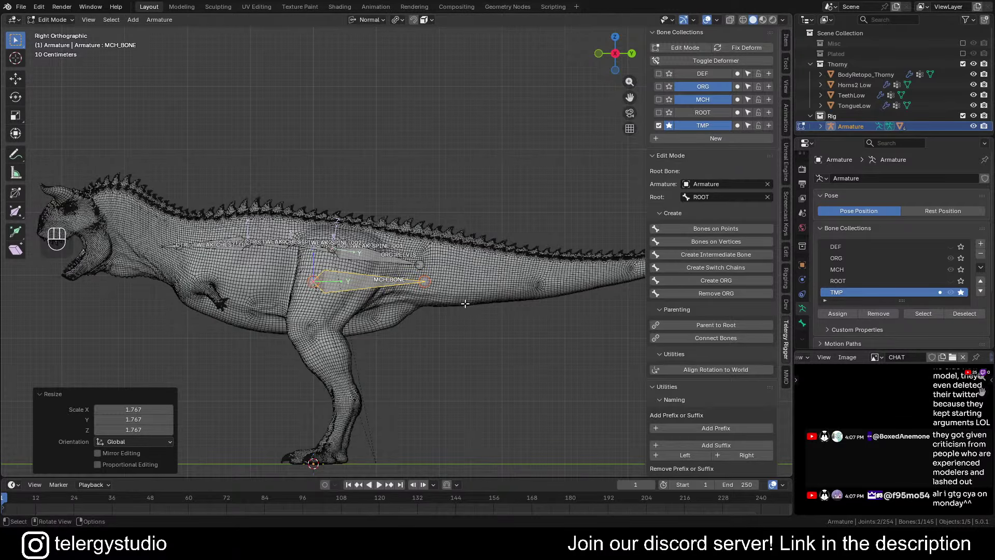
# Rename the new bone below the pelvis CTRL_TORSO
pyautogui.keyDown('shift'); pyautogui.moveTo(396, 286); pyautogui.dragTo(403, 262, button='middle'); pyautogui.keyUp('shift')
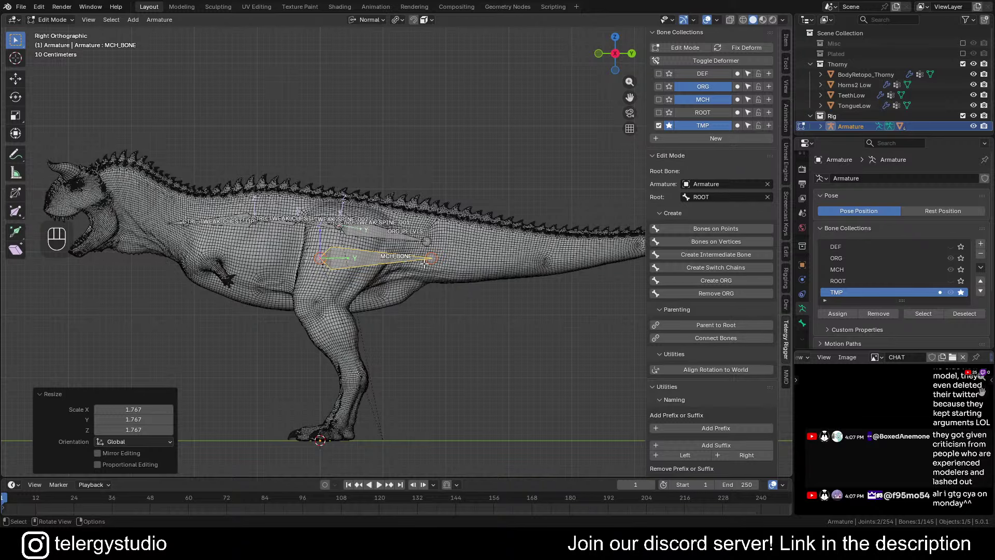
pyautogui.keyDown('shift'); pyautogui.moveTo(427, 252); pyautogui.dragTo(427, 276, button='middle'); pyautogui.keyUp('shift')
pyautogui.scroll(2, 438, 267)
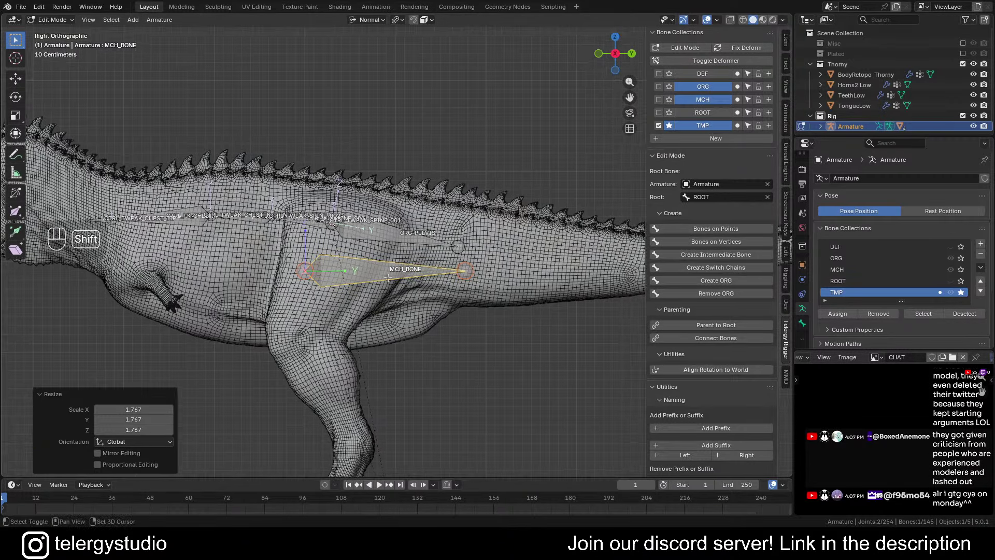
pyautogui.scroll(2, 427, 276)
pyautogui.click(363, 265)
pyautogui.press('F2')
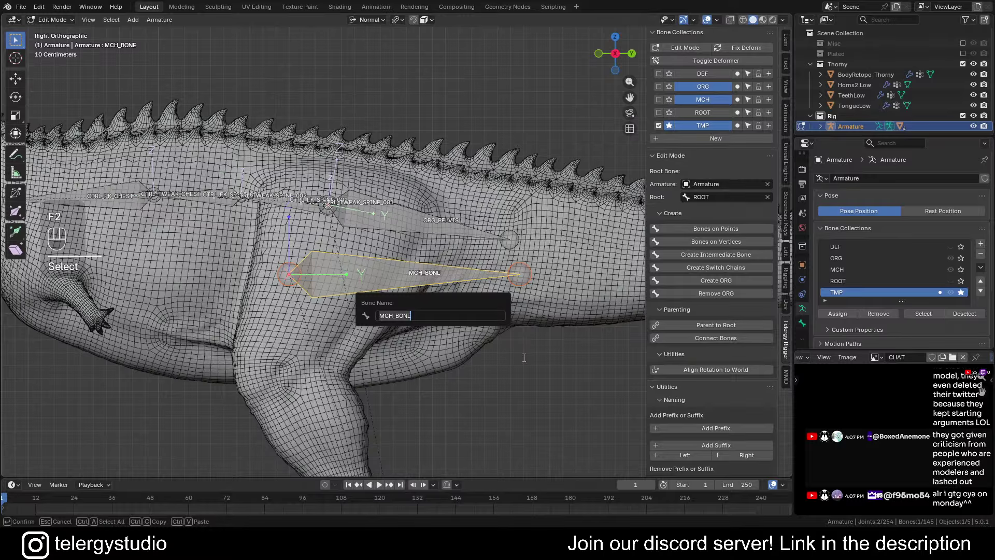
pyautogui.press('shift')
pyautogui.write('CTRL')
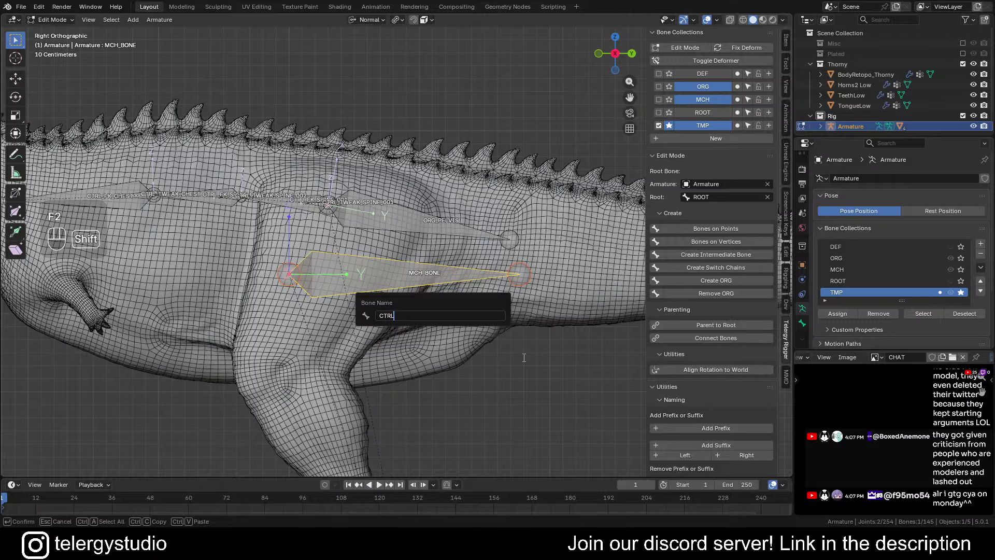
pyautogui.write('_TORSO')
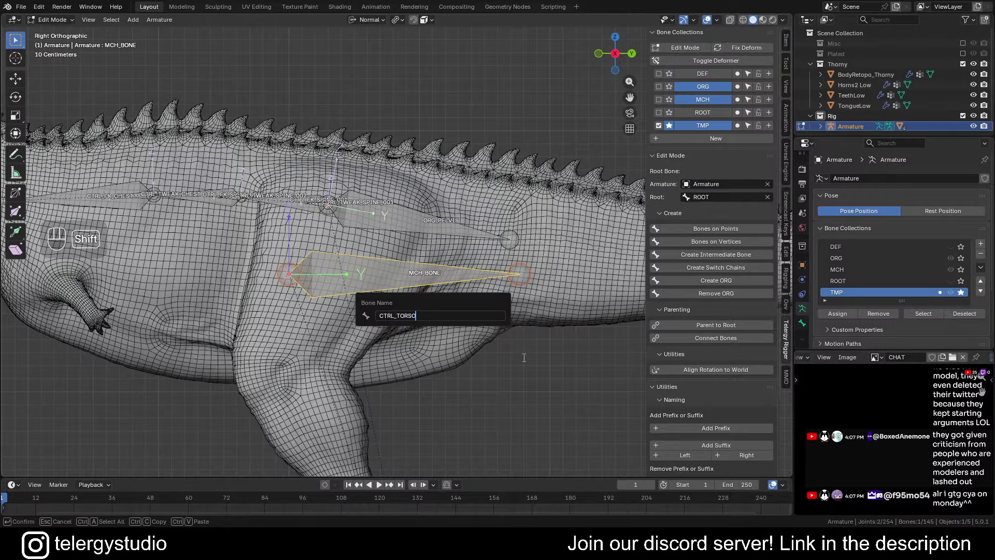
pyautogui.press('Return')
# Parent CTRL_FK_SPINE_001 and ORG_PELVIS to CTRL_TORSO with Keep Offset
pyautogui.scroll(2, 407, 184)
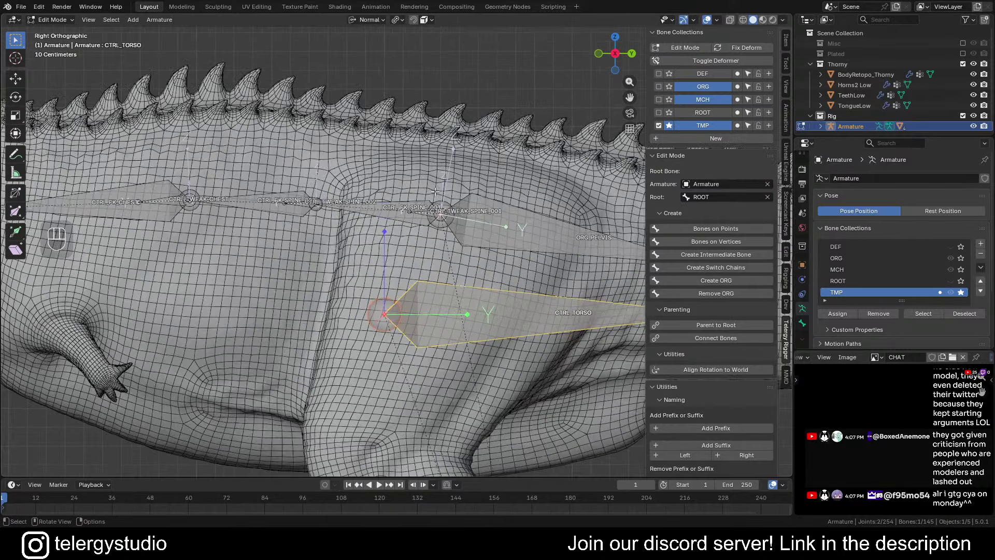
pyautogui.click(377, 215)
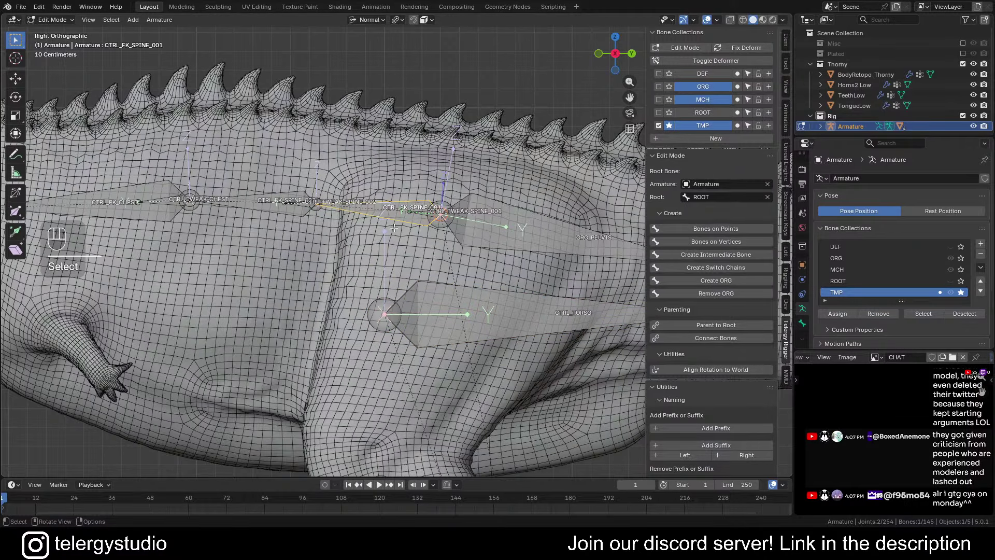
pyautogui.keyDown('shift'); pyautogui.click(535, 232); pyautogui.keyUp('shift')
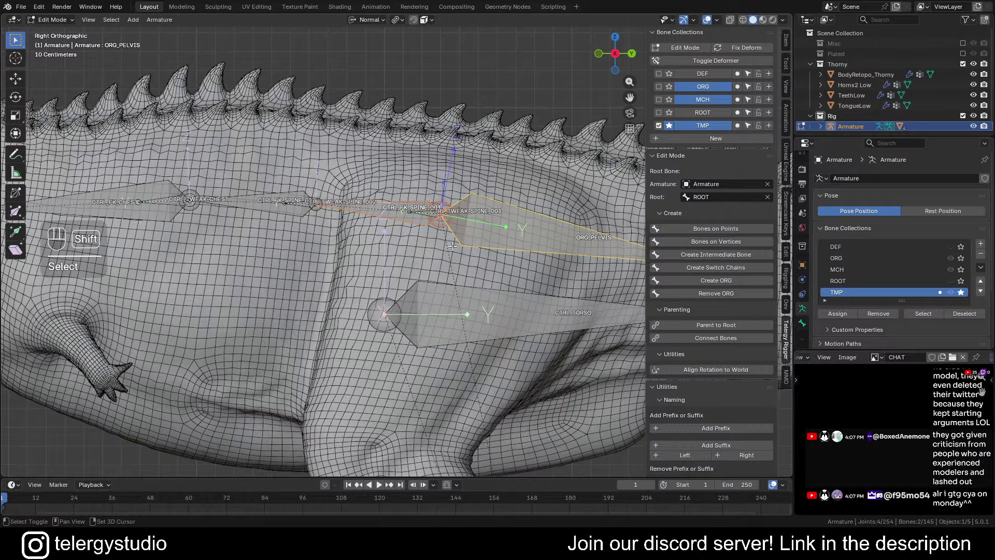
pyautogui.keyDown('shift'); pyautogui.click(493, 307); pyautogui.keyUp('shift')
pyautogui.press('d')
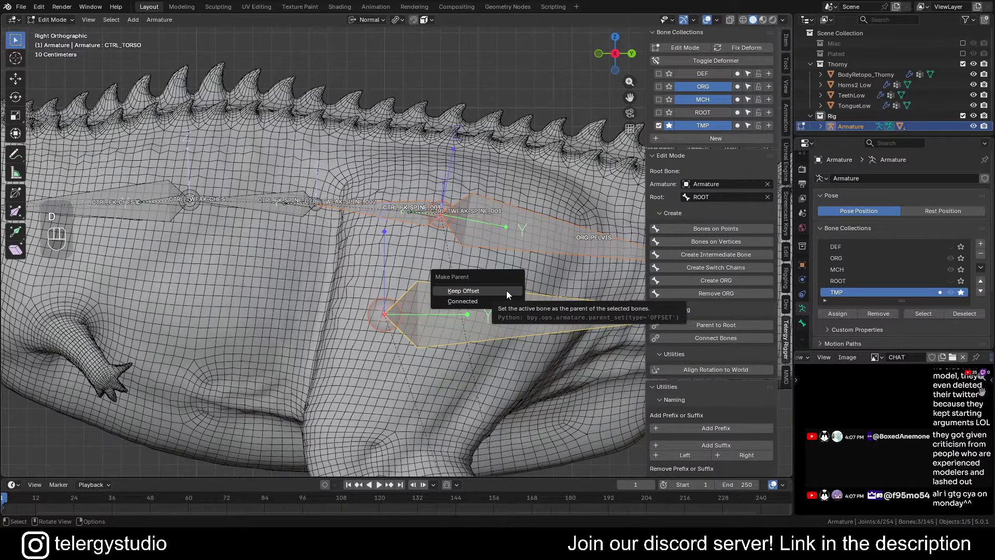
pyautogui.click(506, 290)
# In Pose Mode, test rotating ORG_PELVIS and CTRL_FK_SPINE_001, cancelling each rotation
pyautogui.scroll(-6, 506, 291)
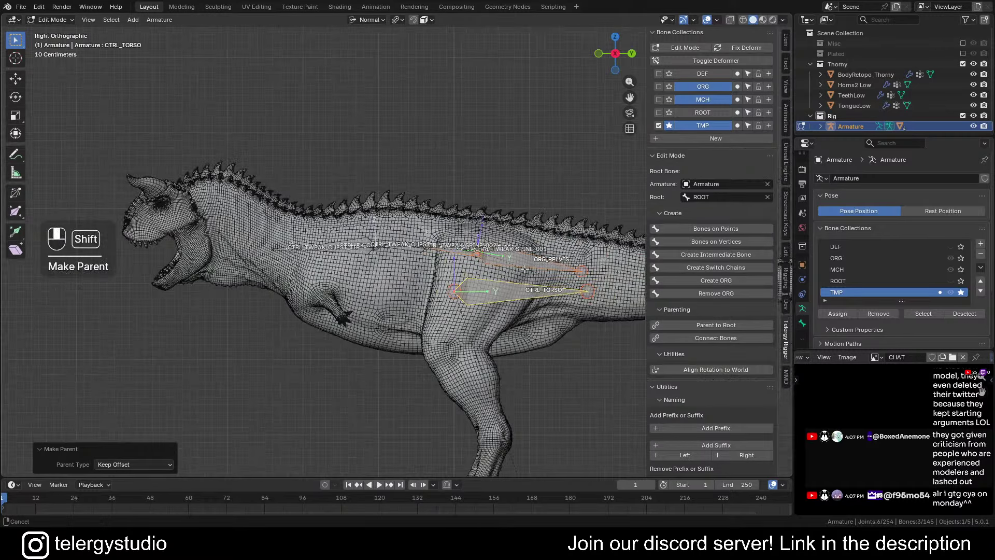
pyautogui.scroll(5, 436, 284)
pyautogui.scroll(2, 445, 289)
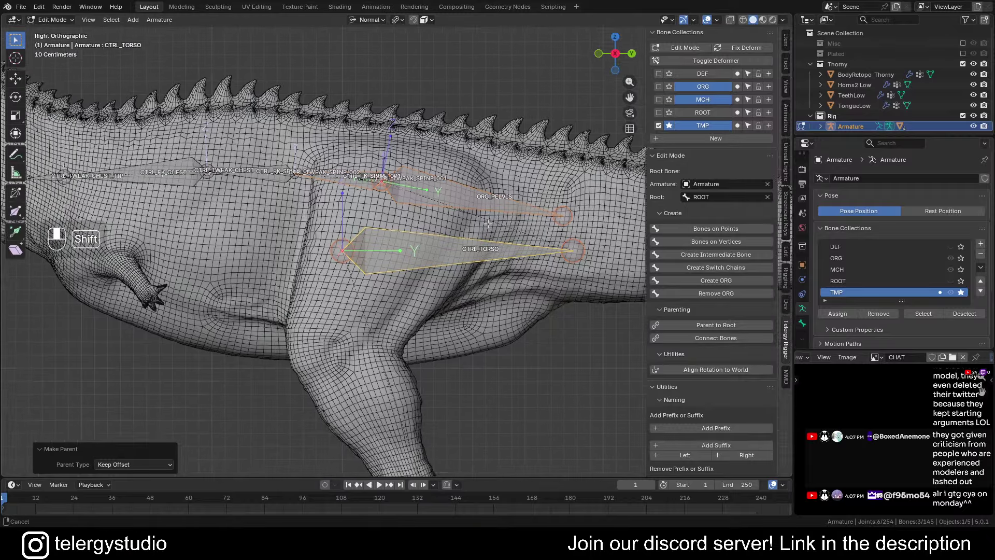
pyautogui.press('Tab')
pyautogui.scroll(2, 451, 222)
pyautogui.click(449, 167)
pyautogui.scroll(-2, 448, 163)
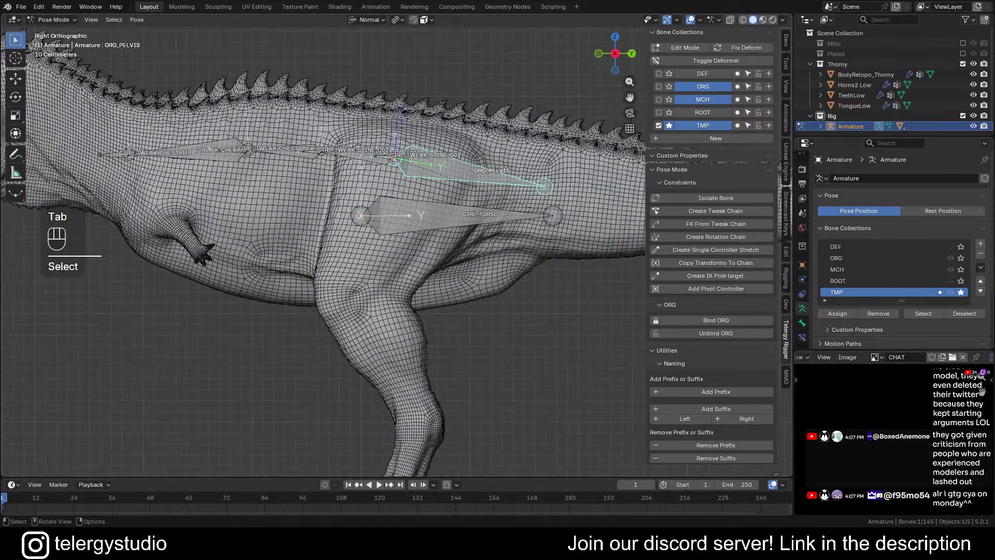
pyautogui.press('r')
pyautogui.rightClick(520, 178)
pyautogui.click(346, 164)
pyautogui.press('r')
pyautogui.rightClick(351, 186)
# In Edit Mode, create intermediate bones for CTRL_FK_SPINE_001, CTRL_FK_SPINE_002 and CTRL_FK_CHEST
pyautogui.scroll(-2, 351, 183)
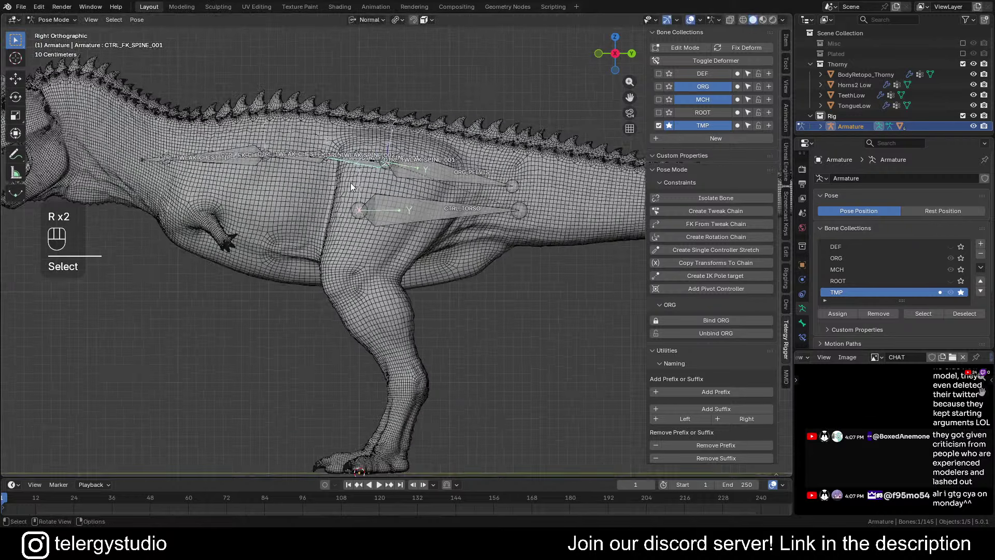
pyautogui.keyDown('shift'); pyautogui.moveTo(374, 192); pyautogui.dragTo(416, 234, button='middle'); pyautogui.keyUp('shift')
pyautogui.scroll(1, 438, 216)
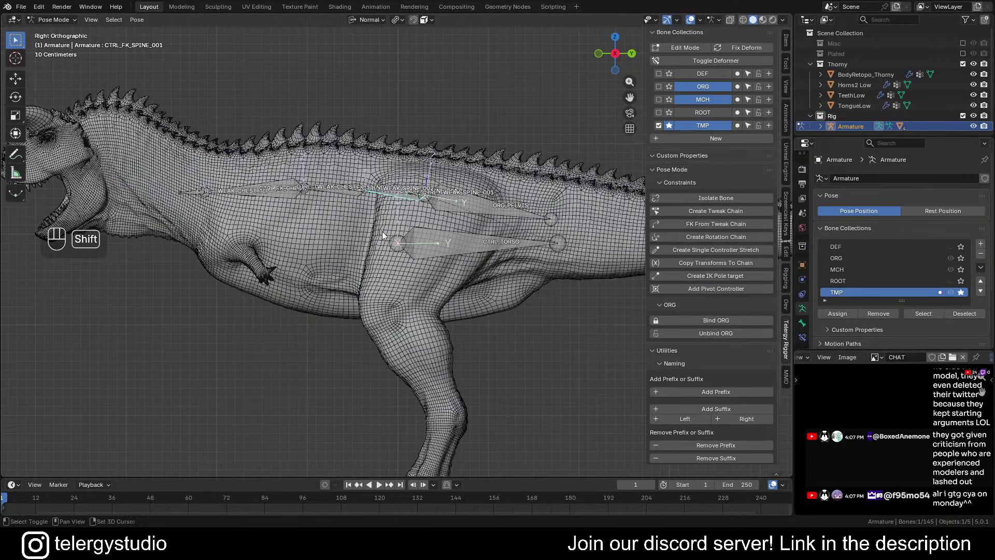
pyautogui.scroll(3, 409, 216)
pyautogui.press('Tab')
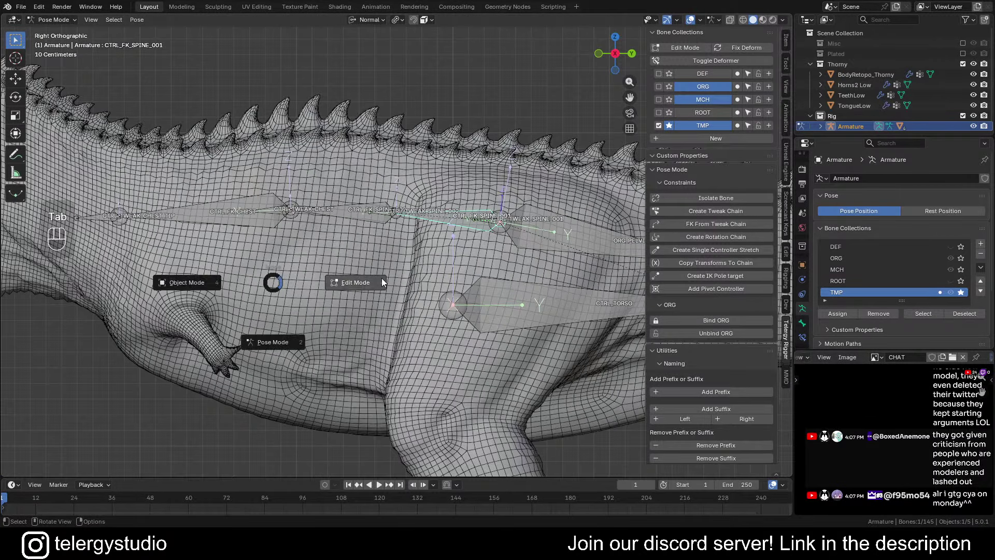
pyautogui.click(381, 277)
pyautogui.scroll(2, 415, 242)
pyautogui.keyDown('shift'); pyautogui.click(353, 193); pyautogui.keyUp('shift')
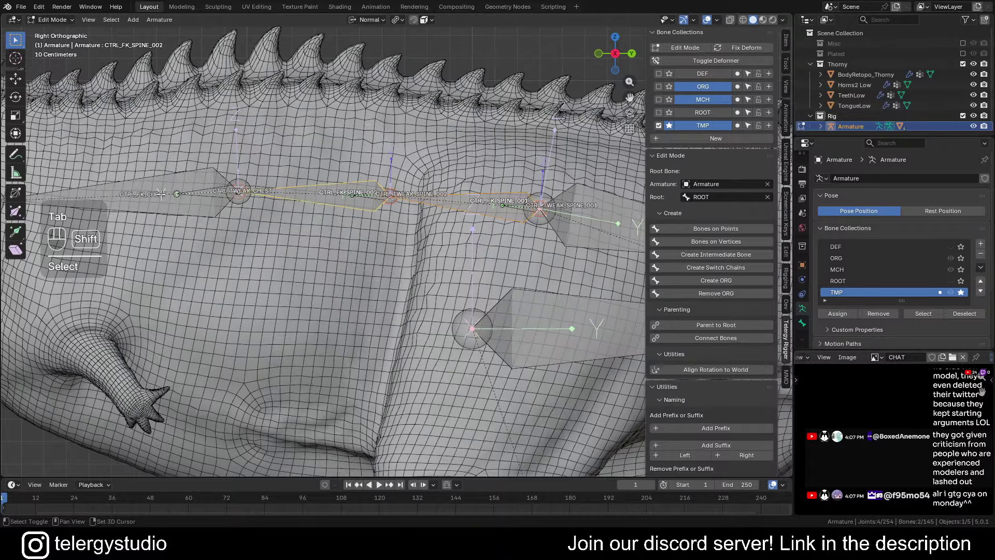
pyautogui.keyDown('shift'); pyautogui.click(202, 192); pyautogui.keyUp('shift')
pyautogui.scroll(-3, 363, 214)
pyautogui.scroll(2, 348, 203)
pyautogui.scroll(-2, 347, 203)
pyautogui.keyDown('shift'); pyautogui.moveTo(347, 204); pyautogui.dragTo(260, 205, button='middle'); pyautogui.keyUp('shift')
pyautogui.scroll(1, 363, 218)
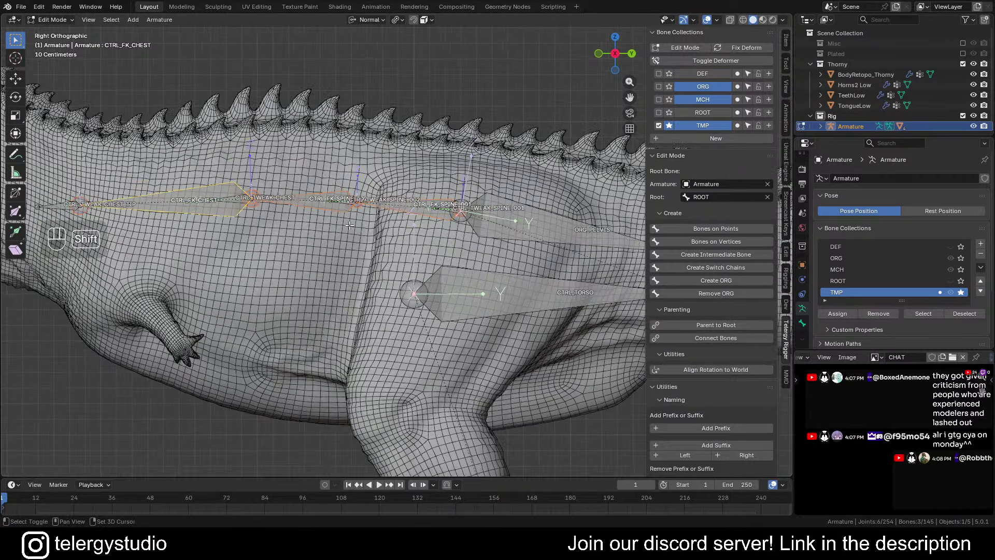
pyautogui.keyDown('shift'); pyautogui.moveTo(352, 224); pyautogui.dragTo(350, 219, button='middle'); pyautogui.keyUp('shift')
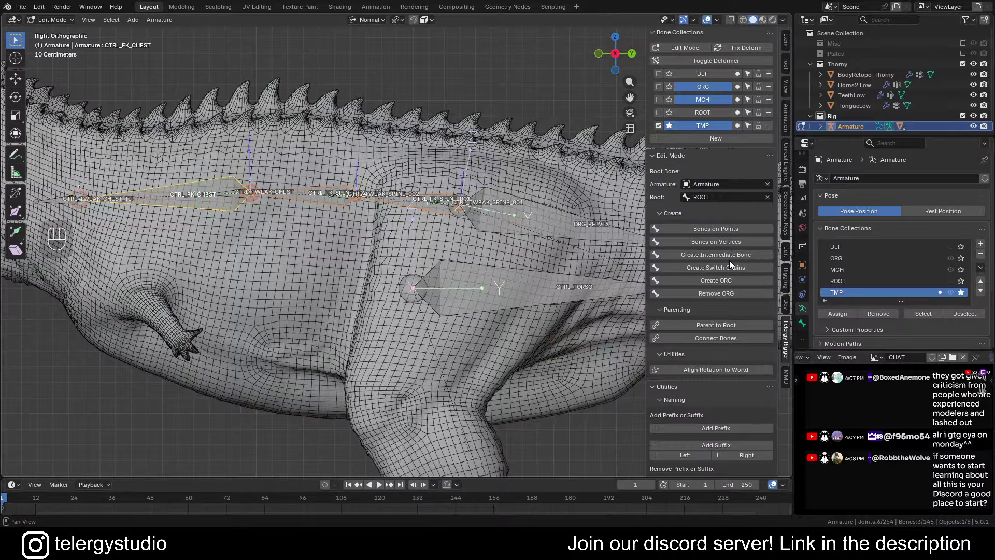
pyautogui.keyDown('shift'); pyautogui.moveTo(681, 270); pyautogui.dragTo(722, 259, button='middle'); pyautogui.keyUp('shift')
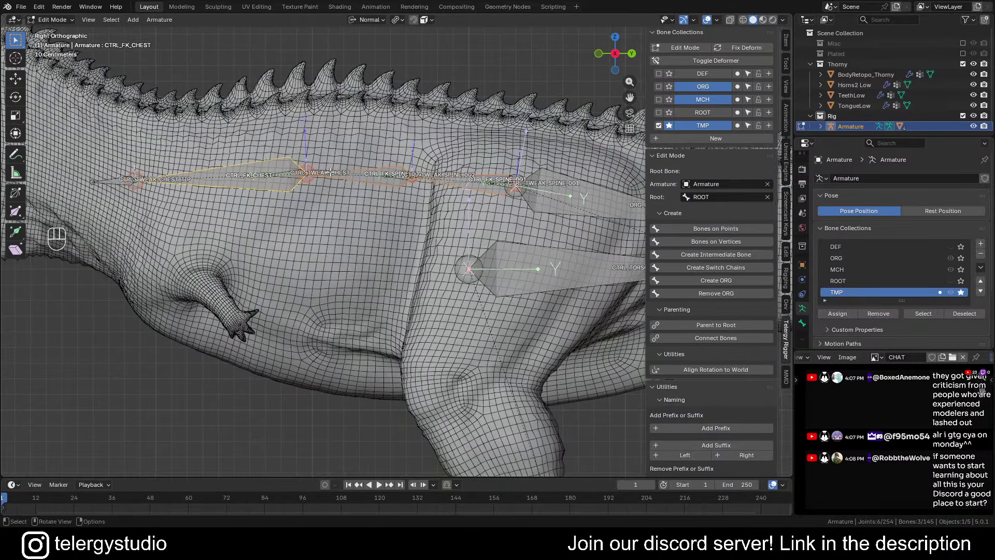
pyautogui.click(711, 254)
# Duplicate CTRL_FK_SPINE_001 in place and scale the copy up by a factor of about 2.52
pyautogui.keyDown('alt'); pyautogui.middleClick(499, 216); pyautogui.keyUp('alt')
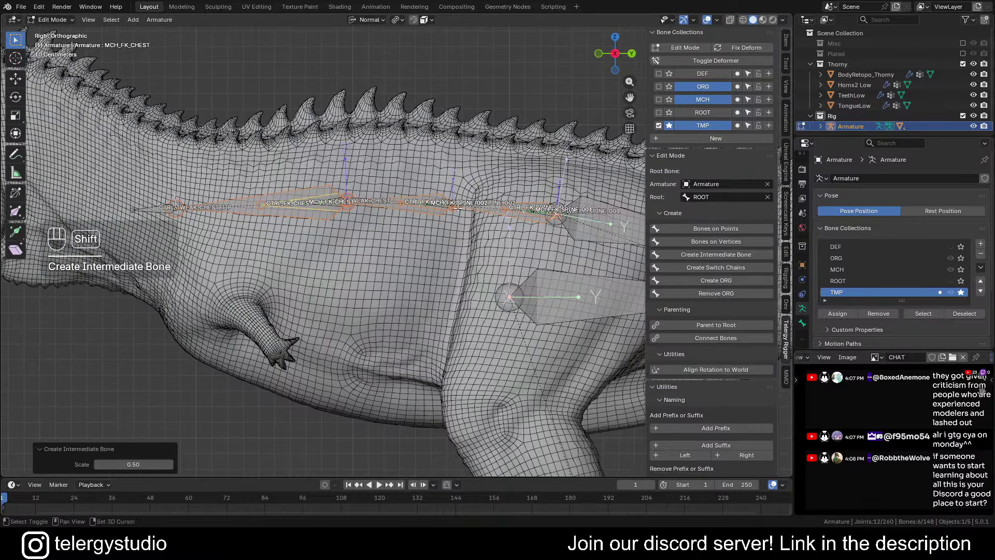
pyautogui.click(499, 216)
pyautogui.scroll(-5, 499, 217)
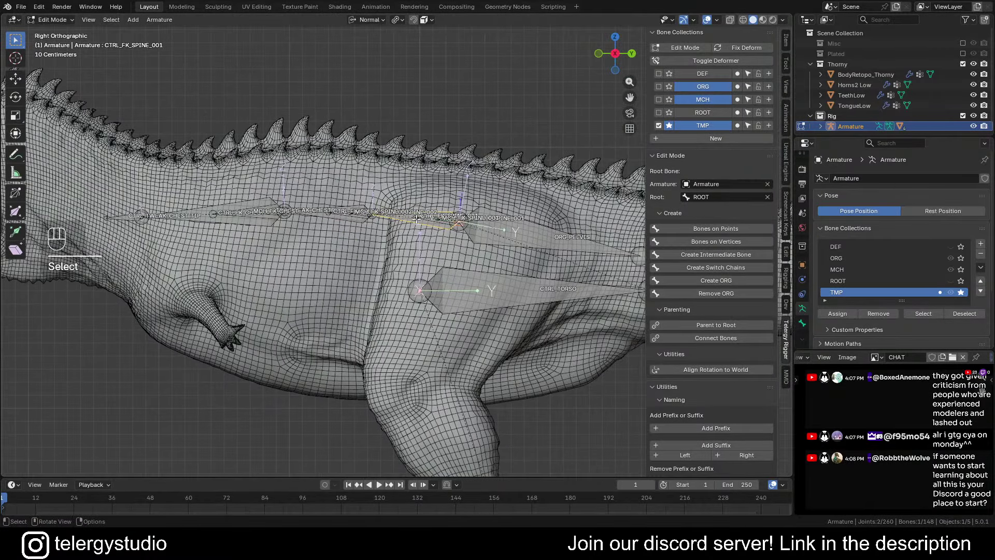
pyautogui.hotkey('shift', 'd')
pyautogui.click(420, 219)
pyautogui.press('s')
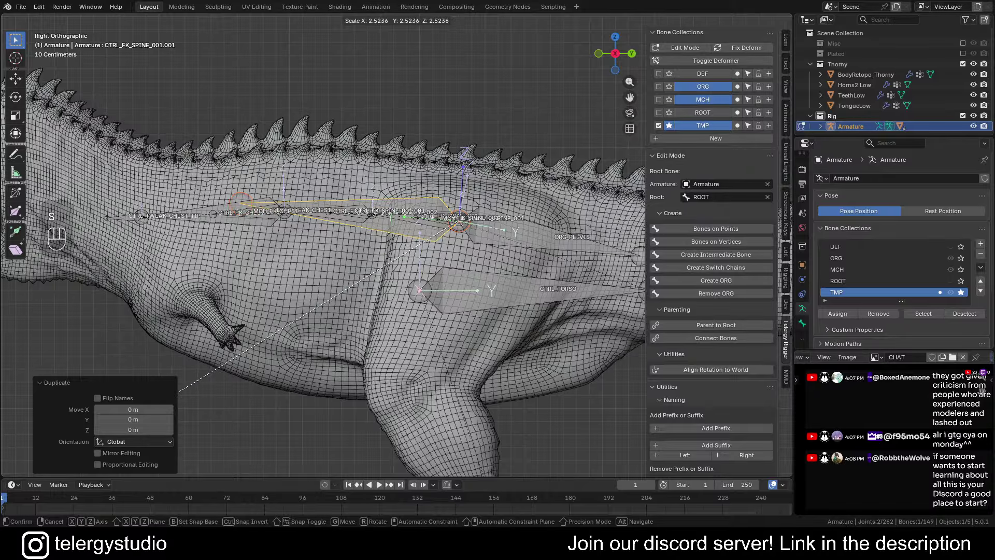
pyautogui.click(274, 295)
pyautogui.keyDown('shift'); pyautogui.moveTo(274, 295); pyautogui.dragTo(318, 299, button='middle'); pyautogui.keyUp('shift')
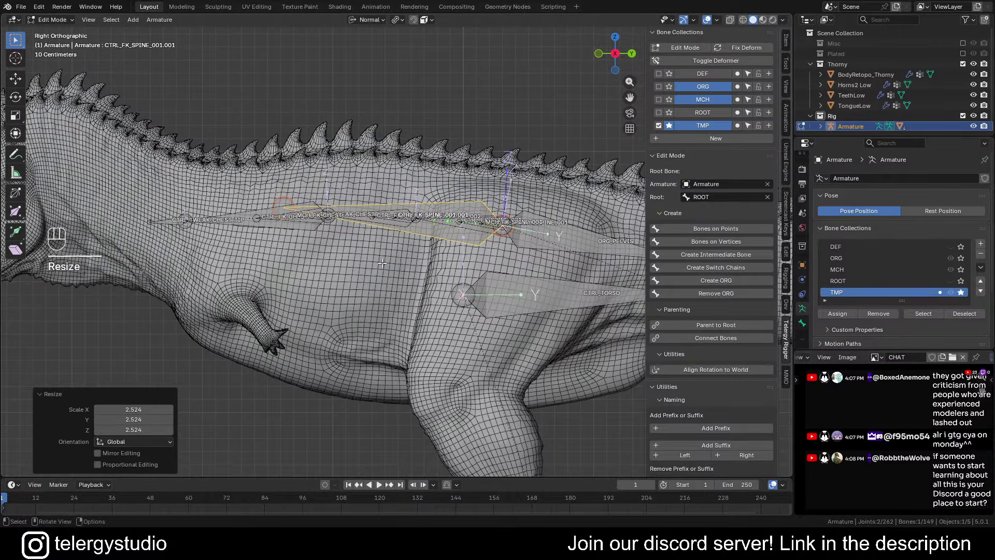
pyautogui.scroll(3, 412, 240)
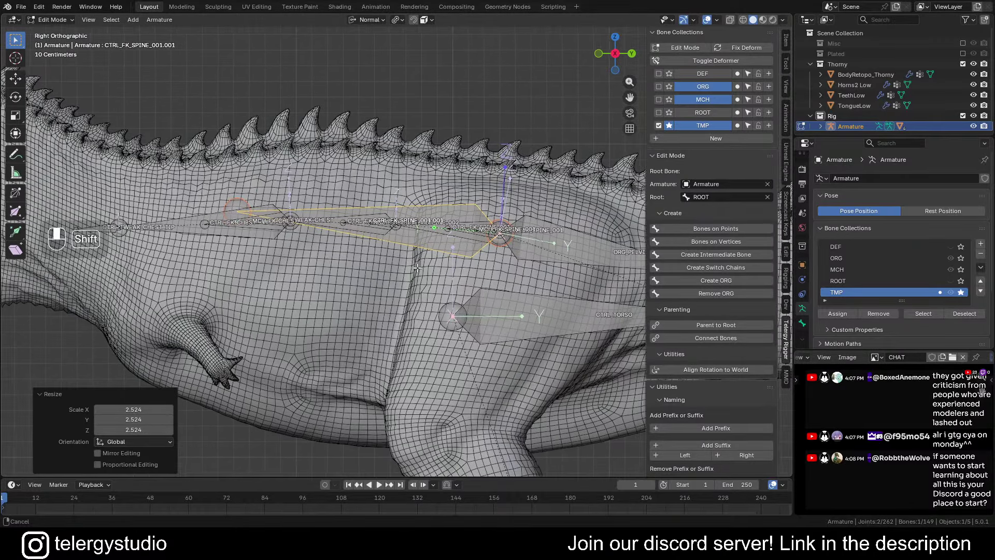
pyautogui.keyDown('shift'); pyautogui.moveTo(426, 239); pyautogui.dragTo(516, 250, button='middle'); pyautogui.keyUp('shift')
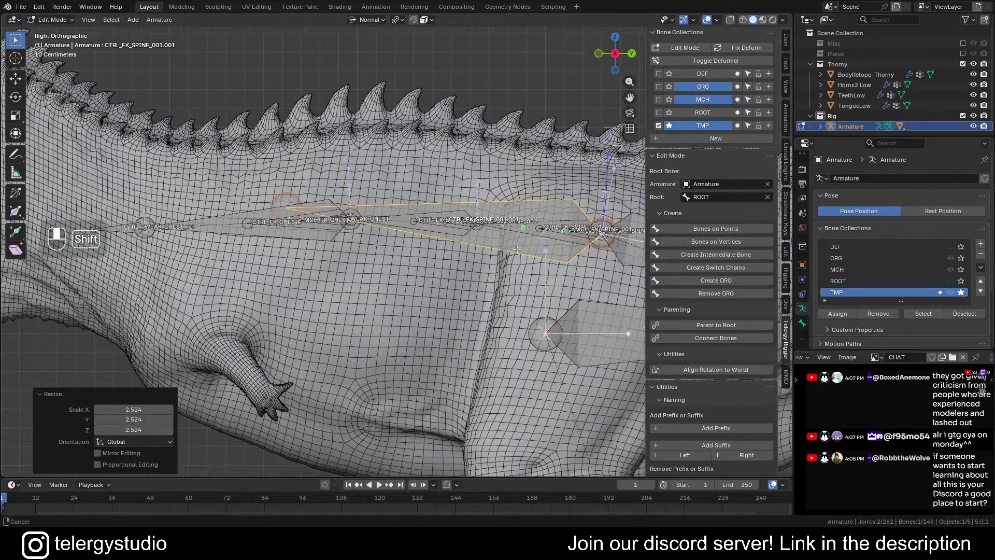
# Rename the scaled bone copy as CTRL_CHEST_MASTER and parent it to CTRL_TORSO with Keep Offset
pyautogui.press('F2')
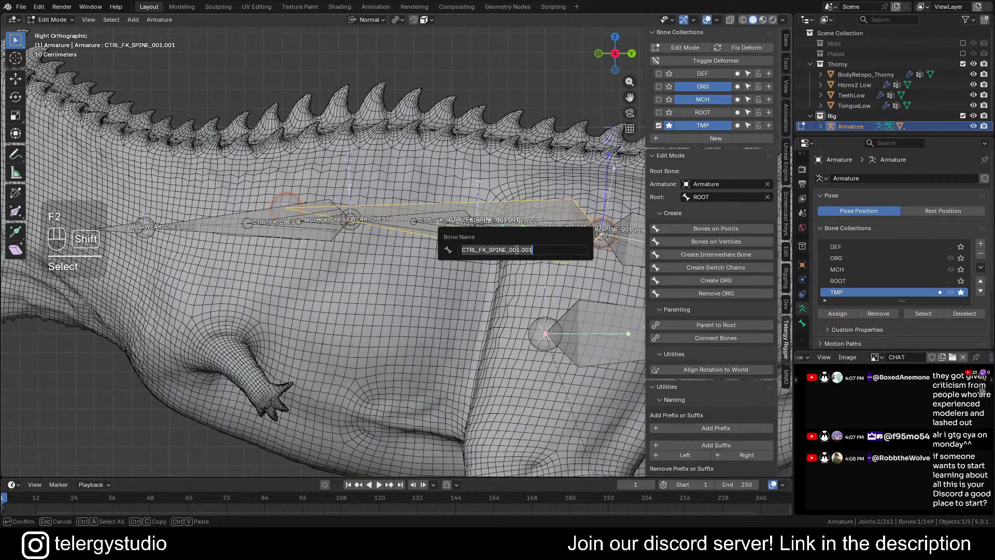
pyautogui.write('CTRL_C')
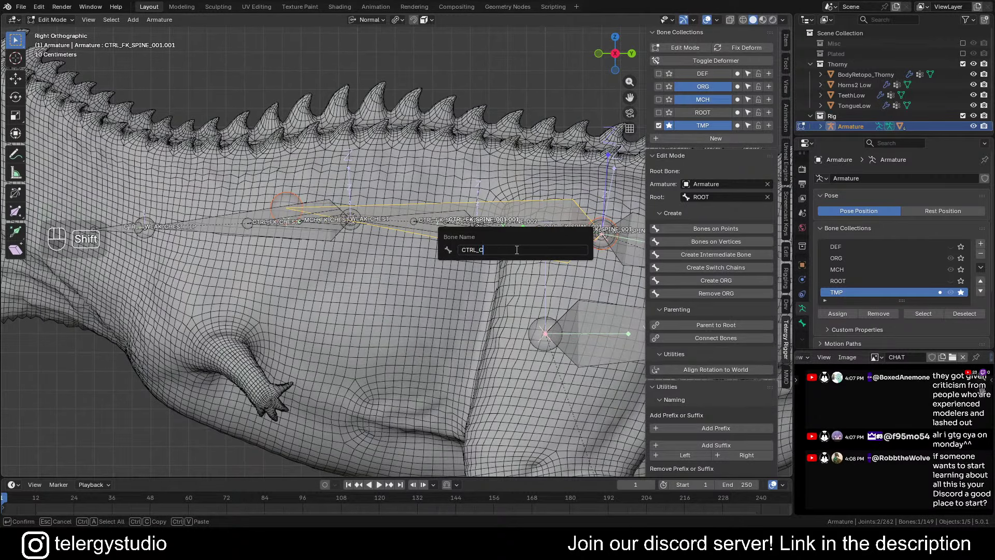
pyautogui.write('HEST_MASTER')
pyautogui.press('Return')
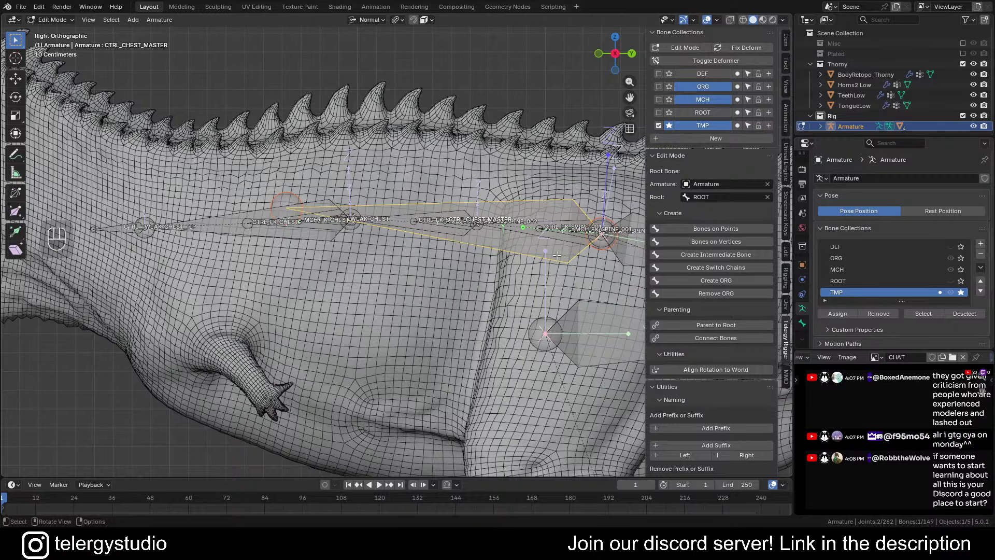
pyautogui.keyDown('shift'); pyautogui.click(585, 334); pyautogui.keyUp('shift')
pyautogui.hotkey('ctrl', 'p')
pyautogui.click(589, 340)
pyautogui.scroll(-2, 502, 284)
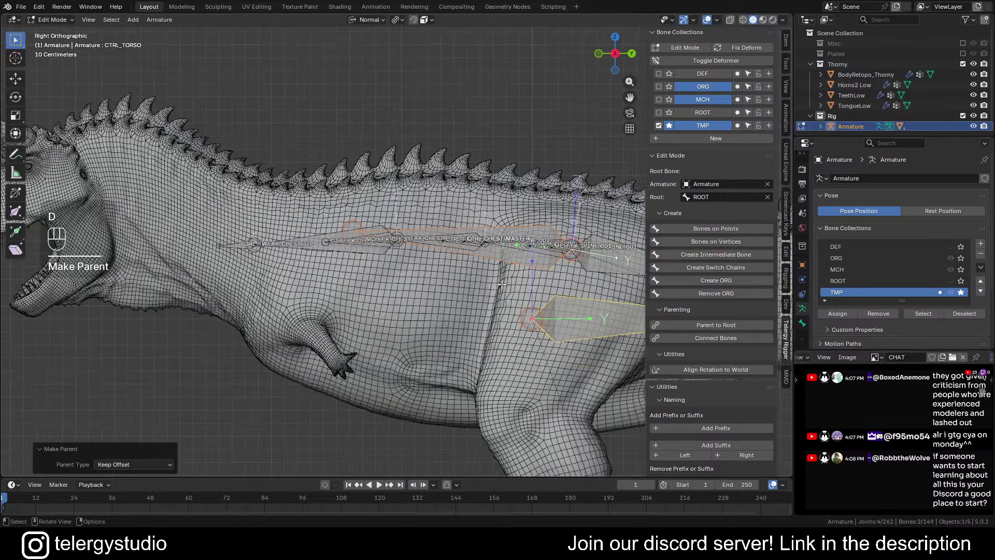
# In Pose Mode, add a Copy Rotation constraint to MCH_FK_SPINE_001 that targets CTRL_CHEST_MASTER
pyautogui.keyDown('shift'); pyautogui.moveTo(590, 284); pyautogui.dragTo(414, 247, button='middle'); pyautogui.keyUp('shift')
pyautogui.scroll(3, 414, 247)
pyautogui.keyDown('shift'); pyautogui.moveTo(340, 240); pyautogui.dragTo(570, 251, button='middle'); pyautogui.keyUp('shift')
pyautogui.press('Tab')
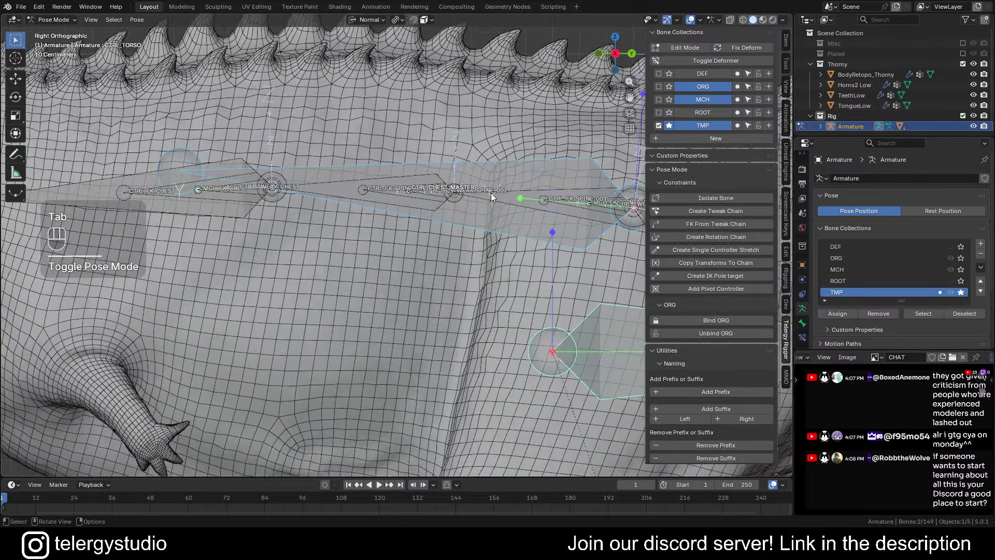
pyautogui.scroll(2, 488, 253)
pyautogui.click(414, 247)
pyautogui.scroll(1, 523, 228)
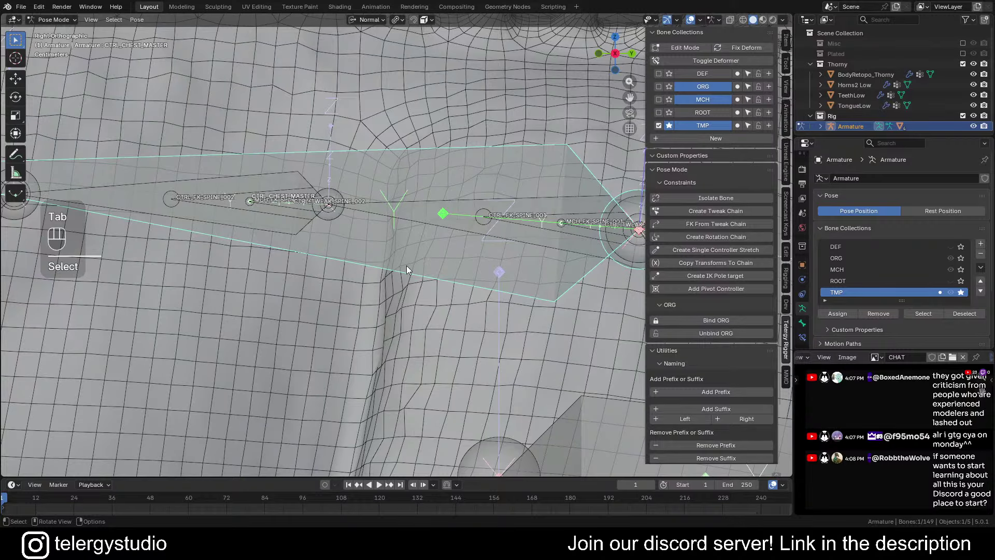
pyautogui.keyDown('alt'); pyautogui.keyDown('shift'); pyautogui.click(530, 219); pyautogui.keyUp('shift'); pyautogui.keyUp('alt')
pyautogui.click(506, 243)
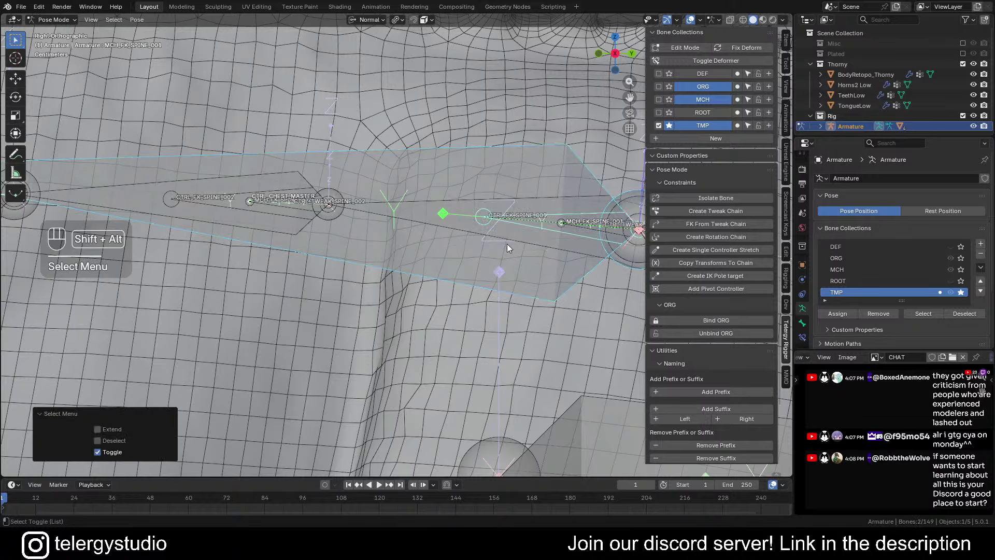
pyautogui.scroll(-5, 507, 243)
pyautogui.press('d')
pyautogui.click(410, 254)
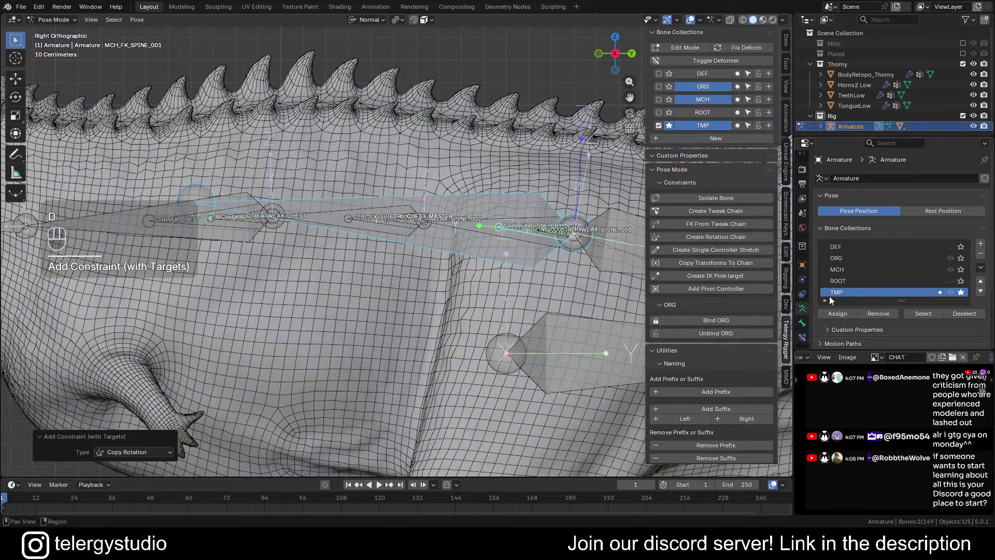
# Set both the target and owner spaces of MCH_FK_SPINE_001's Copy Rotation constraint to Local Space
pyautogui.click(802, 337)
pyautogui.click(915, 294)
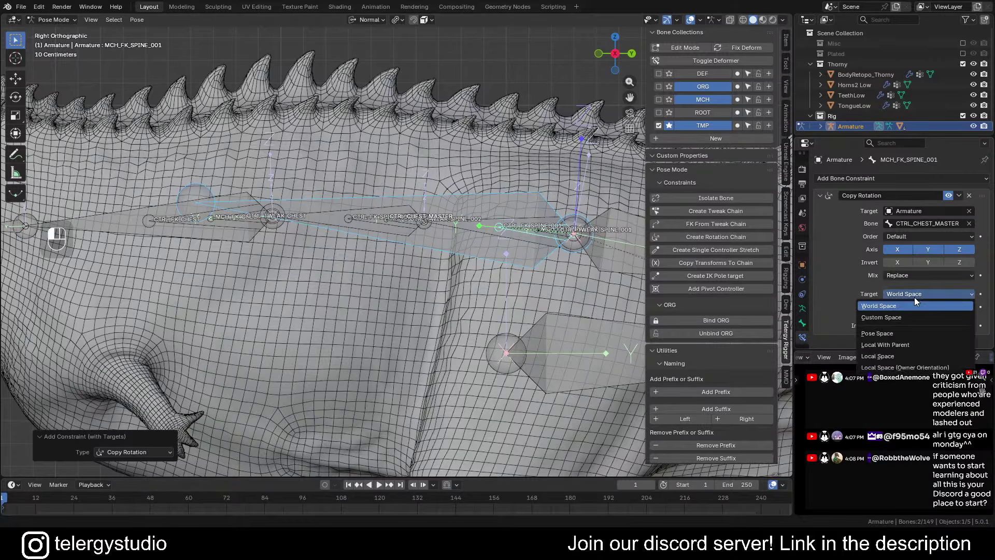
pyautogui.click(889, 355)
pyautogui.click(906, 311)
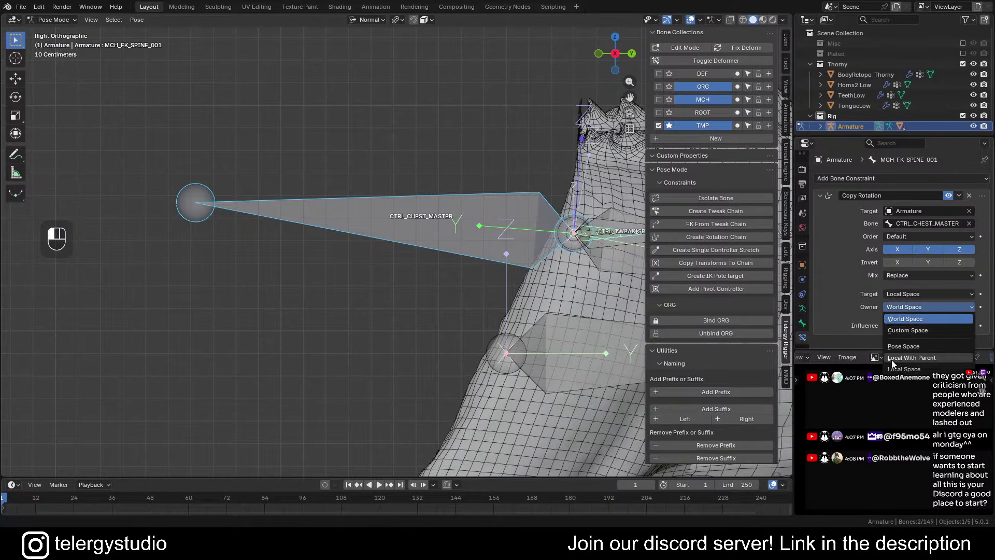
pyautogui.click(903, 357)
pyautogui.click(906, 309)
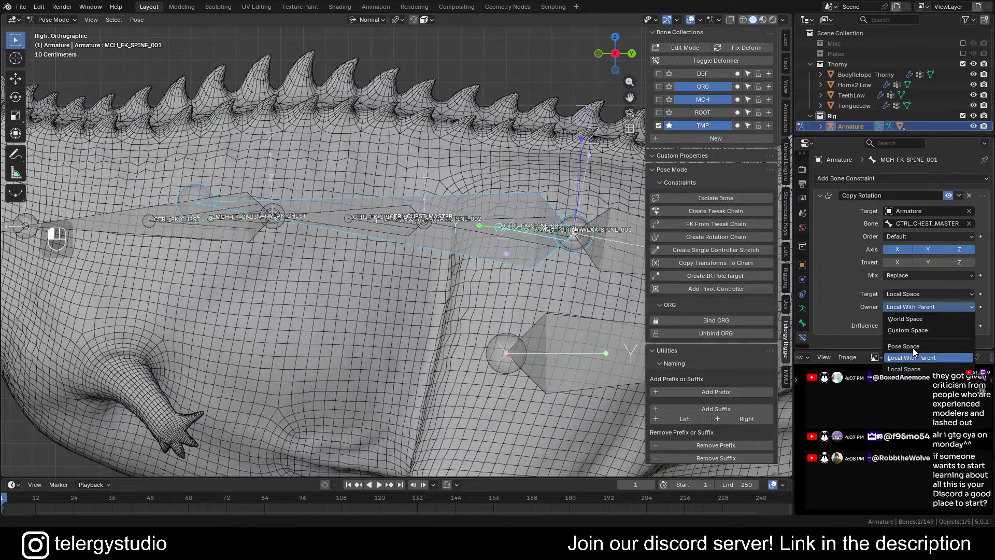
pyautogui.press('Escape')
pyautogui.click(922, 302)
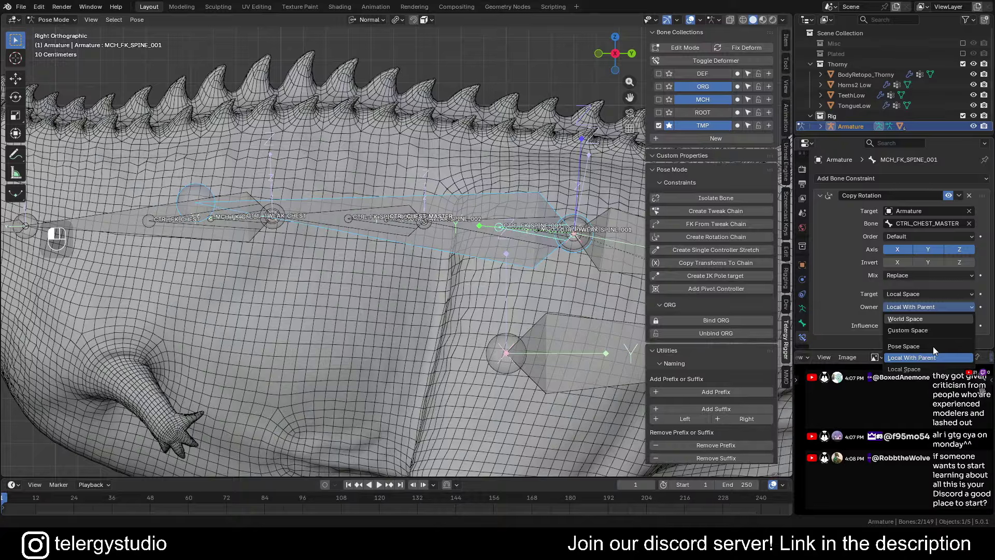
pyautogui.click(922, 369)
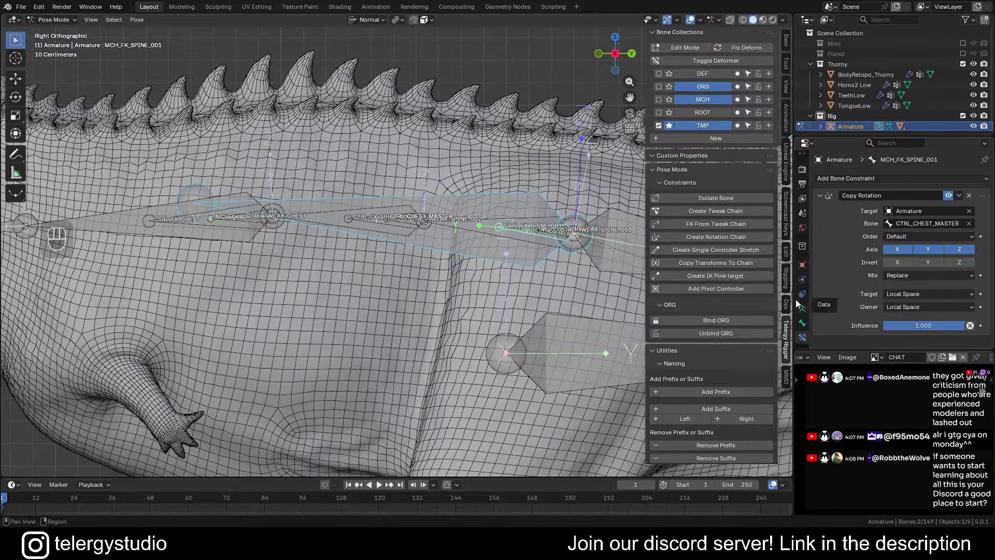
# Copy the Copy Rotation constraint from MCH_FK_SPINE_001 to MCH_FK_CHEST and MCH_FK_SPINE_002
pyautogui.keyDown('shift'); pyautogui.moveTo(446, 225); pyautogui.dragTo(605, 237, button='middle'); pyautogui.keyUp('shift')
pyautogui.scroll(2, 466, 207)
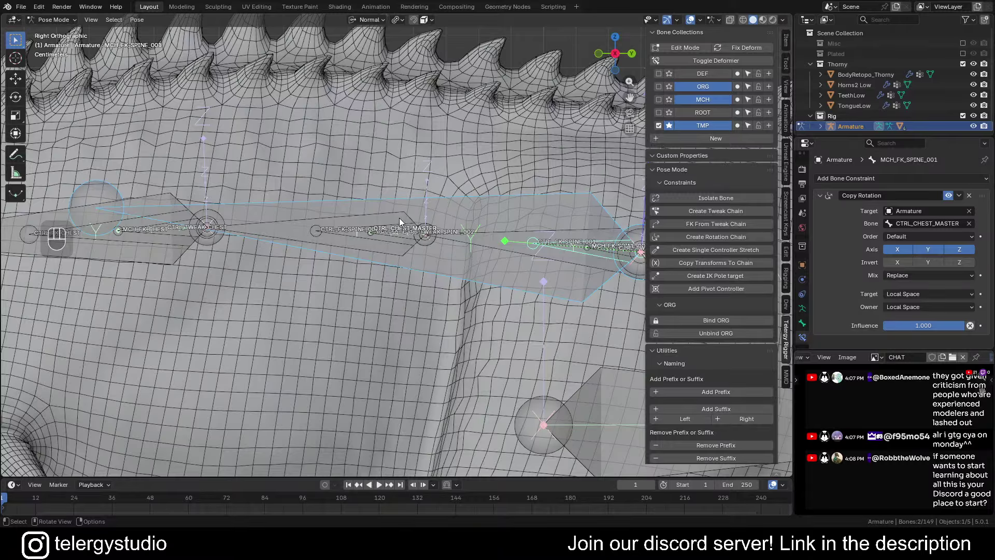
pyautogui.keyDown('shift'); pyautogui.moveTo(133, 229); pyautogui.dragTo(309, 238, button='middle'); pyautogui.keyUp('shift')
pyautogui.keyDown('alt'); pyautogui.click(256, 241); pyautogui.keyUp('alt')
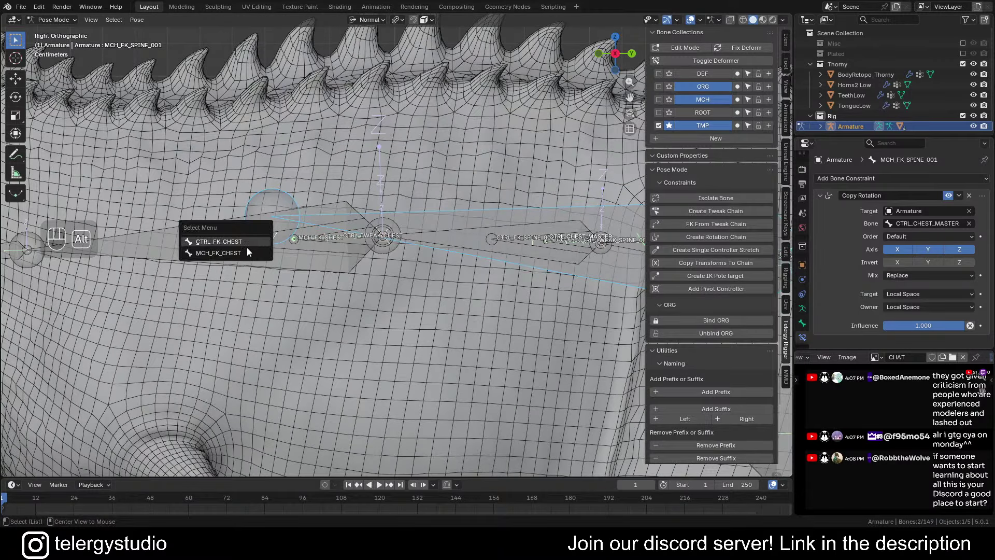
pyautogui.click(247, 247)
pyautogui.keyDown('alt'); pyautogui.click(517, 239); pyautogui.keyUp('alt')
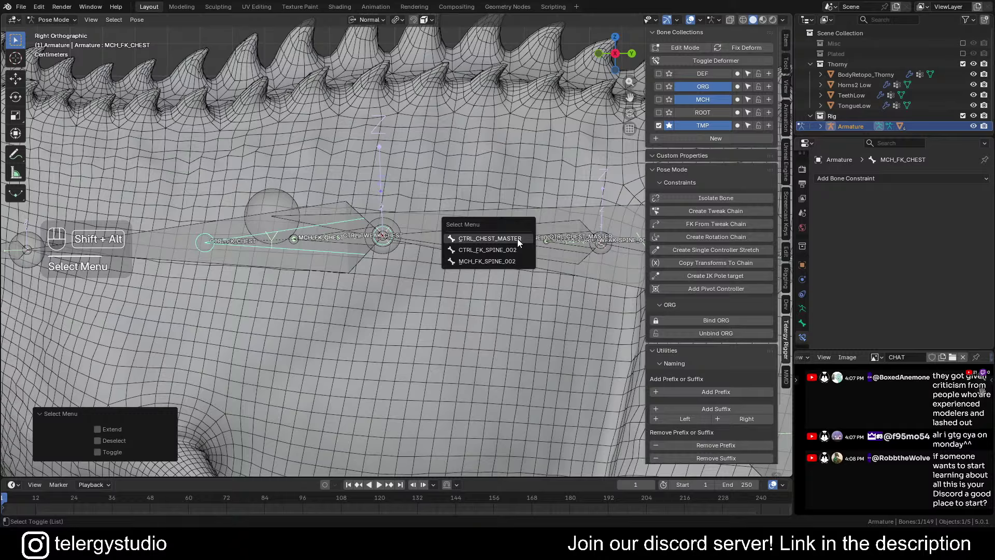
pyautogui.keyDown('shift'); pyautogui.click(485, 266); pyautogui.keyUp('shift')
pyautogui.press('KP_Decimal')
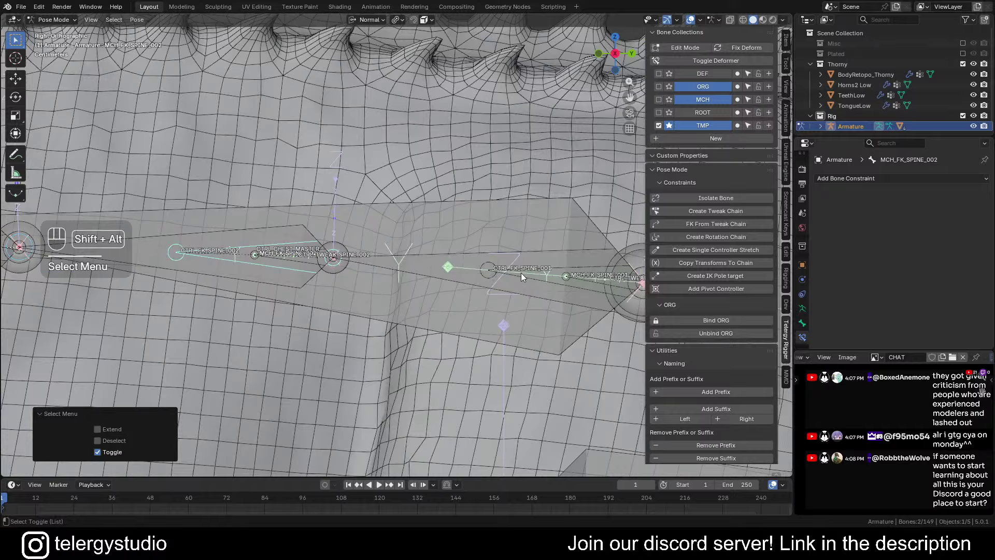
pyautogui.keyDown('alt'); pyautogui.keyDown('shift'); pyautogui.click(521, 273); pyautogui.keyUp('shift'); pyautogui.keyUp('alt')
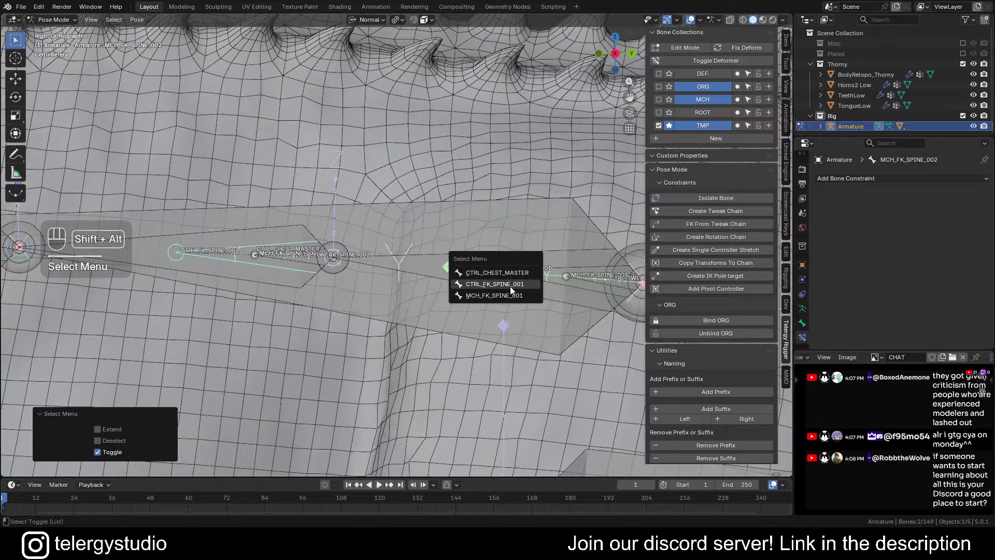
pyautogui.keyDown('shift'); pyautogui.click(498, 294); pyautogui.keyUp('shift')
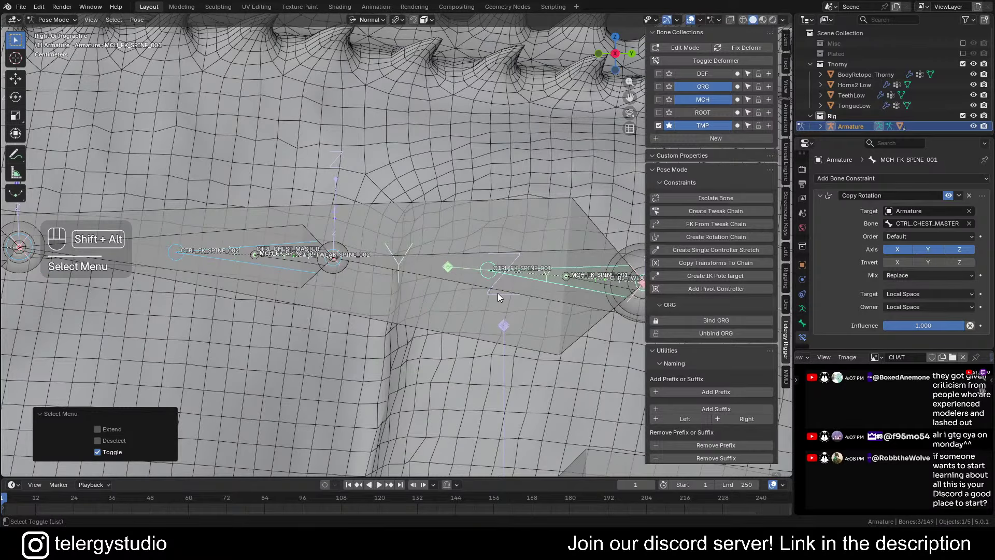
pyautogui.click(962, 195)
pyautogui.click(931, 227)
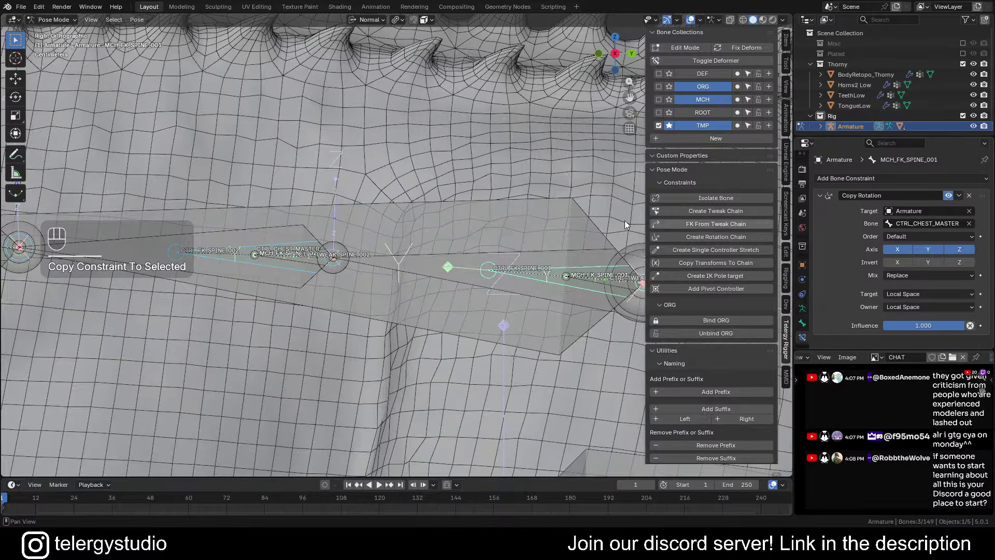
# Test rotating CTRL_CHEST_MASTER, including with trackball rotation, and cancel the rotation
pyautogui.scroll(-5, 374, 245)
pyautogui.click(518, 252)
pyautogui.scroll(-2, 491, 273)
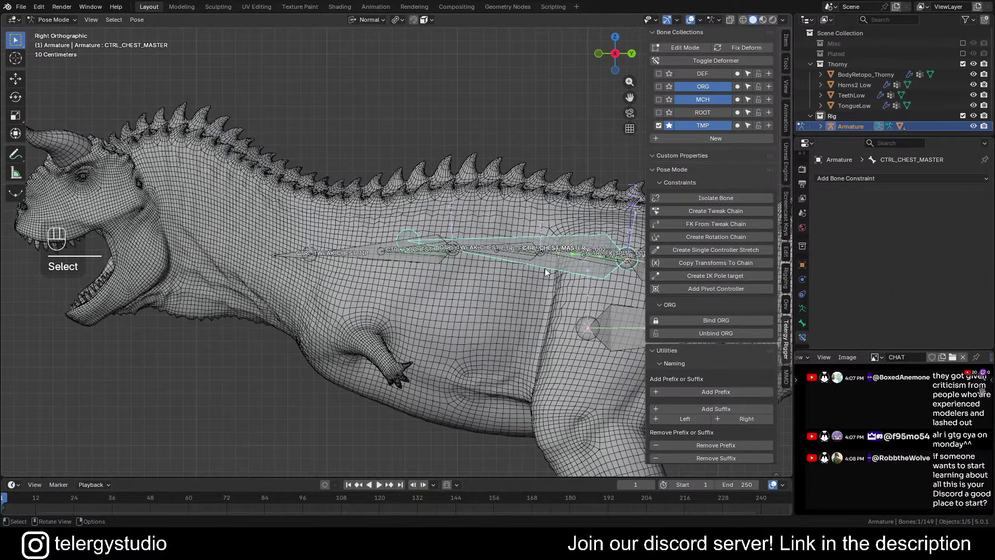
pyautogui.scroll(-3, 543, 269)
pyautogui.keyDown('shift'); pyautogui.moveTo(520, 289); pyautogui.dragTo(386, 279, button='middle'); pyautogui.keyUp('shift')
pyautogui.scroll(2, 386, 269)
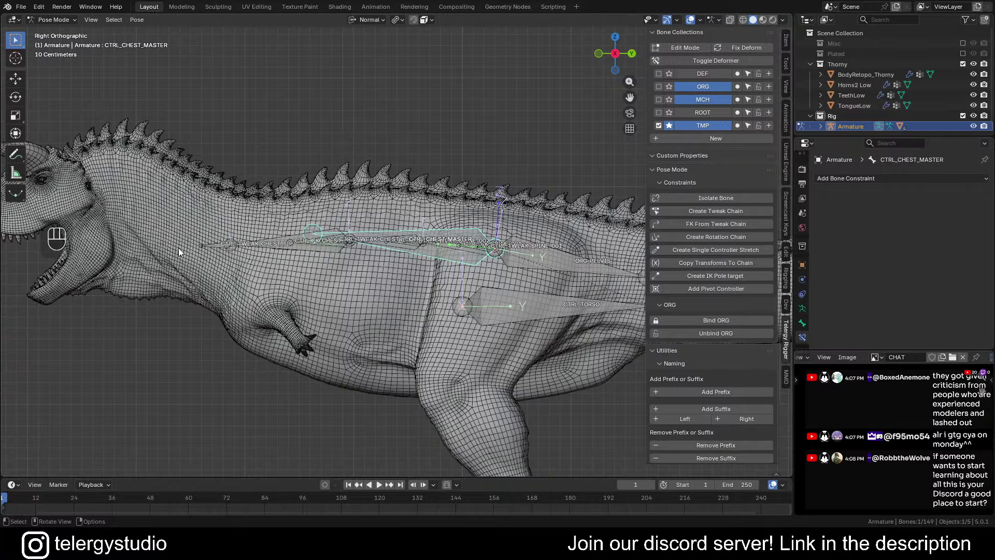
pyautogui.press('r')
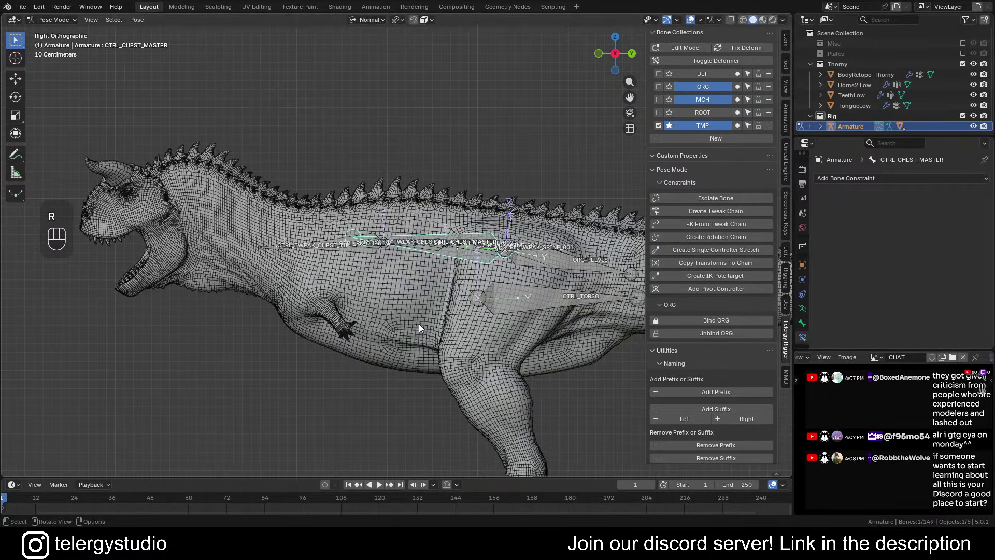
pyautogui.press('r')
pyautogui.press('r')
pyautogui.press('r')
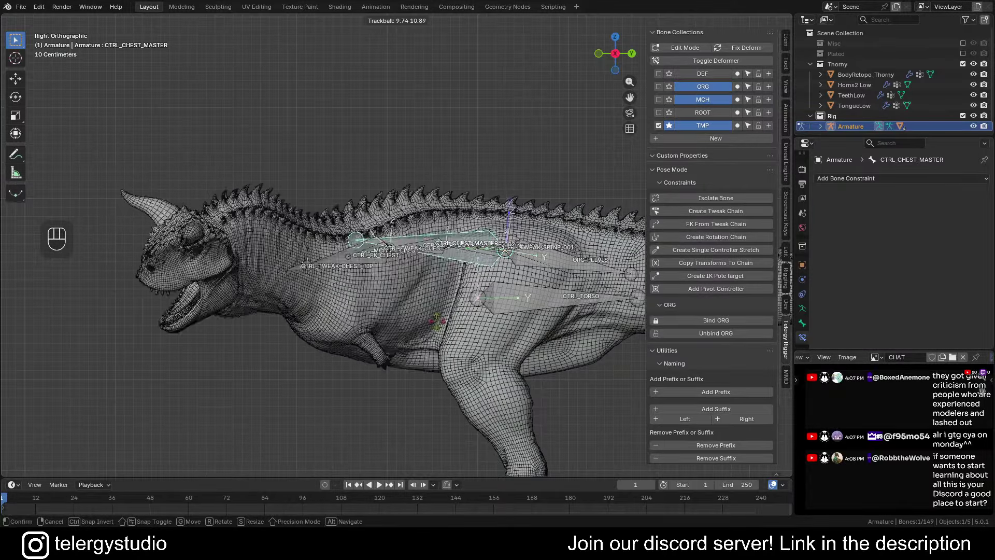
pyautogui.rightClick(392, 256)
# Select the intermediate bones by the name MCH and move them into the MCH bone collection
pyautogui.scroll(3, 372, 219)
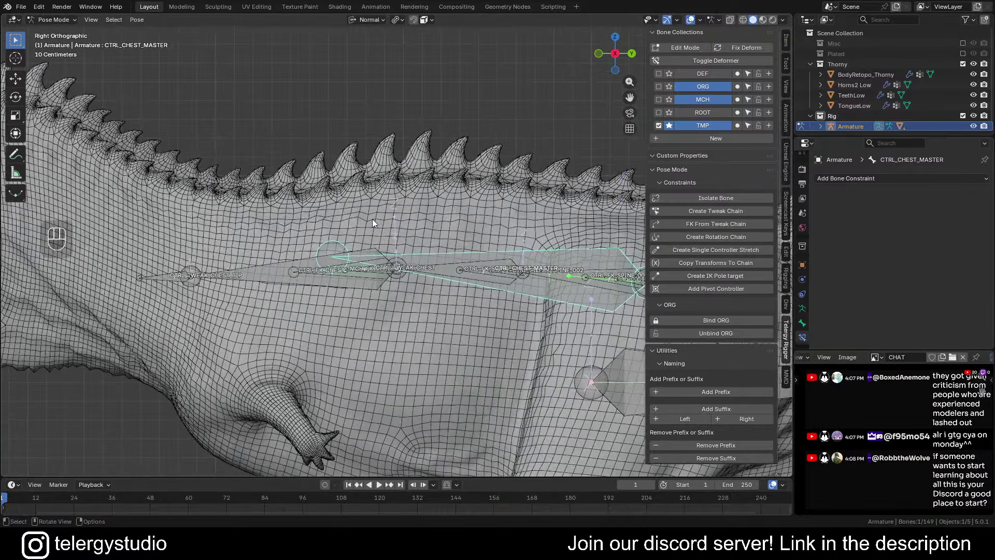
pyautogui.scroll(-3, 397, 256)
pyautogui.scroll(1, 341, 268)
pyautogui.hotkey('ctrl', 'f')
pyautogui.click(377, 274)
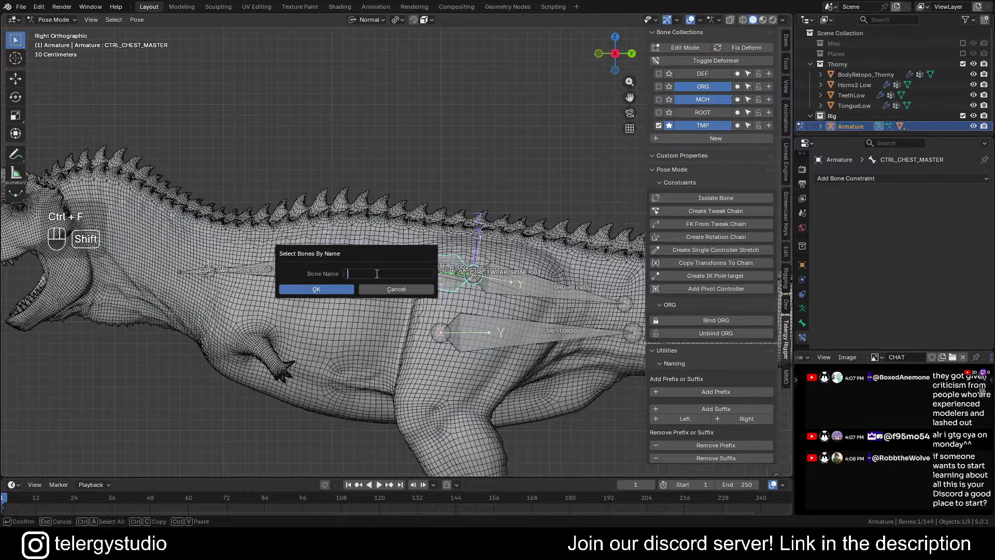
pyautogui.press('Return')
pyautogui.press('Return')
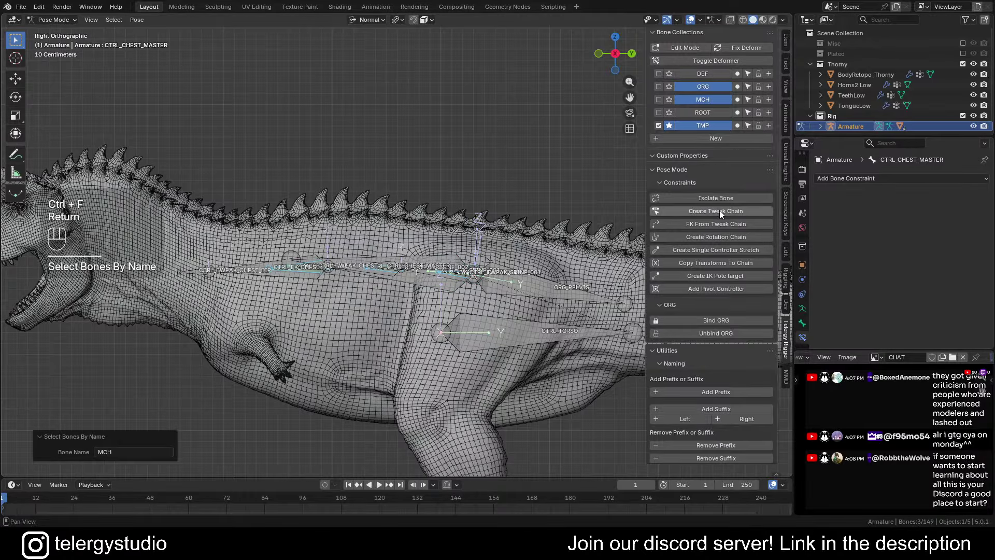
pyautogui.click(769, 100)
pyautogui.click(490, 119)
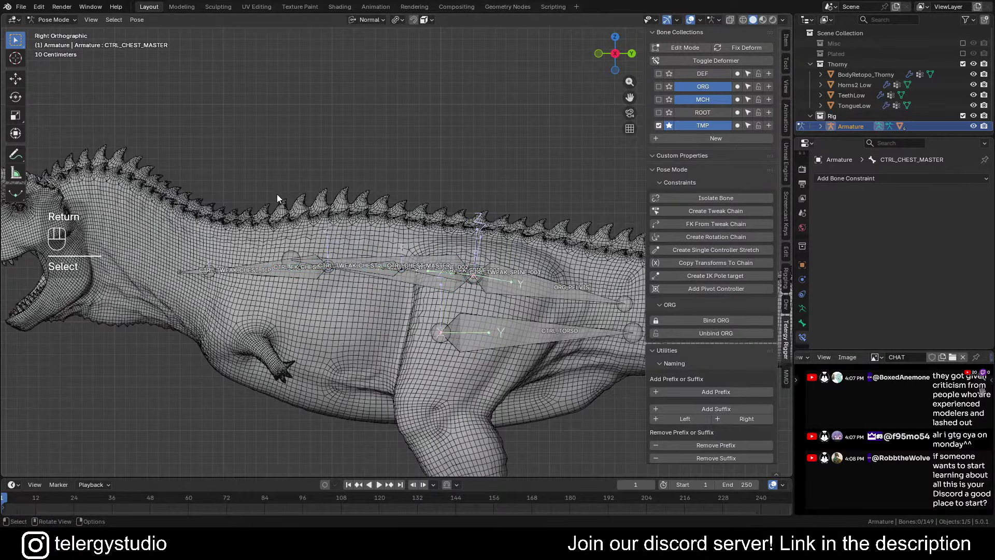
pyautogui.keyDown('shift'); pyautogui.moveTo(277, 194); pyautogui.dragTo(424, 167, button='middle'); pyautogui.keyUp('shift')
pyautogui.scroll(2, 450, 212)
pyautogui.keyDown('shift'); pyautogui.moveTo(462, 210); pyautogui.dragTo(283, 182, button='middle'); pyautogui.keyUp('shift')
pyautogui.scroll(-2, 405, 215)
pyautogui.keyDown('shift'); pyautogui.moveTo(405, 214); pyautogui.dragTo(411, 299, button='middle'); pyautogui.keyUp('shift')
pyautogui.scroll(2, 418, 225)
pyautogui.keyDown('shift'); pyautogui.click(418, 229); pyautogui.keyUp('shift')
pyautogui.scroll(2, 355, 253)
pyautogui.scroll(-2, 420, 271)
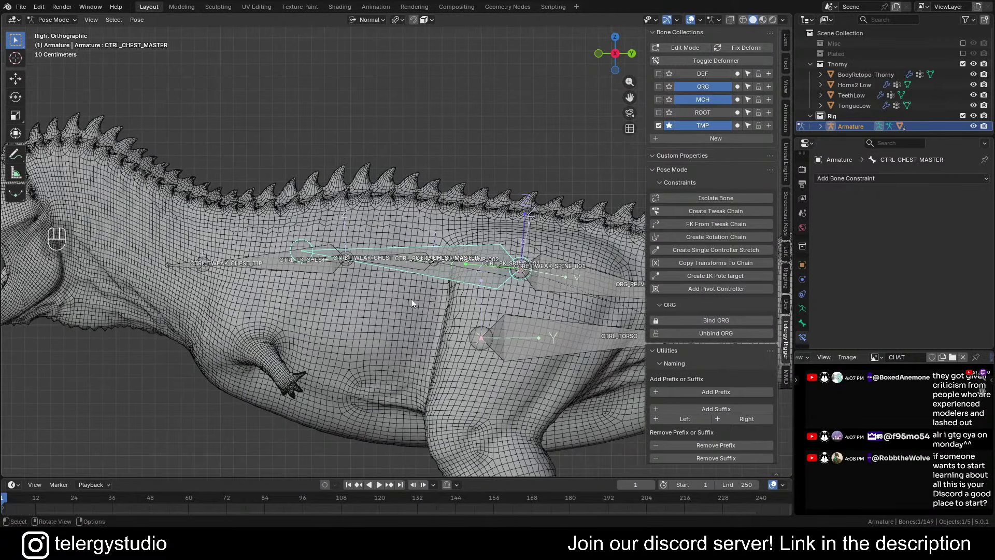
pyautogui.scroll(2, 411, 299)
# Select the spine and chest control bones by the name FK and set their bone colour to yellow
pyautogui.keyDown('ctrl'); pyautogui.click(249, 260); pyautogui.keyUp('ctrl')
pyautogui.hotkey('ctrl', 'f')
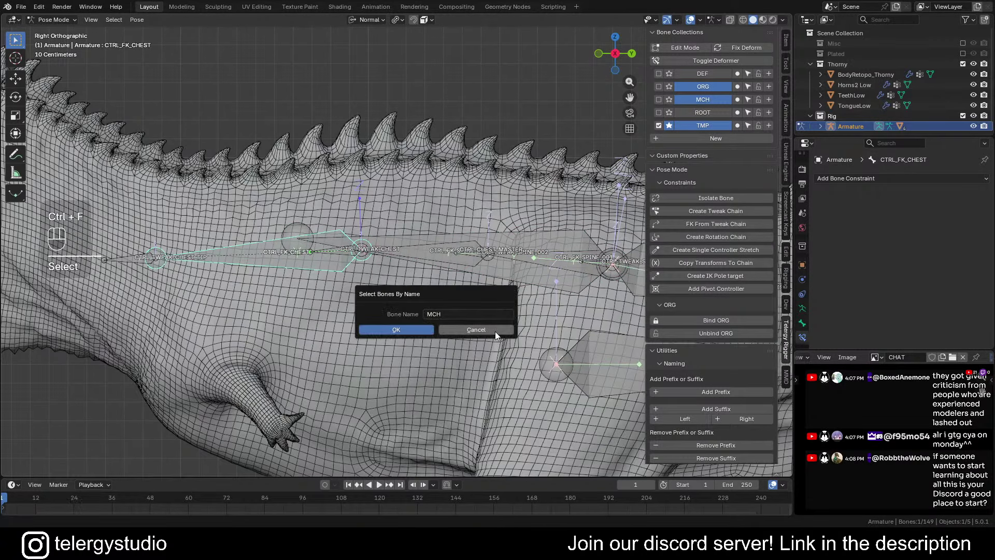
pyautogui.write('FK')
pyautogui.press('Return')
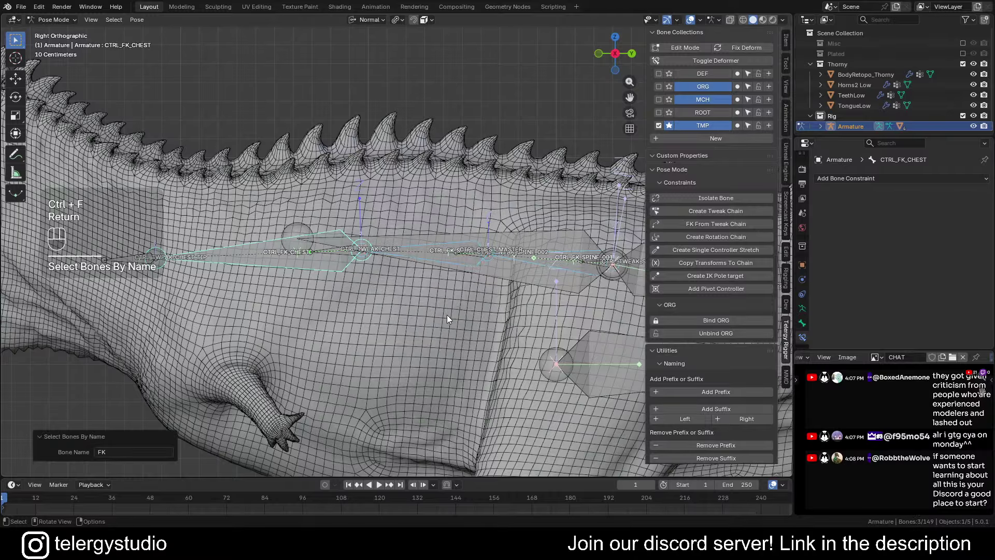
pyautogui.click(785, 282)
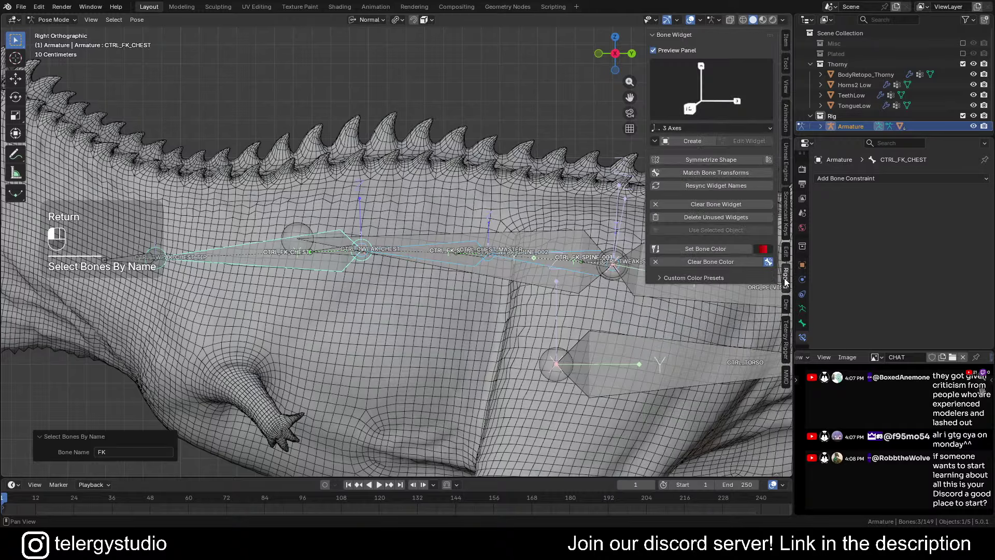
pyautogui.click(764, 250)
pyautogui.click(764, 282)
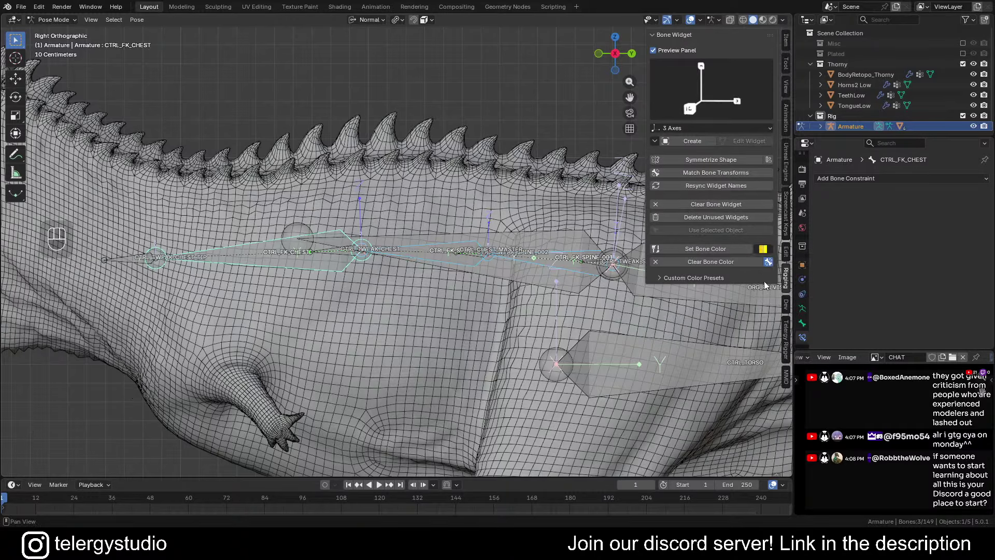
pyautogui.click(725, 250)
# Create an FK Limb 2 widget for the CTRL_FK_CHEST bone
pyautogui.click(238, 253)
pyautogui.scroll(-3, 298, 270)
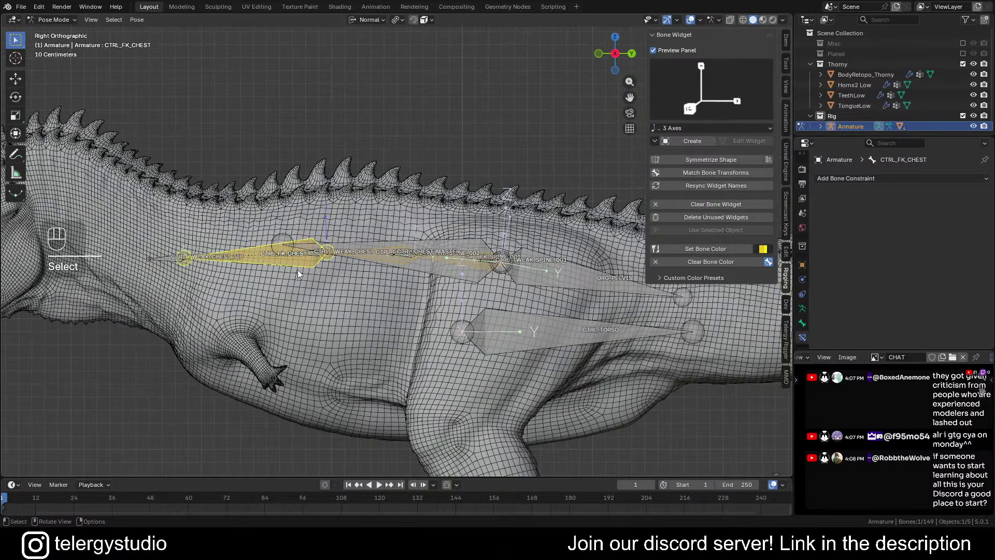
pyautogui.click(716, 128)
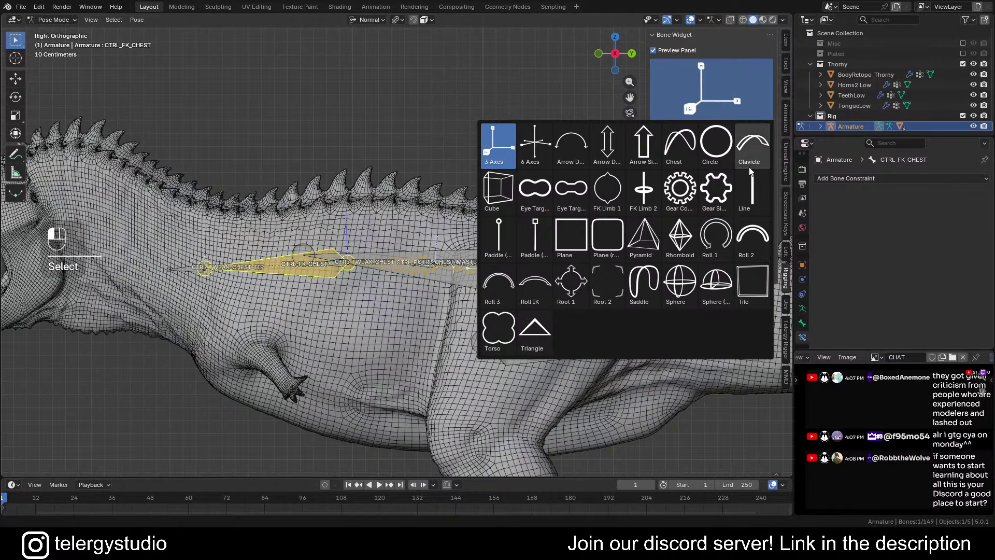
pyautogui.click(644, 206)
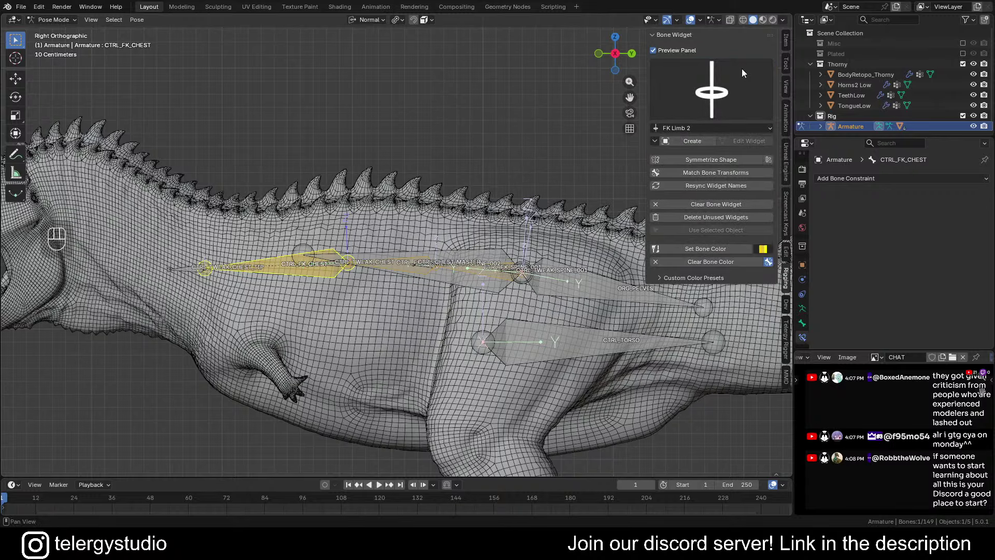
pyautogui.click(692, 141)
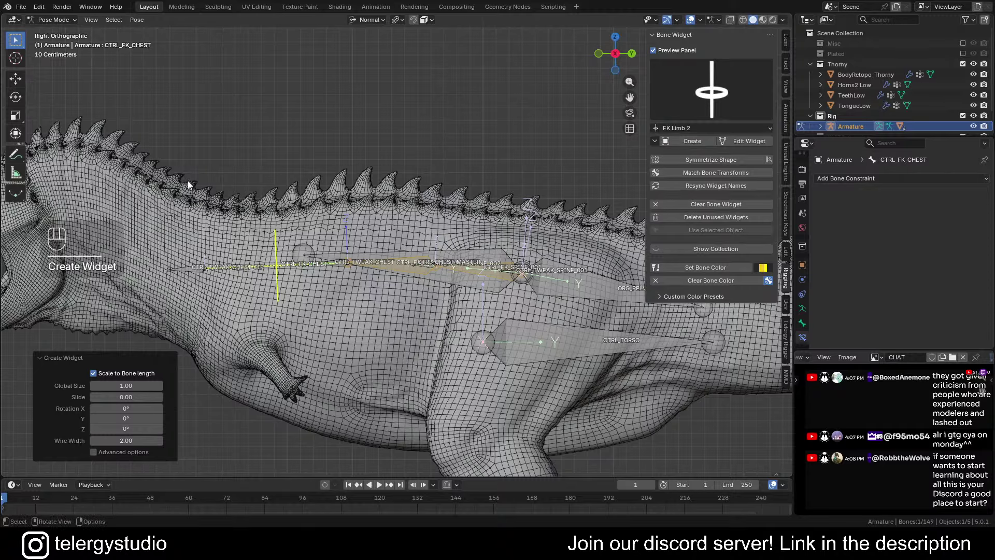
# Select all bones sharing CTRL_FK_CHEST's colour and copy its bone shape to them
pyautogui.click(295, 295)
pyautogui.scroll(3, 331, 319)
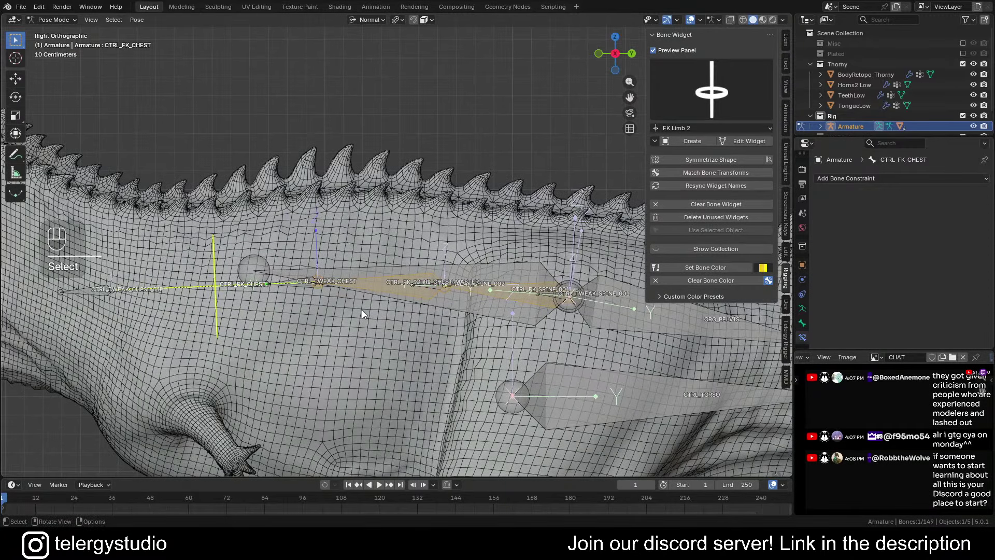
pyautogui.hotkey('shift', 'g')
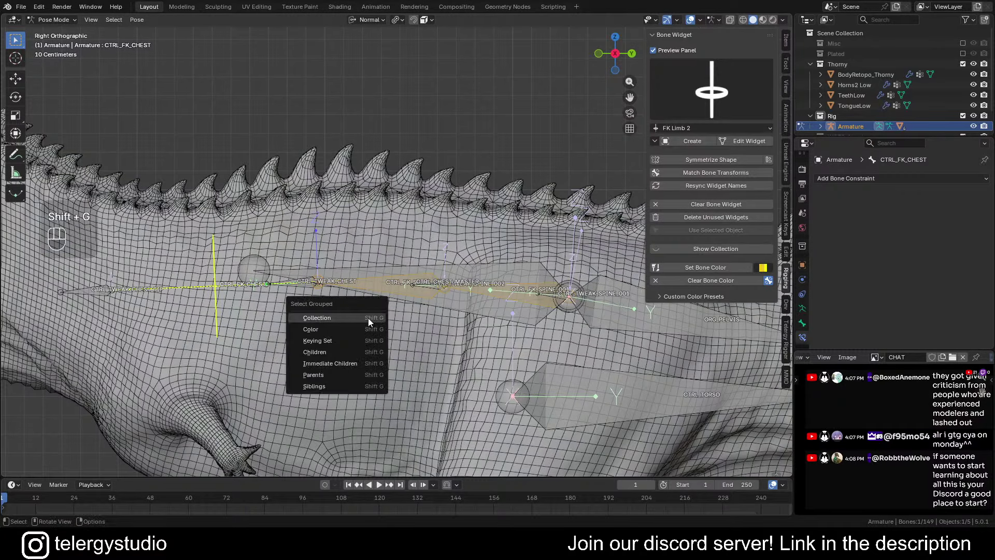
pyautogui.click(321, 335)
pyautogui.keyDown('shift'); pyautogui.moveTo(366, 319); pyautogui.dragTo(369, 303, button='middle'); pyautogui.keyUp('shift')
pyautogui.hotkey('ctrl', 'c')
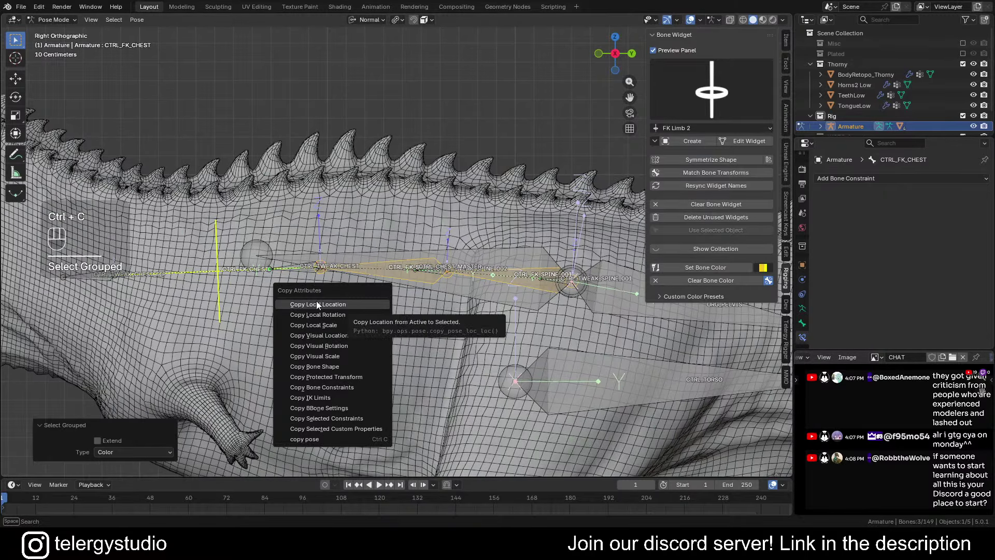
pyautogui.click(337, 366)
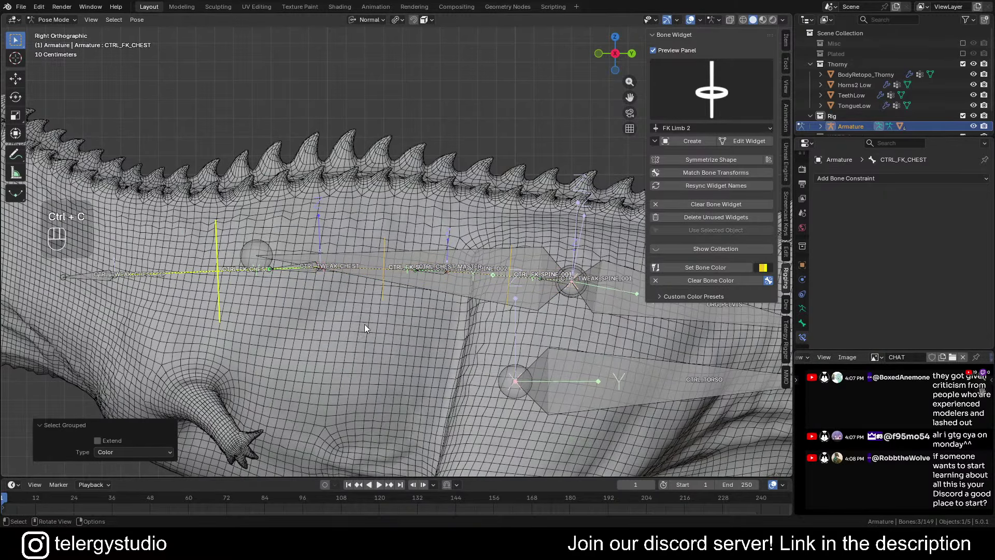
# Apply a custom shape wire width of 2.0 to all selected FK control bones
pyautogui.keyDown('shift'); pyautogui.moveTo(365, 325); pyautogui.dragTo(337, 315, button='middle'); pyautogui.keyUp('shift')
pyautogui.click(806, 325)
pyautogui.scroll(-10, 863, 247)
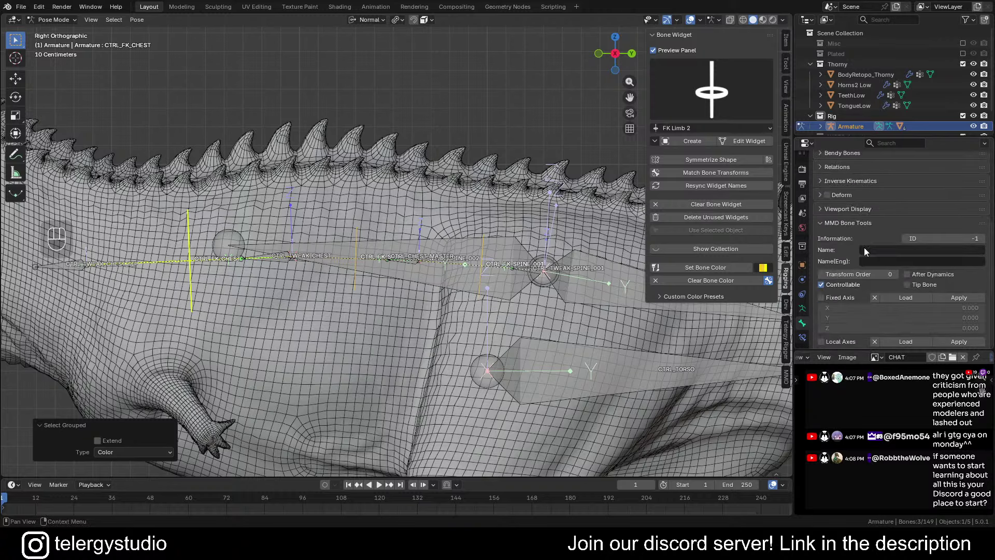
pyautogui.click(826, 201)
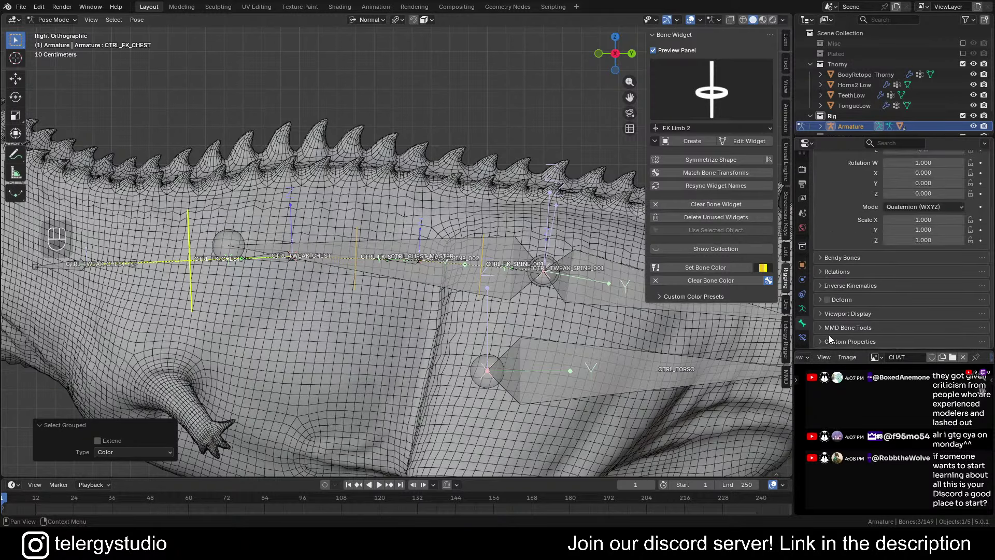
pyautogui.click(824, 314)
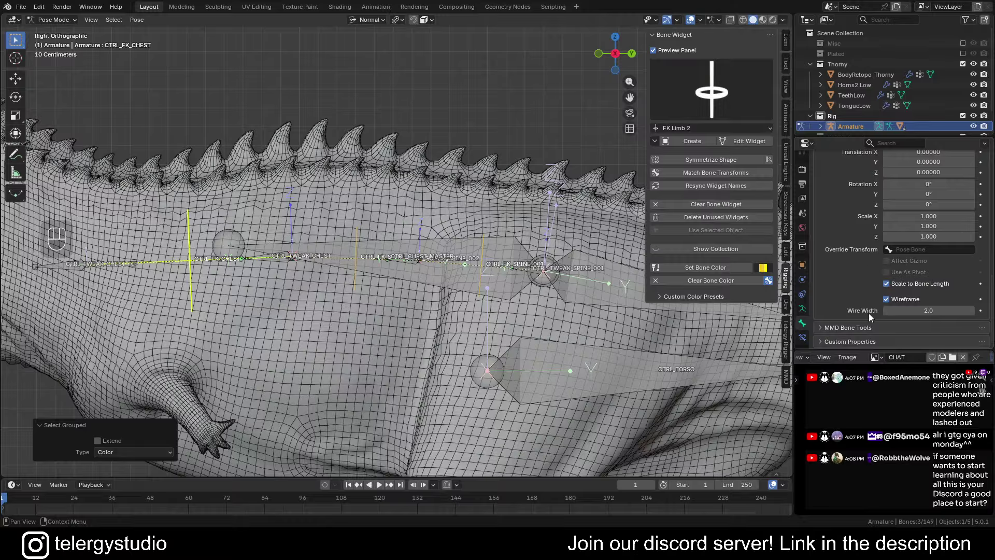
pyautogui.keyDown('alt'); pyautogui.click(915, 310); pyautogui.keyUp('alt')
pyautogui.hotkey('alt', 'Return')
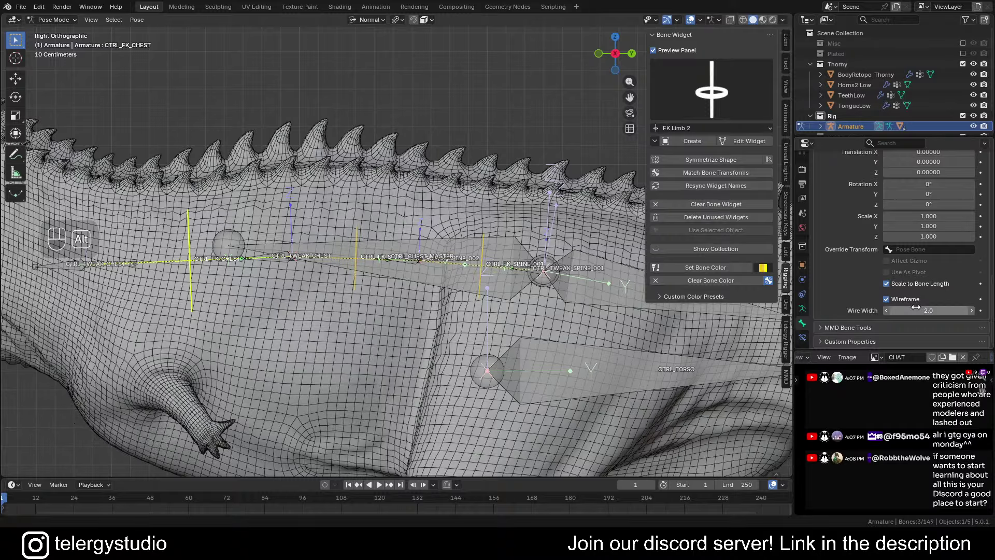
# Select the tweak control bones by the name TWEAK and set their bone colour to green
pyautogui.keyDown('shift'); pyautogui.moveTo(397, 253); pyautogui.dragTo(474, 242, button='middle'); pyautogui.keyUp('shift')
pyautogui.hotkey('ctrl', 'f')
pyautogui.click(506, 253)
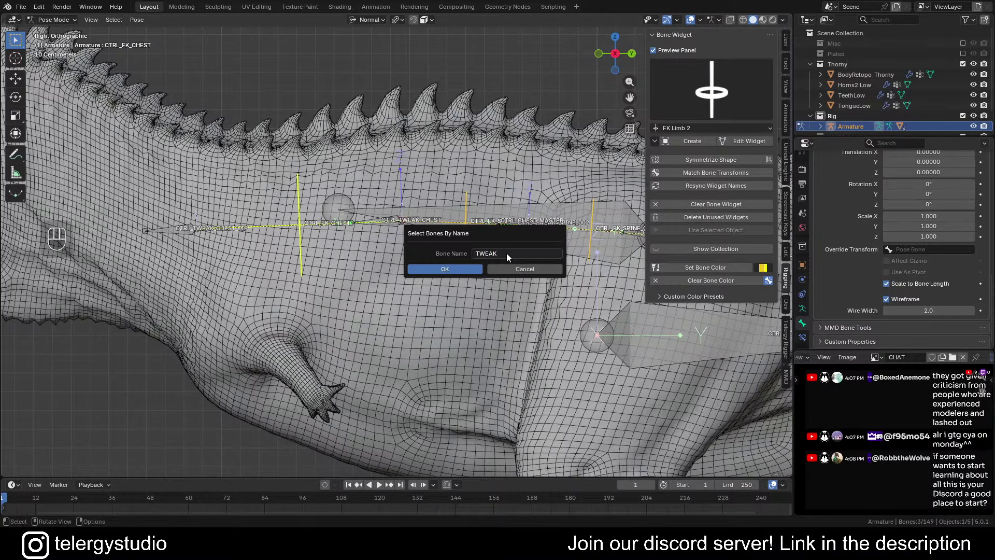
pyautogui.press('Return')
pyautogui.scroll(2, 350, 199)
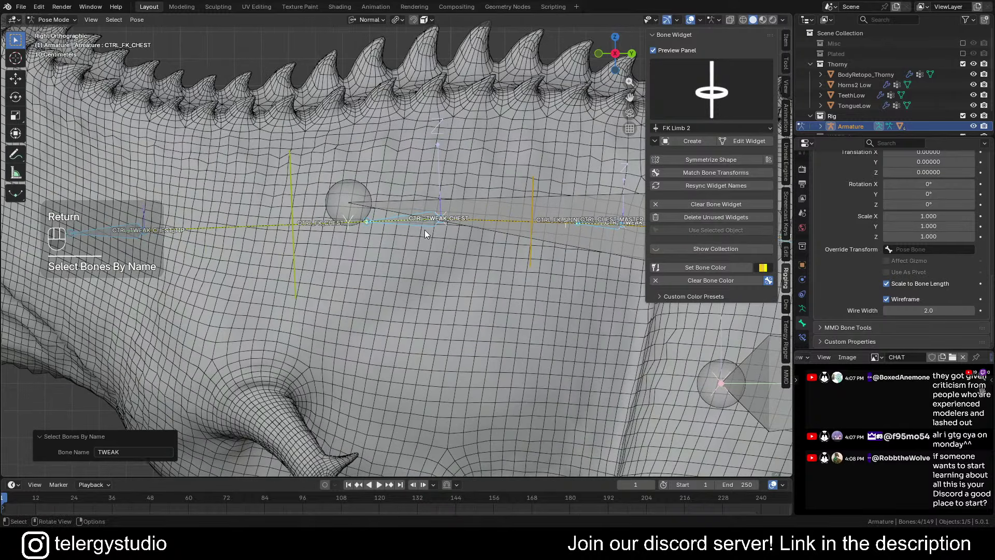
pyautogui.keyDown('shift'); pyautogui.click(403, 220); pyautogui.keyUp('shift')
pyautogui.hotkey('ctrl', 'z')
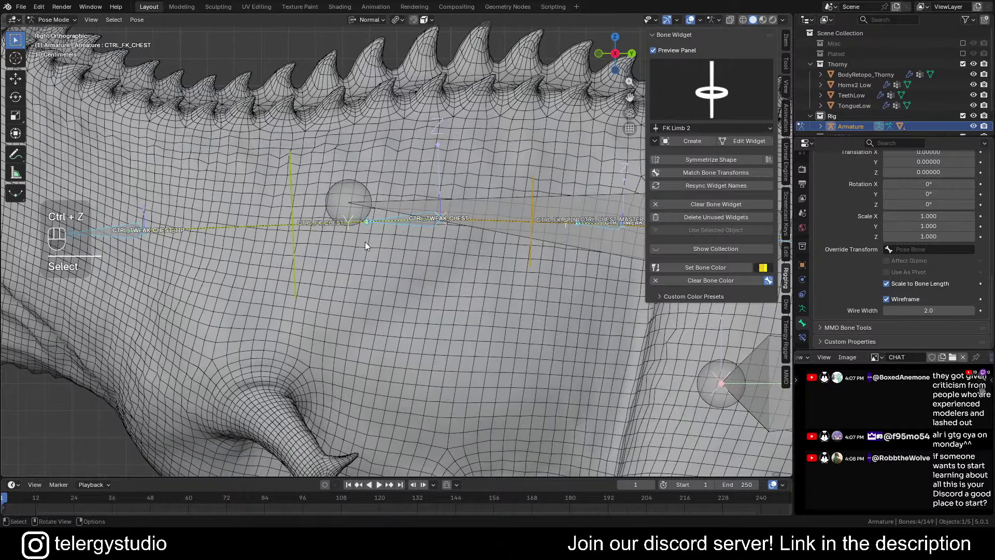
pyautogui.scroll(-1, 280, 242)
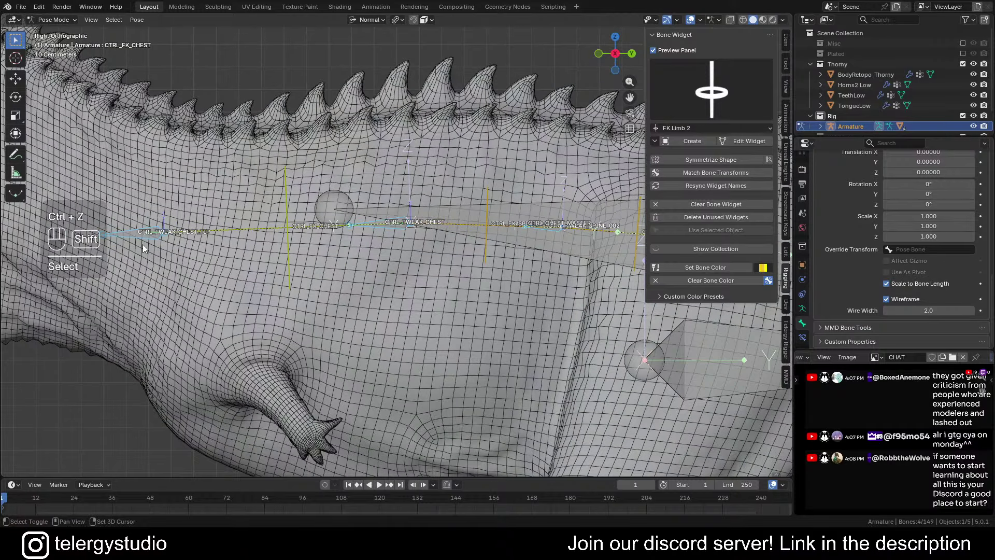
pyautogui.click(763, 268)
pyautogui.click(803, 286)
pyautogui.click(708, 269)
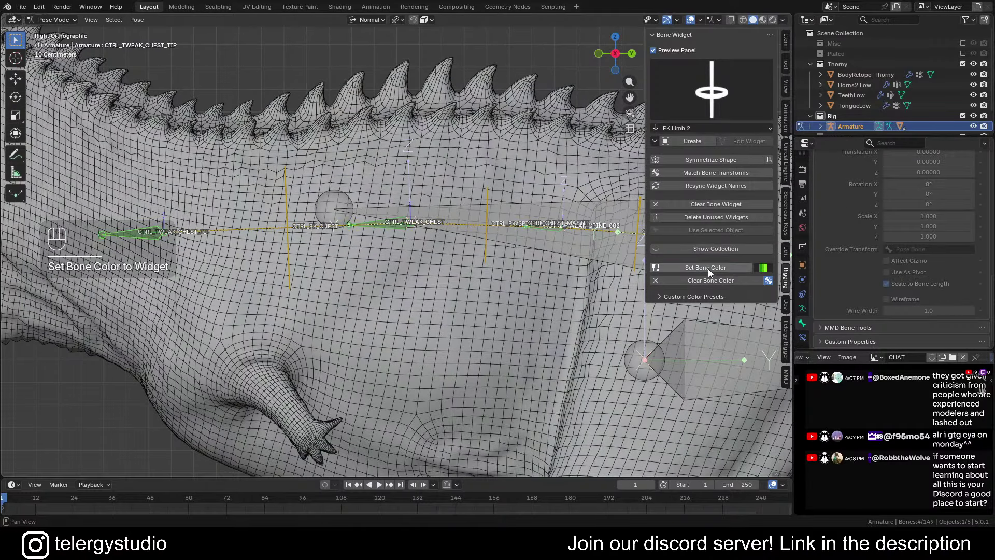
# Create a Sphere widget for CTRL_TWEAK_CHEST_TIP and turn off its scaling to bone length
pyautogui.scroll(-3, 452, 222)
pyautogui.scroll(2, 372, 257)
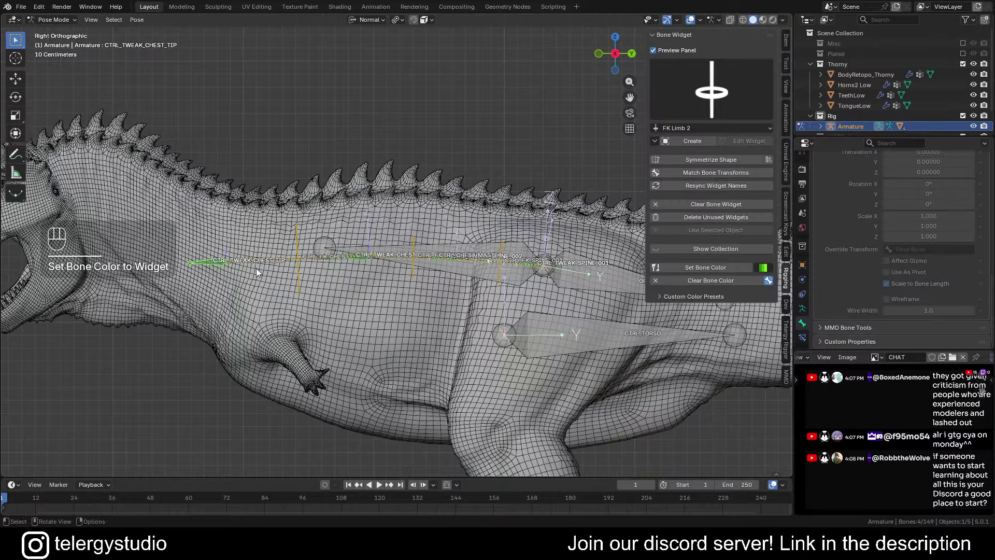
pyautogui.scroll(2, 256, 268)
pyautogui.click(193, 262)
pyautogui.click(723, 99)
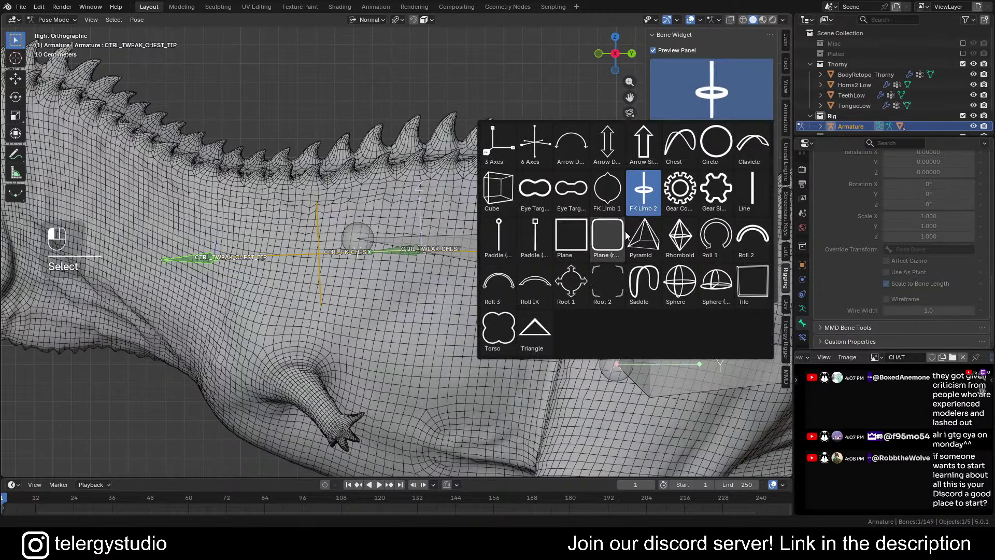
pyautogui.click(686, 276)
pyautogui.click(698, 143)
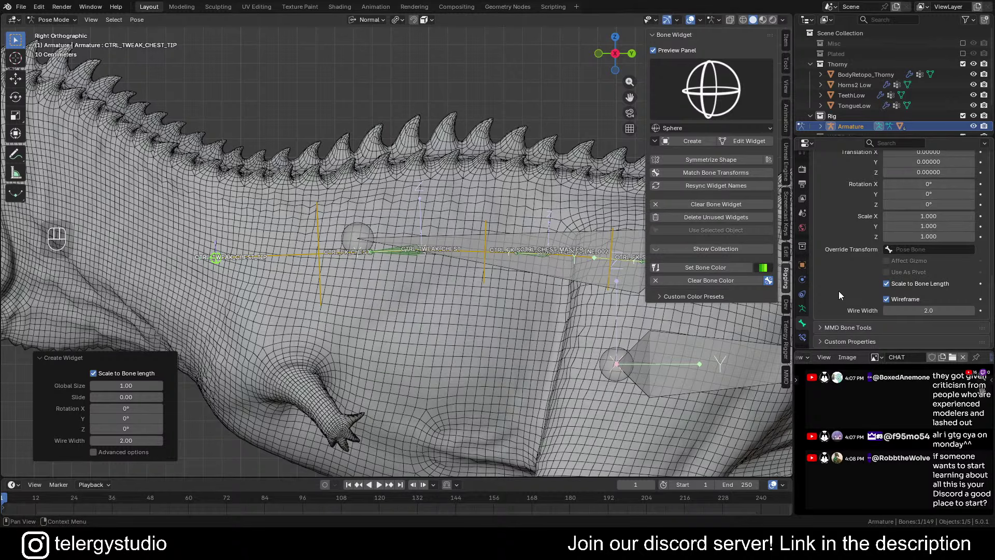
pyautogui.keyDown('alt'); pyautogui.click(886, 284); pyautogui.keyUp('alt')
# Copy the sphere bone shape to all tweak bones of the same colour, with bone-length scaling off and a 2.0 wire width
pyautogui.scroll(-4, 429, 247)
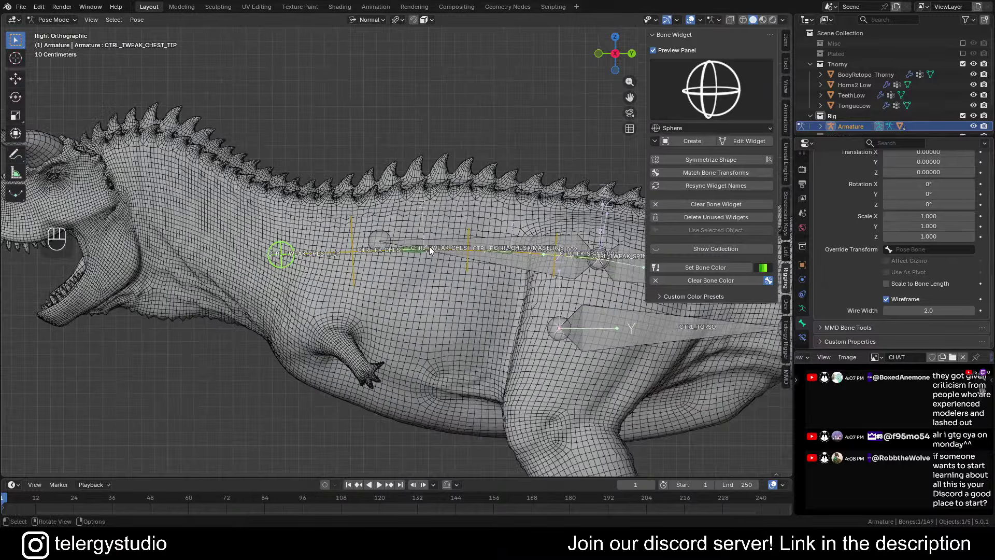
pyautogui.scroll(4, 397, 278)
pyautogui.scroll(-3, 314, 290)
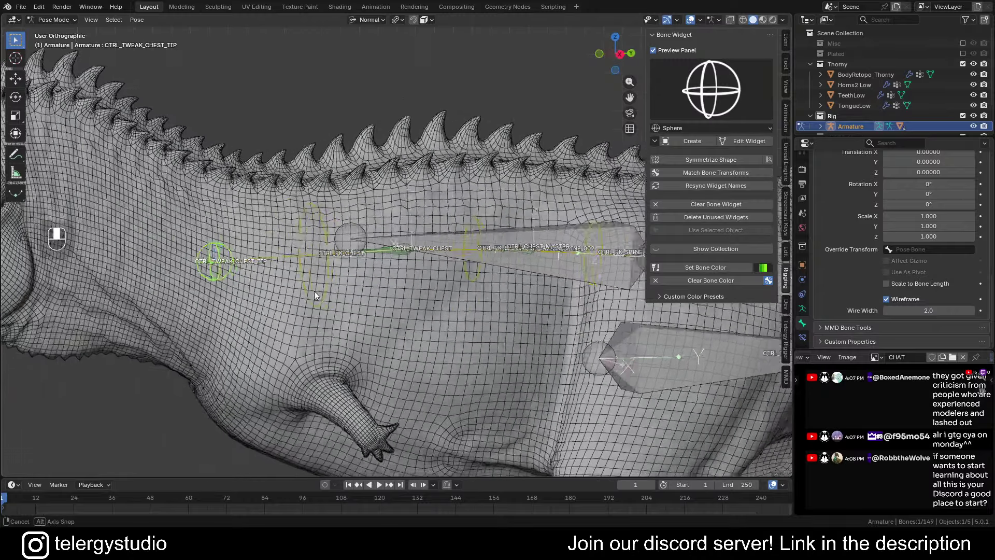
pyautogui.scroll(3, 313, 294)
pyautogui.hotkey('shift', 'g')
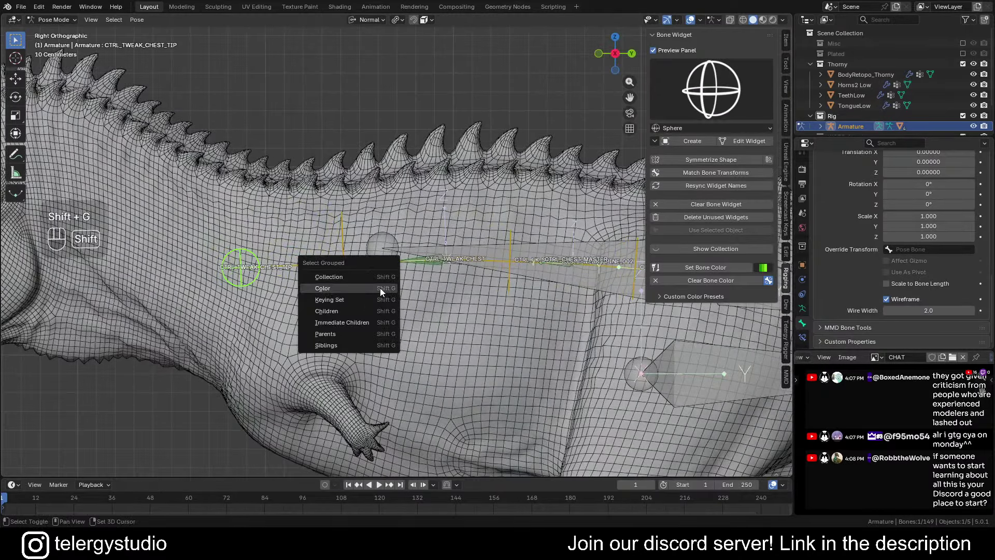
pyautogui.click(362, 287)
pyautogui.keyDown('shift'); pyautogui.moveTo(432, 284); pyautogui.dragTo(392, 299, button='middle'); pyautogui.keyUp('shift')
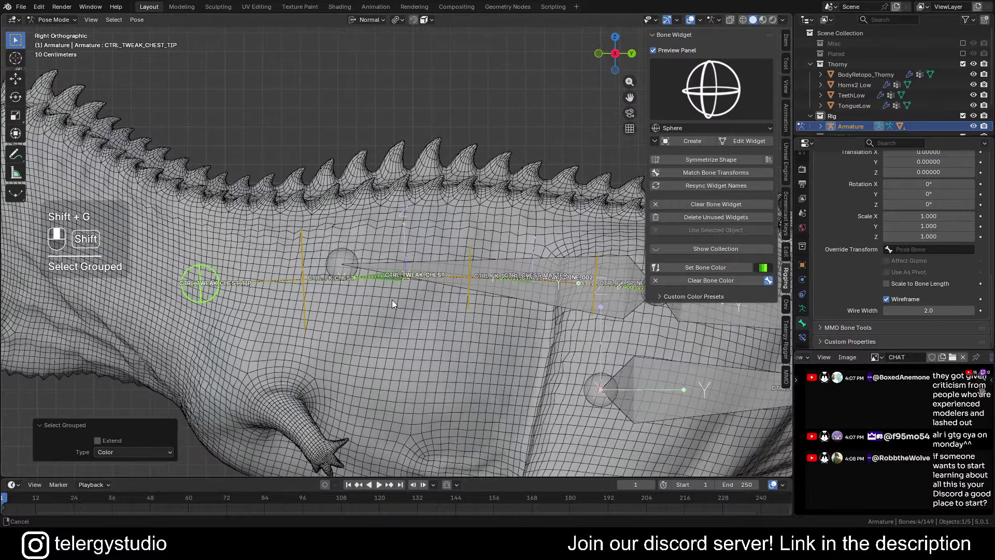
pyautogui.hotkey('ctrl', 'c')
pyautogui.click(392, 300)
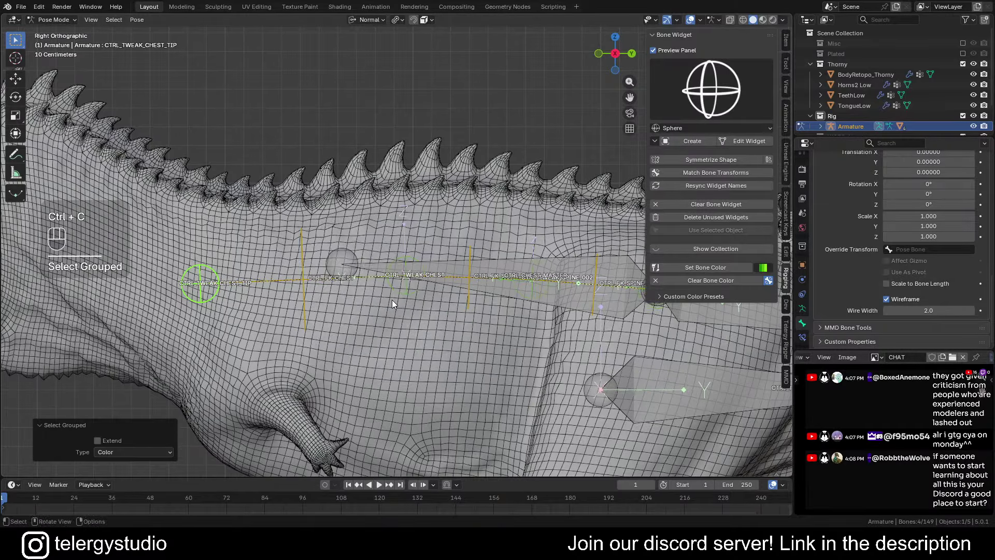
pyautogui.click(909, 310)
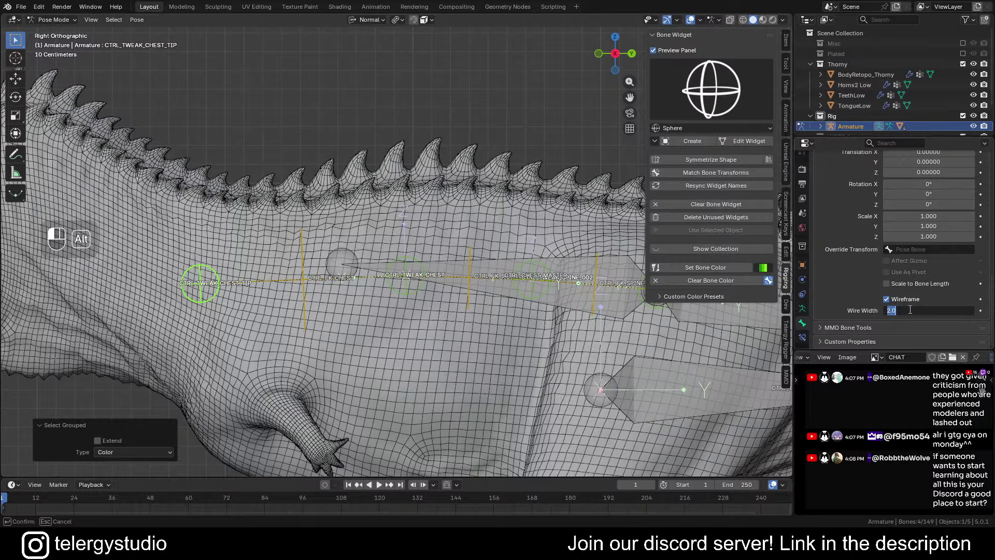
pyautogui.hotkey('alt', 'Return')
# Test moving CTRL_TWEAK_CHEST, CTRL_TWEAK_CHEST_TIP and CTRL_TWEAK_SPINE_002, cancelling each move
pyautogui.keyDown('shift'); pyautogui.moveTo(565, 302); pyautogui.dragTo(394, 225, button='middle'); pyautogui.keyUp('shift')
pyautogui.moveTo(334, 249)
pyautogui.mouseDown(button='middle')
pyautogui.moveTo(366, 272)
pyautogui.moveTo(332, 247)
pyautogui.mouseUp(button='middle')
pyautogui.keyDown('shift'); pyautogui.moveTo(257, 248); pyautogui.dragTo(403, 305, button='middle'); pyautogui.keyUp('shift')
pyautogui.scroll(2, 412, 306)
pyautogui.click(376, 274)
pyautogui.scroll(-4, 377, 277)
pyautogui.press('g')
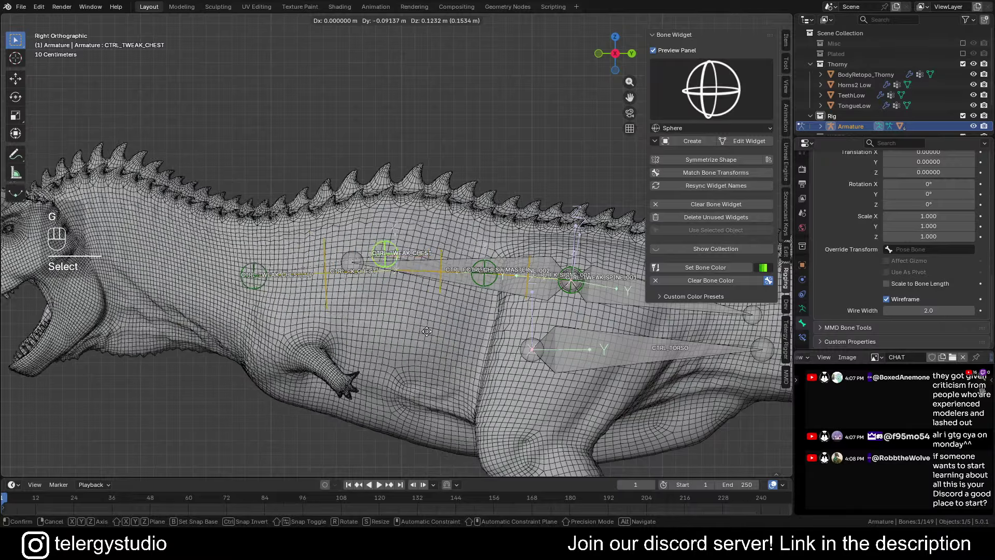
pyautogui.rightClick(454, 310)
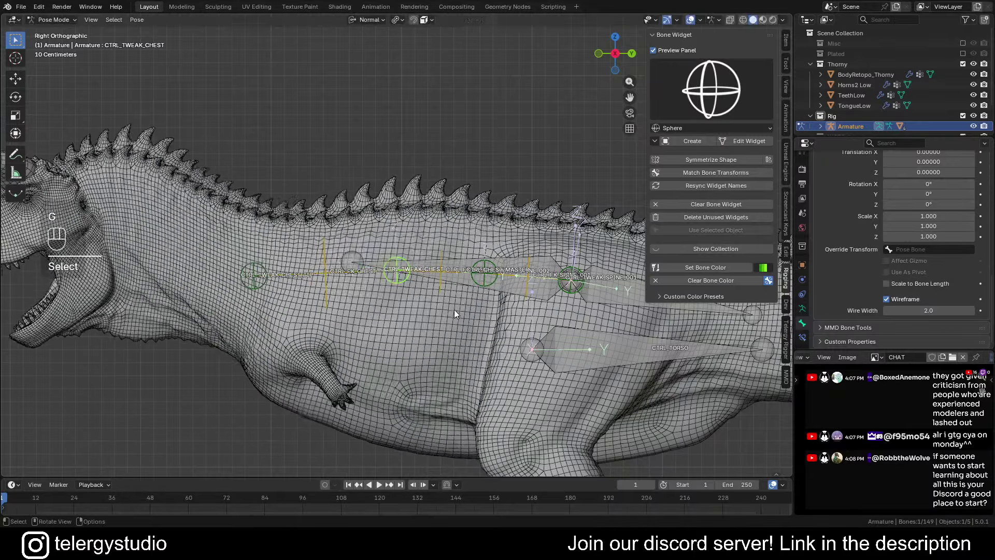
pyautogui.click(266, 289)
pyautogui.press('g')
pyautogui.rightClick(332, 304)
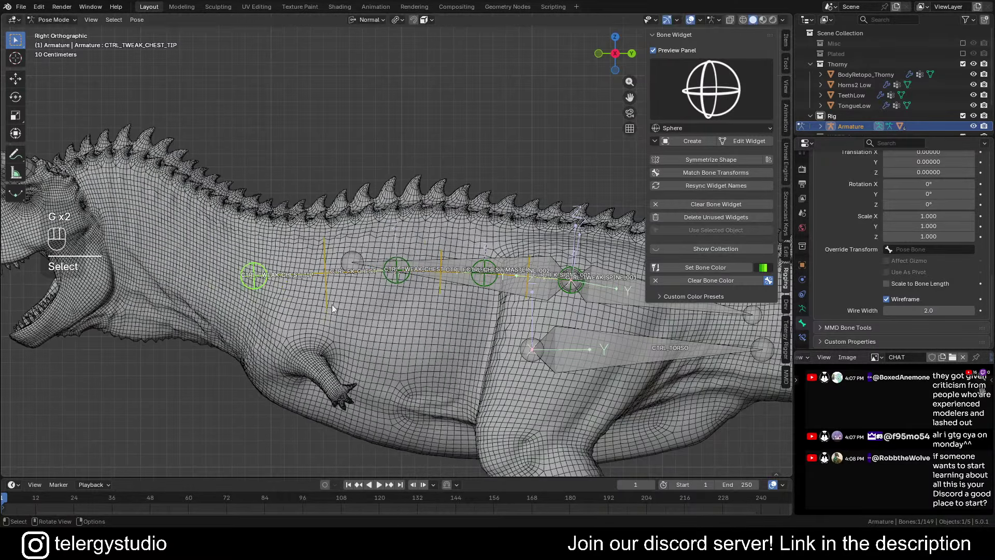
pyautogui.keyDown('alt'); pyautogui.click(488, 285); pyautogui.keyUp('alt')
pyautogui.click(474, 291)
pyautogui.press('g')
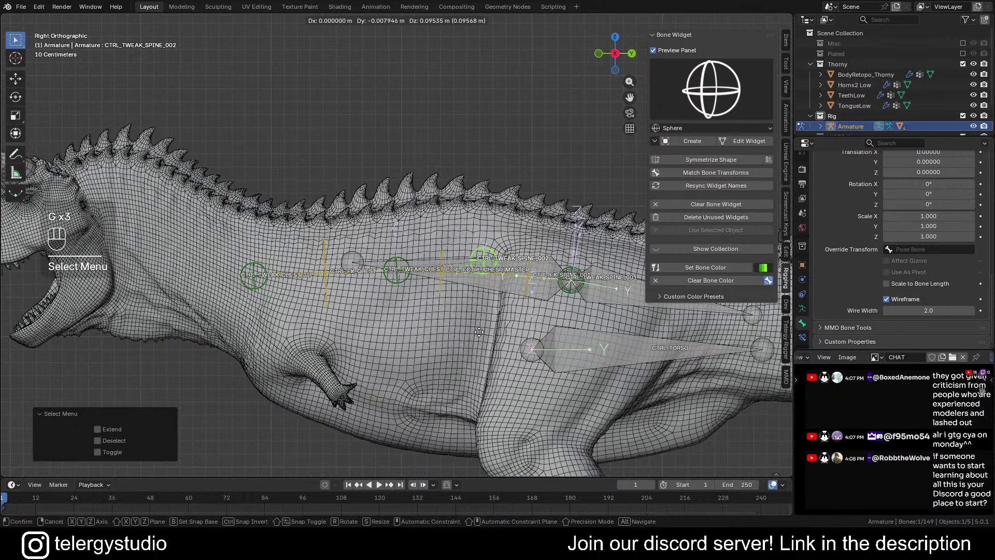
pyautogui.rightClick(512, 273)
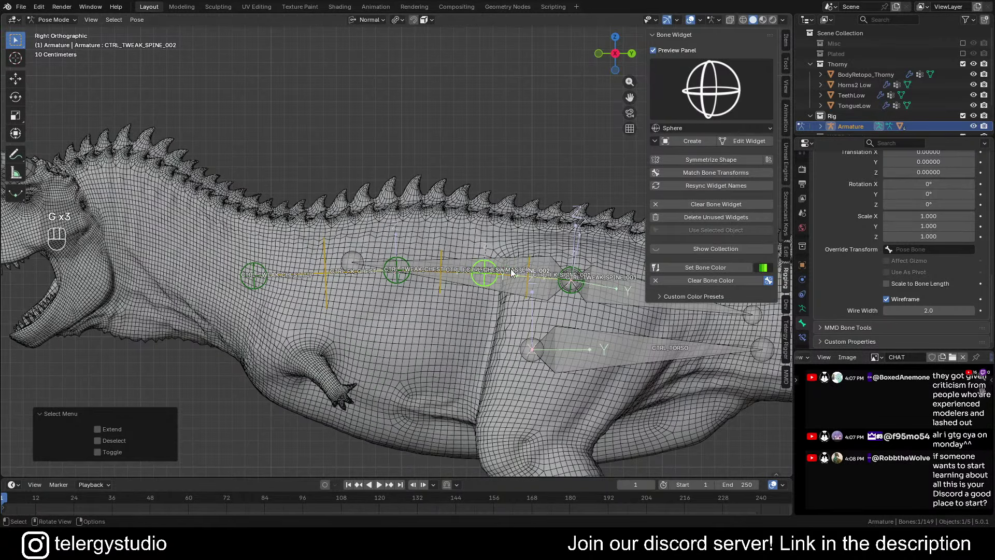
# Set the bone colour of CTRL_CHEST_MASTER to yellow
pyautogui.scroll(-1, 511, 273)
pyautogui.keyDown('shift'); pyautogui.moveTo(511, 273); pyautogui.dragTo(425, 254, button='middle'); pyautogui.keyUp('shift')
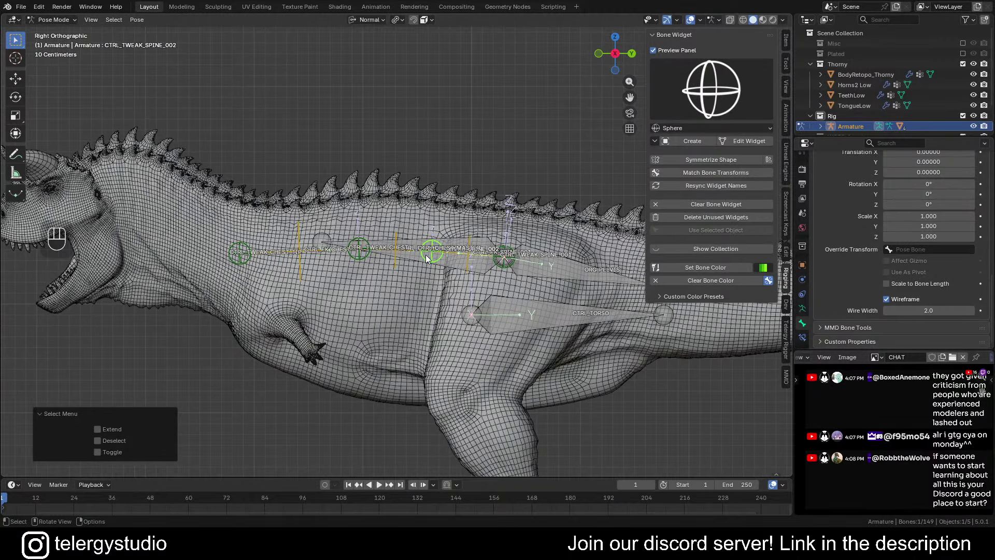
pyautogui.click(405, 253)
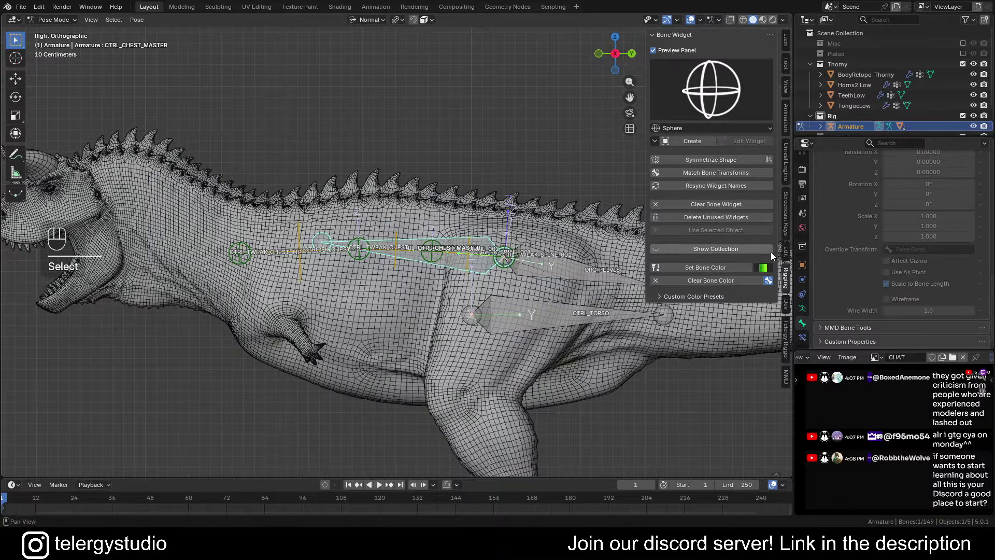
pyautogui.click(764, 268)
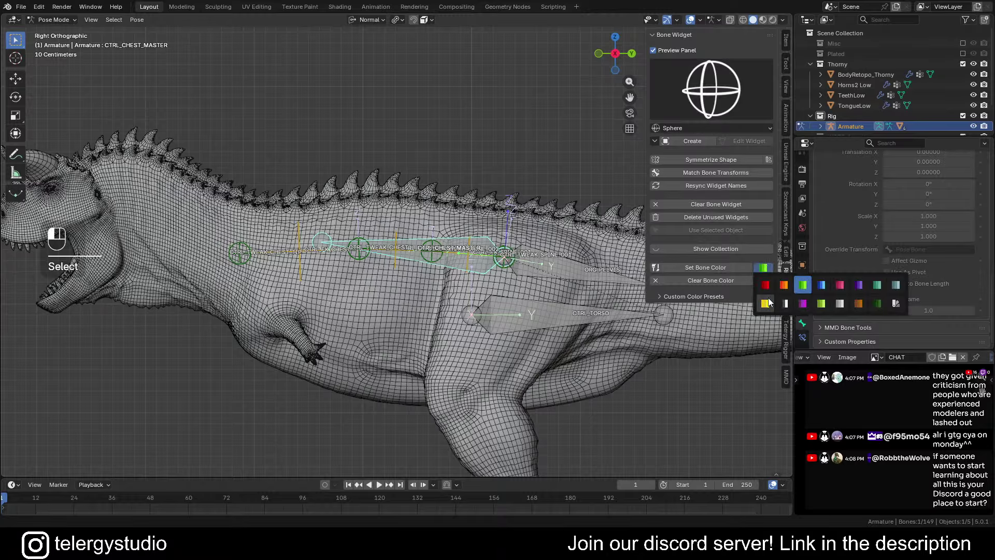
pyautogui.click(739, 282)
pyautogui.click(714, 267)
pyautogui.scroll(1, 408, 247)
pyautogui.scroll(-3, 409, 247)
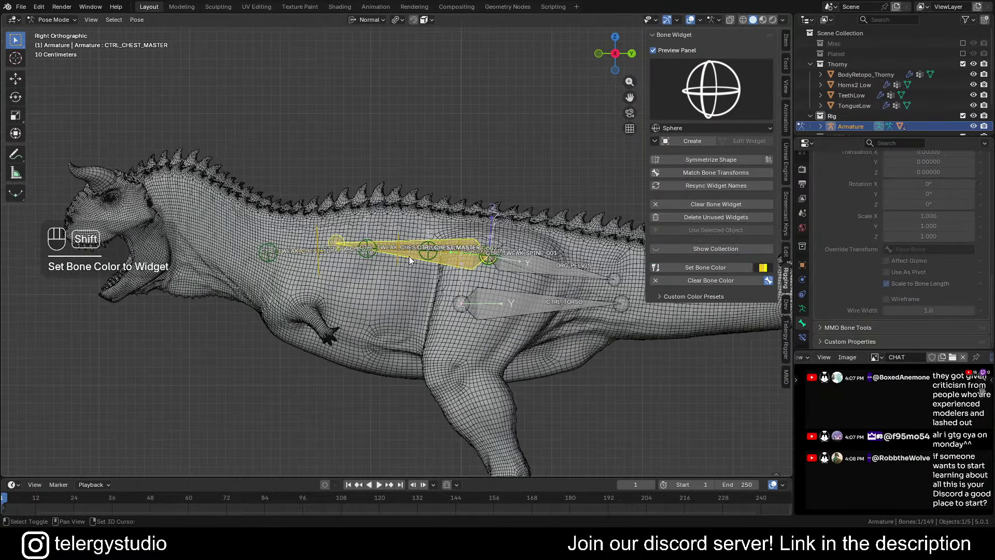
# Create a Chest widget for CTRL_CHEST_MASTER
pyautogui.keyDown('shift'); pyautogui.moveTo(409, 256); pyautogui.dragTo(444, 248, button='middle'); pyautogui.keyUp('shift')
pyautogui.scroll(4, 445, 249)
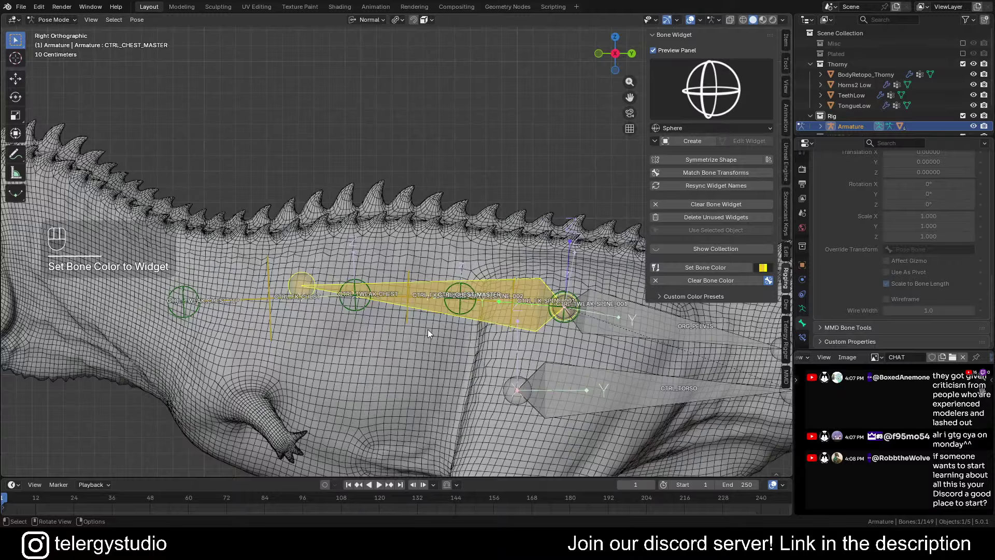
pyautogui.click(685, 116)
pyautogui.click(676, 143)
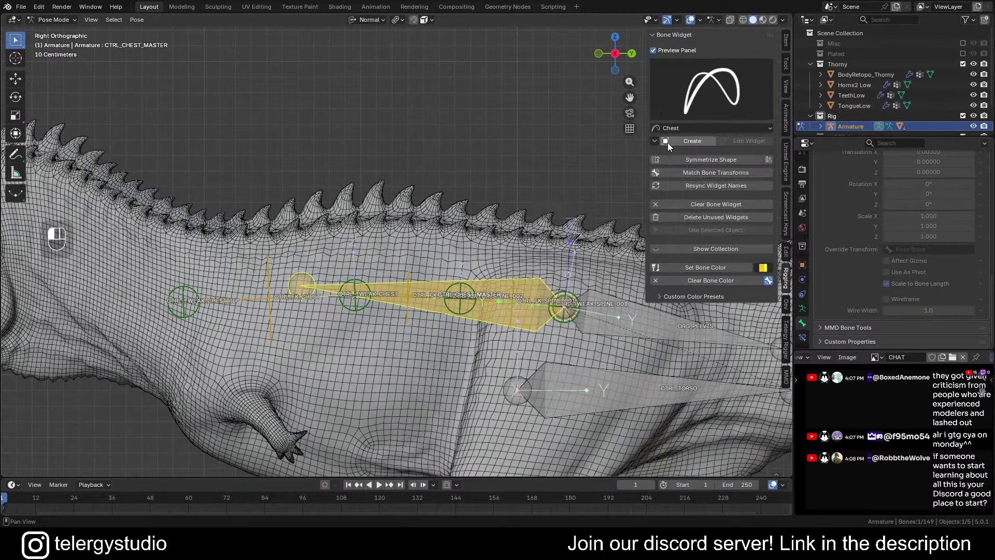
pyautogui.click(686, 145)
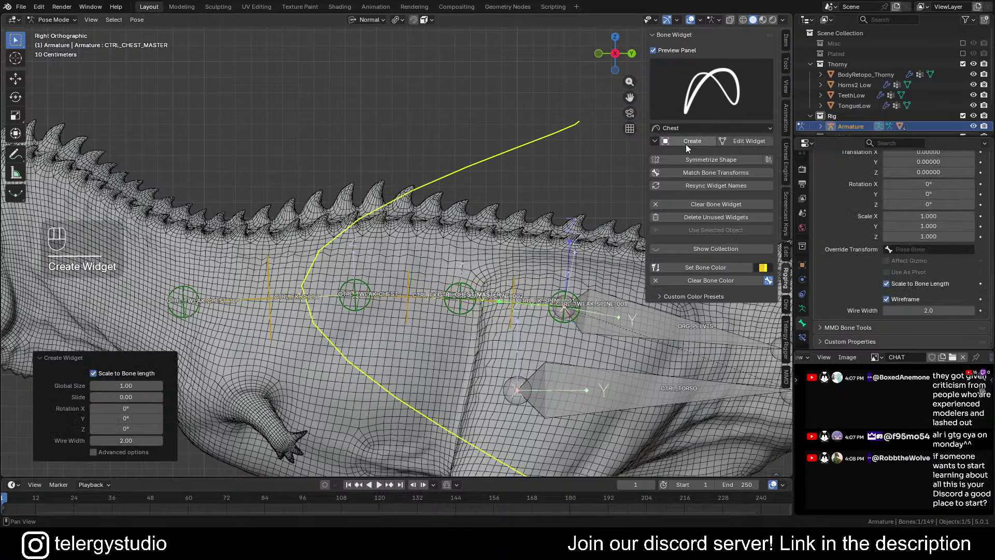
# Set the custom shape's override transform on CTRL_CHEST_MASTER to ORG_CHEST
pyautogui.scroll(-4, 584, 181)
pyautogui.keyDown('shift'); pyautogui.moveTo(584, 182); pyautogui.dragTo(388, 158, button='middle'); pyautogui.keyUp('shift')
pyautogui.scroll(3, 389, 158)
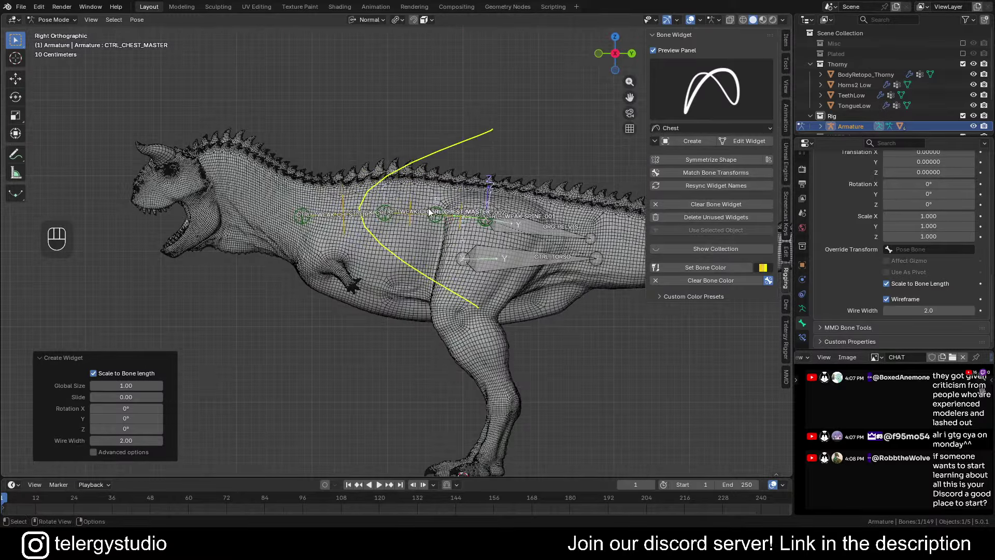
pyautogui.keyDown('shift'); pyautogui.moveTo(427, 211); pyautogui.dragTo(443, 256, button='middle'); pyautogui.keyUp('shift')
pyautogui.scroll(2, 443, 223)
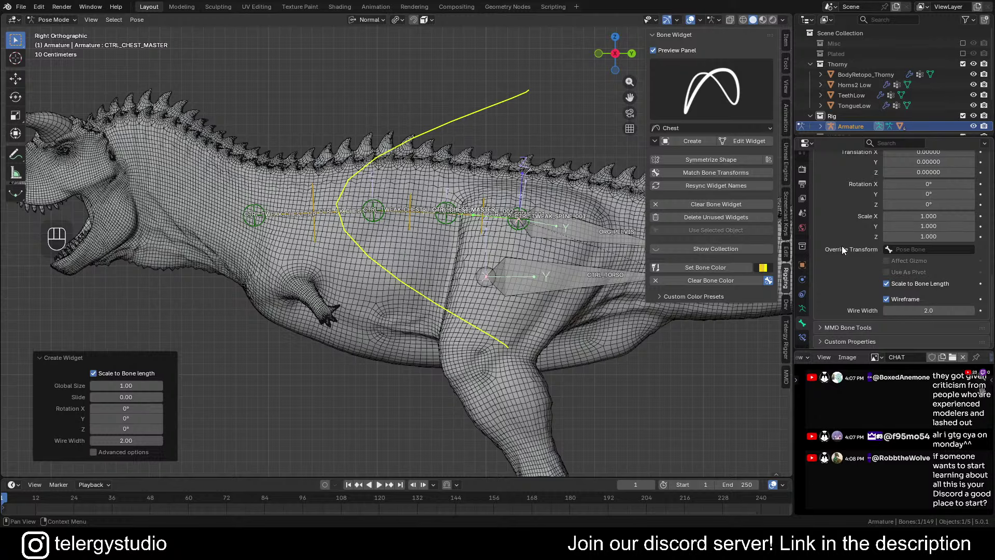
pyautogui.click(928, 250)
pyautogui.write('O')
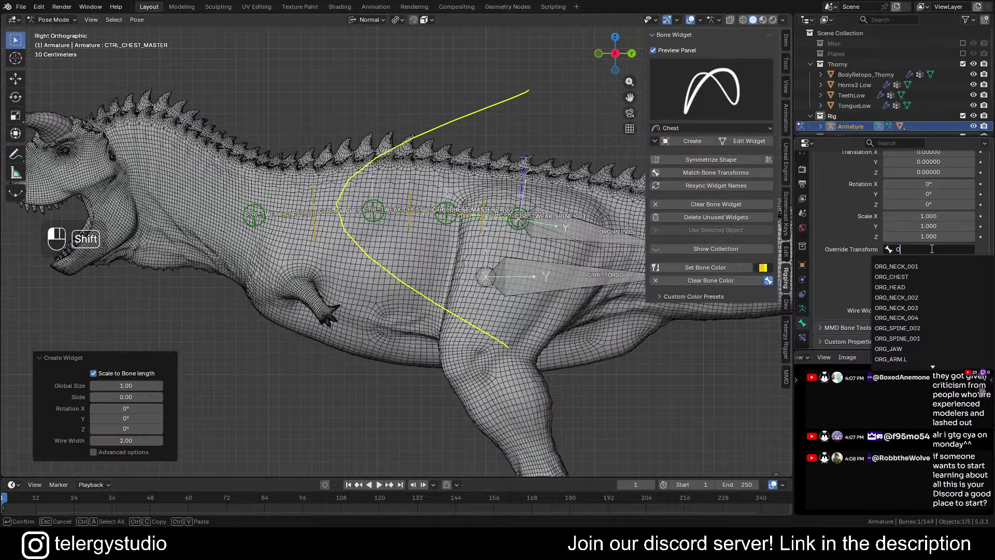
pyautogui.write('RG_CHES')
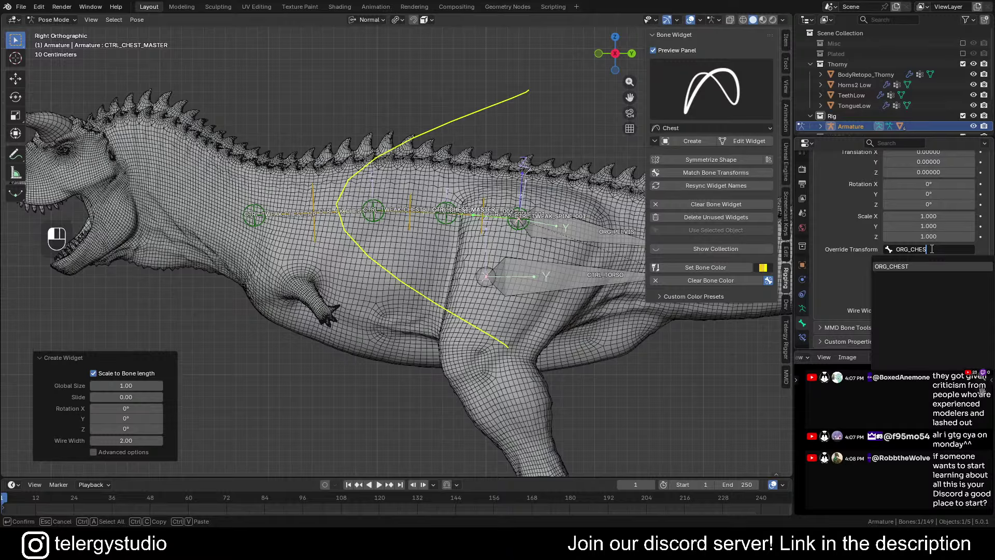
pyautogui.click(906, 266)
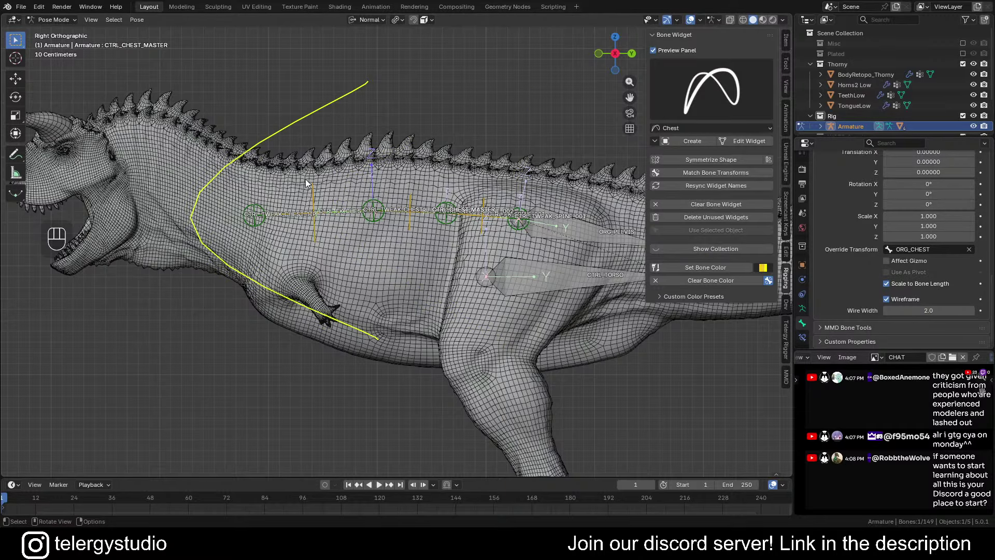
# Open the CTRL_CHEST_MASTER widget for editing and match its transforms to the bone
pyautogui.scroll(-2, 293, 216)
pyautogui.keyDown('shift'); pyautogui.moveTo(359, 237); pyautogui.dragTo(353, 259, button='middle'); pyautogui.keyUp('shift')
pyautogui.moveTo(352, 260); pyautogui.dragTo(321, 258, button='middle')
pyautogui.click(740, 141)
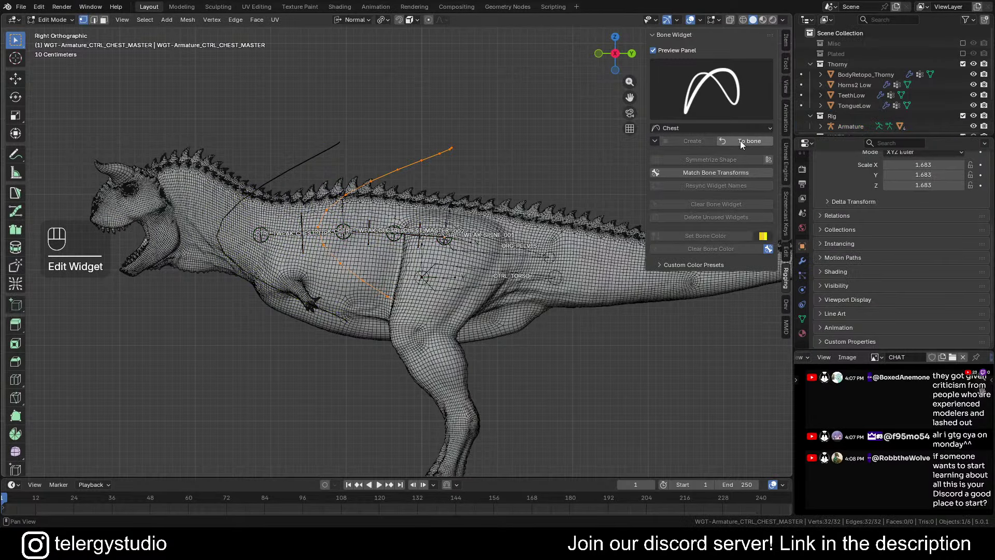
pyautogui.click(694, 173)
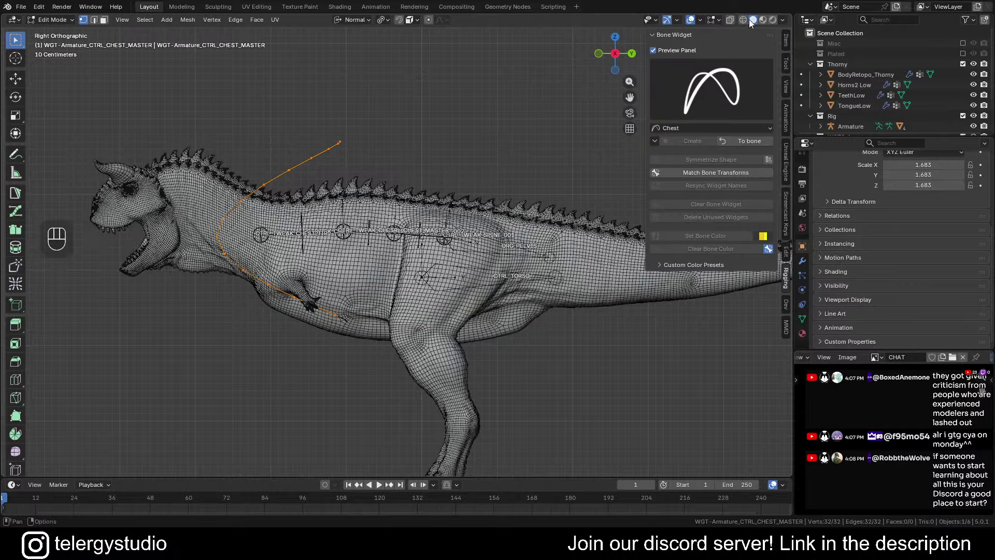
# Look through the mesh overlay, viewport shading, gizmo and Auto Mirror options available while editing the widget
pyautogui.click(719, 20)
pyautogui.click(719, 20)
pyautogui.click(700, 20)
pyautogui.click(701, 20)
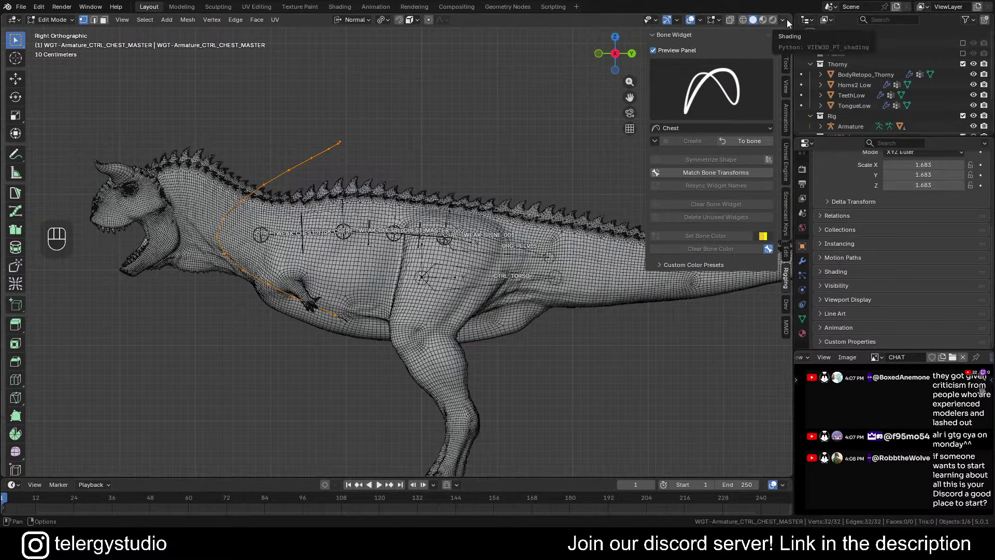
pyautogui.click(787, 44)
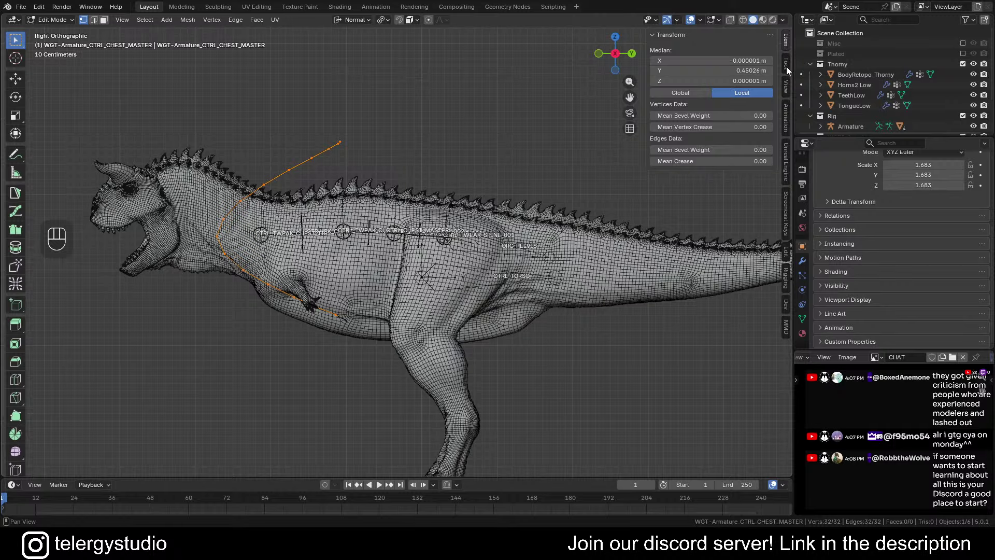
pyautogui.click(786, 254)
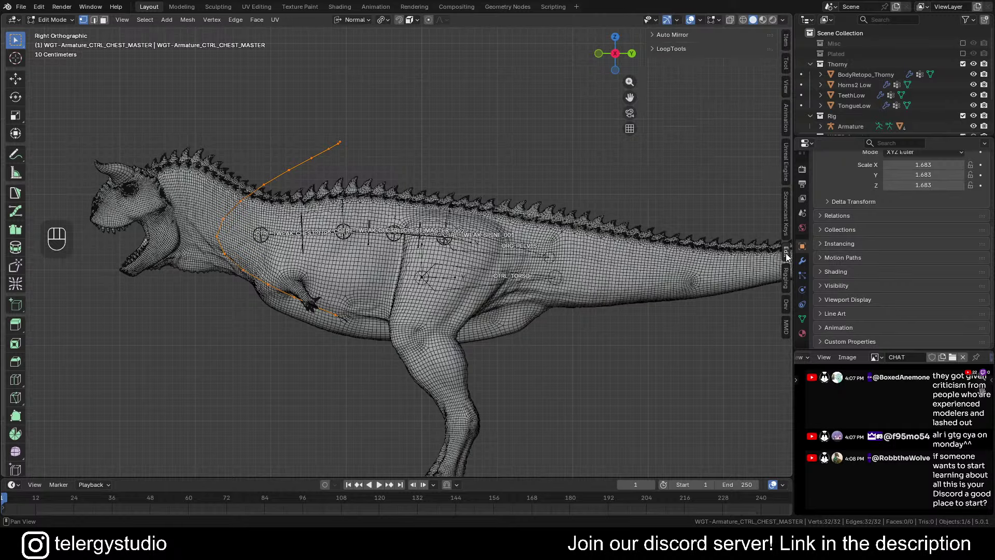
pyautogui.click(655, 34)
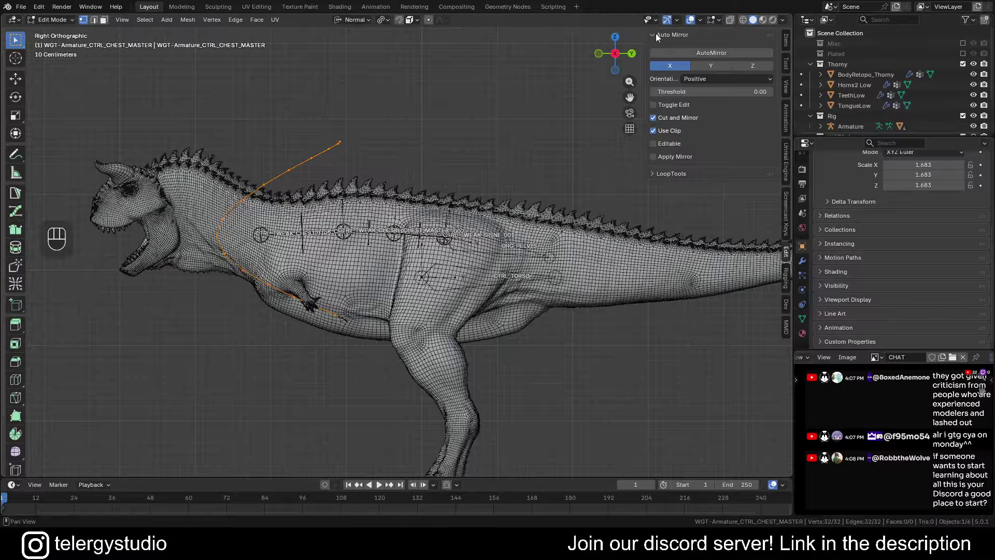
pyautogui.click(656, 35)
pyautogui.click(782, 21)
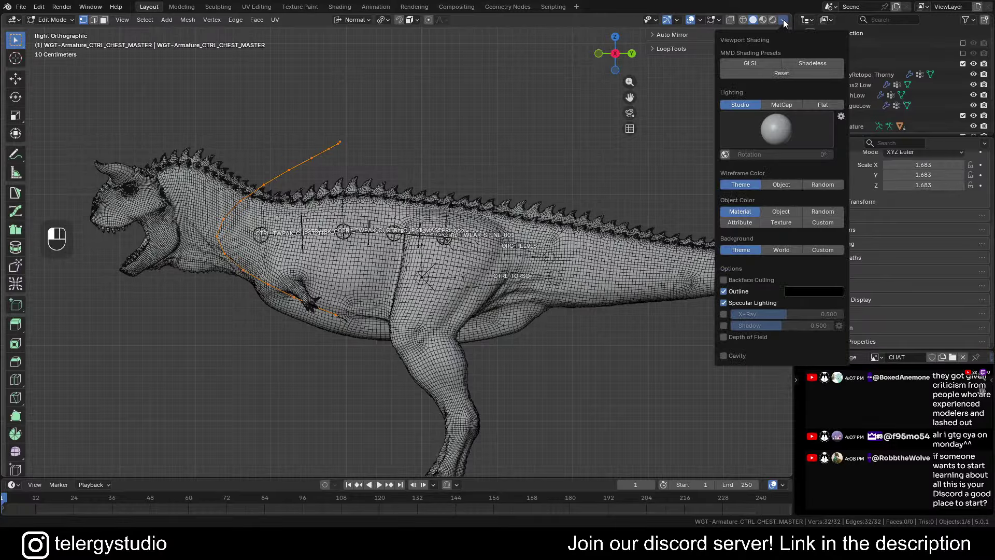
pyautogui.click(783, 22)
pyautogui.click(719, 21)
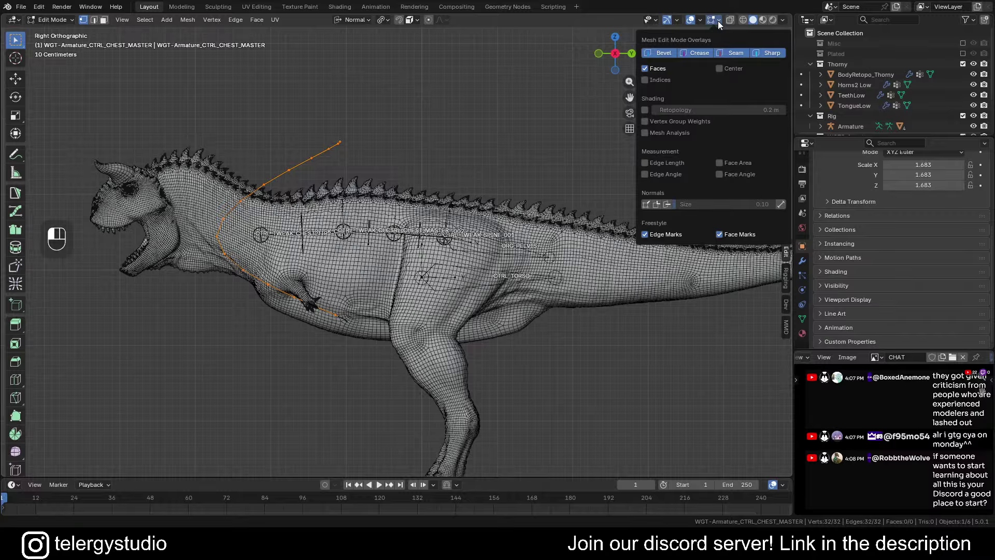
pyautogui.click(701, 21)
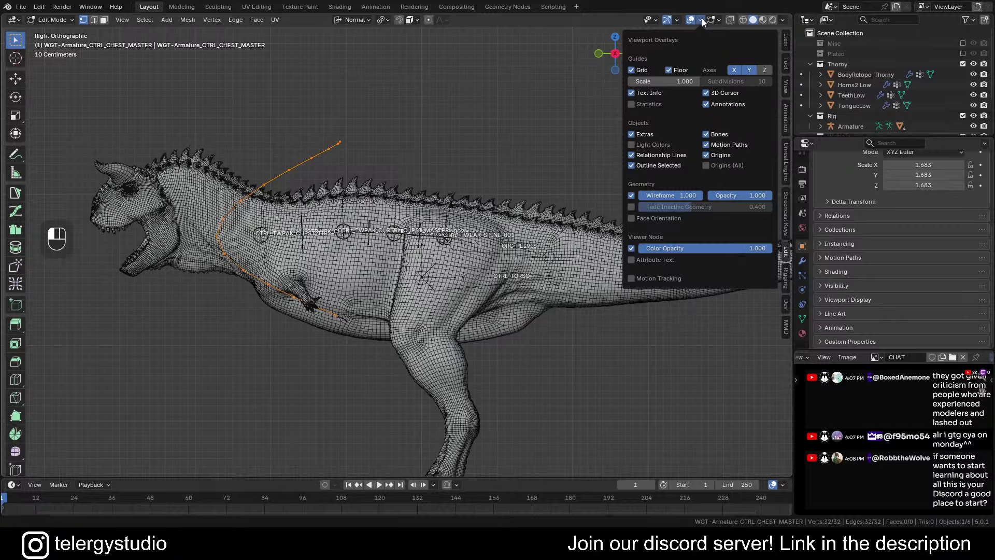
pyautogui.click(701, 20)
pyautogui.click(678, 19)
pyautogui.click(678, 20)
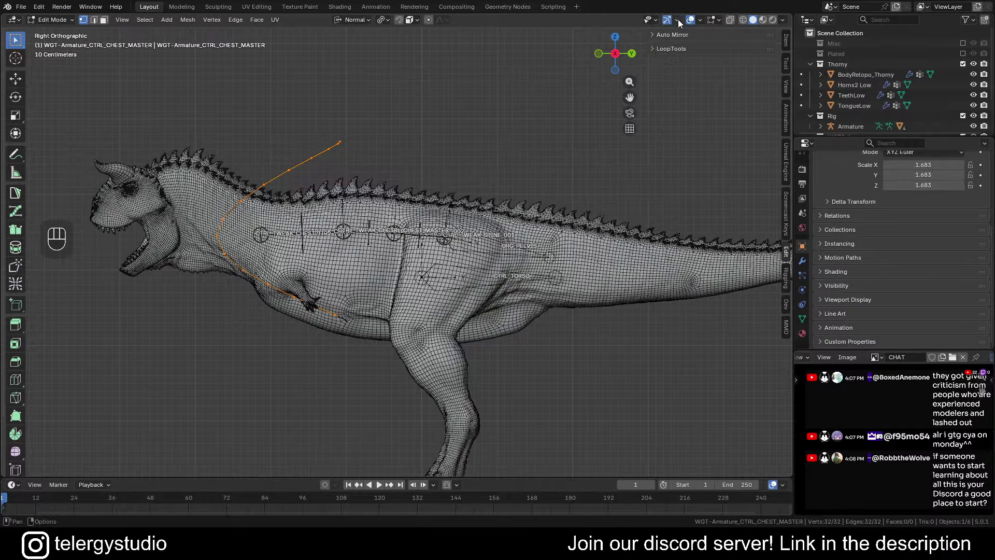
pyautogui.keyDown('shift'); pyautogui.moveTo(674, 67); pyautogui.dragTo(688, 60, button='middle'); pyautogui.keyUp('shift')
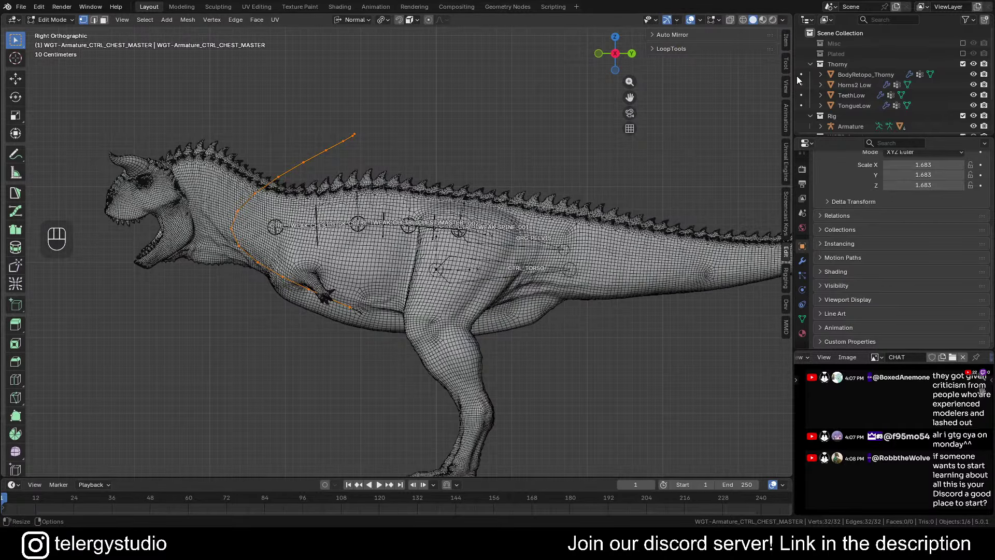
# Apply AutoMirror to the chest widget across the X axis with positive orientation
pyautogui.click(656, 35)
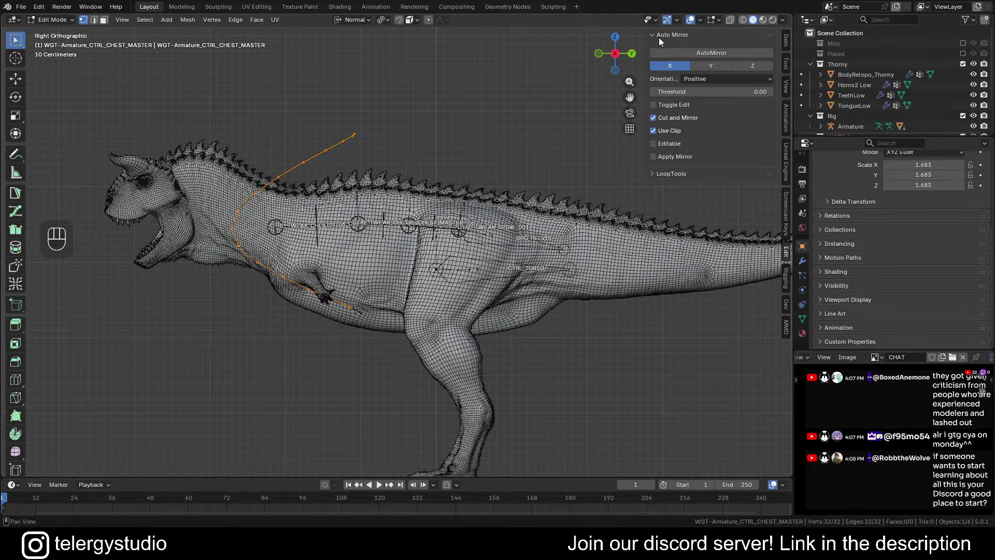
pyautogui.click(703, 54)
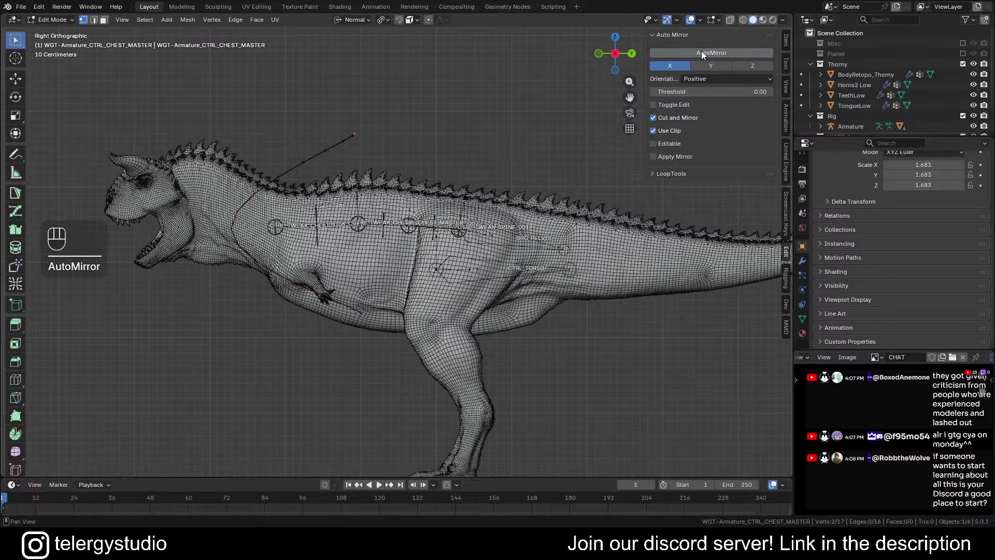
pyautogui.moveTo(400, 123); pyautogui.dragTo(290, 192, button='middle')
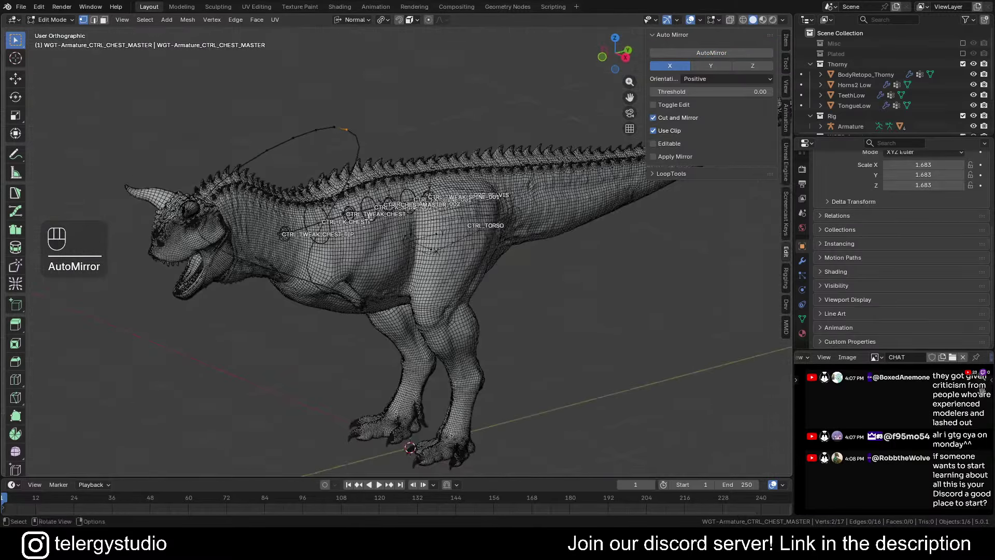
pyautogui.click(311, 267)
pyautogui.moveTo(380, 218); pyautogui.dragTo(344, 214, button='middle')
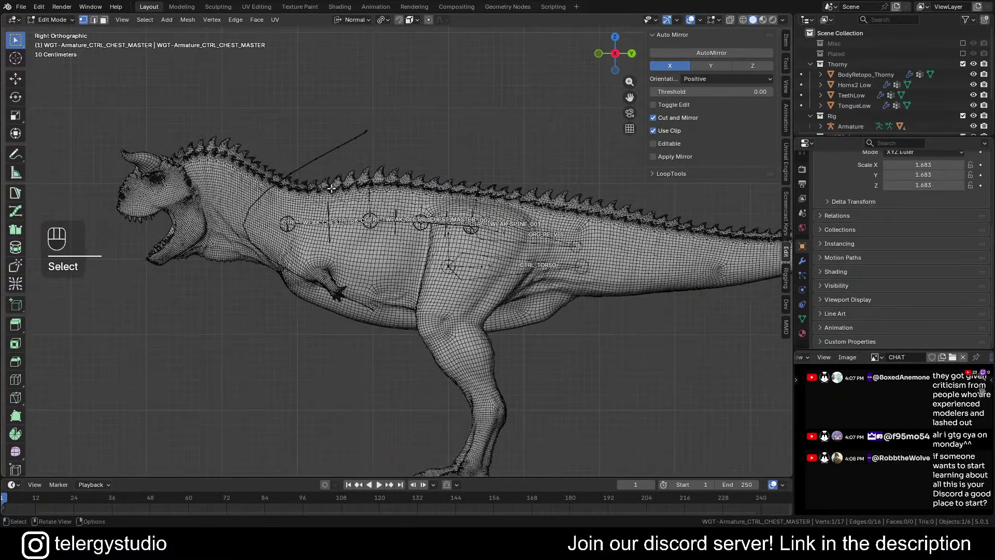
# Switch the viewport to wireframe shading and check the mirrored widget's vertices, selecting all of them in side view
pyautogui.hotkey('shift', 'z')
pyautogui.moveTo(386, 259); pyautogui.dragTo(297, 224, button='middle')
pyautogui.click(296, 175)
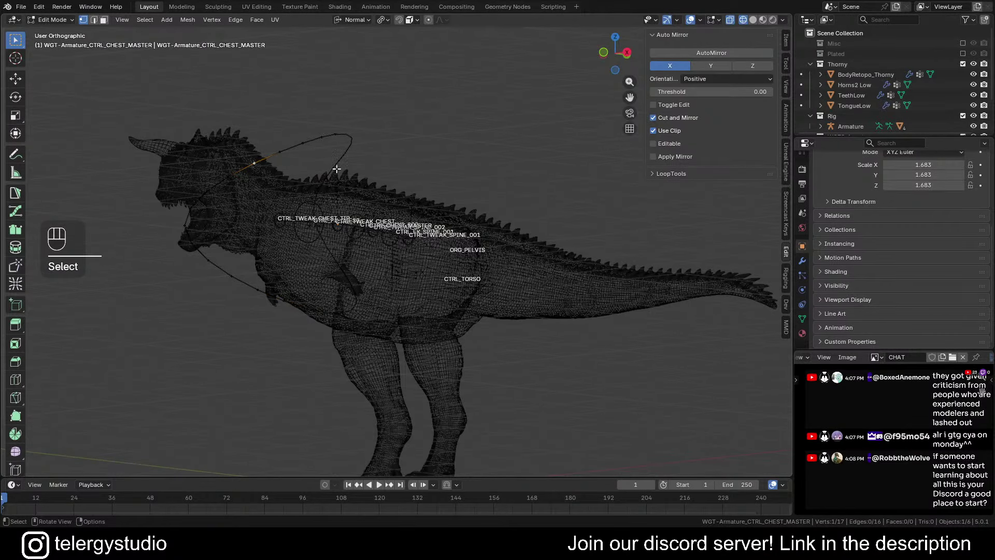
pyautogui.click(352, 170)
pyautogui.moveTo(475, 199); pyautogui.dragTo(311, 218, button='middle')
pyautogui.press('a')
pyautogui.keyDown('shift'); pyautogui.moveTo(392, 219); pyautogui.dragTo(454, 204, button='middle'); pyautogui.keyUp('shift')
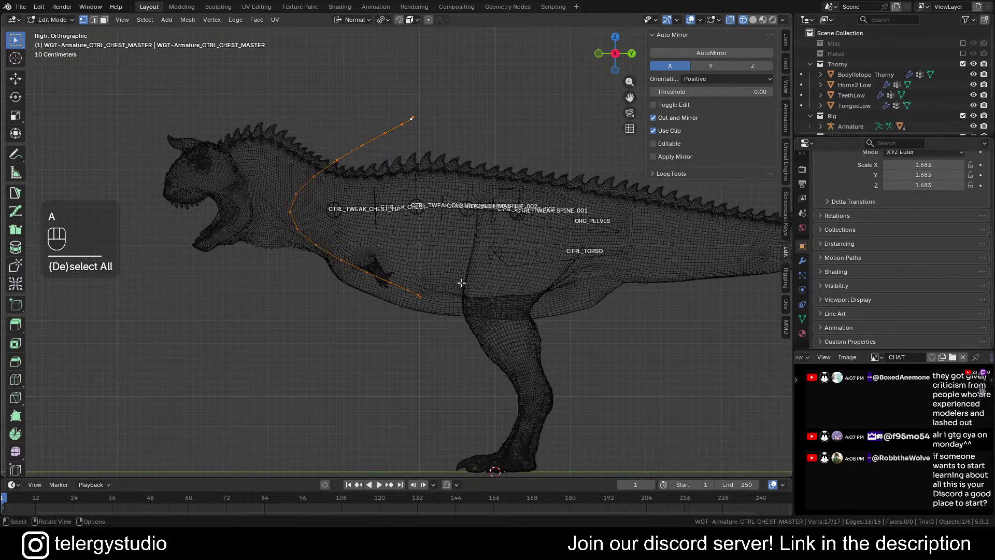
# Enable proportional editing and move the widget's lower end vertex about 0.92 m toward the dinosaur's head, using a proportional size of about 2.85
pyautogui.click(416, 299)
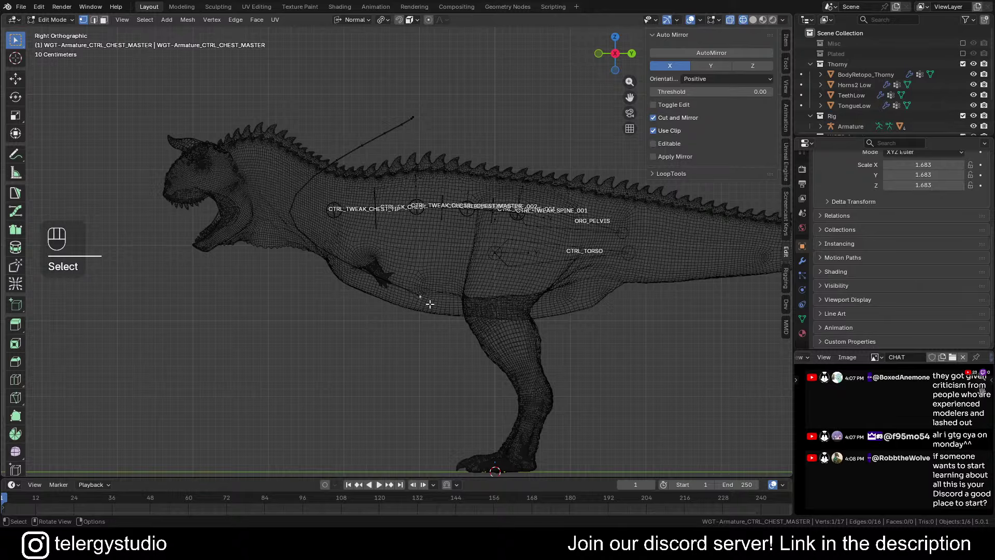
pyautogui.keyDown('shift'); pyautogui.moveTo(430, 304); pyautogui.dragTo(435, 317, button='middle'); pyautogui.keyUp('shift')
pyautogui.press('o')
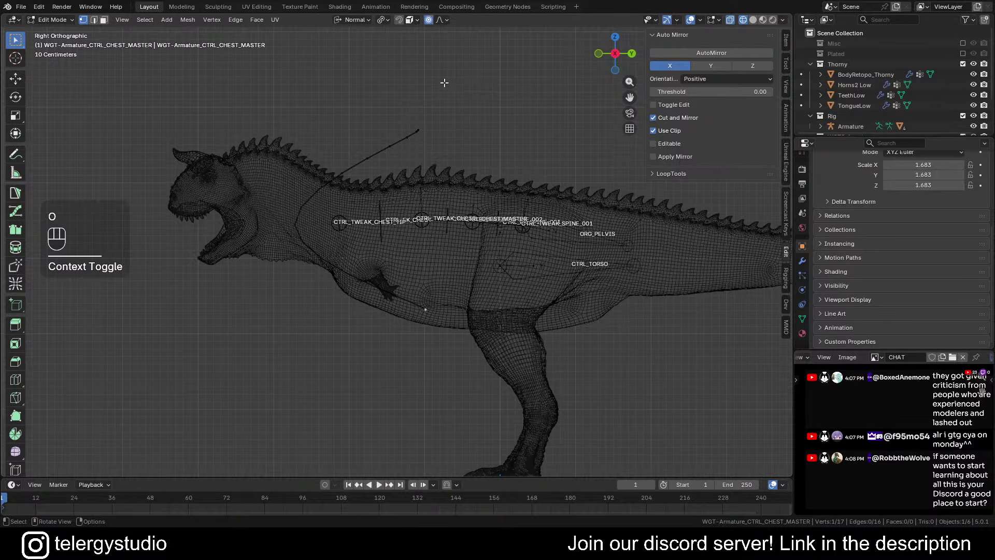
pyautogui.press('g')
pyautogui.scroll(-8, 484, 223)
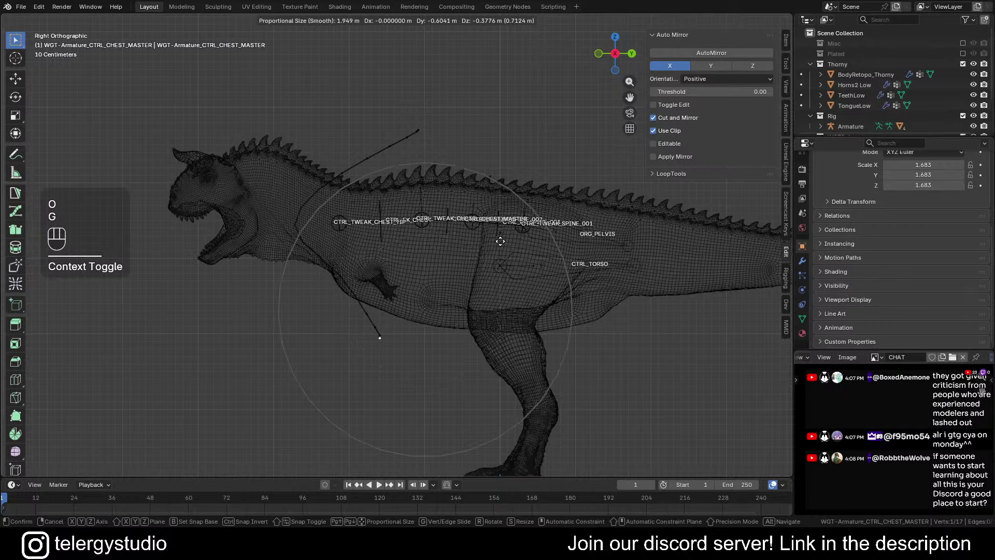
pyautogui.click(475, 214)
# Rotate the widget's lower end about -68° with smooth proportional editing at a size of about 0.56
pyautogui.scroll(2, 362, 254)
pyautogui.keyDown('shift'); pyautogui.moveTo(394, 265); pyautogui.dragTo(441, 251, button='middle'); pyautogui.keyUp('shift')
pyautogui.scroll(2, 453, 324)
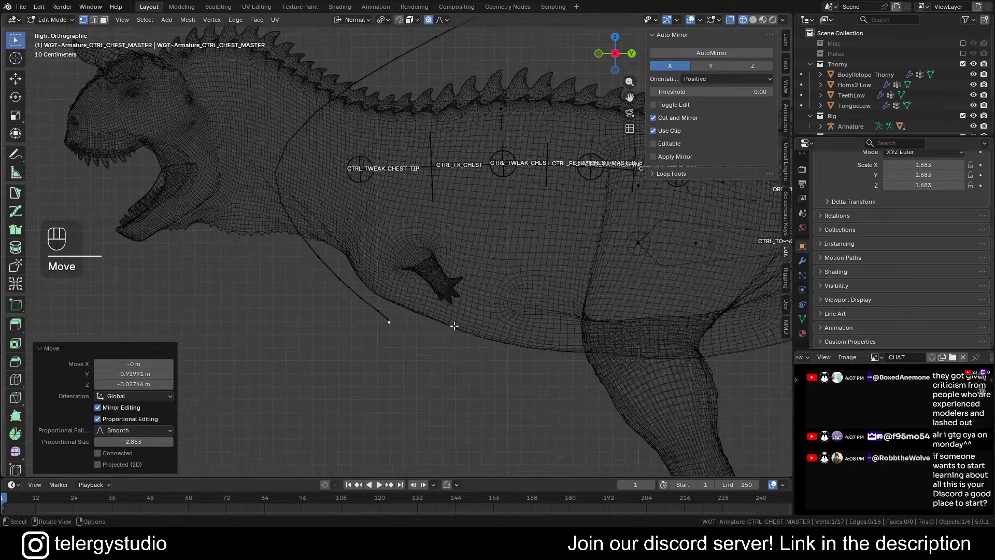
pyautogui.press('r')
pyautogui.scroll(12, 495, 332)
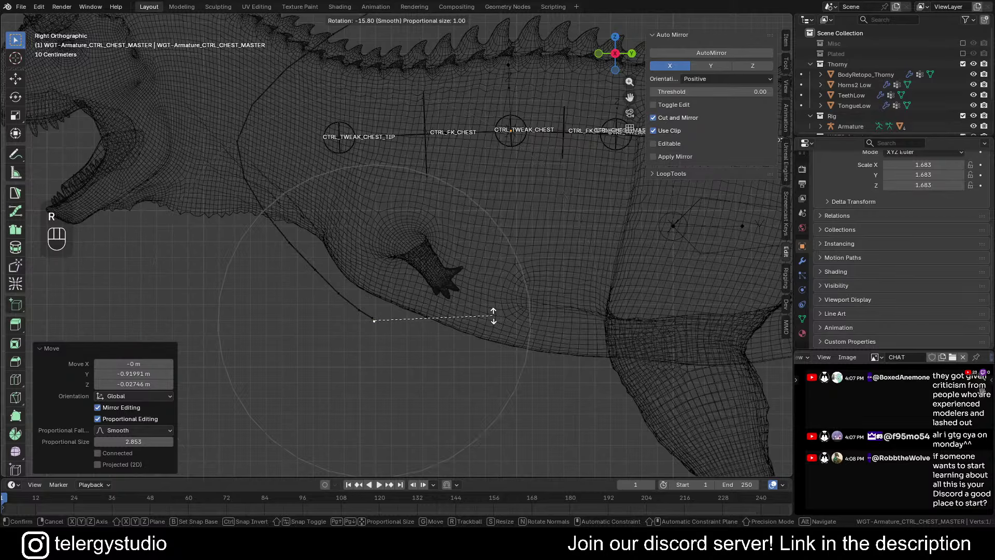
pyautogui.scroll(5, 472, 274)
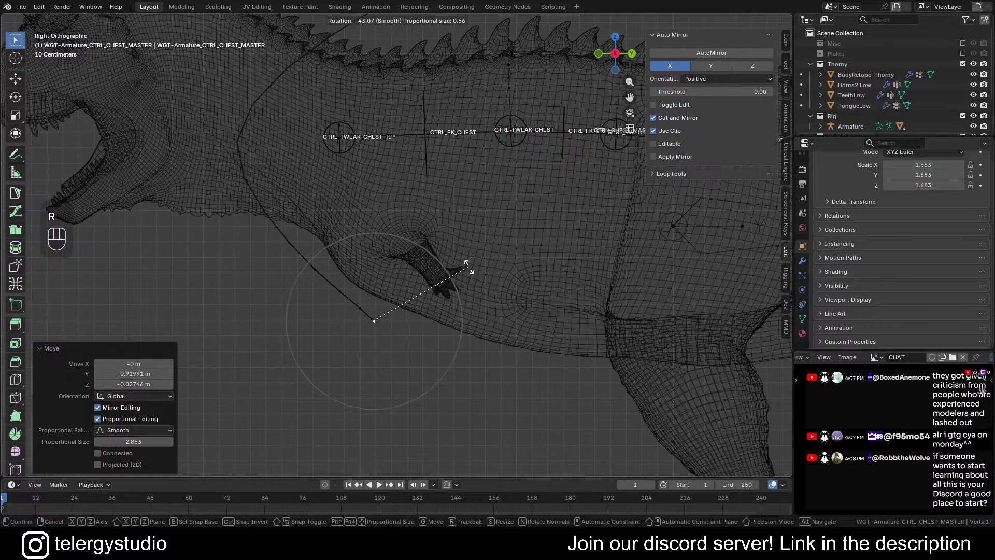
pyautogui.click(444, 239)
# Move the widget's lower end vertex about 0.09 m forward and 0.10 m up with a proportional size of about 1.95
pyautogui.press('g')
pyautogui.scroll(-9, 459, 267)
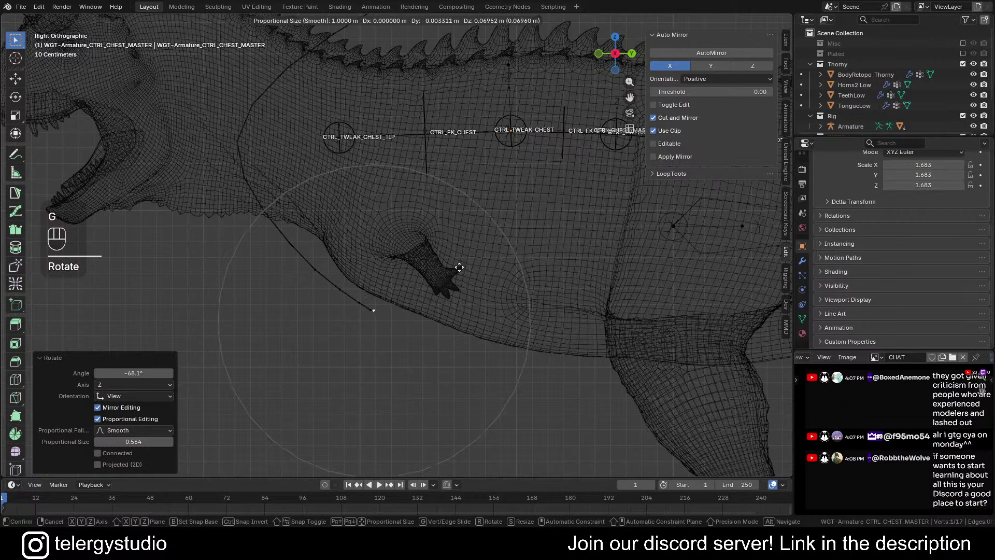
pyautogui.scroll(-4, 453, 258)
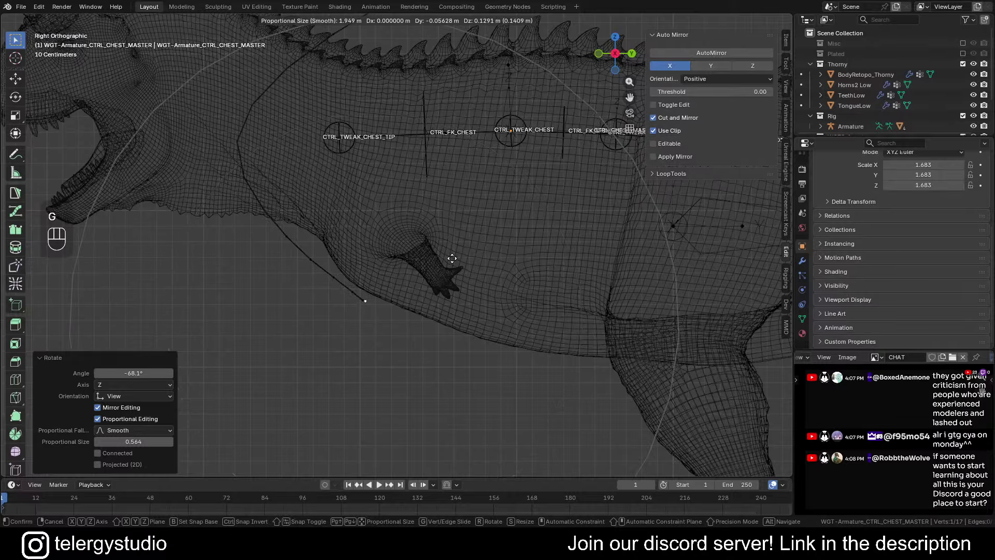
pyautogui.click(445, 262)
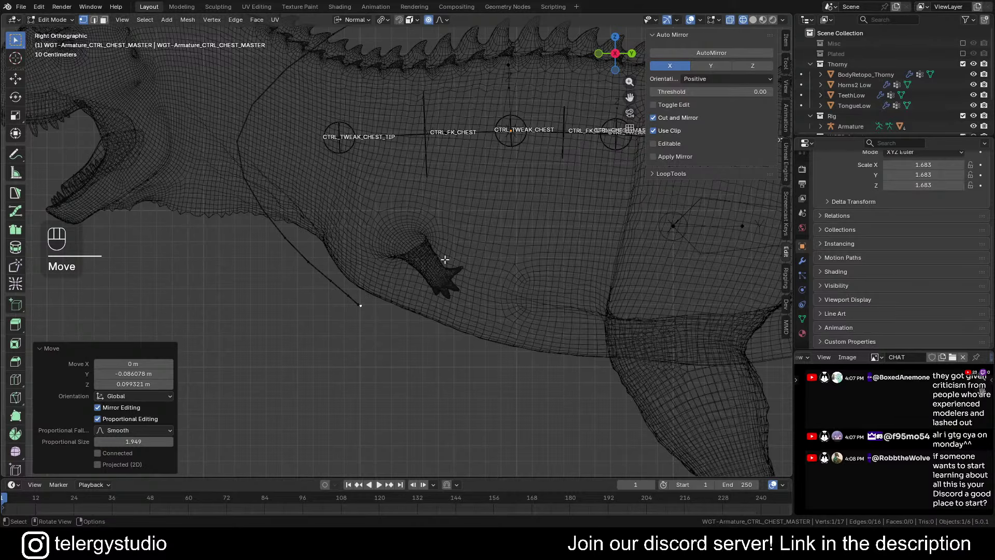
# Move the widget's foremost side vertex about 0.42 m back and 0.13 m down with a proportional size of about 1.46
pyautogui.click(245, 145)
pyautogui.press('g')
pyautogui.scroll(3, 291, 156)
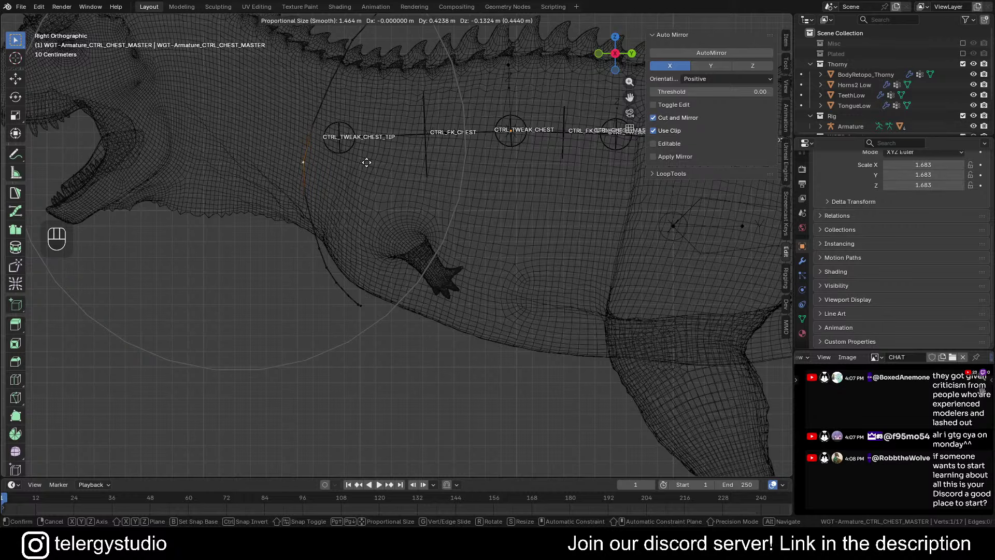
pyautogui.click(367, 162)
# Move the widget's upper end vertex about 0.44 m forward and 0.56 m down with a proportional size of about 2.85
pyautogui.scroll(-4, 386, 112)
pyautogui.keyDown('shift'); pyautogui.moveTo(387, 109); pyautogui.dragTo(368, 177, button='middle'); pyautogui.keyUp('shift')
pyautogui.scroll(3, 377, 146)
pyautogui.click(444, 106)
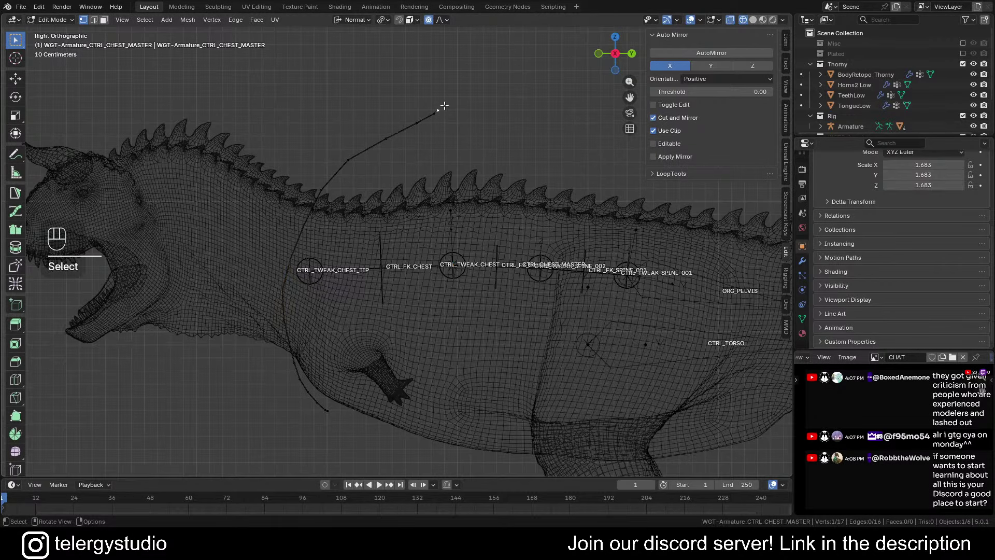
pyautogui.press('g')
pyautogui.scroll(-6, 450, 132)
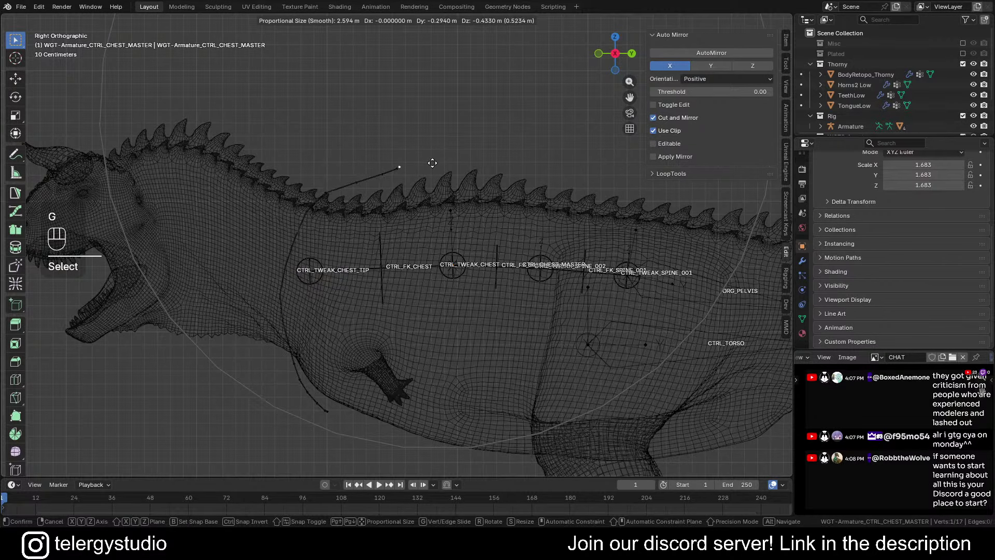
pyautogui.scroll(-1, 432, 163)
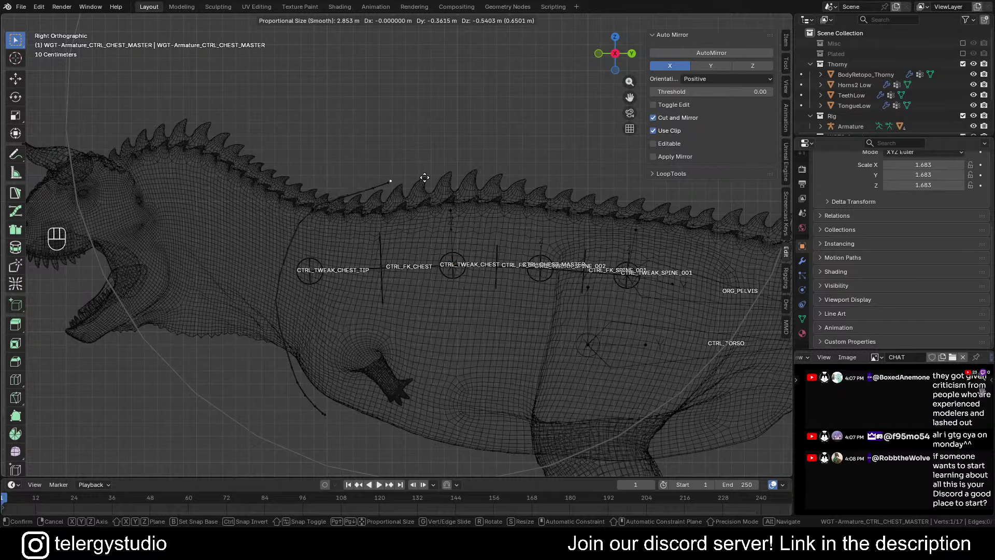
pyautogui.click(419, 179)
pyautogui.scroll(3, 373, 192)
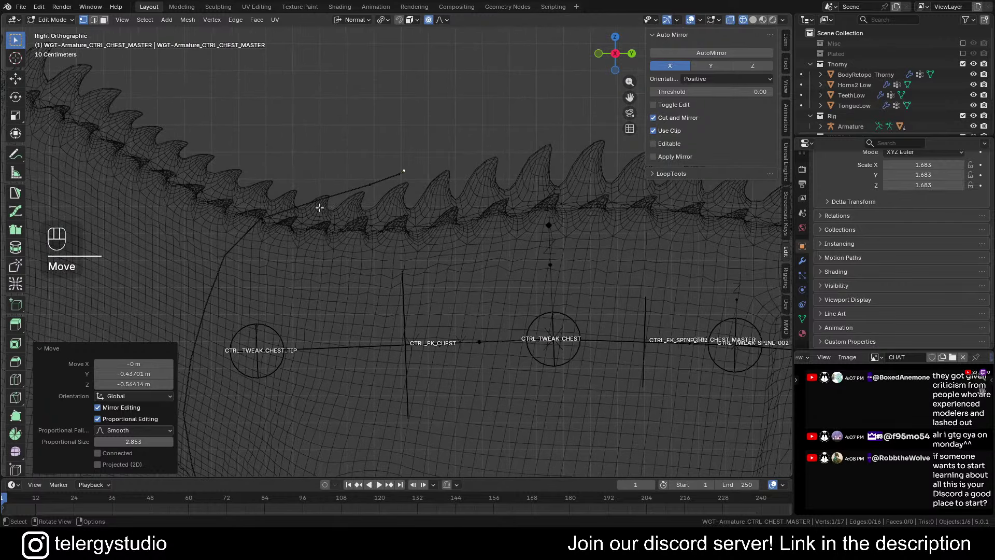
# Move the widget vertex at the base of the neck spines about 0.07 m back and 0.03 m down with a proportional size of 1
pyautogui.click(295, 232)
pyautogui.press('g')
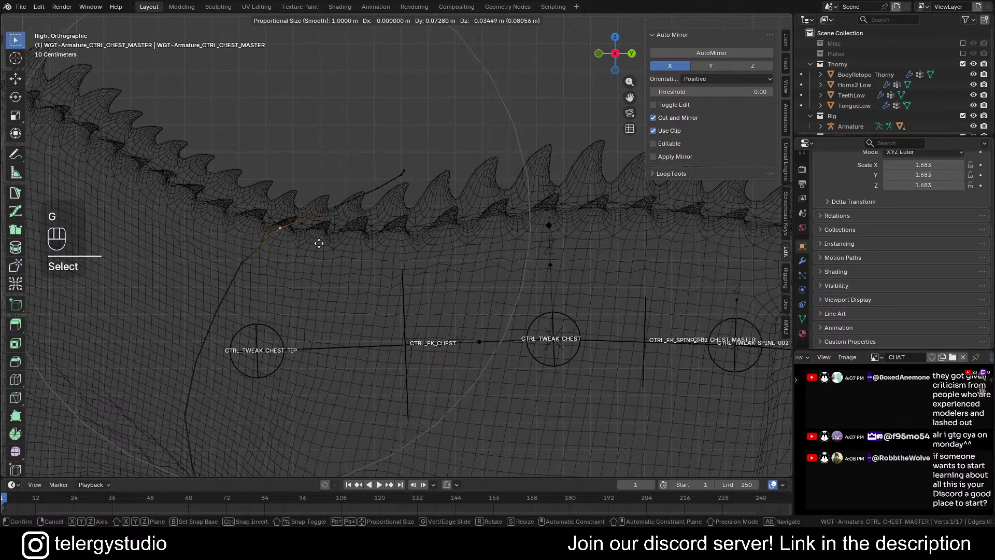
pyautogui.click(318, 241)
# Rotate the widget's upper end about 75.8° at a proportional size of about 0.47, and lower it about 0.07 m at a size of about 0.91
pyautogui.click(404, 167)
pyautogui.press('r')
pyautogui.scroll(8, 456, 171)
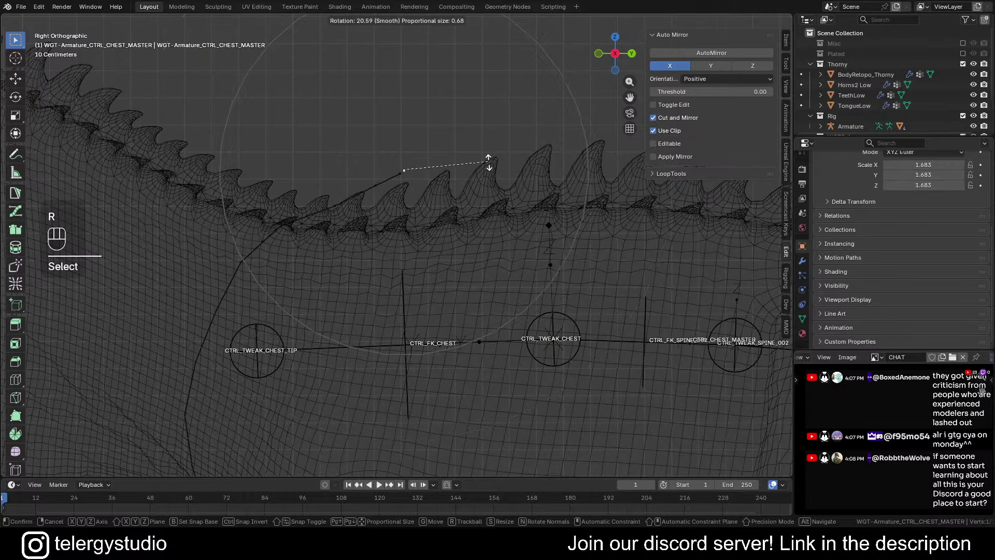
pyautogui.click(484, 230)
pyautogui.press('g')
pyautogui.scroll(-6, 508, 223)
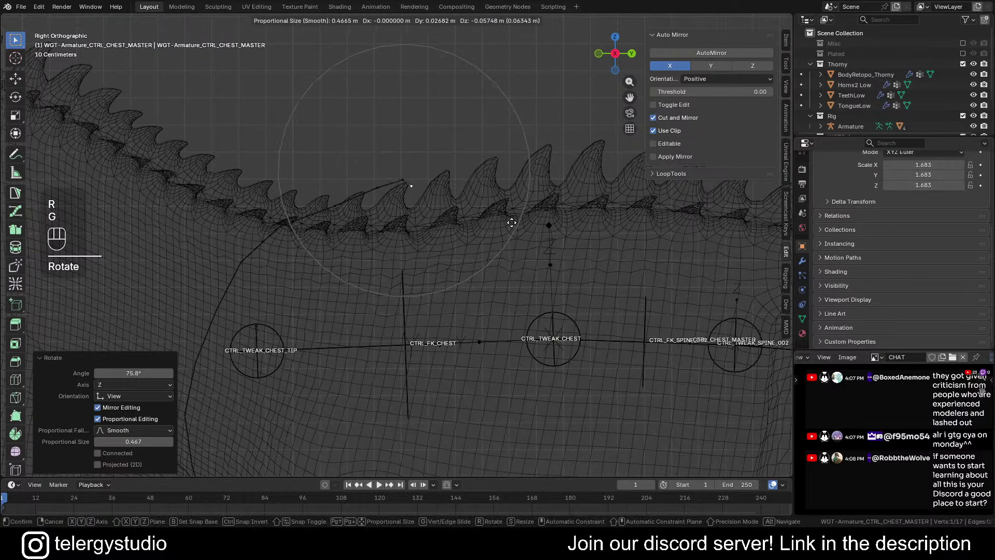
pyautogui.click(501, 229)
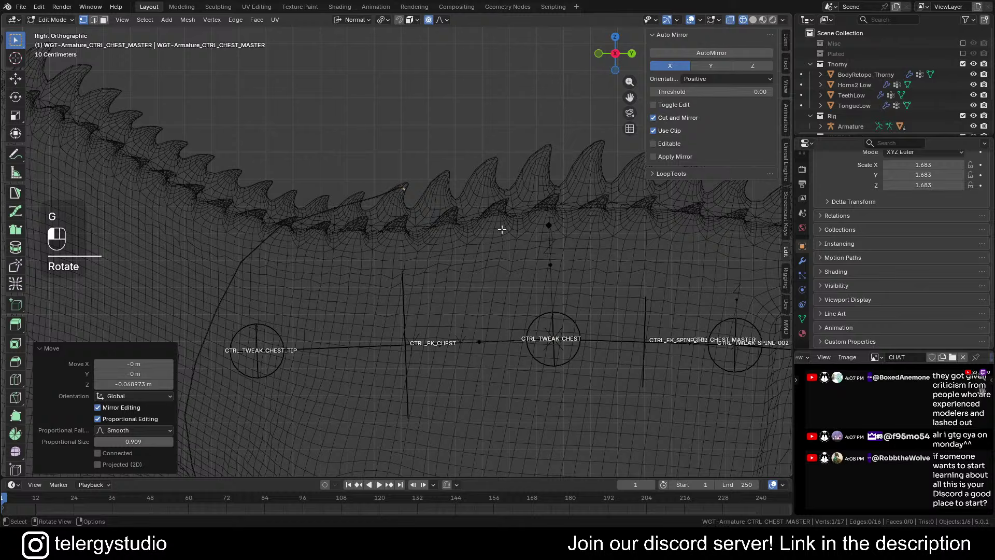
# Reposition the vertices just below the widget's upper end along the back spines, shifting one about 0.11 m forward and lowering one about 0.03 m
pyautogui.click(381, 198)
pyautogui.press('g')
pyautogui.click(274, 224)
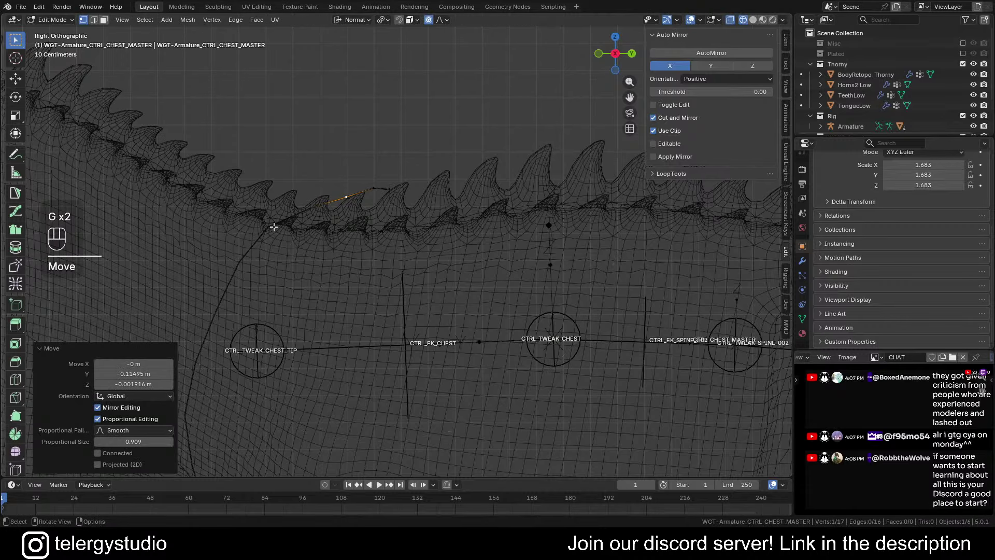
pyautogui.click(309, 233)
pyautogui.press('g')
pyautogui.click(360, 192)
pyautogui.click(382, 200)
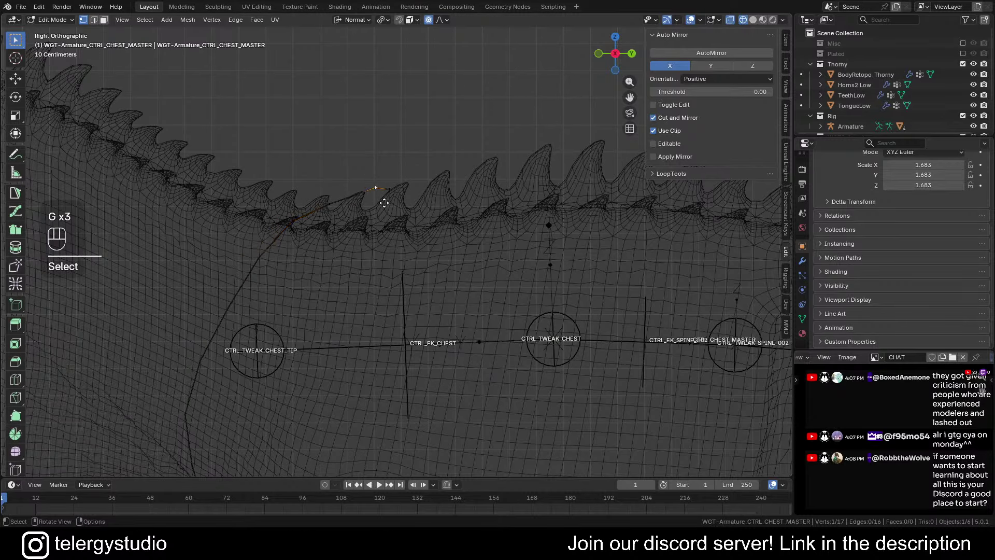
pyautogui.press('g')
pyautogui.click(382, 208)
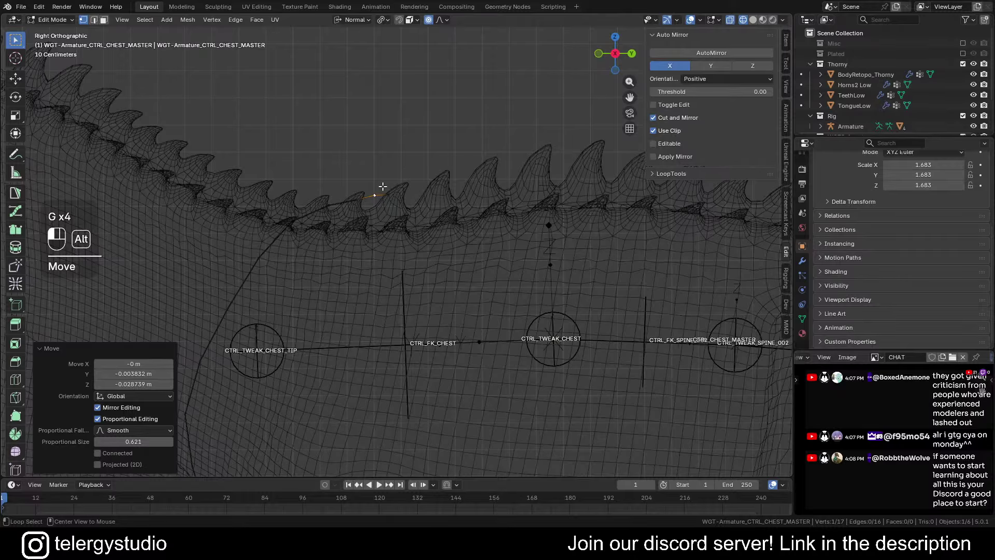
# Select the whole widget curve and apply Relax three times to even out its shape
pyautogui.keyDown('alt'); pyautogui.click(389, 214); pyautogui.keyUp('alt')
pyautogui.scroll(-6, 381, 215)
pyautogui.moveTo(389, 194); pyautogui.dragTo(417, 202, button='middle')
pyautogui.press('q')
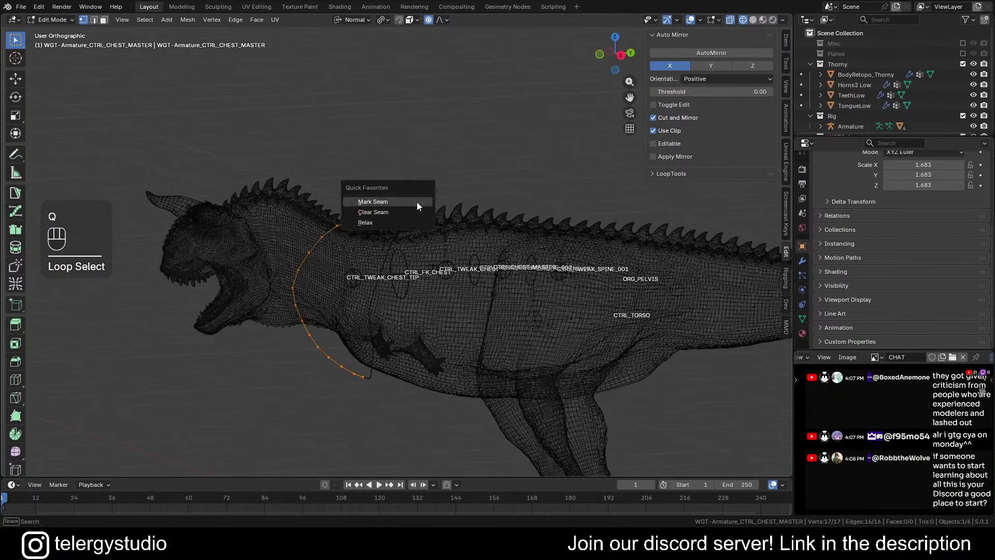
pyautogui.click(378, 219)
pyautogui.press('q')
pyautogui.click(379, 220)
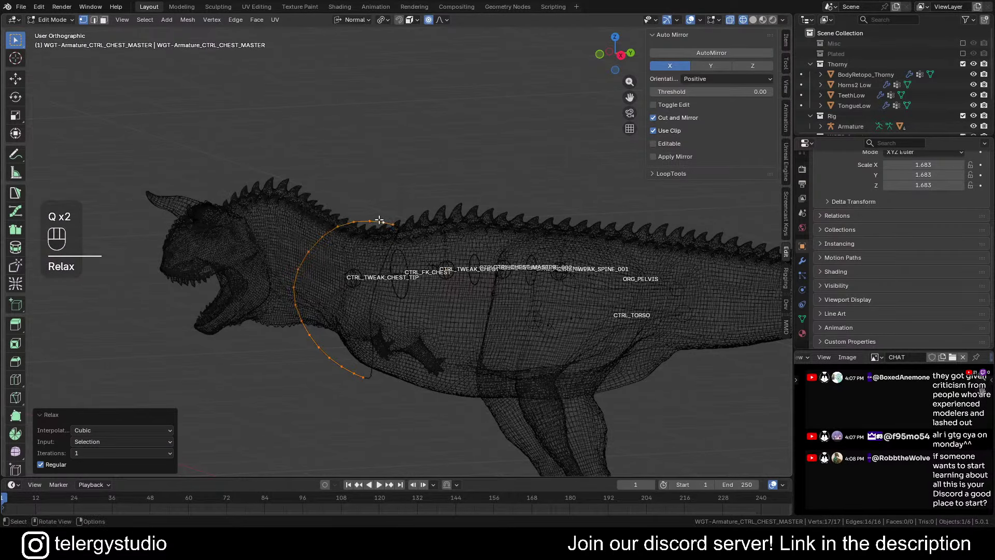
pyautogui.press('q')
pyautogui.click(380, 220)
# View the chest widget from above with the viewport in solid shading
pyautogui.keyDown('alt'); pyautogui.moveTo(674, 208); pyautogui.dragTo(539, 286, button='middle'); pyautogui.keyUp('alt')
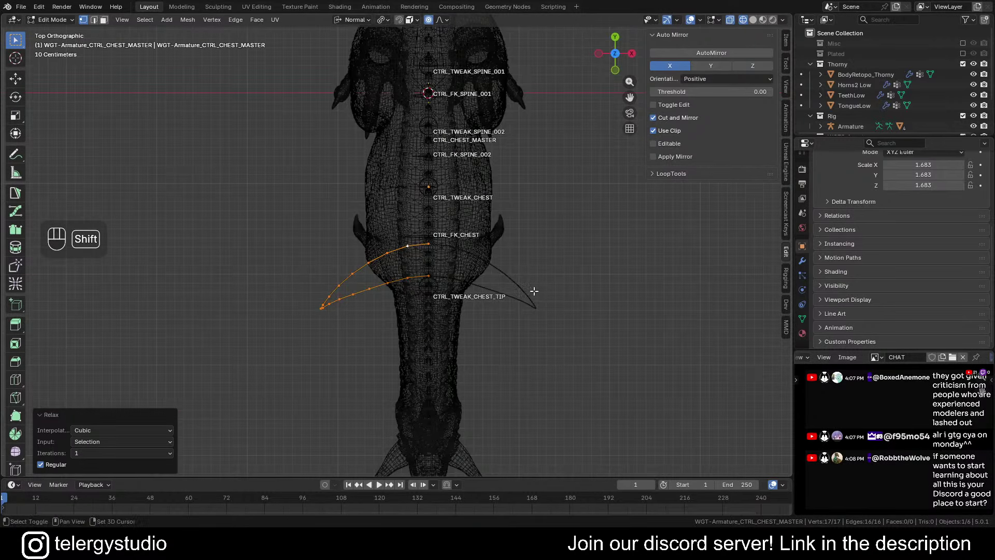
pyautogui.hotkey('shift', 'z')
pyautogui.keyDown('shift'); pyautogui.moveTo(639, 262); pyautogui.dragTo(583, 283, button='middle'); pyautogui.keyUp('shift')
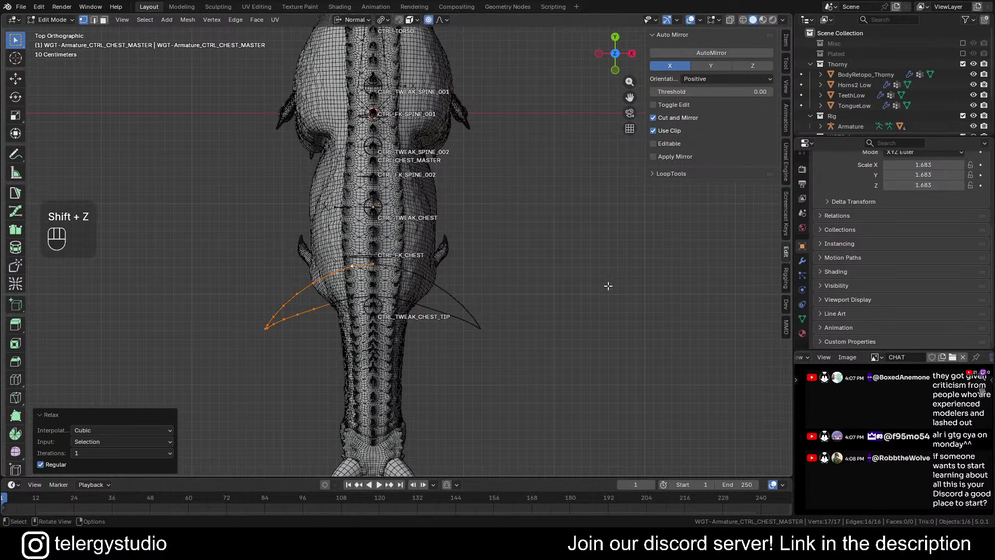
pyautogui.press('g')
pyautogui.press('x')
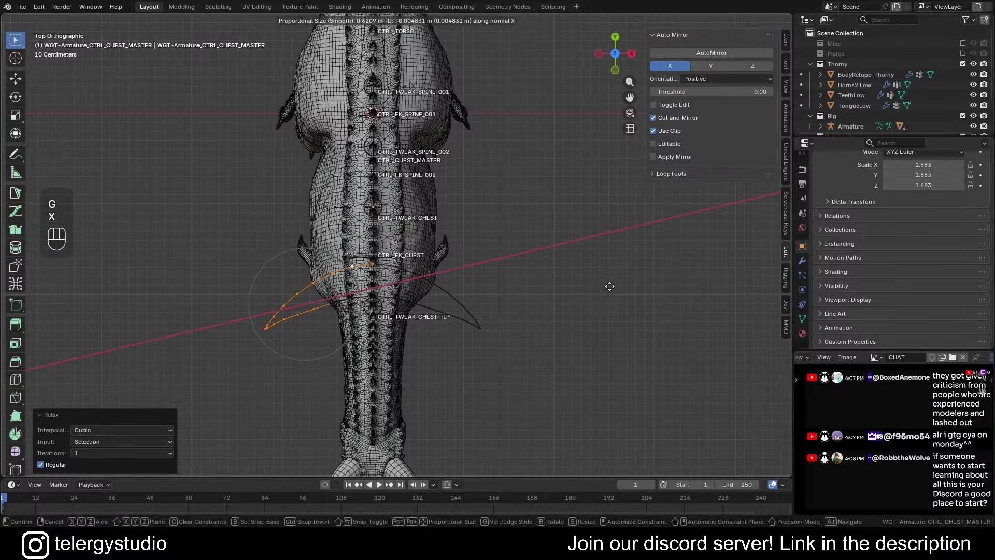
pyautogui.press('x')
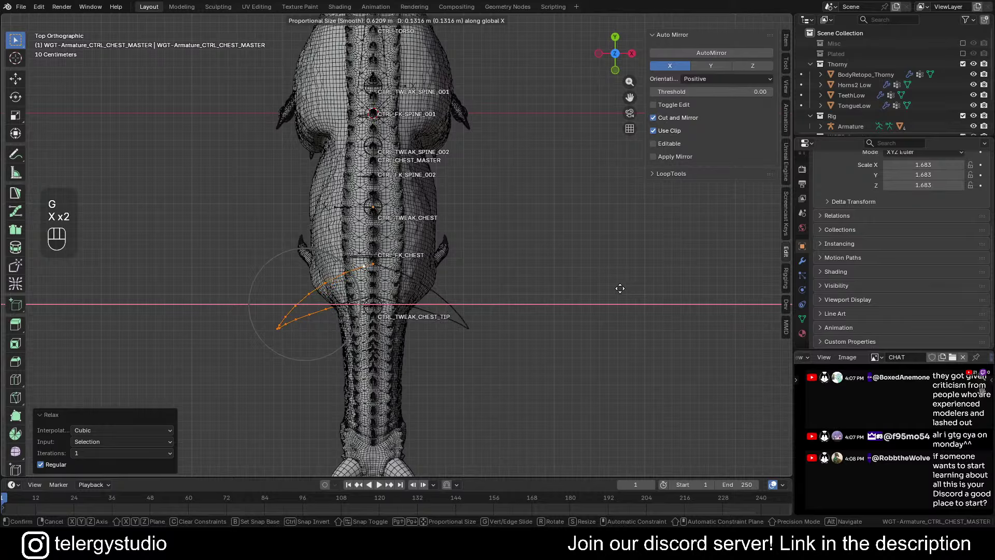
pyautogui.click(618, 288)
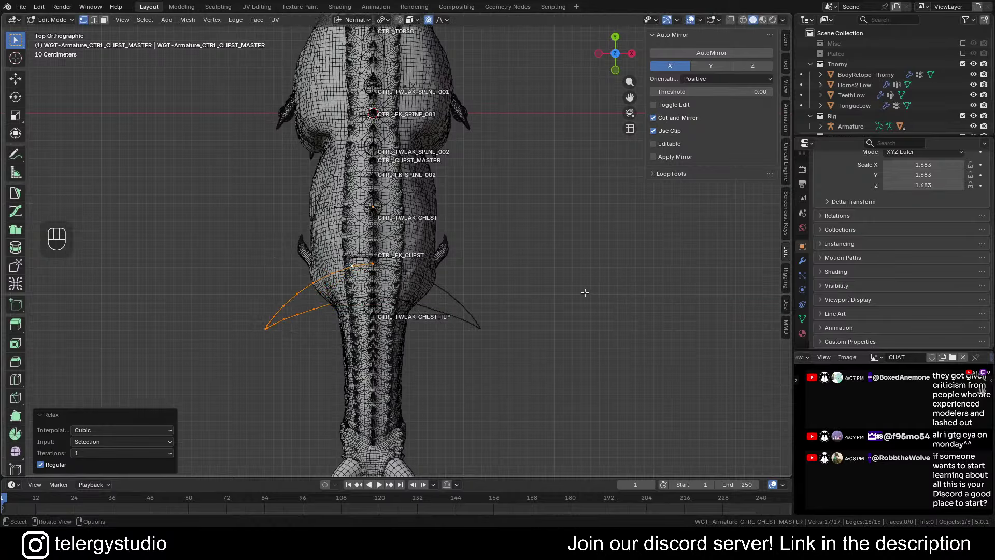
# Set the pivot to the 3D cursor, snap the cursor to the world origin, and scale the widget to about 0.48 along global X
pyautogui.press('.')
pyautogui.click(642, 292)
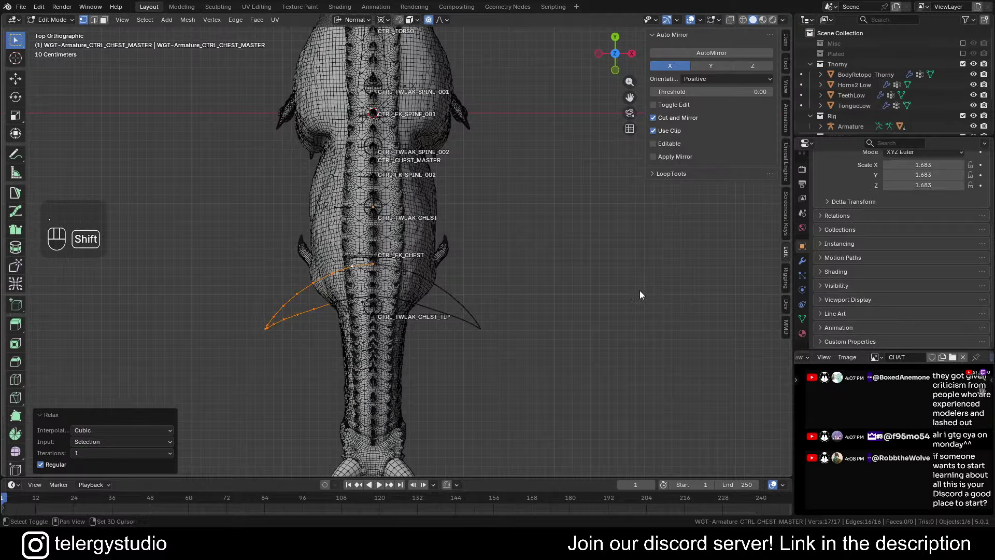
pyautogui.hotkey('shift', 's')
pyautogui.click(576, 332)
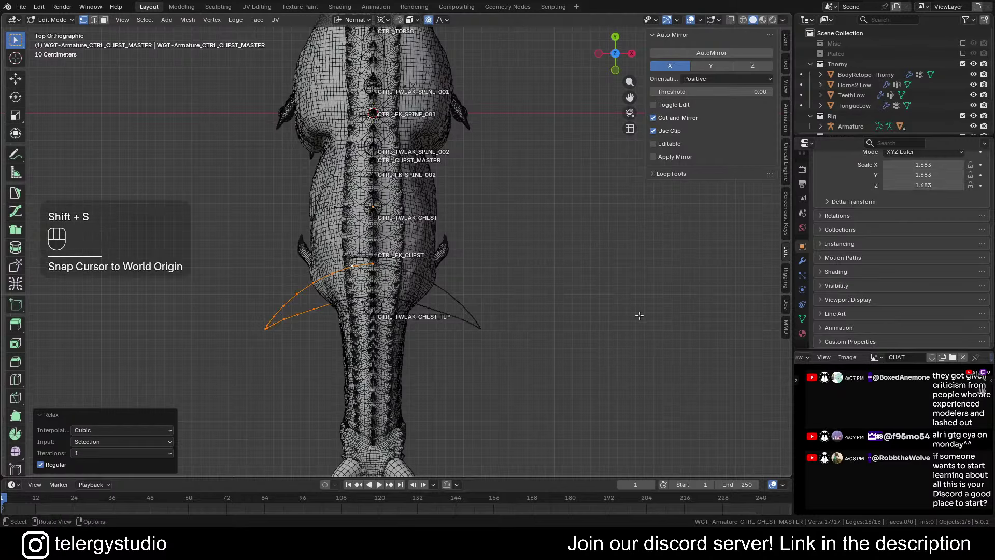
pyautogui.press('s')
pyautogui.press('x')
pyautogui.press('x')
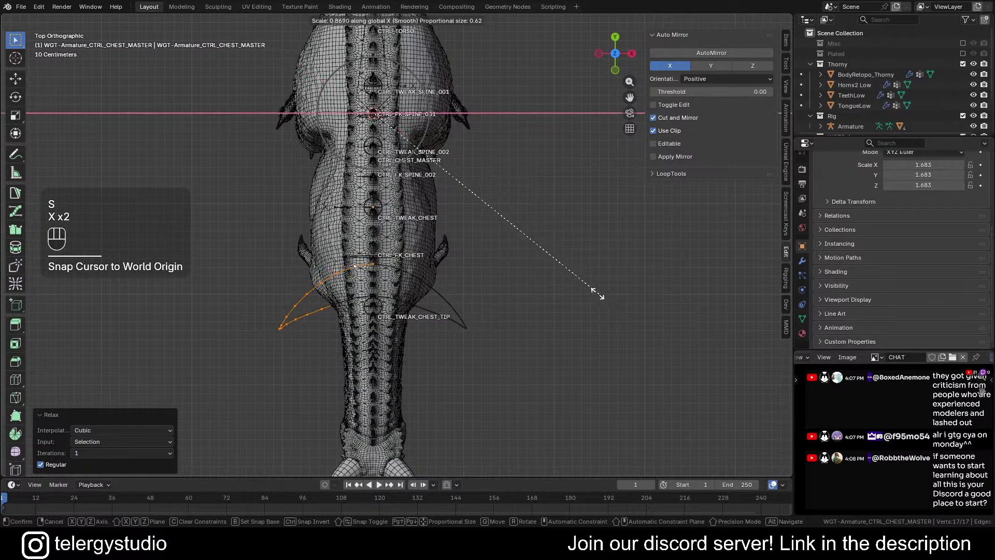
pyautogui.click(488, 226)
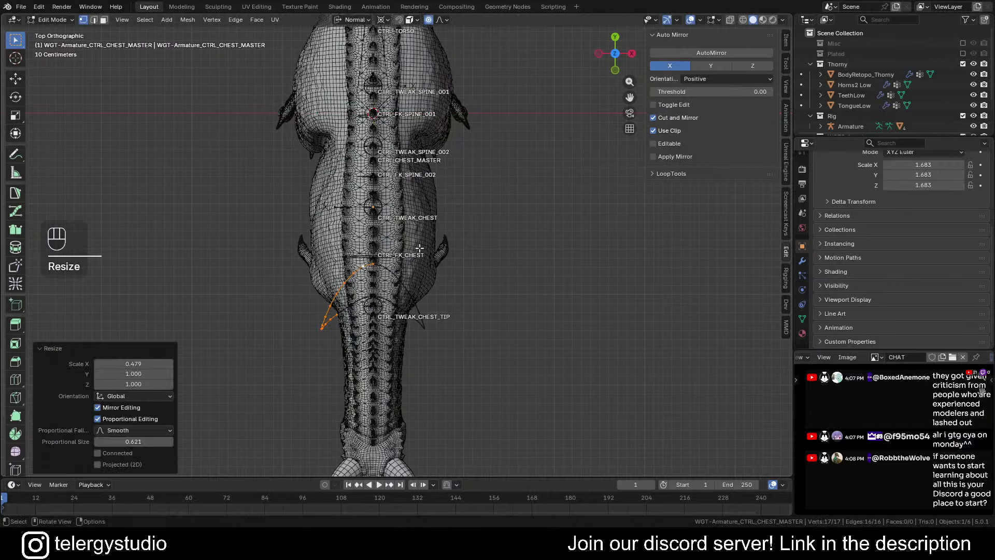
# In side view, raise the widget's upper end vertex about 0.09 m with a proportional size of about 0.62
pyautogui.moveTo(412, 284); pyautogui.dragTo(290, 164, button='middle')
pyautogui.scroll(4, 453, 257)
pyautogui.click(444, 270)
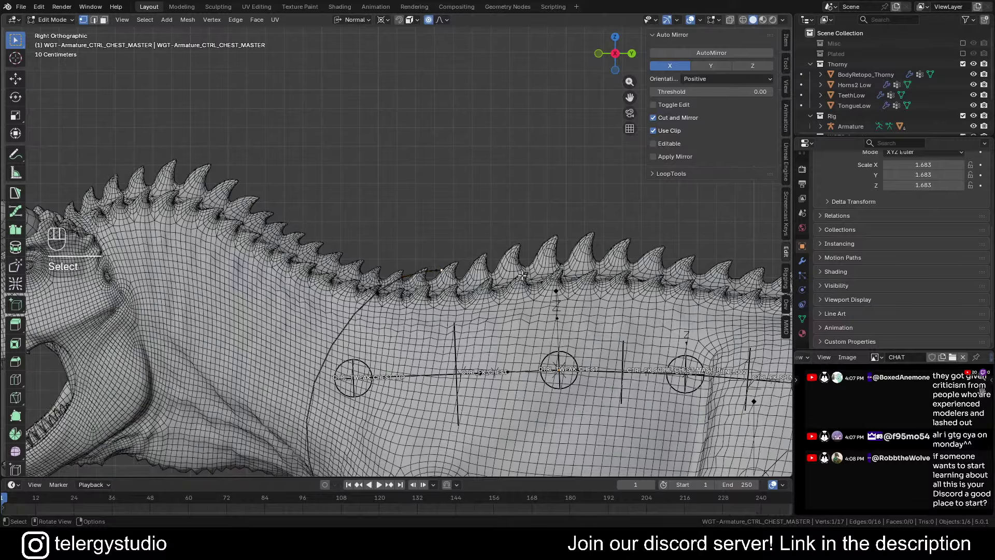
pyautogui.press('g')
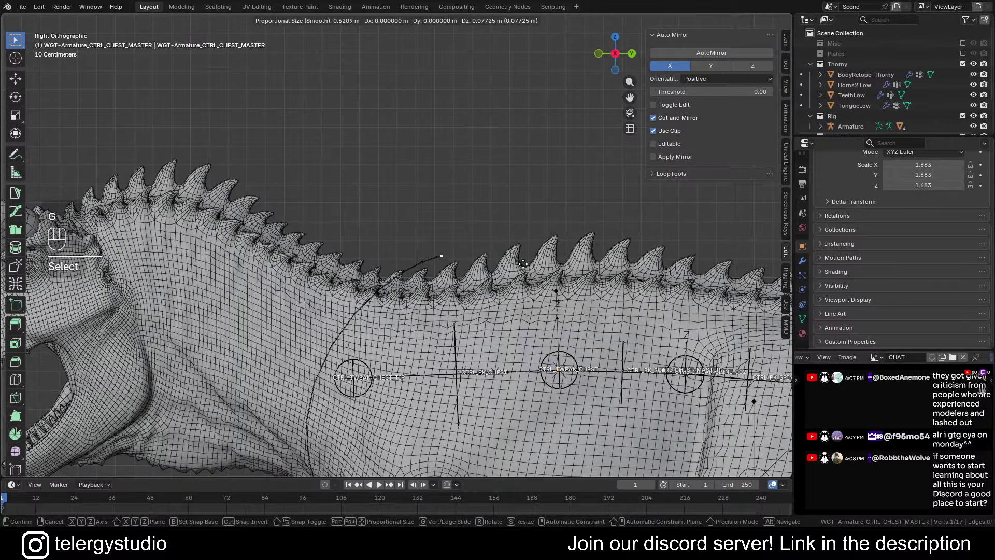
pyautogui.click(524, 263)
# Finish editing the chest widget and return to the armature with the CTRL_CHEST_MASTER bone selected in pose mode
pyautogui.scroll(-5, 470, 244)
pyautogui.keyDown('shift'); pyautogui.moveTo(470, 244); pyautogui.dragTo(444, 207, button='middle'); pyautogui.keyUp('shift')
pyautogui.moveTo(415, 265)
pyautogui.mouseDown(button='middle')
pyautogui.moveTo(469, 286)
pyautogui.moveTo(424, 263)
pyautogui.mouseUp(button='middle')
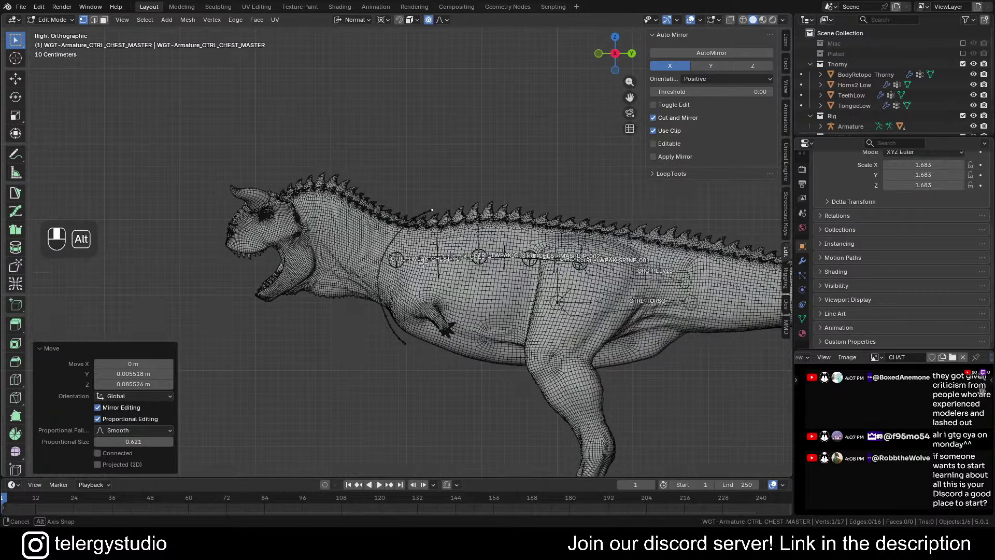
pyautogui.click(787, 279)
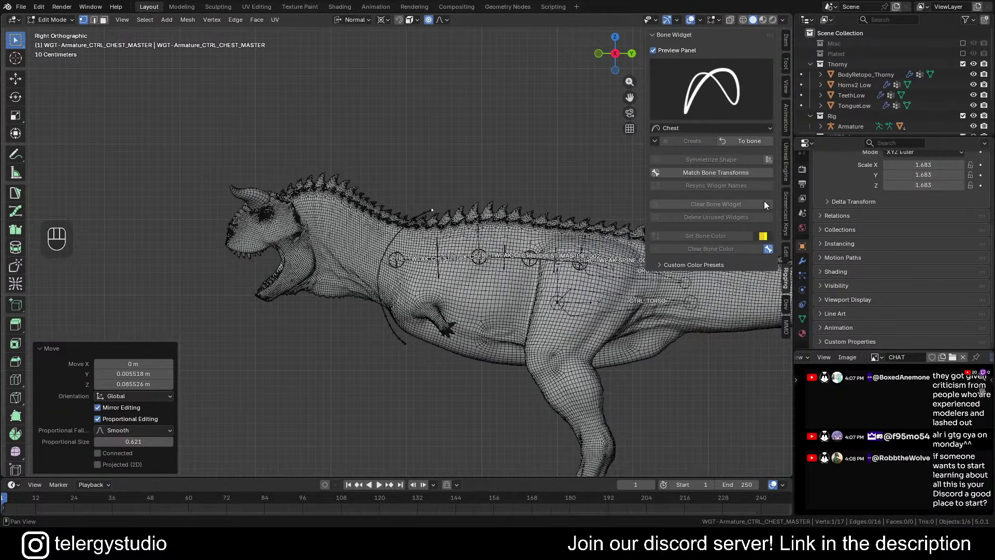
pyautogui.click(736, 143)
pyautogui.moveTo(479, 253); pyautogui.dragTo(557, 272, button='middle')
pyautogui.scroll(4, 508, 283)
pyautogui.click(419, 334)
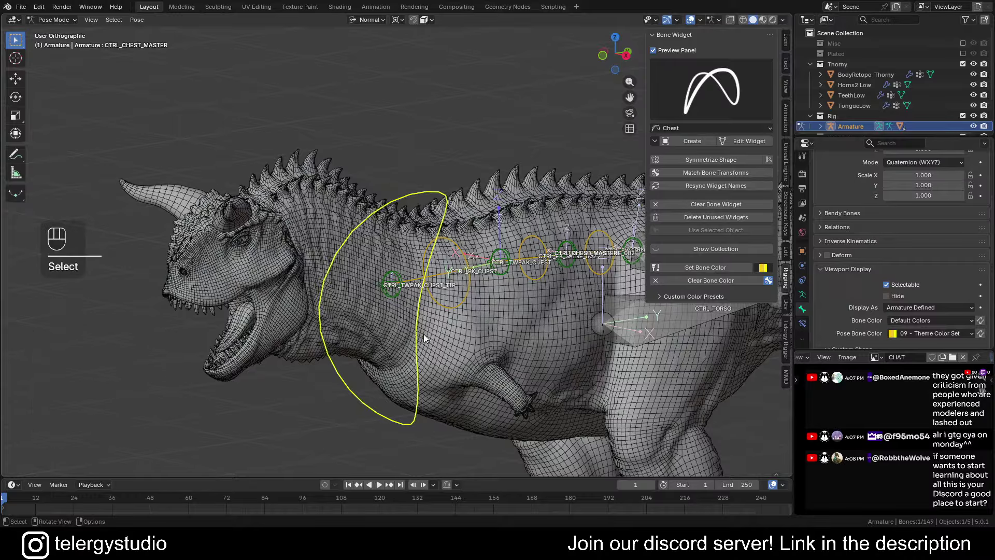
pyautogui.moveTo(424, 338); pyautogui.dragTo(441, 363, button='middle')
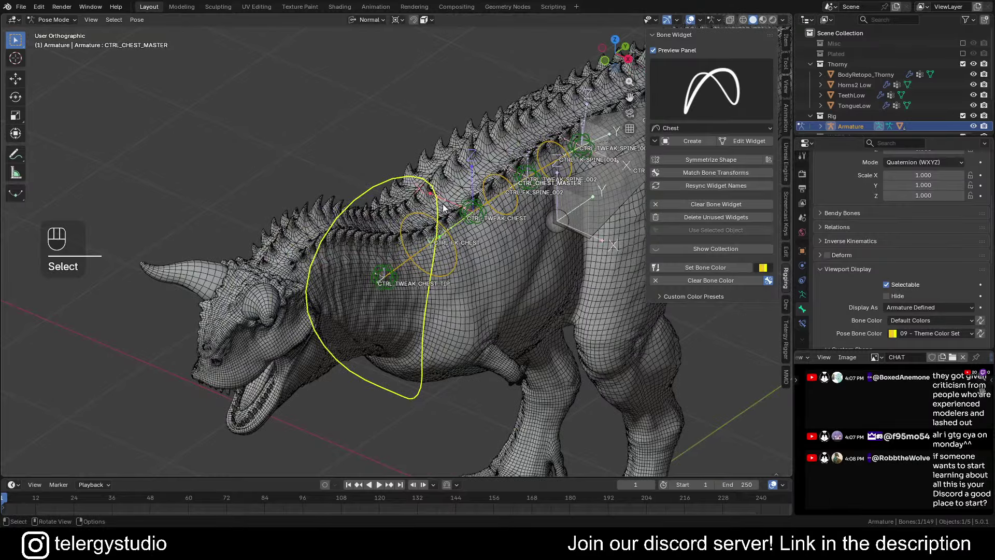
pyautogui.keyDown('shift'); pyautogui.moveTo(443, 207); pyautogui.dragTo(242, 222, button='middle'); pyautogui.keyUp('shift')
pyautogui.scroll(-3, 331, 217)
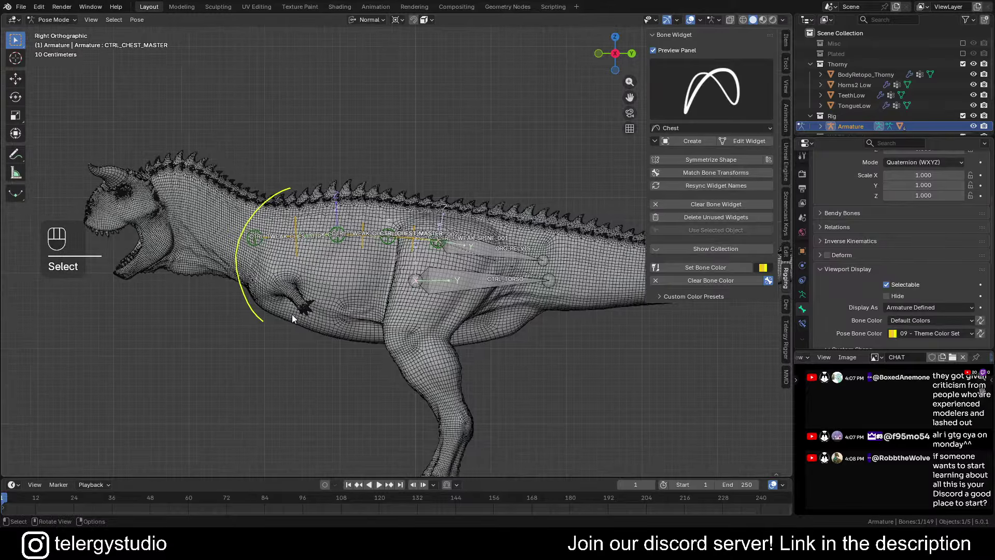
pyautogui.press('r')
pyautogui.press('r')
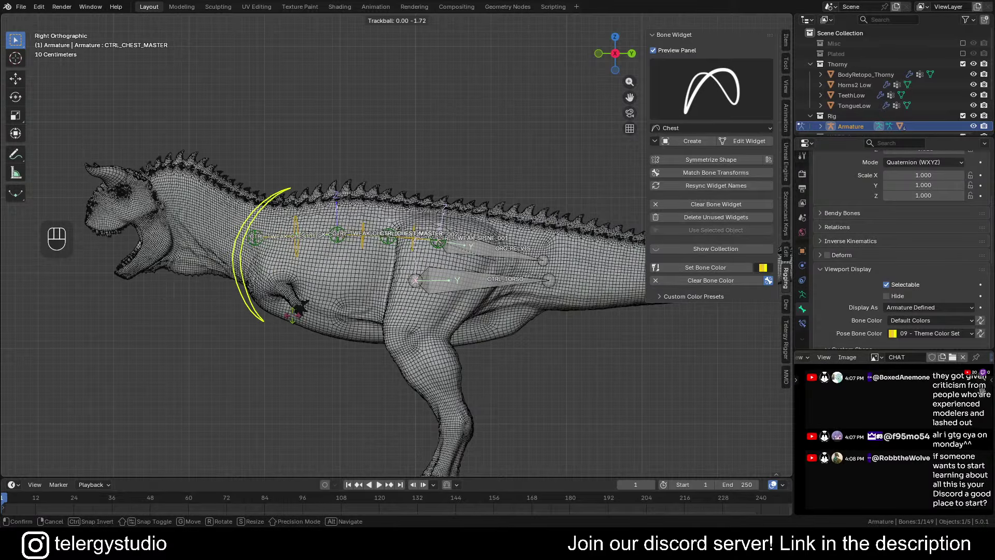
pyautogui.click(342, 296)
# Set the pivot point to Individual Origins and test-rotate the chest master controller, cancelling the rotation to keep the rest pose
pyautogui.press('.')
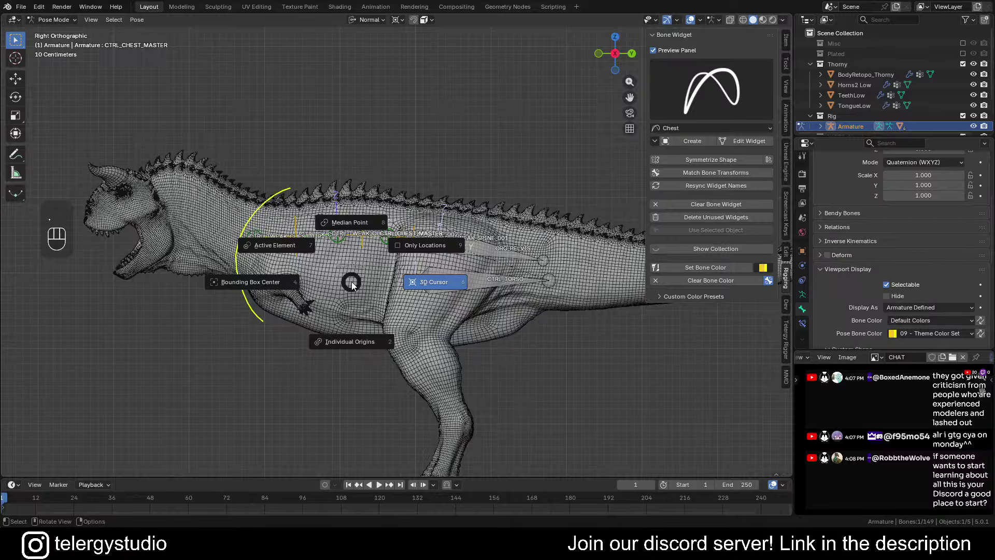
pyautogui.click(357, 337)
pyautogui.press('r')
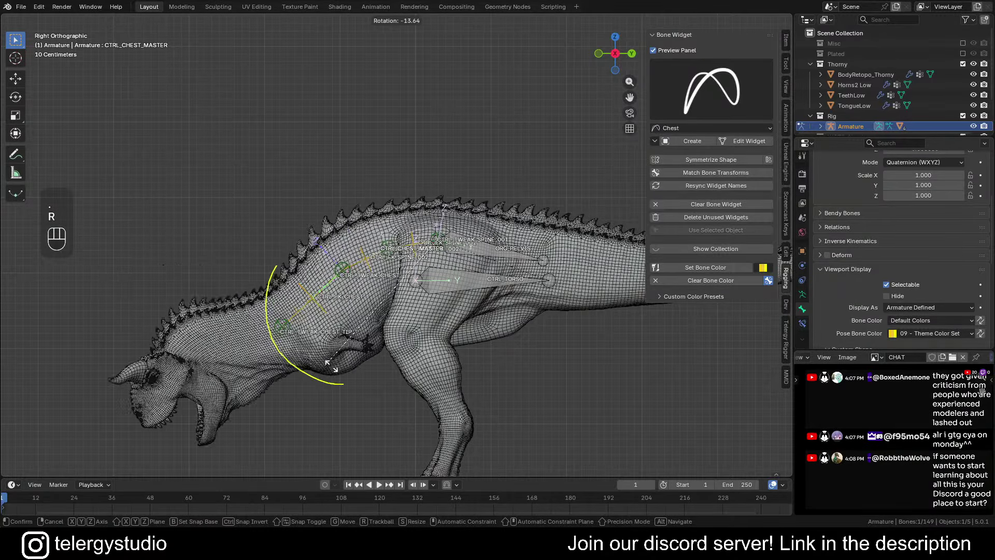
pyautogui.press('r')
pyautogui.press('r')
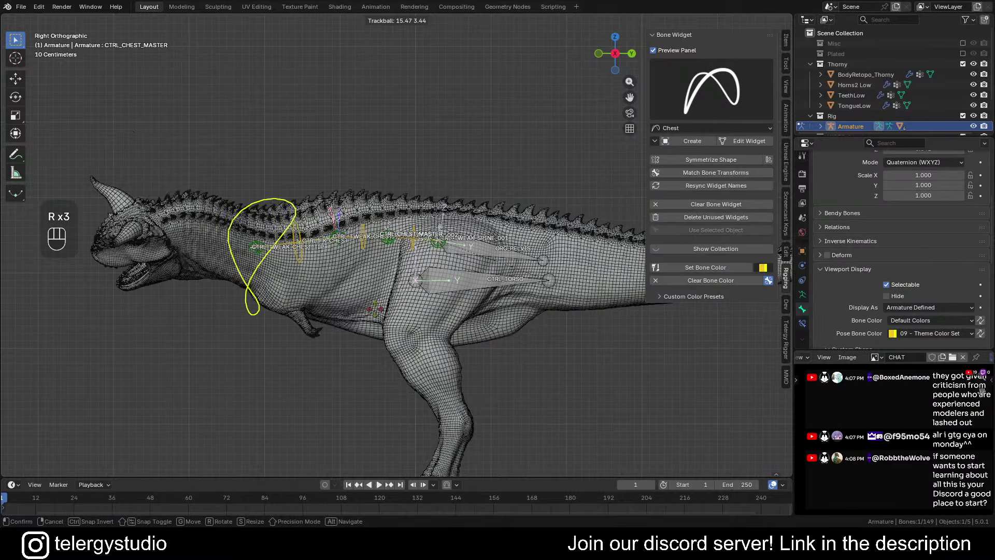
pyautogui.rightClick(358, 274)
pyautogui.scroll(-3, 334, 242)
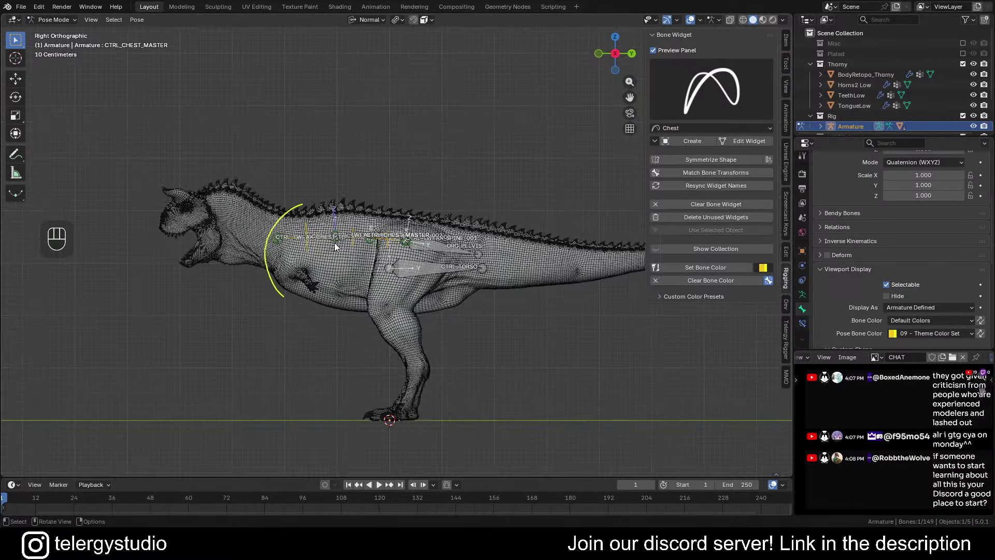
# Select the CTRL_TORSO bone and give it the yellow 09 theme bone color
pyautogui.keyDown('shift'); pyautogui.moveTo(335, 243); pyautogui.dragTo(378, 287, button='middle'); pyautogui.keyUp('shift')
pyautogui.scroll(5, 386, 274)
pyautogui.click(385, 273)
pyautogui.click(738, 268)
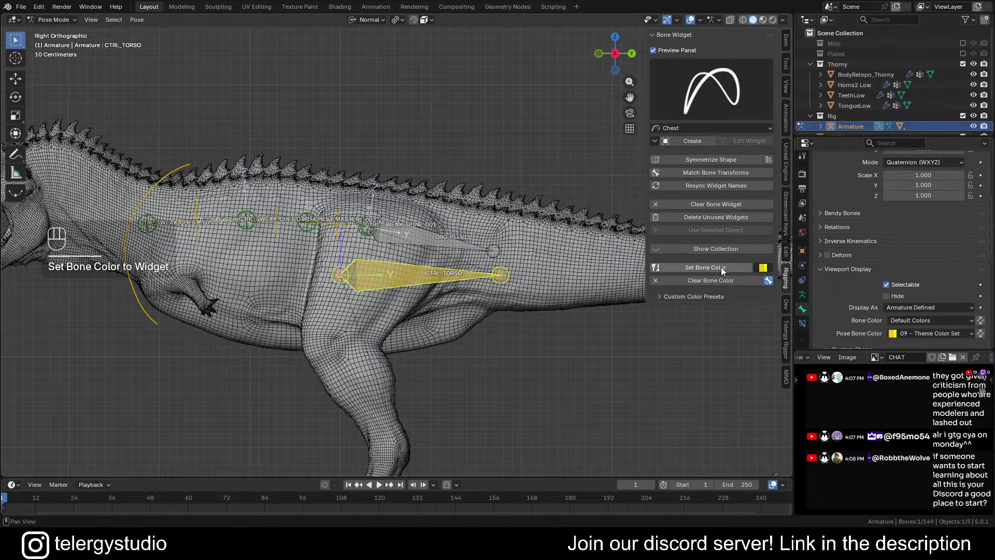
pyautogui.scroll(-2, 453, 279)
pyautogui.scroll(2, 467, 275)
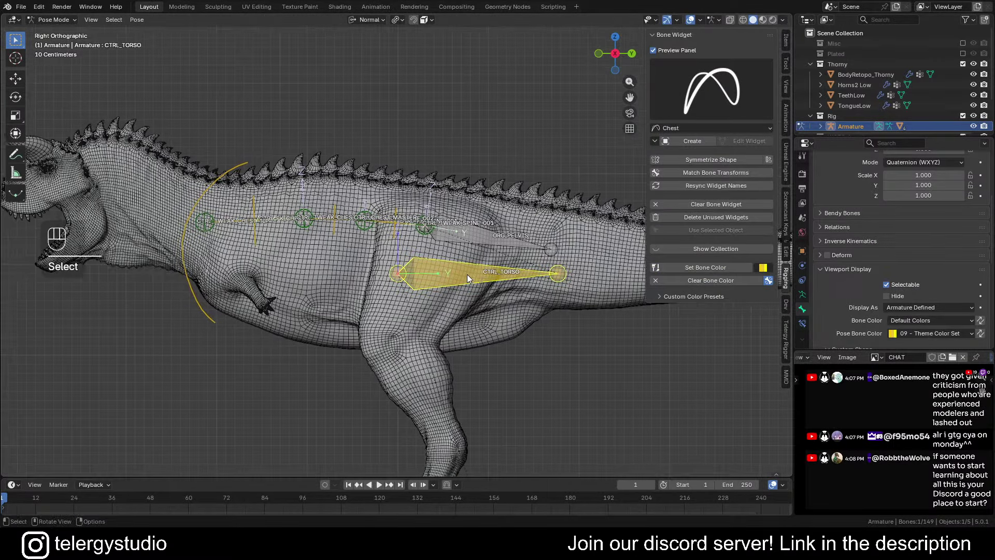
# Add a pivot controller to the CTRL_TORSO bone
pyautogui.click(786, 331)
pyautogui.scroll(-1, 708, 201)
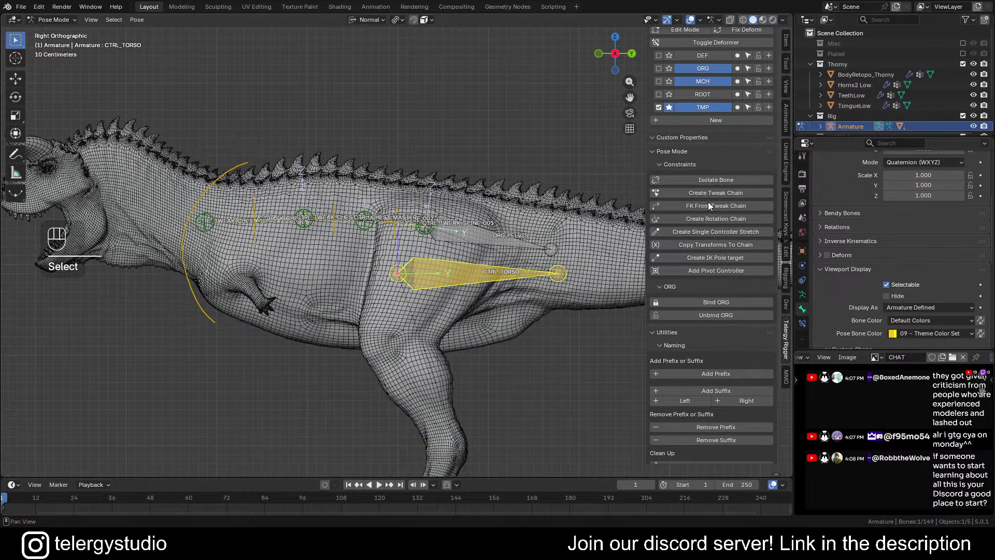
pyautogui.click(718, 270)
pyautogui.scroll(3, 550, 274)
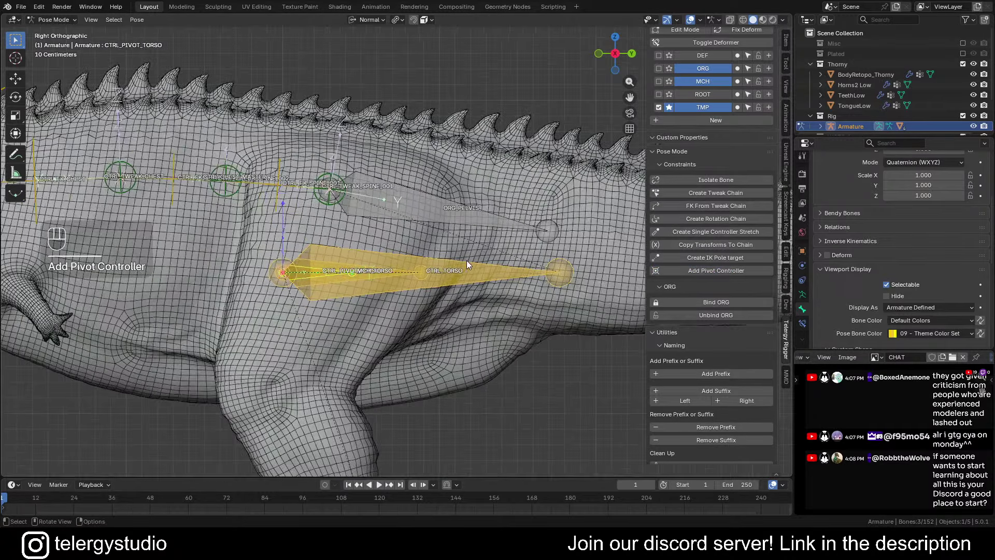
pyautogui.scroll(-3, 451, 260)
pyautogui.keyDown('shift'); pyautogui.moveTo(436, 260); pyautogui.dragTo(508, 183, button='middle'); pyautogui.keyUp('shift')
pyautogui.scroll(5, 497, 200)
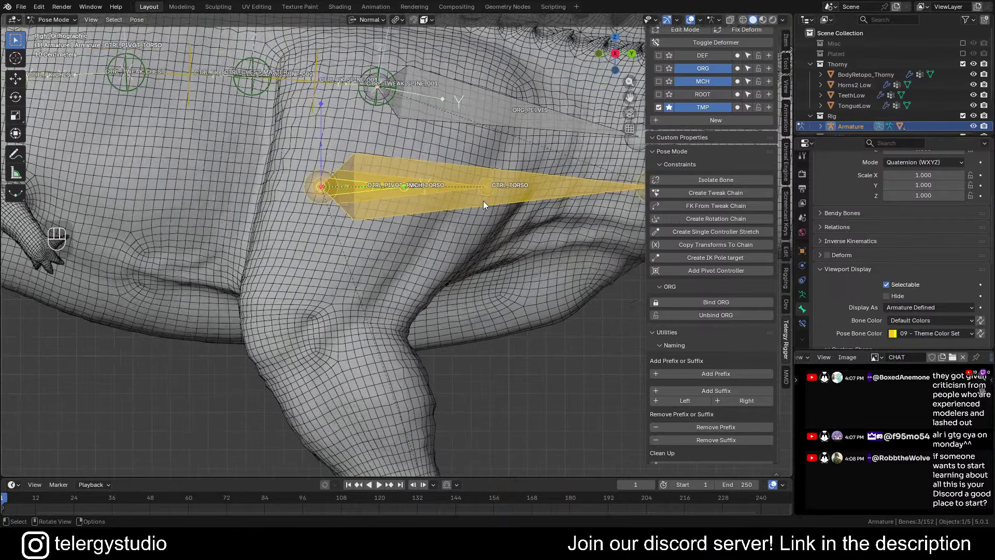
pyautogui.scroll(-5, 483, 201)
# Select only the CTRL_TORSO bone and test-move and rotate the body with it, cancelling the transform
pyautogui.click(425, 219)
pyautogui.scroll(-4, 420, 219)
pyautogui.keyDown('shift'); pyautogui.moveTo(420, 218); pyautogui.dragTo(443, 236, button='middle'); pyautogui.keyUp('shift')
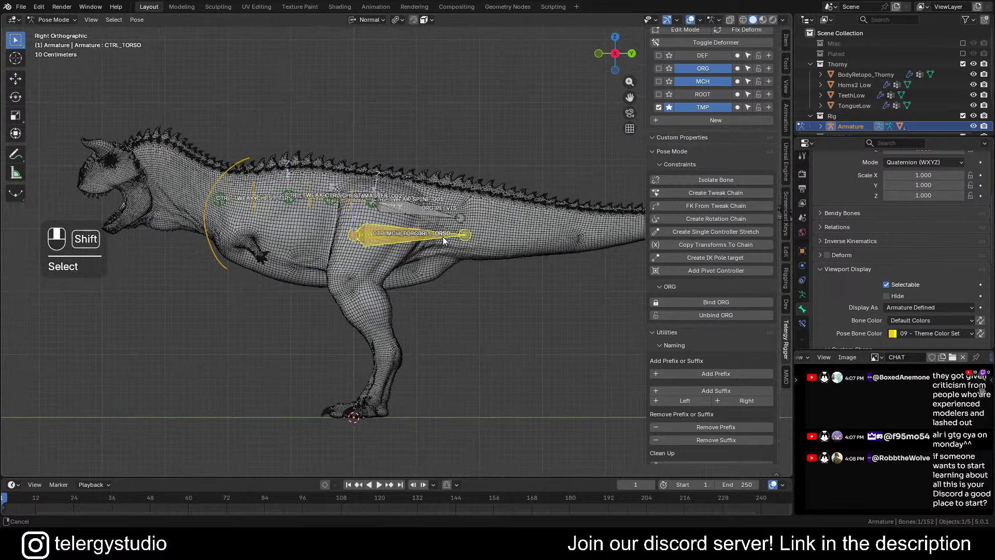
pyautogui.press('g')
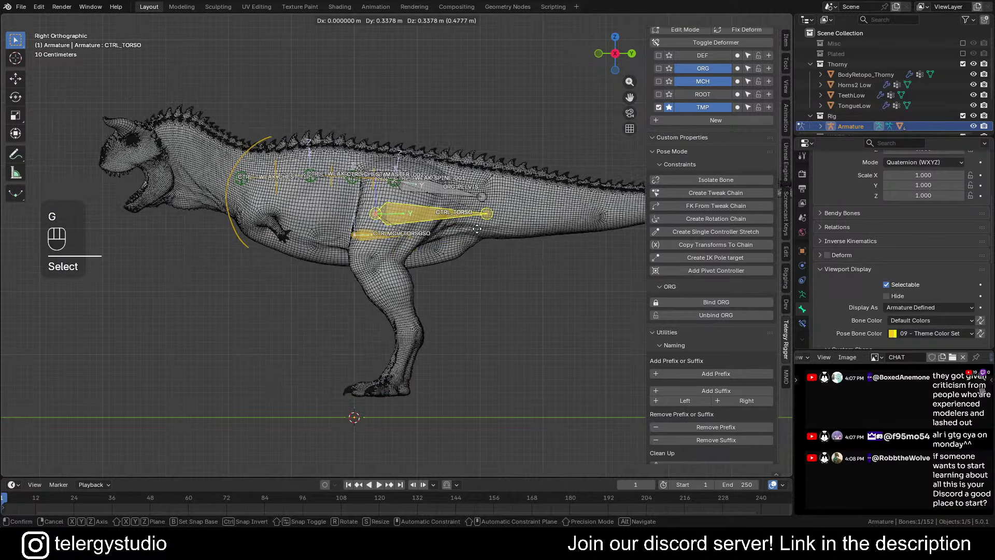
pyautogui.press('r')
pyautogui.rightClick(503, 216)
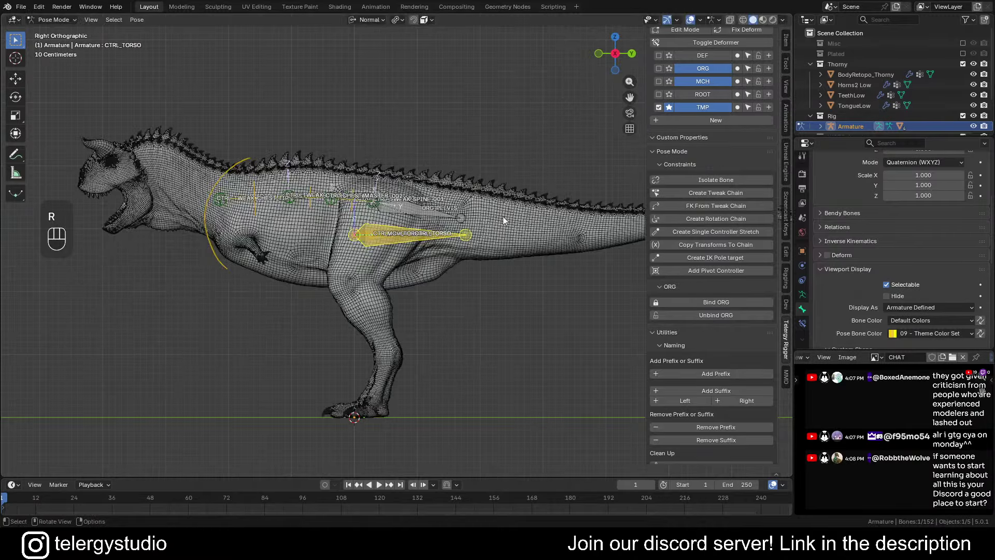
# Select the CTRL_PIVOT_TORSO bone and move it about -2.67 m along Y and -1.23 m along Z
pyautogui.scroll(5, 383, 233)
pyautogui.keyDown('alt'); pyautogui.click(346, 235); pyautogui.keyUp('alt')
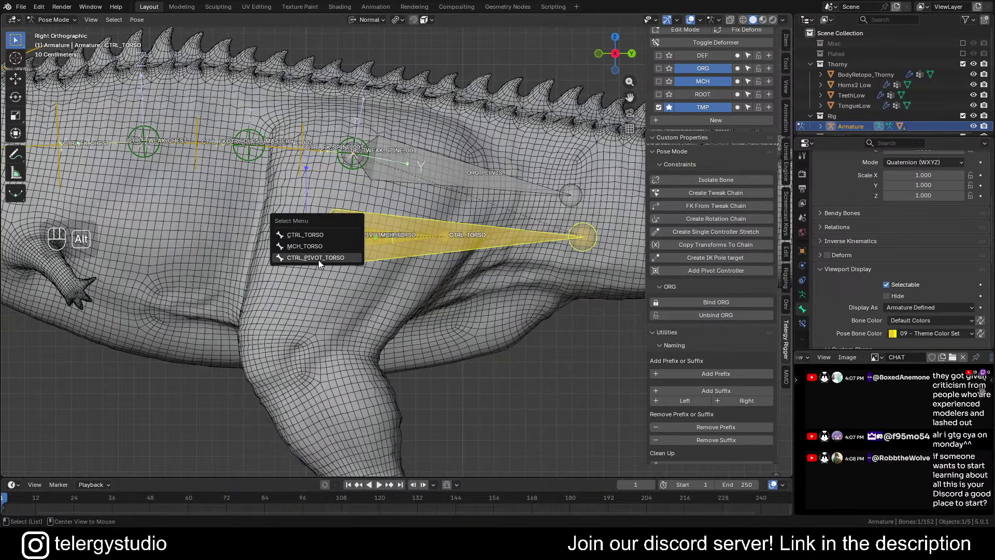
pyautogui.click(318, 257)
pyautogui.scroll(-5, 353, 241)
pyautogui.keyDown('shift'); pyautogui.moveTo(353, 240); pyautogui.dragTo(415, 246, button='middle'); pyautogui.keyUp('shift')
pyautogui.press('g')
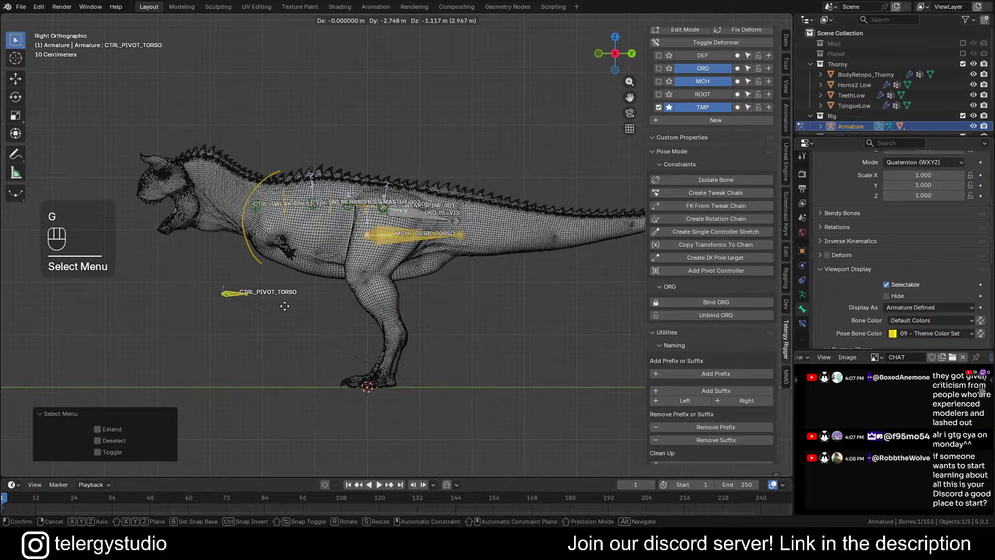
pyautogui.click(290, 311)
# Test-rotate the body around the displaced torso pivot, cancel the rotation, and clear the pivot bone's pose location
pyautogui.keyDown('shift'); pyautogui.moveTo(226, 300); pyautogui.dragTo(283, 301, button='middle'); pyautogui.keyUp('shift')
pyautogui.press('r')
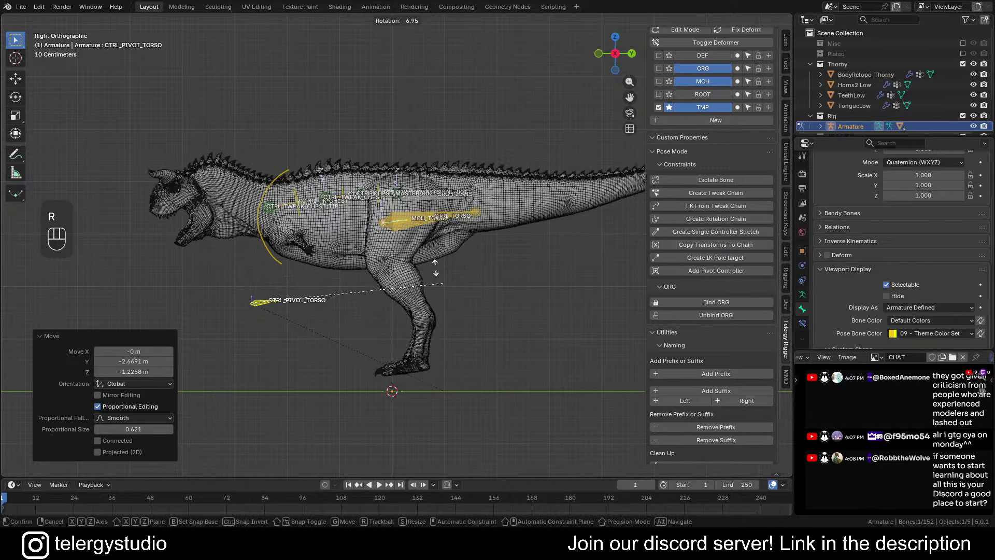
pyautogui.rightClick(368, 245)
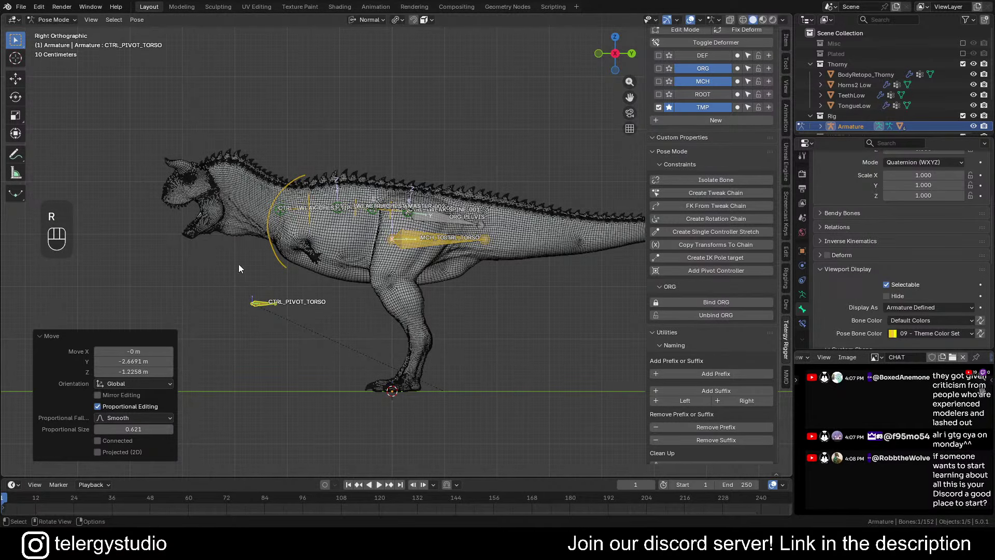
pyautogui.keyDown('shift'); pyautogui.moveTo(276, 308); pyautogui.dragTo(363, 337, button='middle'); pyautogui.keyUp('shift')
pyautogui.hotkey('alt', 'g')
# Select the overlapping MCH_TORSO bone, move it to the MCH bone collection, and deselect everything
pyautogui.scroll(5, 398, 272)
pyautogui.scroll(2, 398, 272)
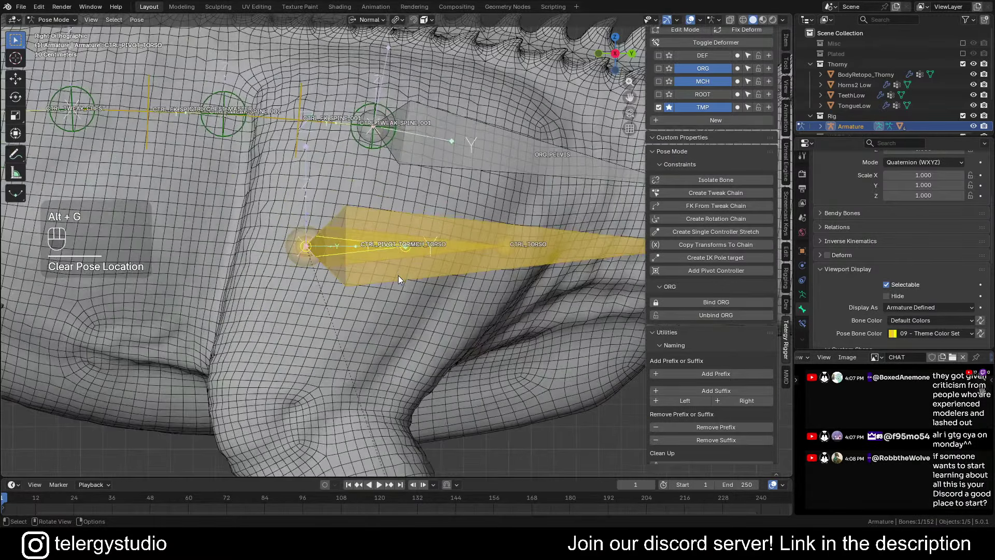
pyautogui.scroll(2, 451, 248)
pyautogui.keyDown('alt'); pyautogui.click(400, 250); pyautogui.keyUp('alt')
pyautogui.click(401, 248)
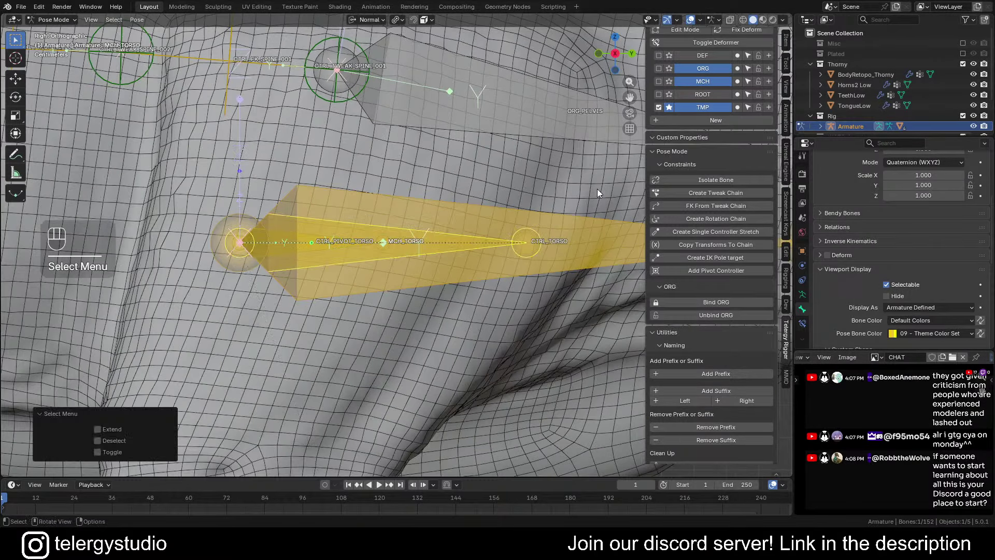
pyautogui.scroll(1, 708, 154)
pyautogui.click(737, 102)
pyautogui.click(590, 165)
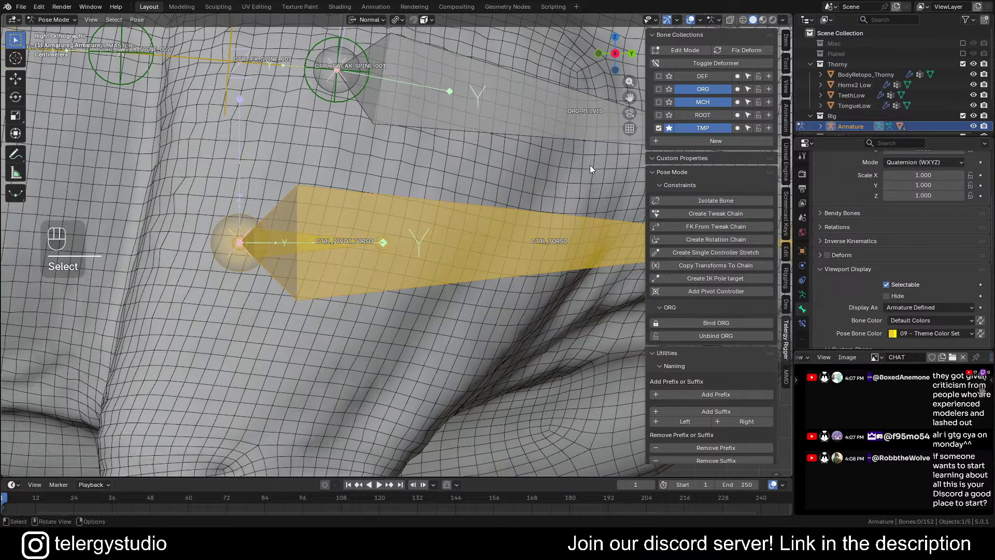
# Select the CTRL_TORSO bone and create a Root 2 widget for it
pyautogui.scroll(-4, 590, 164)
pyautogui.scroll(2, 418, 273)
pyautogui.click(428, 259)
pyautogui.scroll(-6, 428, 259)
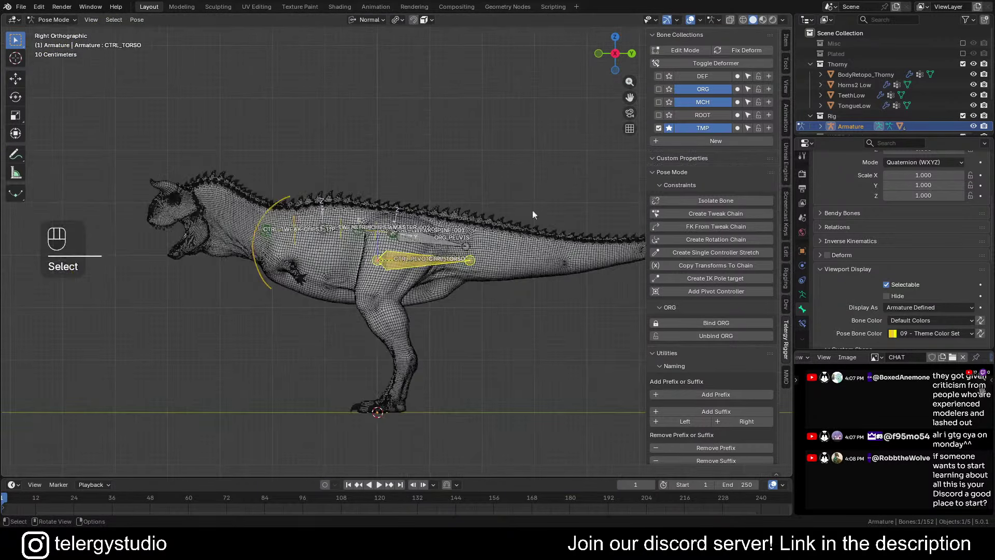
pyautogui.click(786, 288)
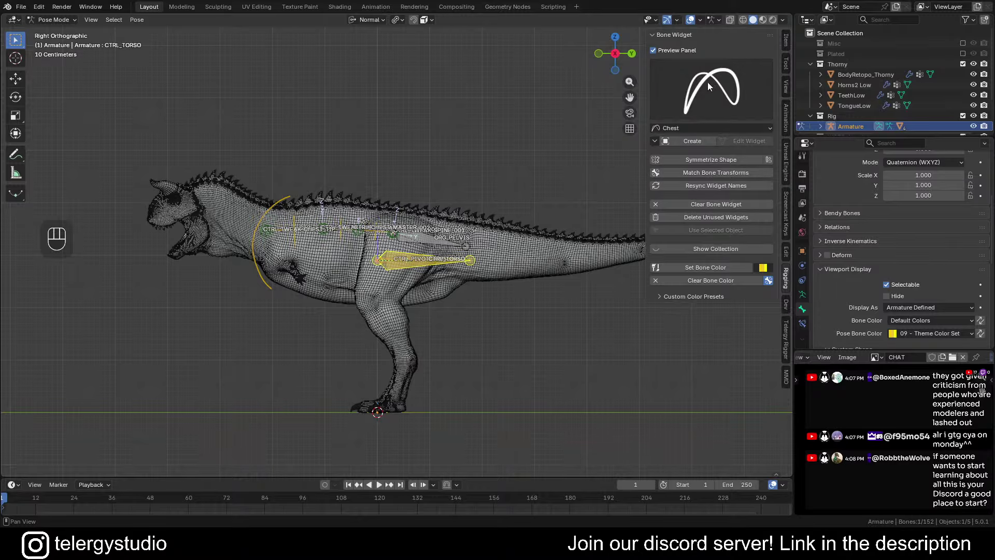
pyautogui.click(723, 83)
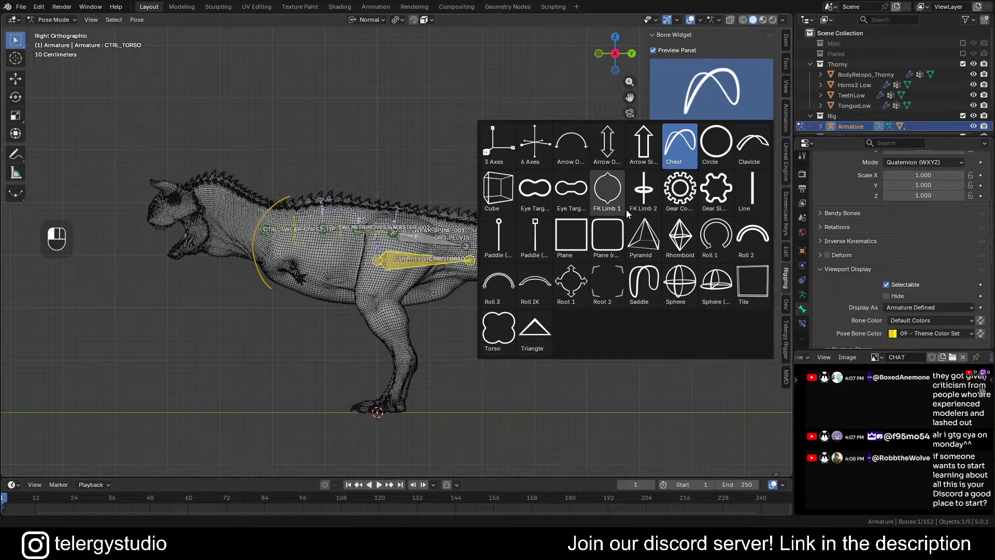
pyautogui.click(613, 273)
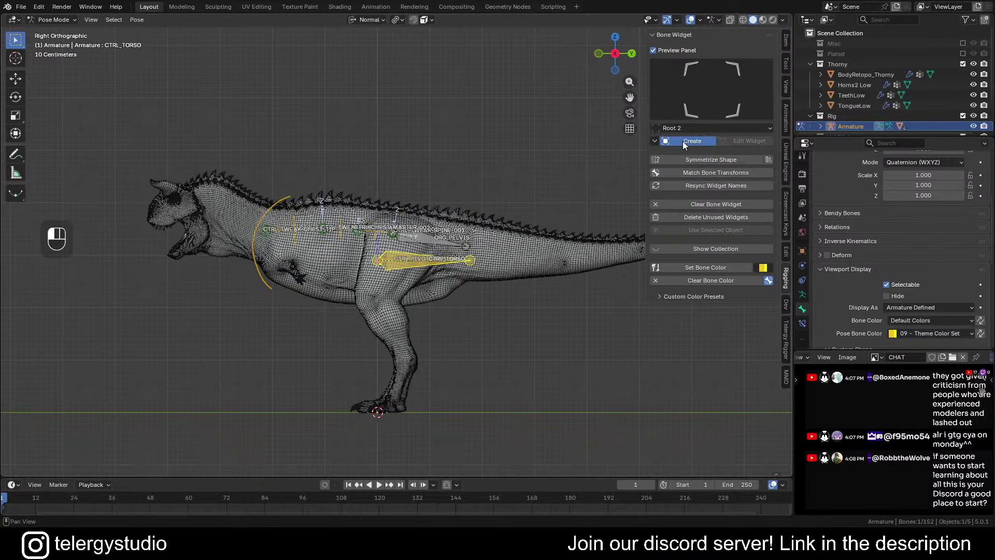
pyautogui.click(683, 141)
# Edit the torso widget from the top view and scale all its vertices uniformly by about 1.45
pyautogui.click(742, 141)
pyautogui.moveTo(382, 169); pyautogui.dragTo(462, 274, button='middle')
pyautogui.press('a')
pyautogui.press('a')
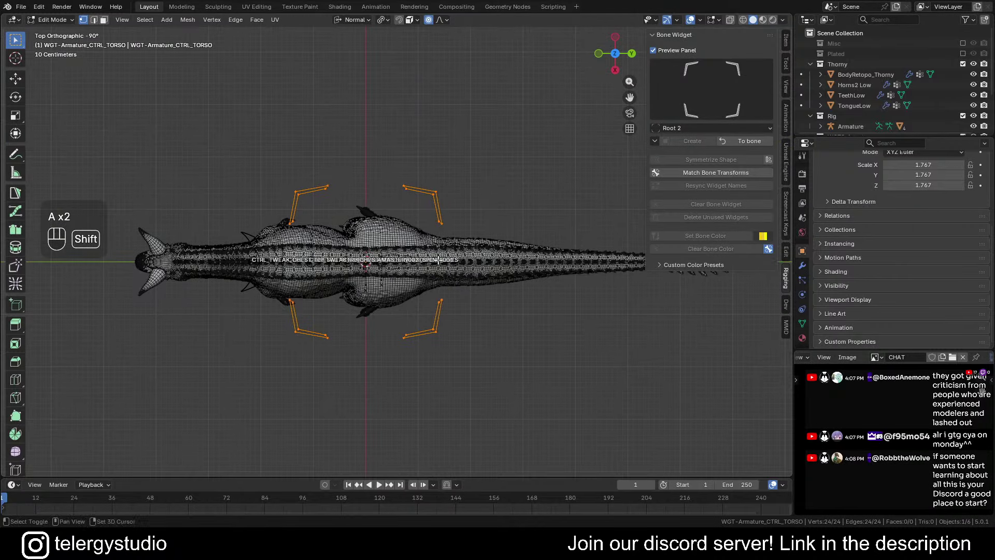
pyautogui.scroll(1, 461, 274)
pyautogui.press('s')
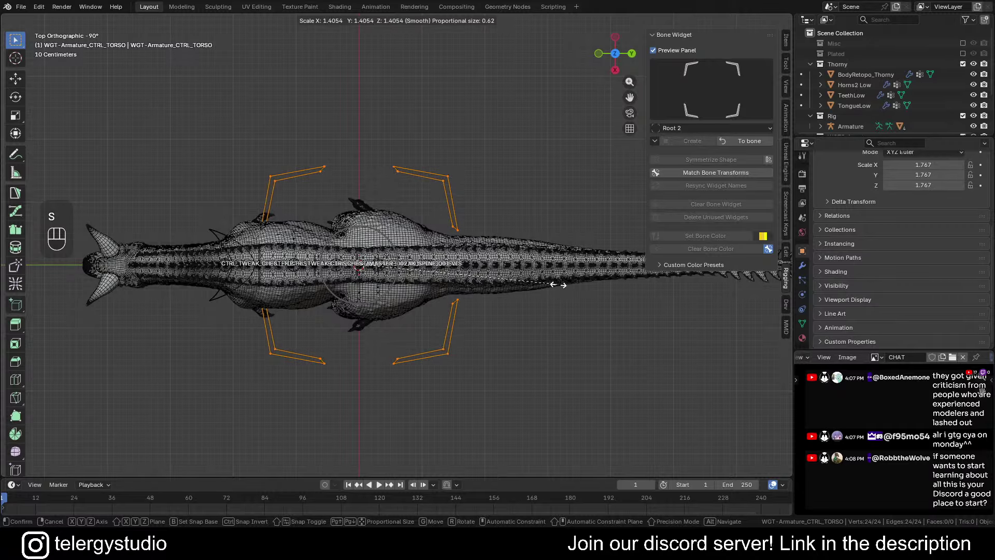
pyautogui.click(565, 286)
# Stretch the torso widget by about 1.41 along global Y and return to the armature
pyautogui.keyDown('shift'); pyautogui.moveTo(507, 276); pyautogui.dragTo(525, 280, button='middle'); pyautogui.keyUp('shift')
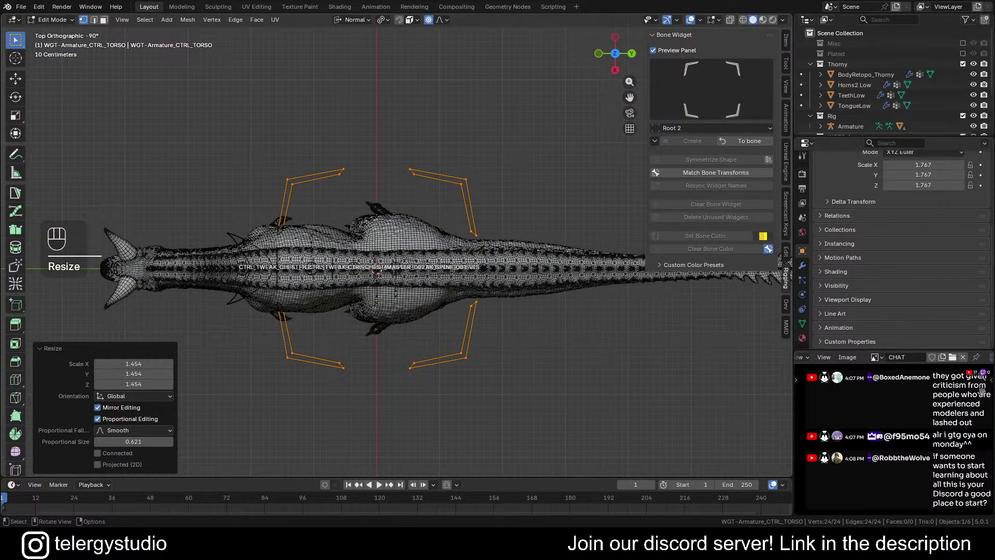
pyautogui.press('s')
pyautogui.press('.')
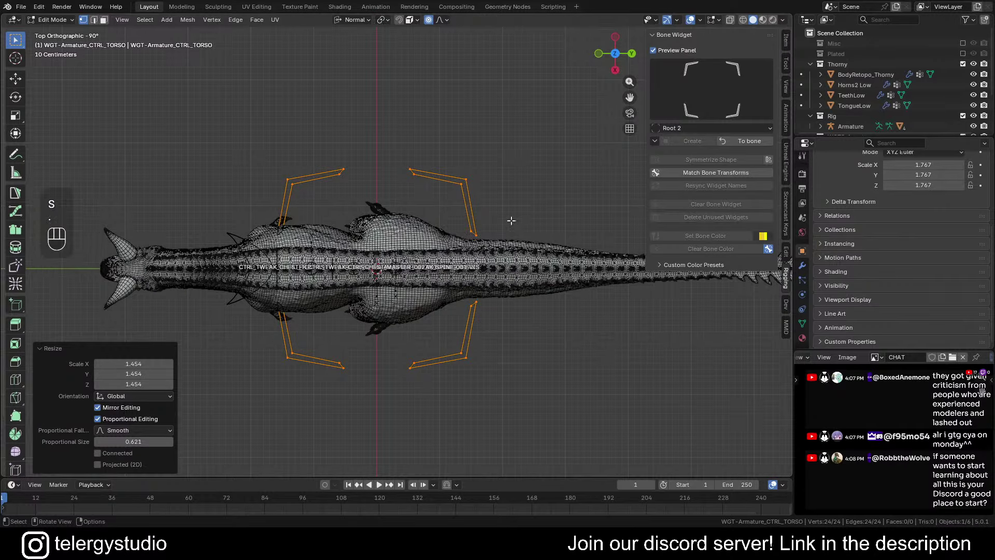
pyautogui.press('s')
pyautogui.press('y')
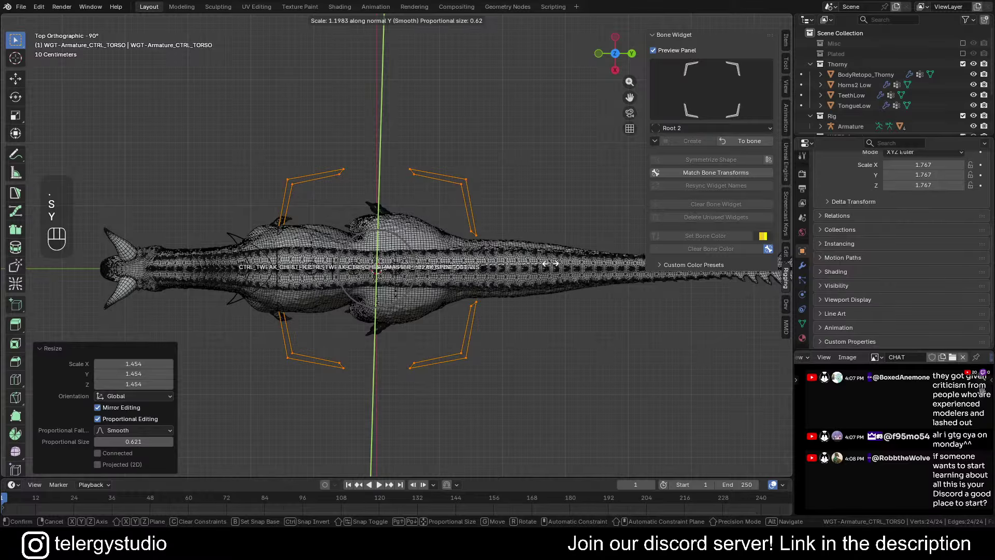
pyautogui.press('y')
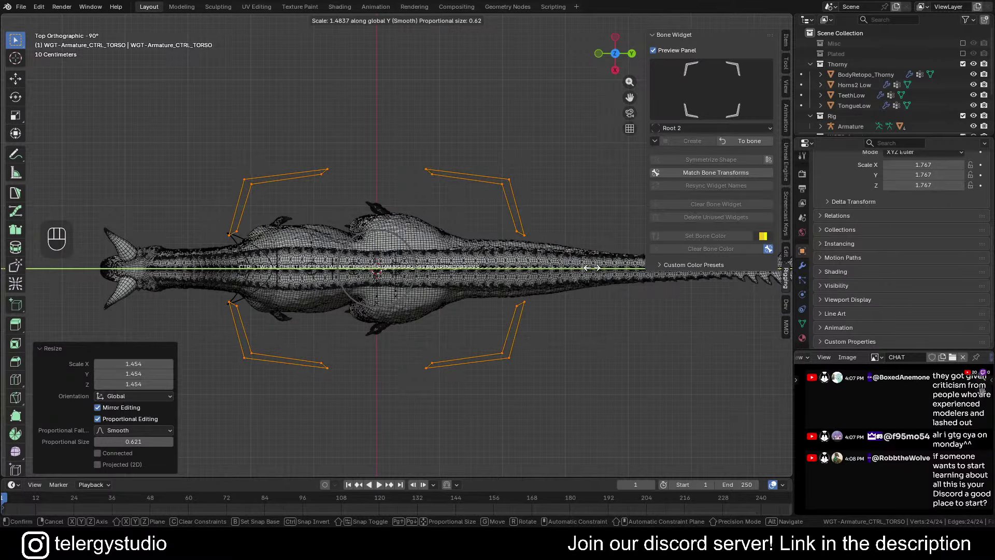
pyautogui.click(581, 268)
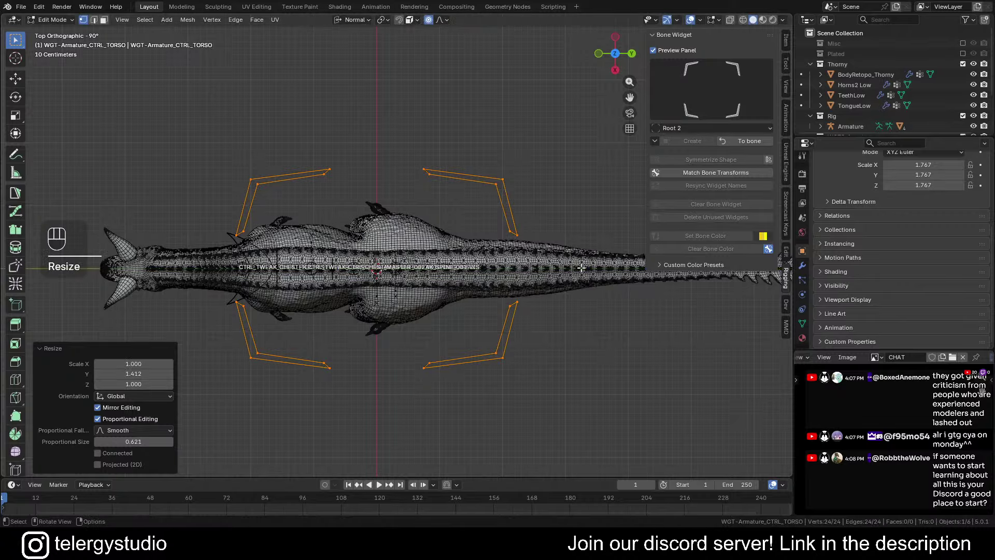
pyautogui.click(738, 143)
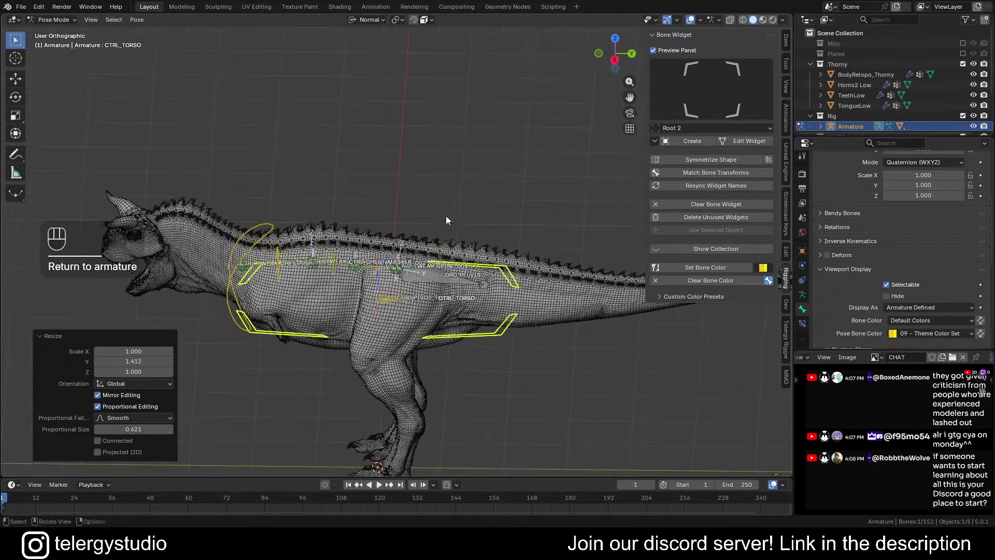
# Select the CTRL_PIVOT_TORSO bone and create a 6 Axes widget for it
pyautogui.click(500, 262)
pyautogui.click(707, 111)
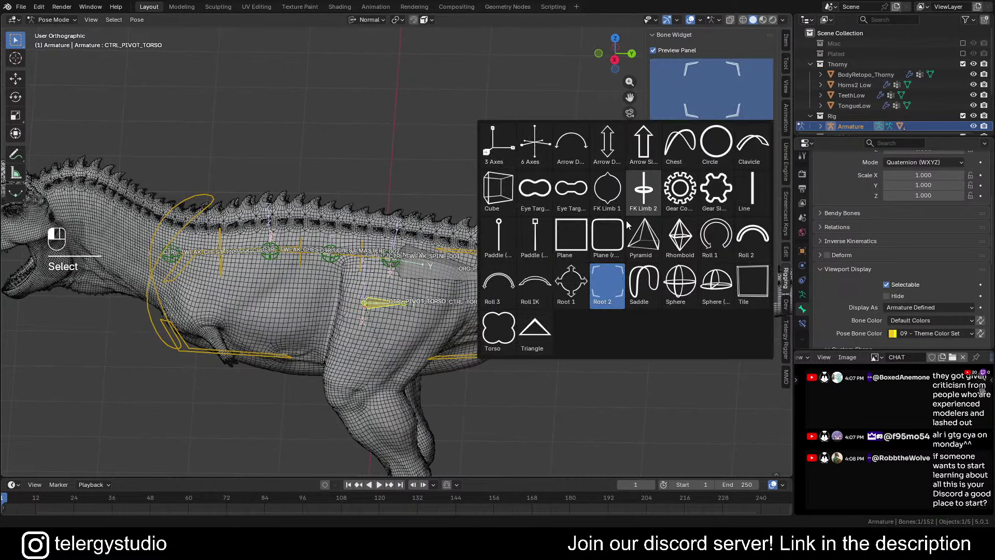
pyautogui.click(535, 146)
pyautogui.click(693, 141)
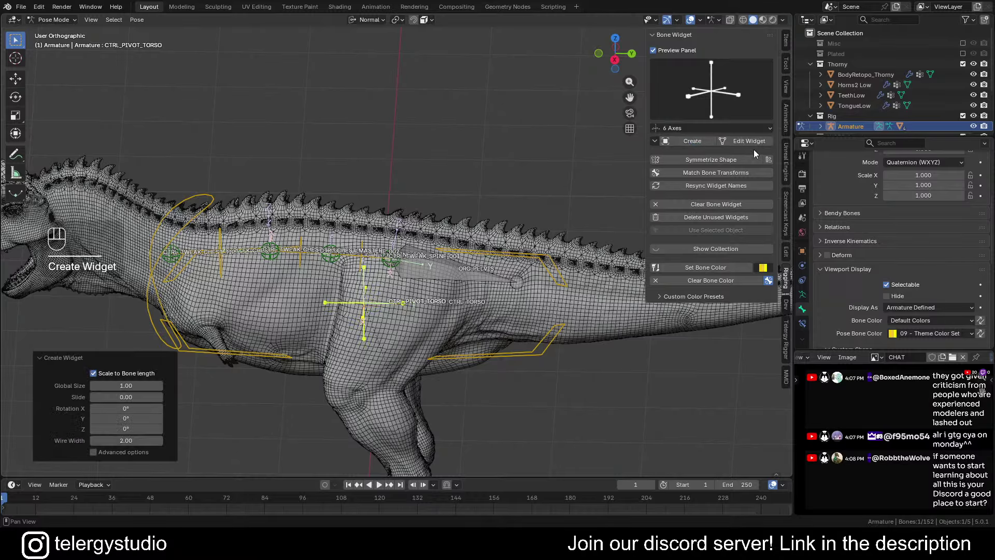
# In side view, give the ORG_PELVIS bone the yellow 09 theme bone color and save the file
pyautogui.press('KP_3')
pyautogui.click(440, 294)
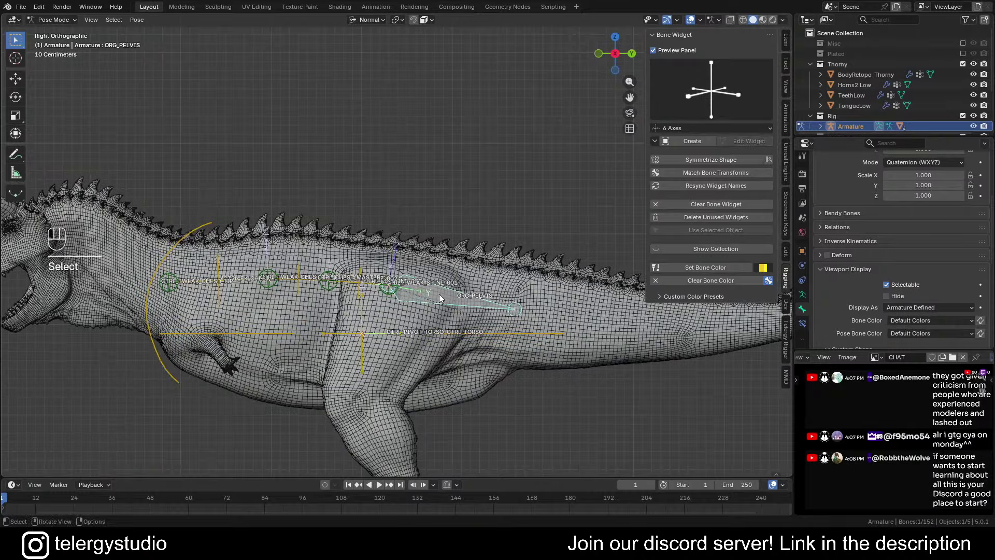
pyautogui.click(700, 267)
pyautogui.scroll(-3, 437, 247)
pyautogui.keyDown('shift'); pyautogui.moveTo(438, 248); pyautogui.dragTo(440, 200, button='middle'); pyautogui.keyUp('shift')
pyautogui.hotkey('ctrl', 's')
pyautogui.keyDown('shift'); pyautogui.moveTo(534, 214); pyautogui.dragTo(511, 226, button='middle'); pyautogui.keyUp('shift')
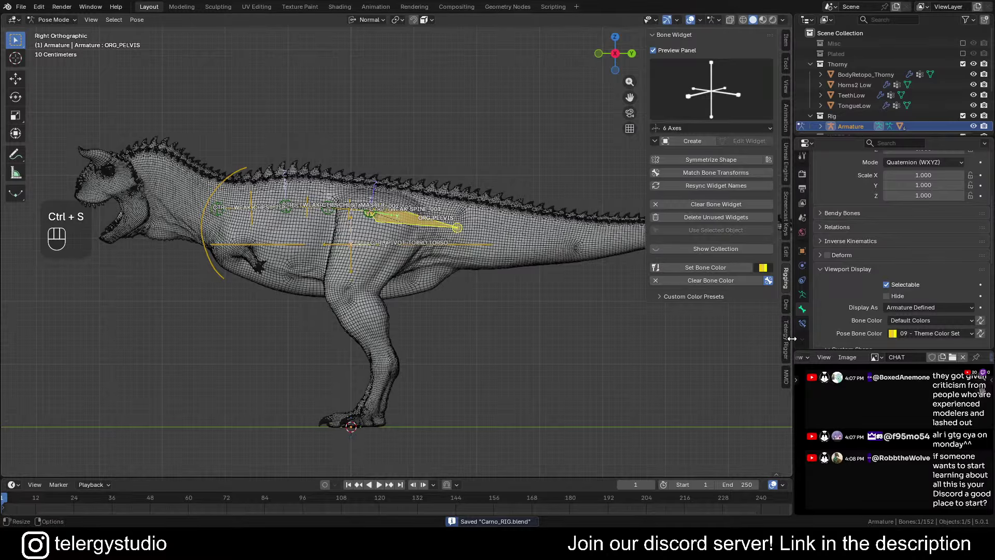
# Switch the view to perspective and test-rotate the CTRL_CHEST_MASTER controller freely, keeping the rest pose
pyautogui.moveTo(492, 291)
pyautogui.mouseDown(button='middle')
pyautogui.moveTo(451, 297)
pyautogui.moveTo(506, 279)
pyautogui.mouseUp(button='middle')
pyautogui.click(630, 129)
pyautogui.moveTo(539, 197); pyautogui.dragTo(340, 219, button='middle')
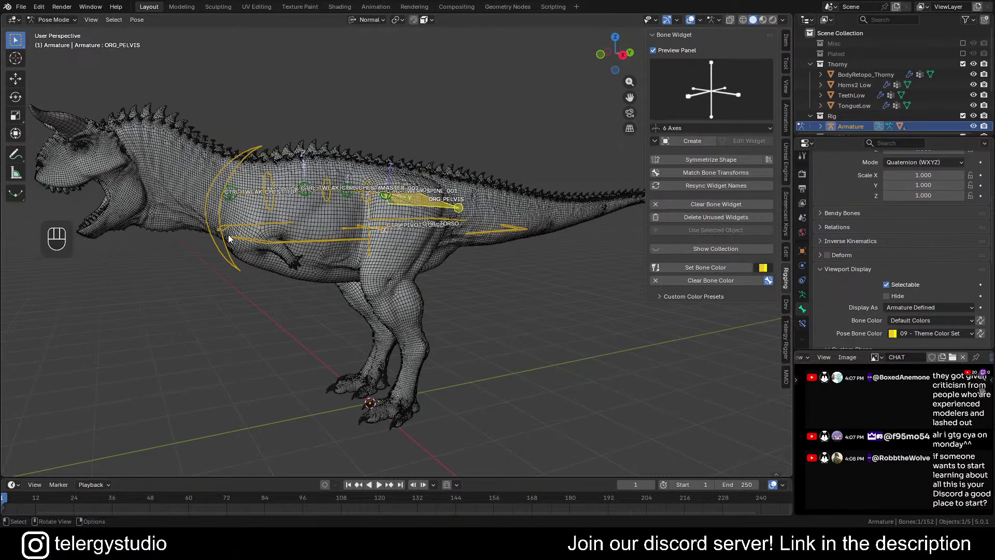
pyautogui.click(226, 214)
pyautogui.press('r')
pyautogui.press('r')
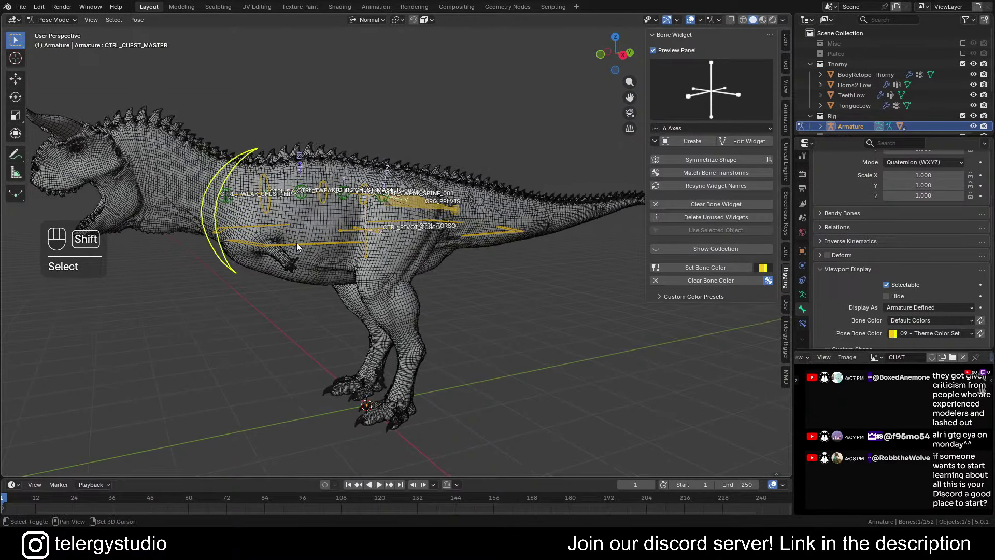
pyautogui.click(352, 268)
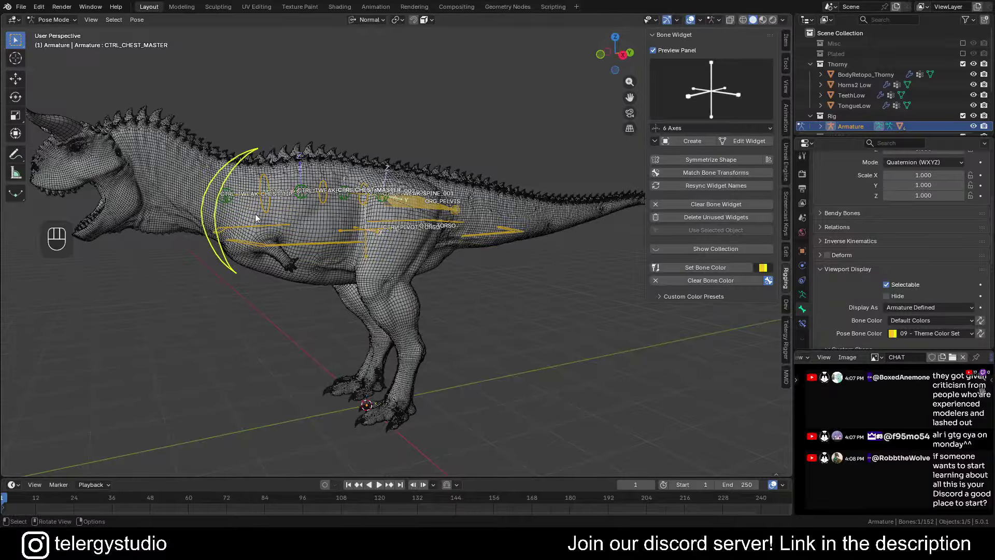
pyautogui.moveTo(342, 214); pyautogui.dragTo(476, 269, button='middle')
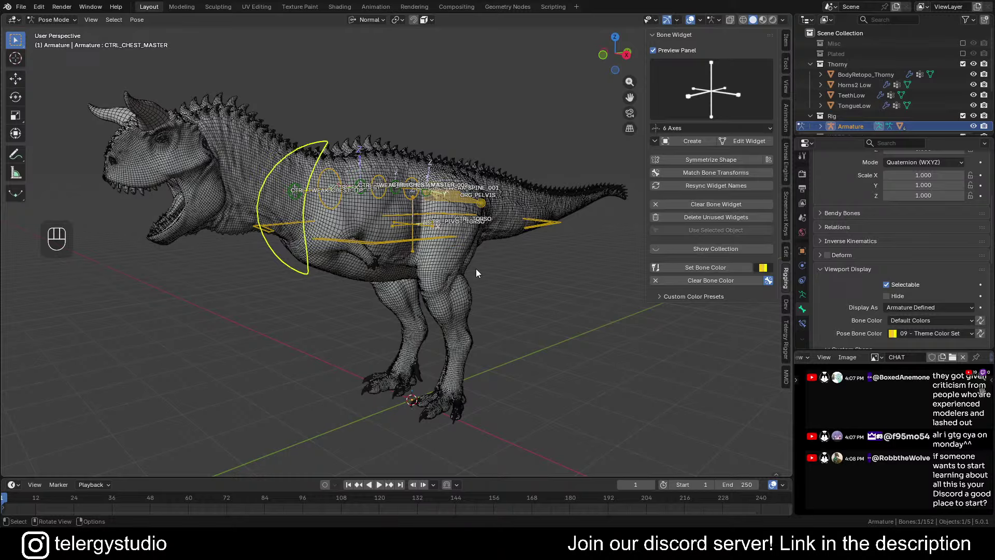
pyautogui.moveTo(518, 278); pyautogui.dragTo(478, 251, button='middle')
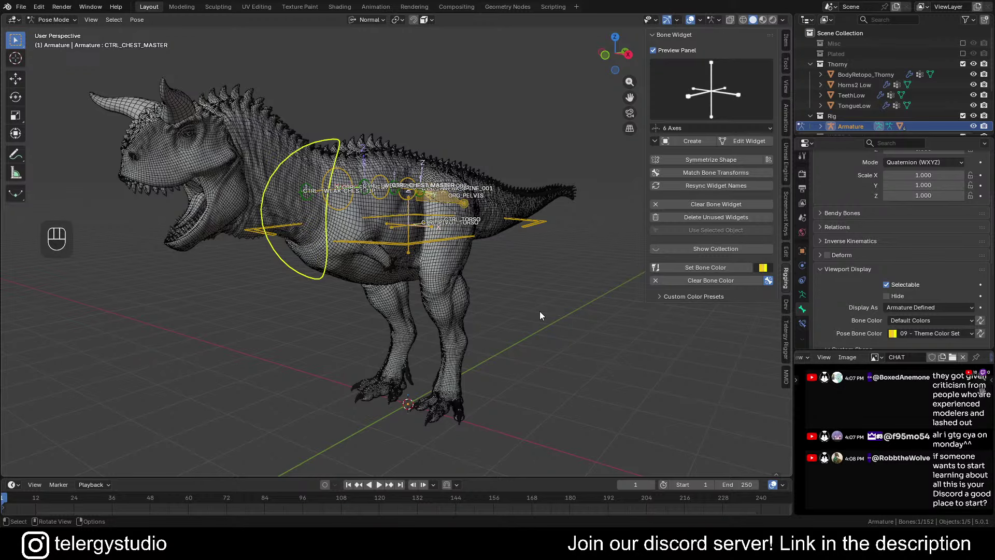
pyautogui.moveTo(517, 331); pyautogui.dragTo(513, 326, button='middle')
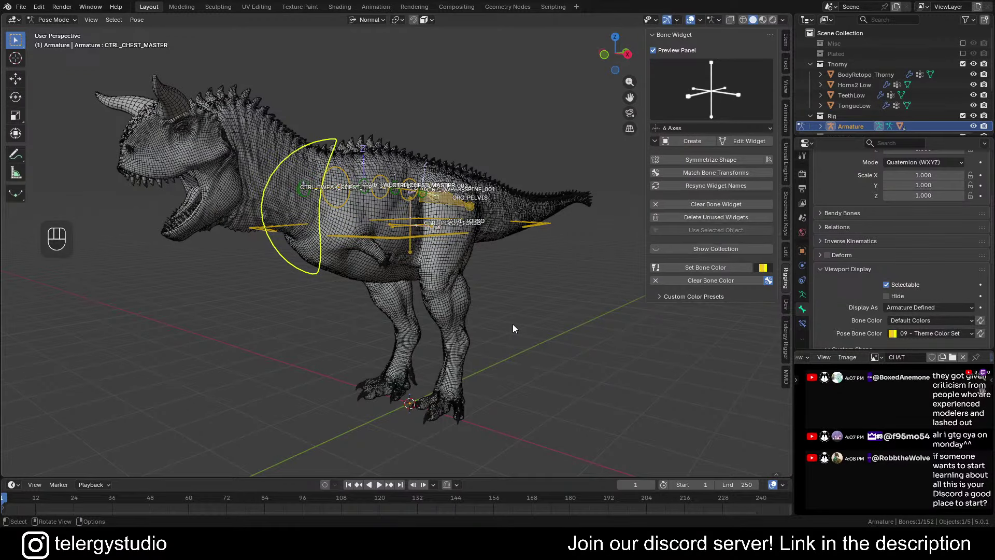